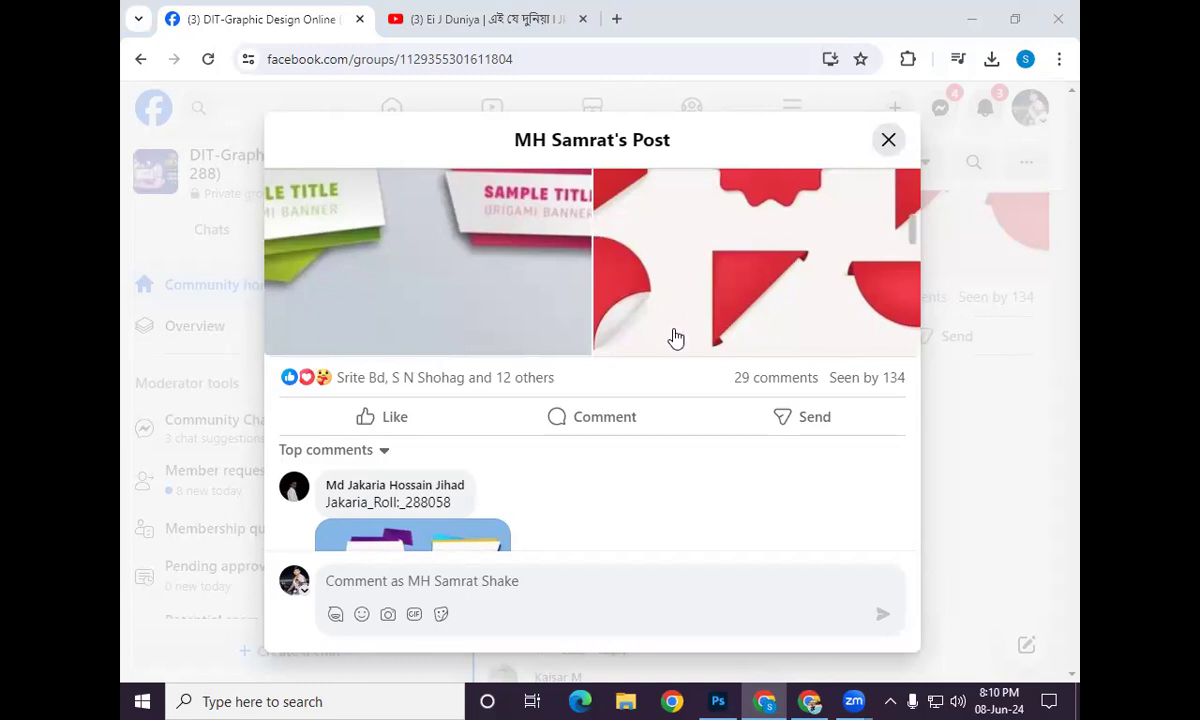
# Step: Examine the reference images in the Shape making post, viewing the origami banner image at full size and closing it
pyautogui.scroll(-1, 619, 322)
pyautogui.scroll(5, 619, 322)
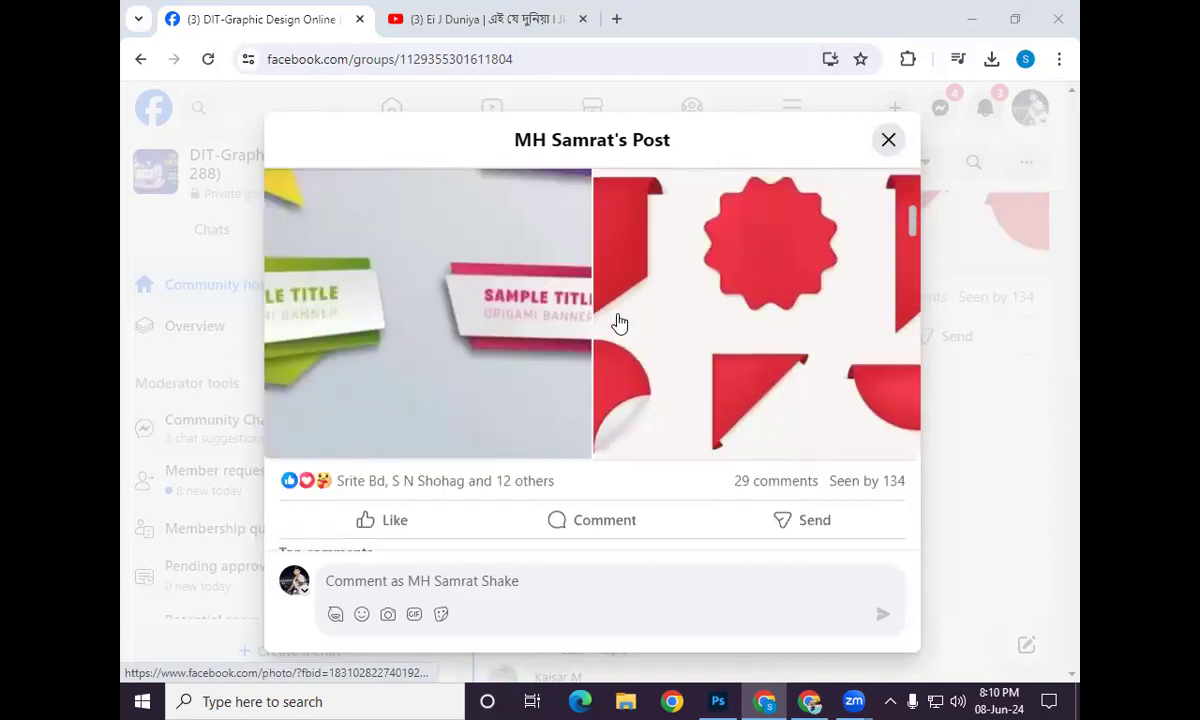
pyautogui.scroll(-5, 752, 338)
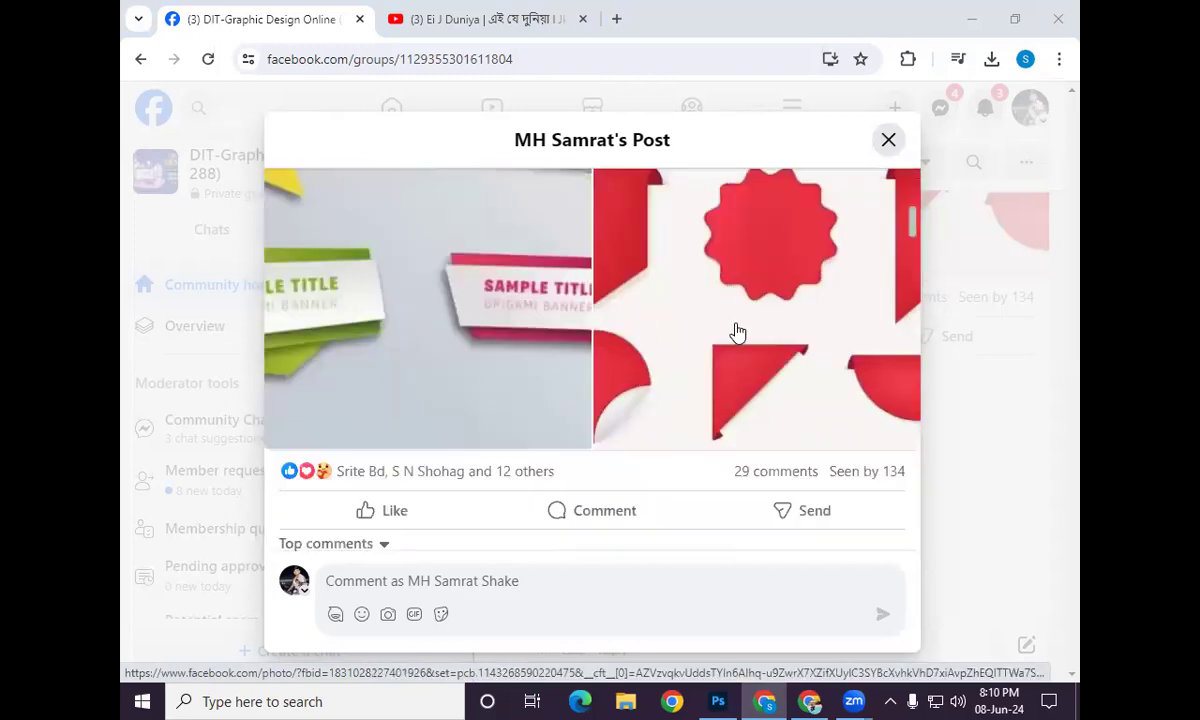
pyautogui.scroll(-1, 723, 330)
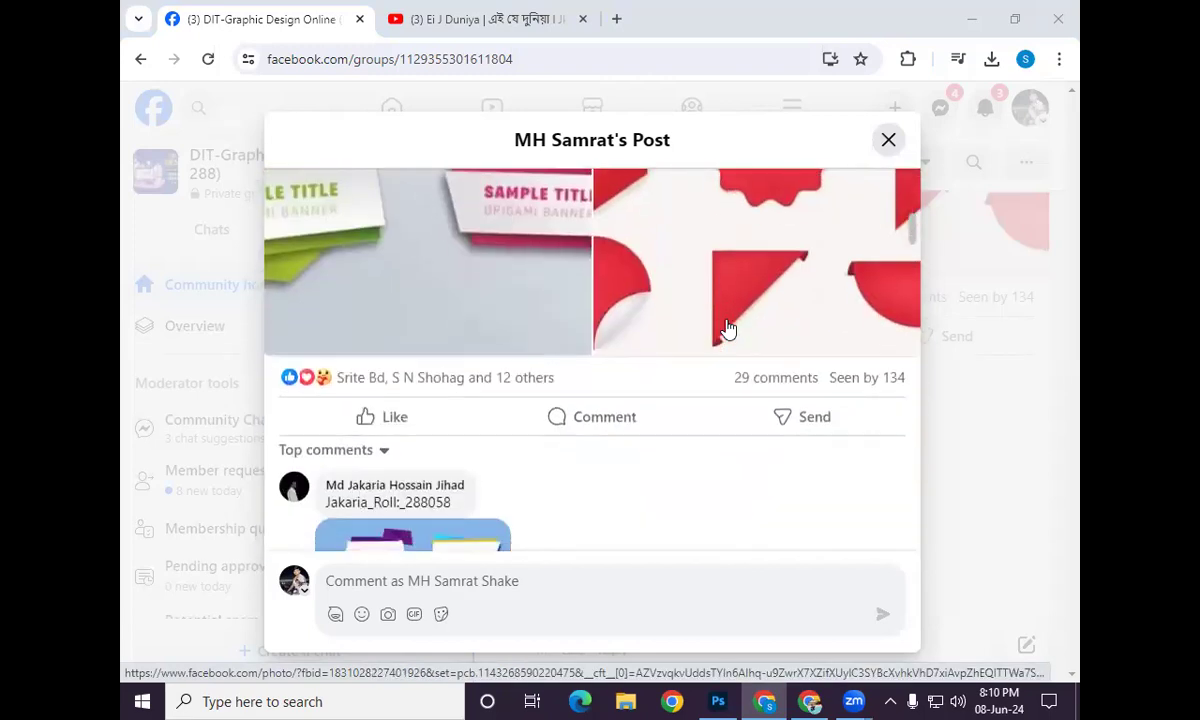
pyautogui.scroll(1, 718, 330)
pyautogui.click(477, 276)
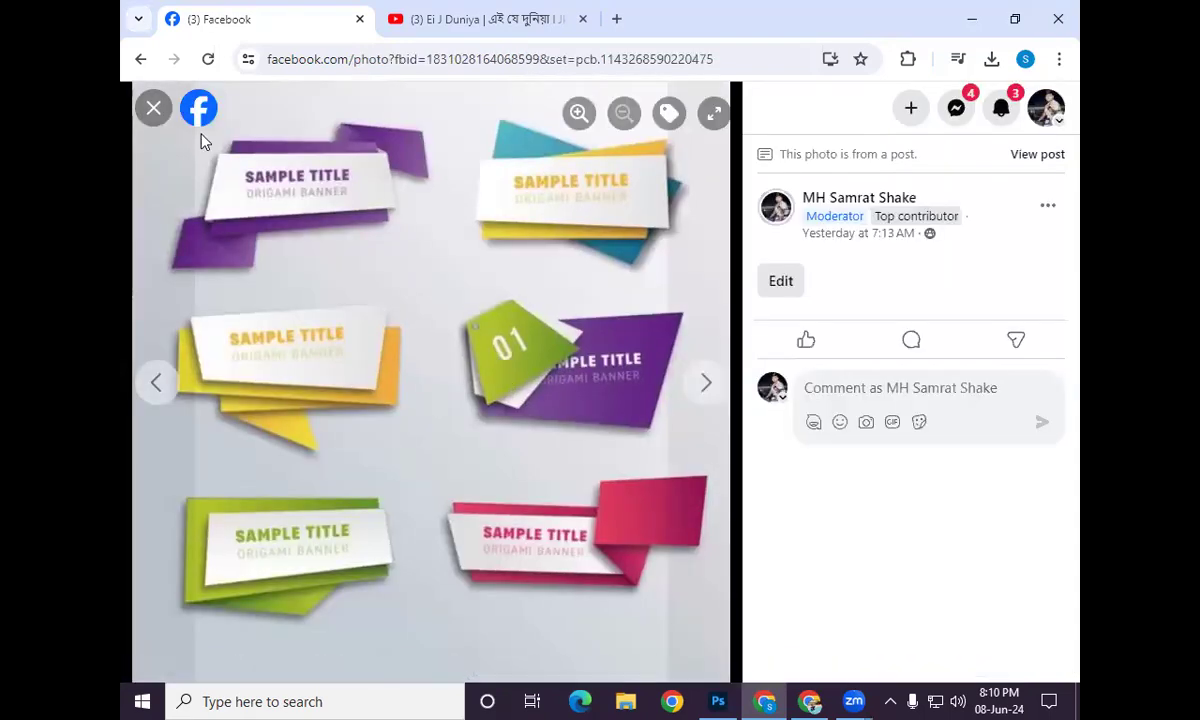
pyautogui.click(156, 110)
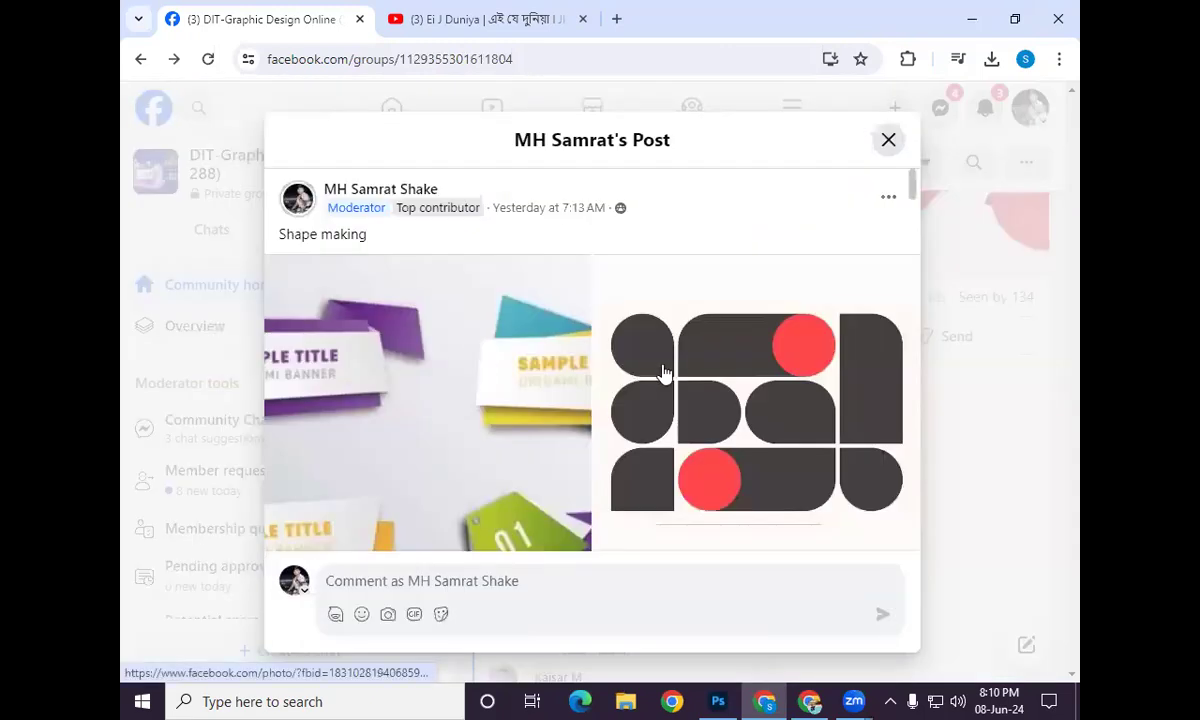
# Step: Look through the students' submitted shape designs in the post's comments, and close the post
pyautogui.scroll(-2, 664, 375)
pyautogui.scroll(-6, 728, 372)
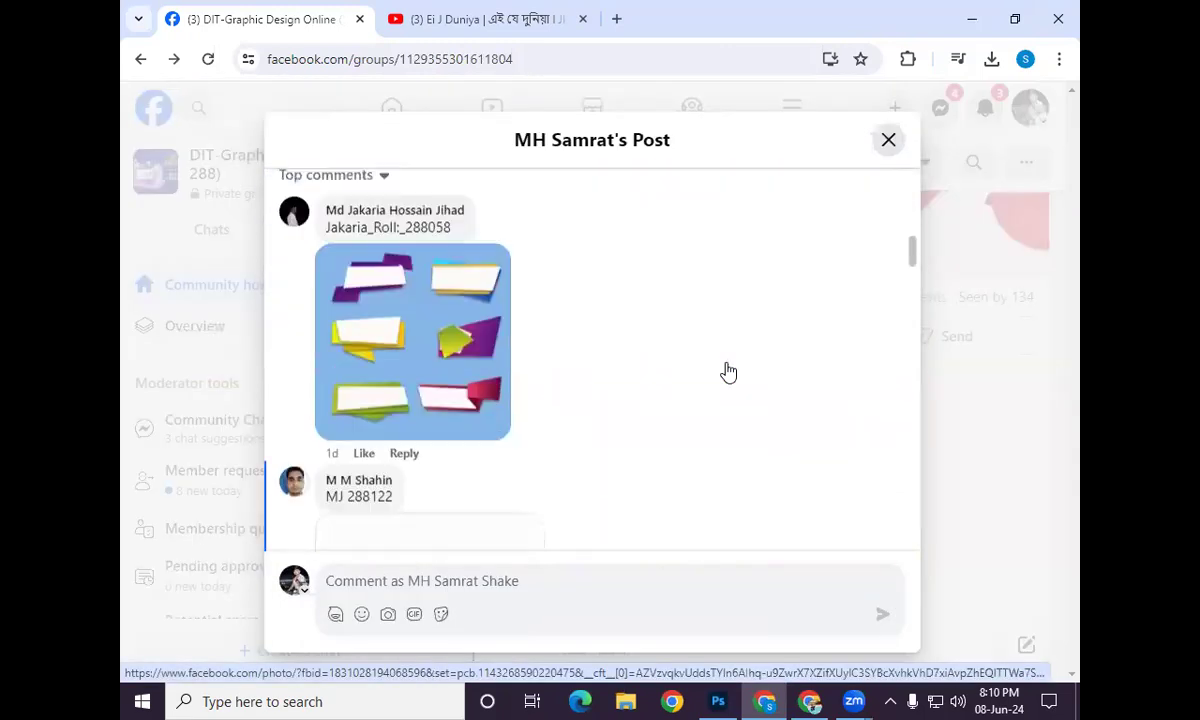
pyautogui.scroll(-5, 728, 371)
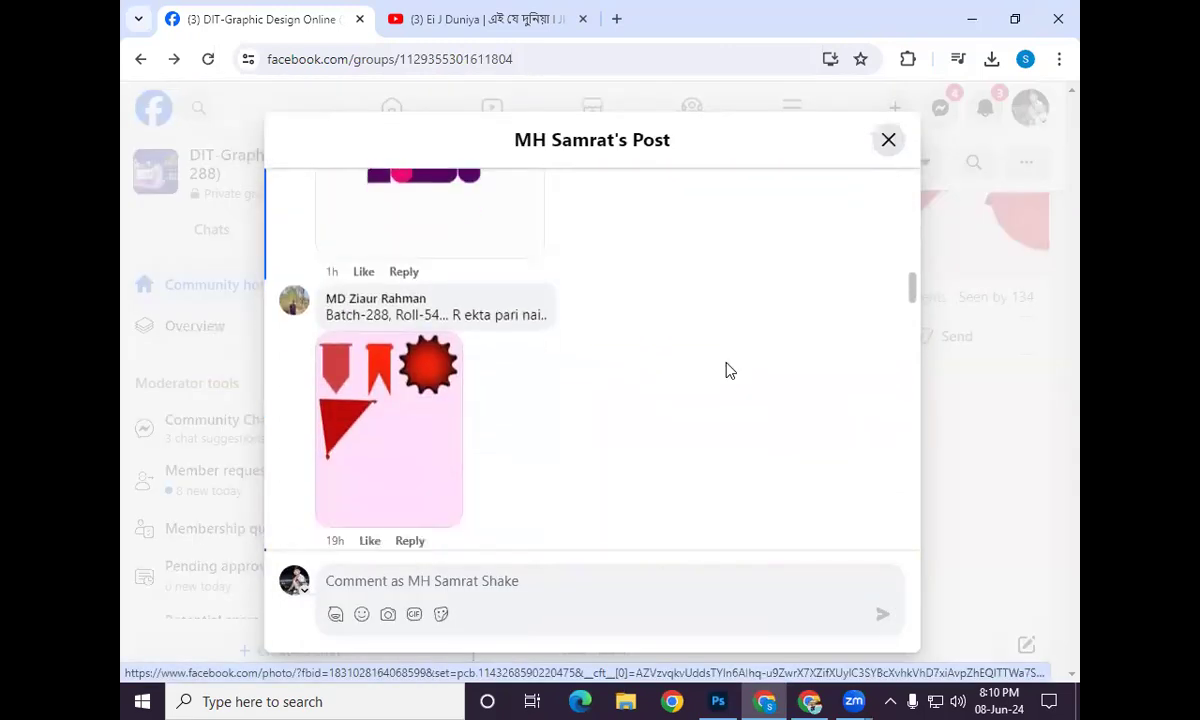
pyautogui.scroll(-3, 728, 371)
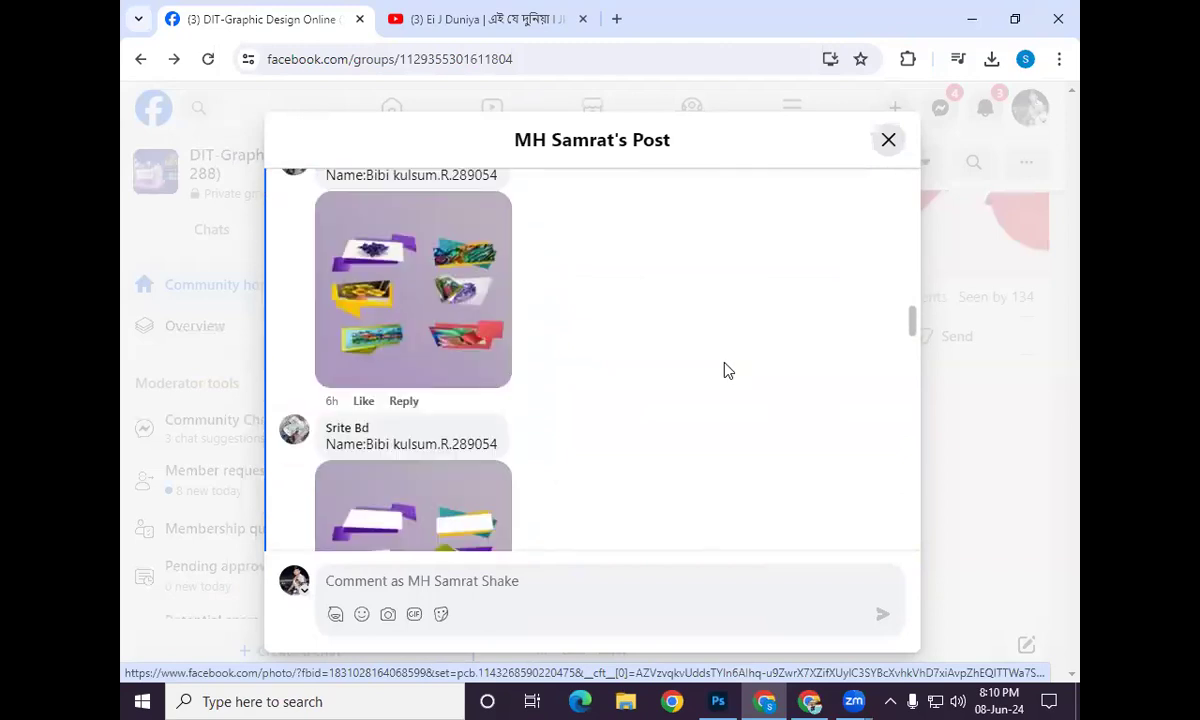
pyautogui.scroll(-5, 726, 371)
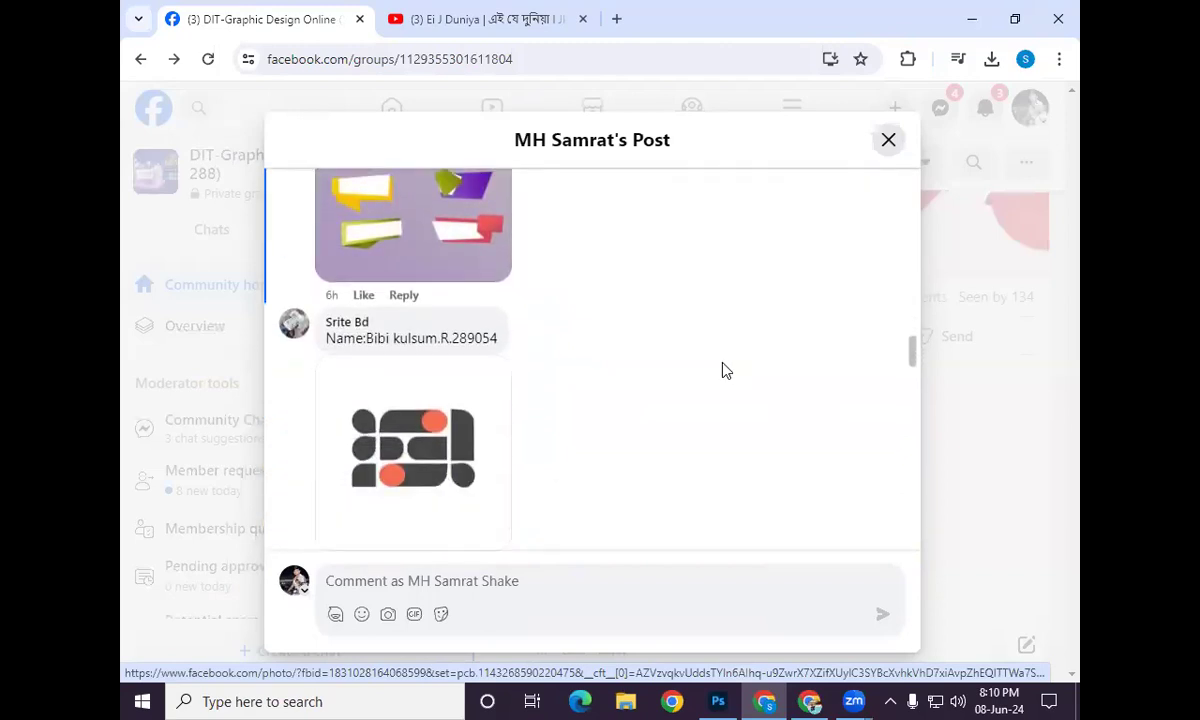
pyautogui.scroll(-3, 726, 371)
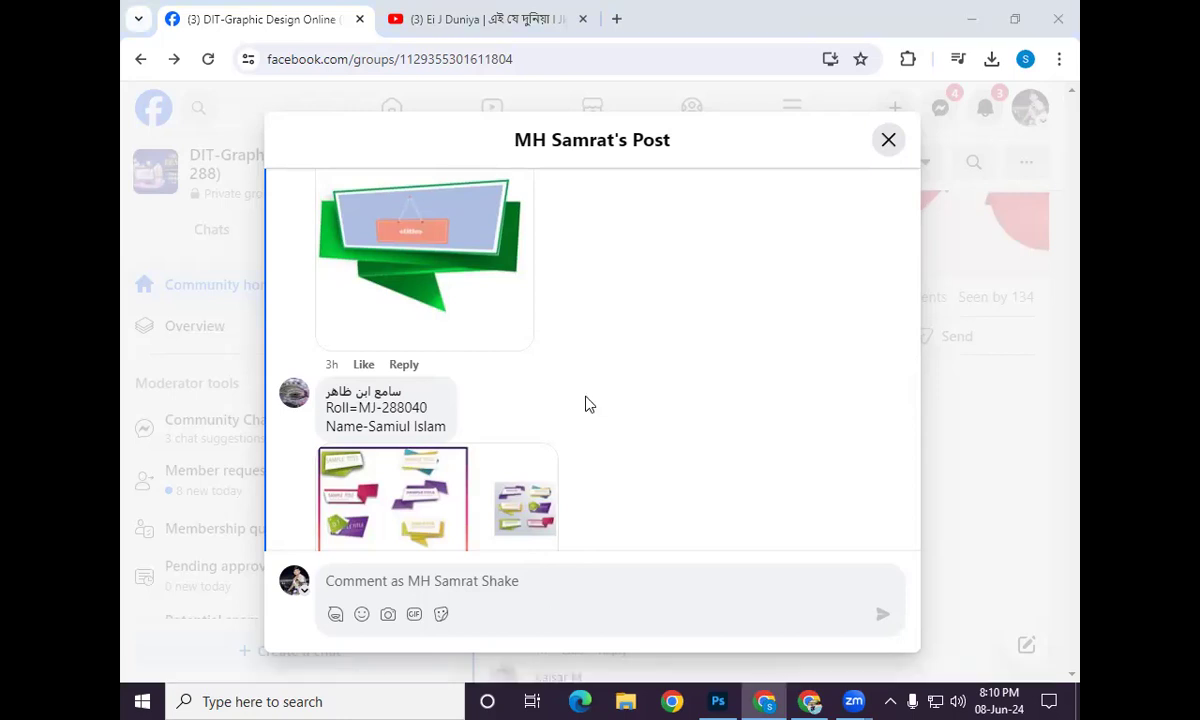
pyautogui.scroll(-5, 635, 353)
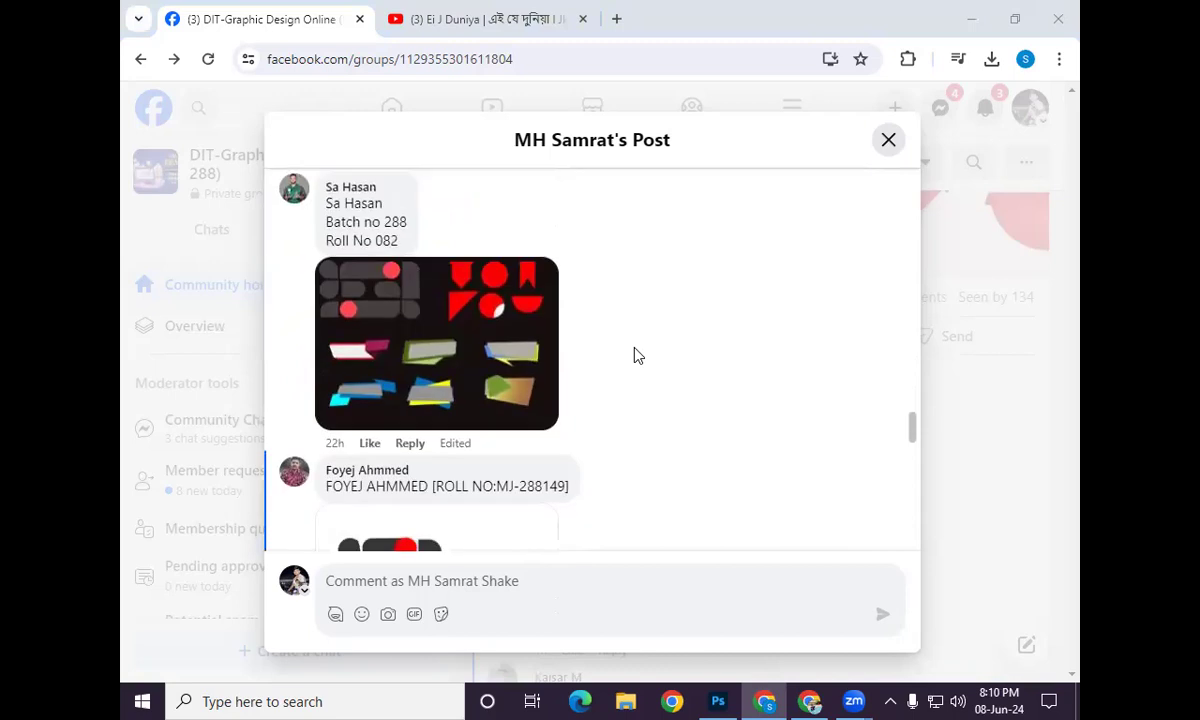
pyautogui.scroll(5, 637, 355)
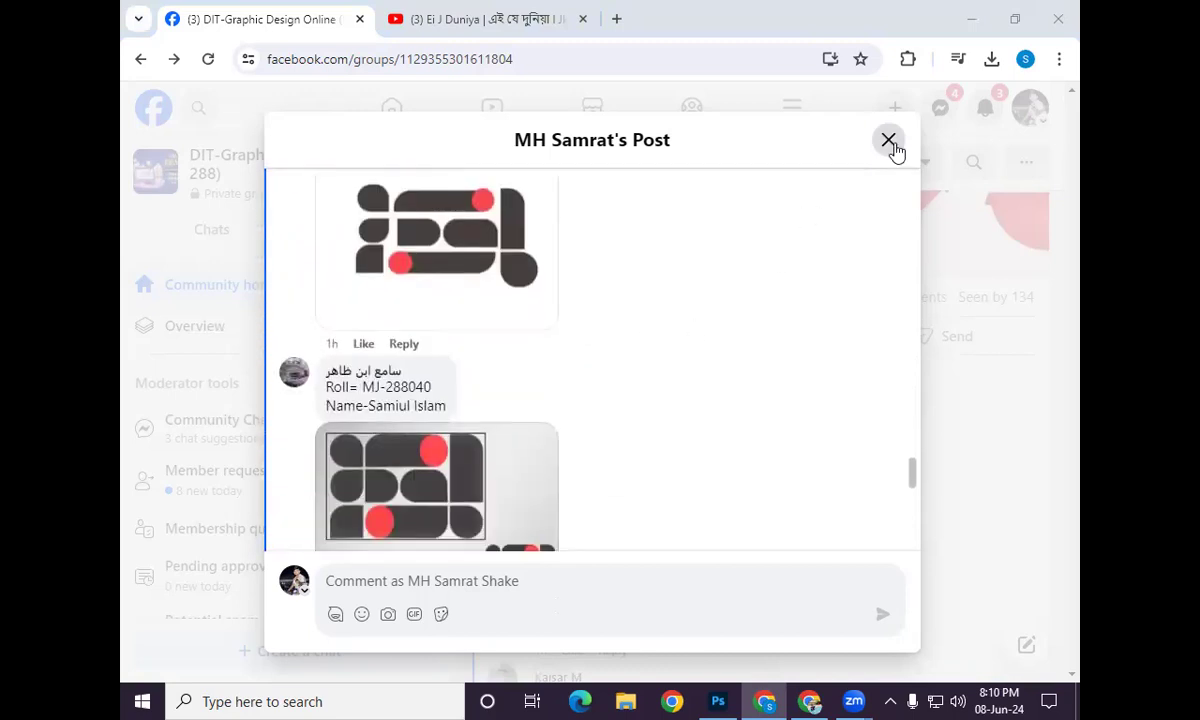
pyautogui.press('Escape')
# Step: Switch to Photoshop and look over the available shape tools for the blank canvas
pyautogui.click(718, 701)
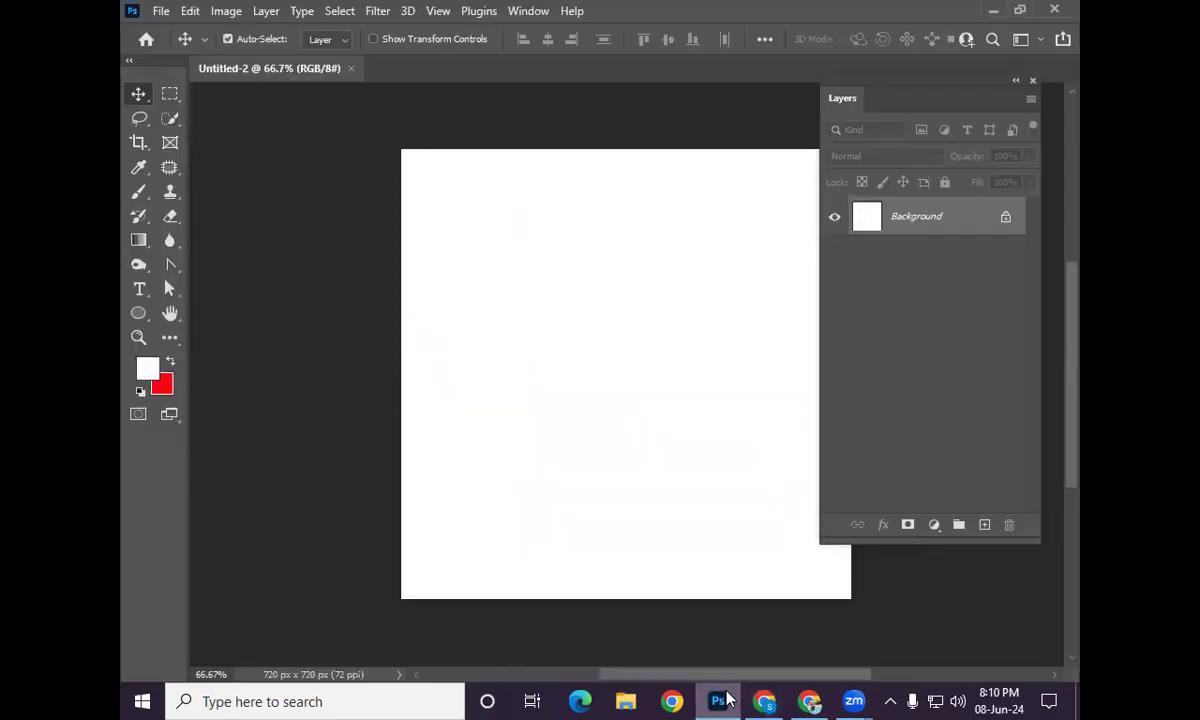
pyautogui.hscroll(3, 668, 407)
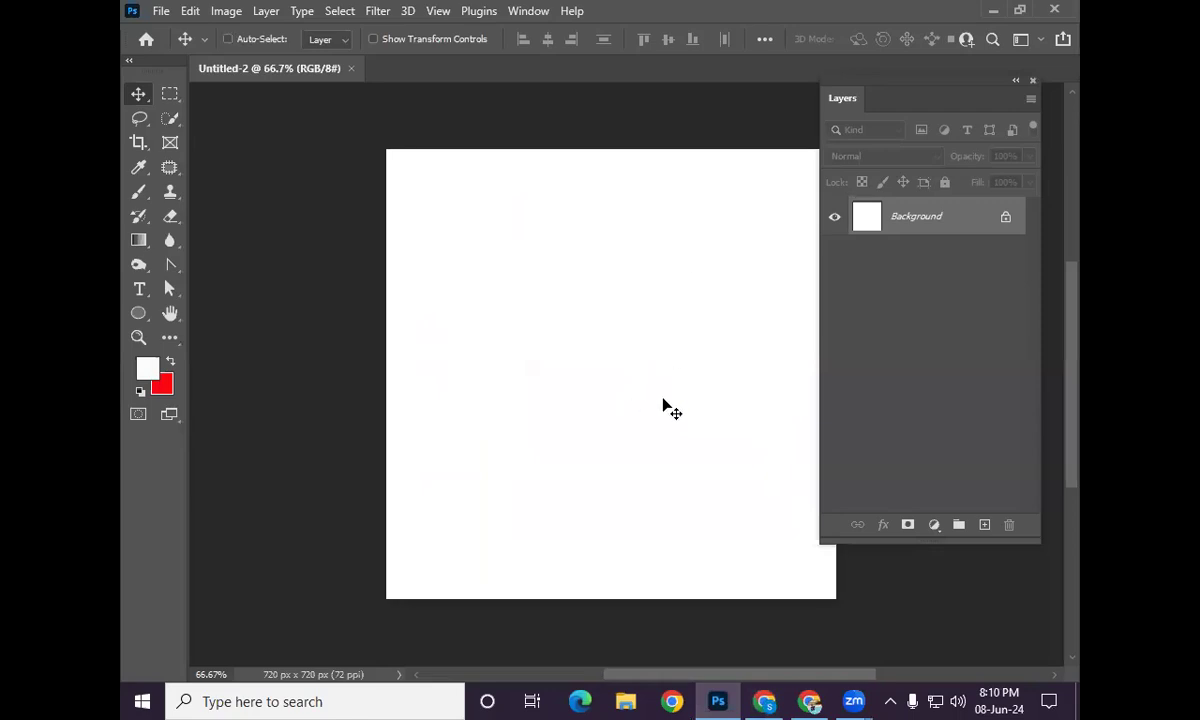
pyautogui.hscroll(1, 668, 407)
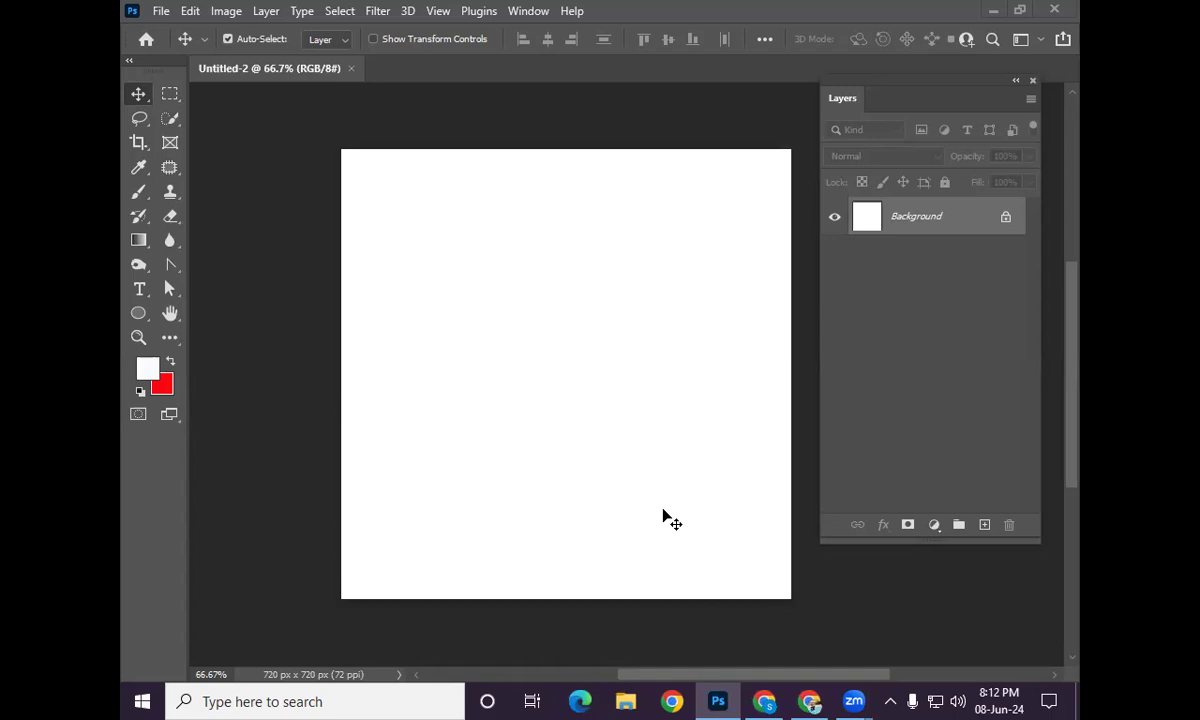
pyautogui.click(141, 316)
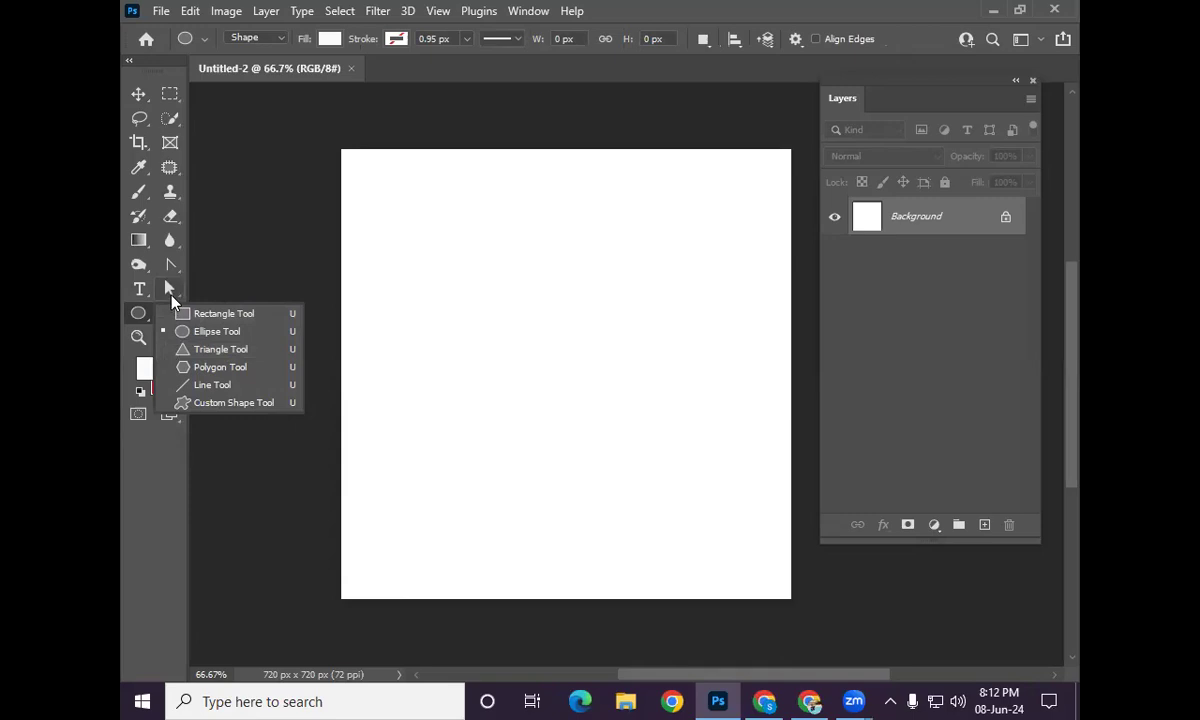
# Step: Switch to the Facebook group in Chrome and examine the Shape making post's banner, block pattern and red ribbon references
pyautogui.click(750, 697)
pyautogui.scroll(5, 715, 458)
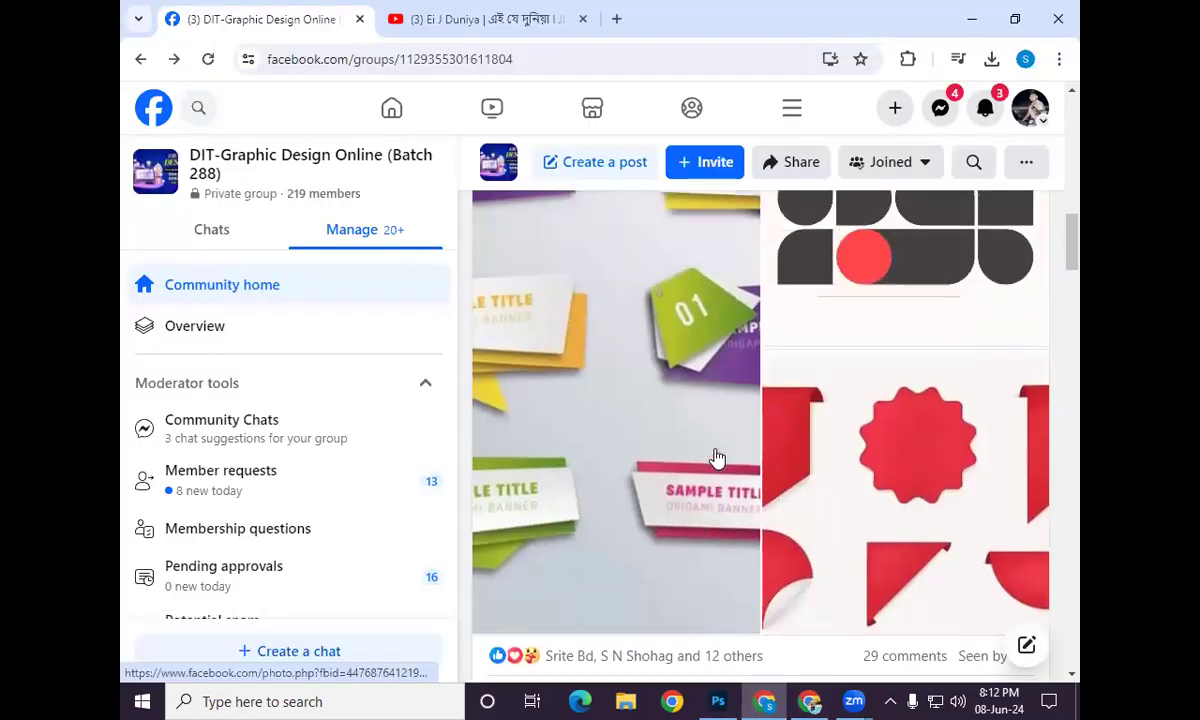
pyautogui.scroll(3, 717, 458)
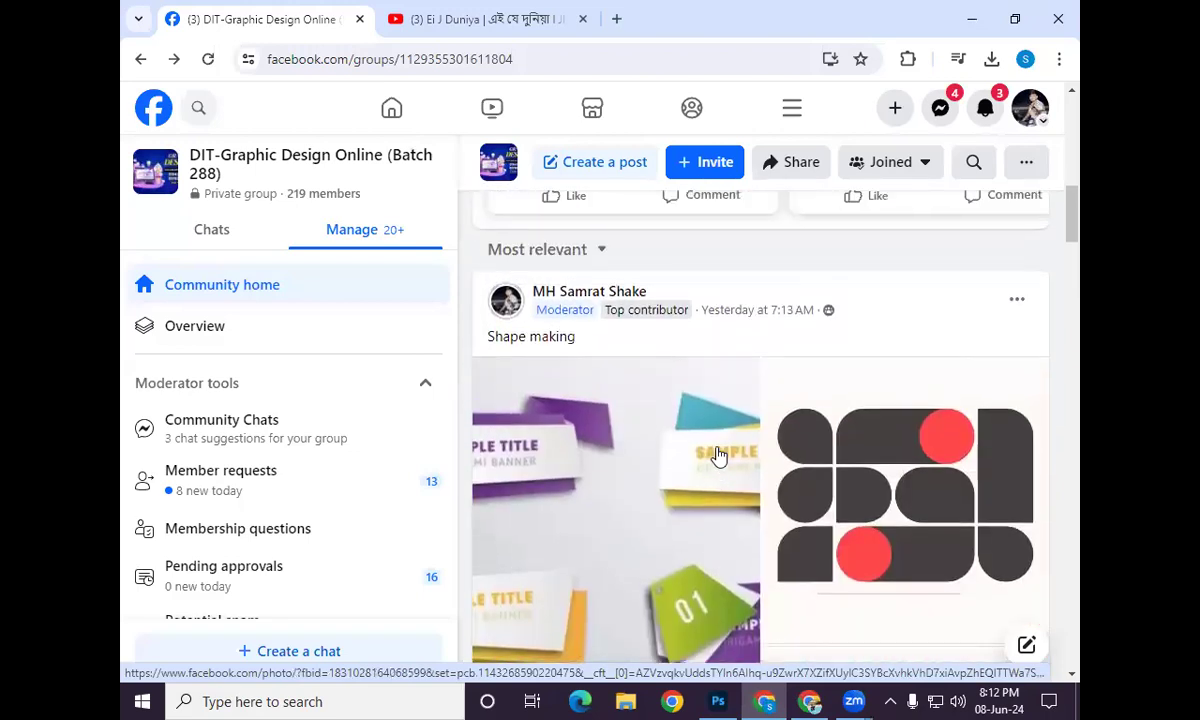
pyautogui.scroll(-2, 717, 456)
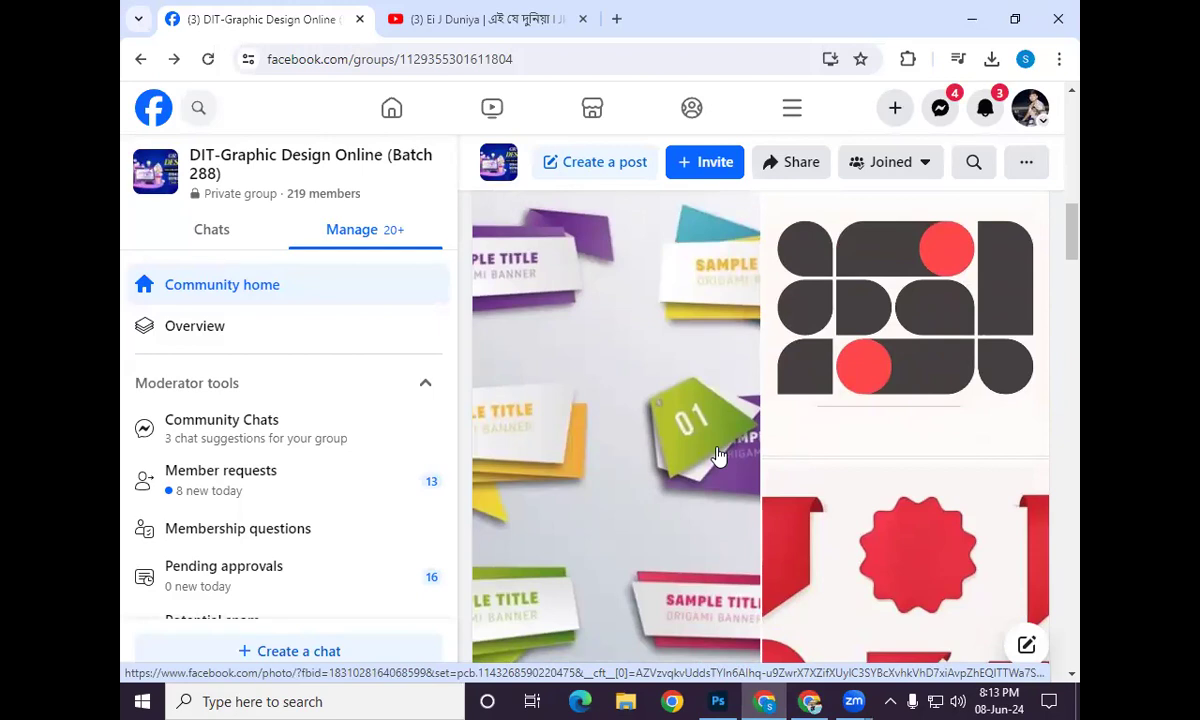
pyautogui.scroll(-1, 718, 456)
pyautogui.scroll(-2, 718, 443)
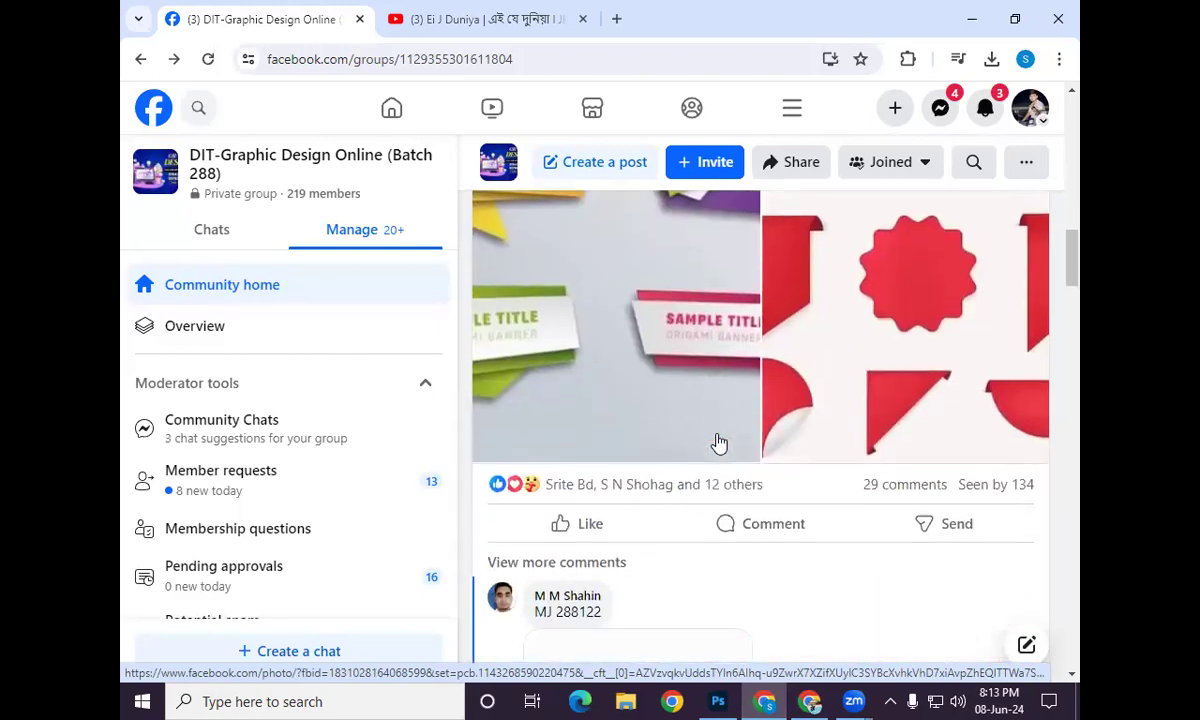
# Step: Switch to Photoshop and draw an ellipse about 277 × 286 px near the middle of the canvas with the Ellipse Tool
pyautogui.click(718, 701)
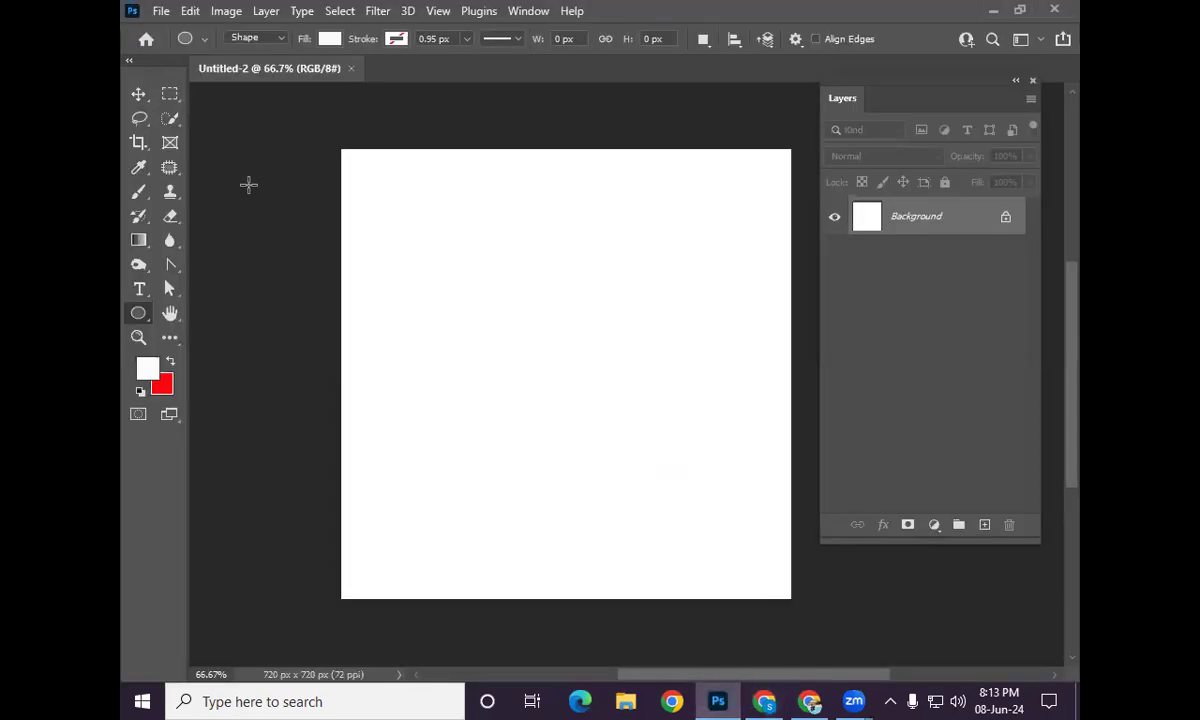
pyautogui.rightClick(139, 313)
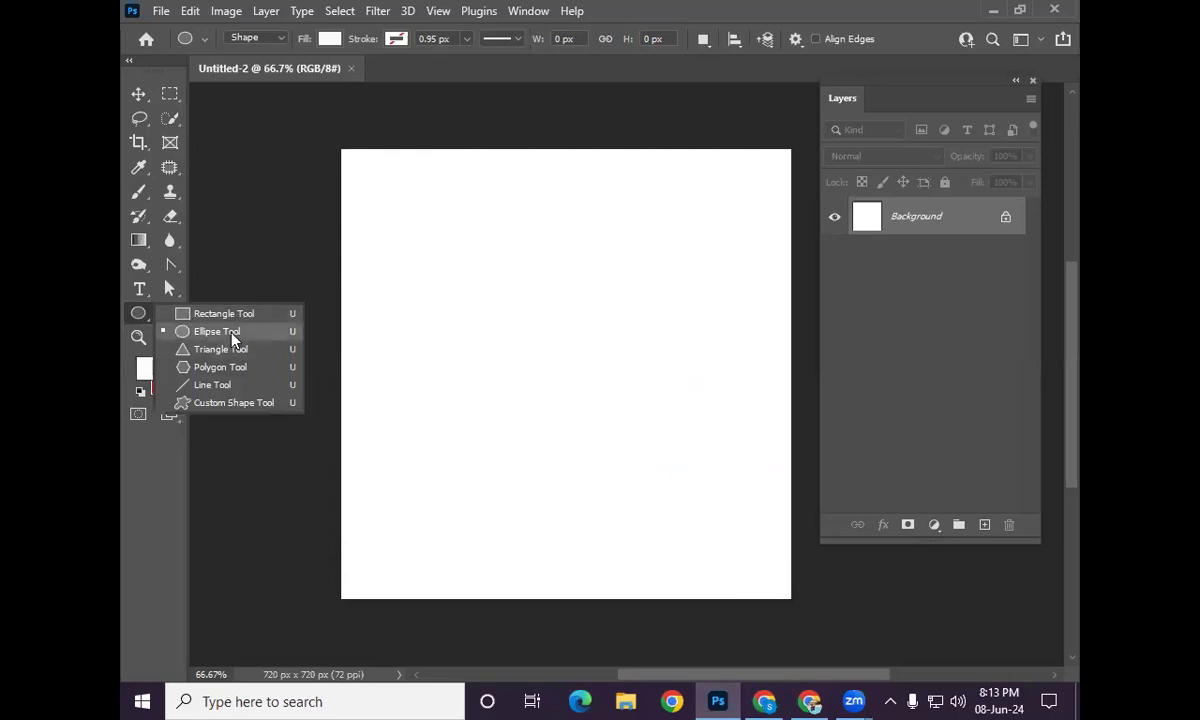
pyautogui.click(228, 332)
pyautogui.moveTo(525, 271); pyautogui.dragTo(698, 448)
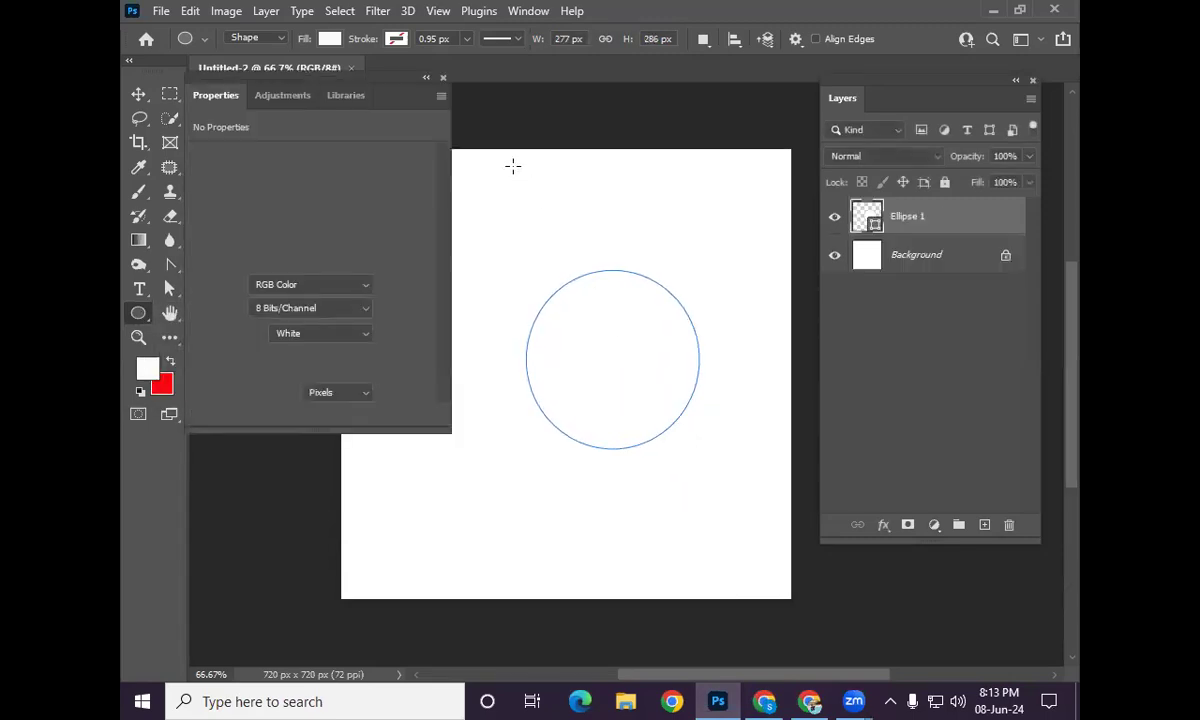
pyautogui.click(443, 78)
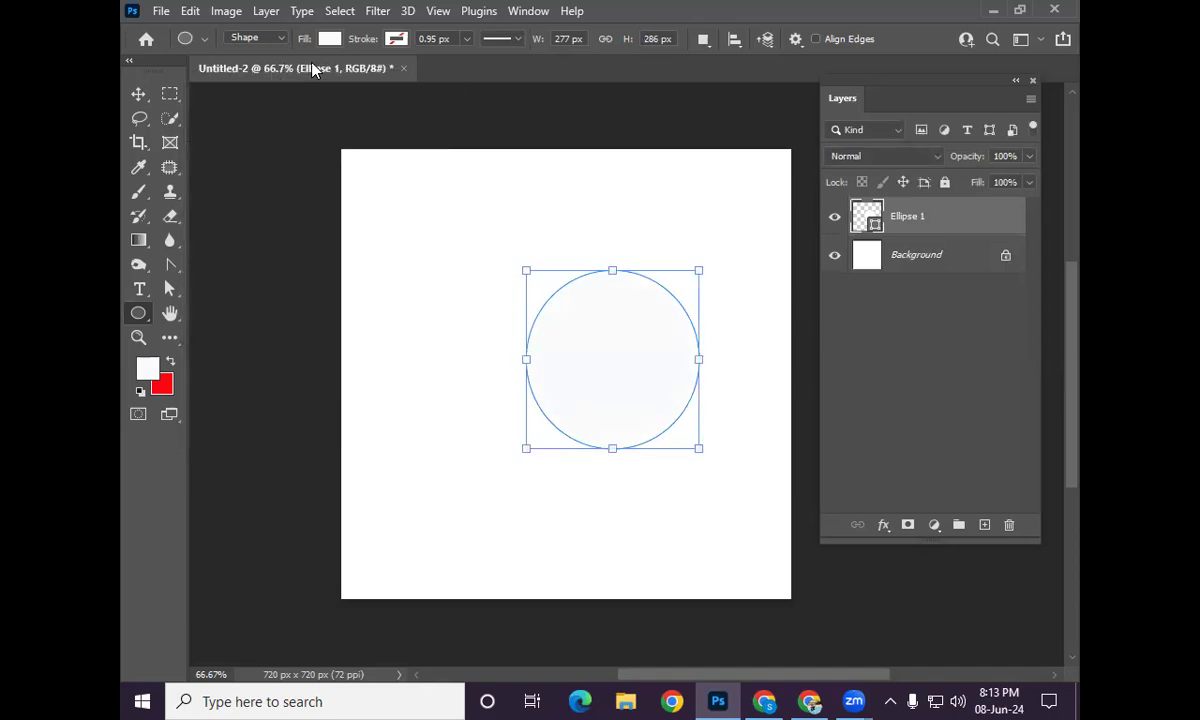
# Step: Fill the ellipse with a dark teal solid color and move it to the horizontal center of the canvas, slightly above the middle
pyautogui.click(330, 39)
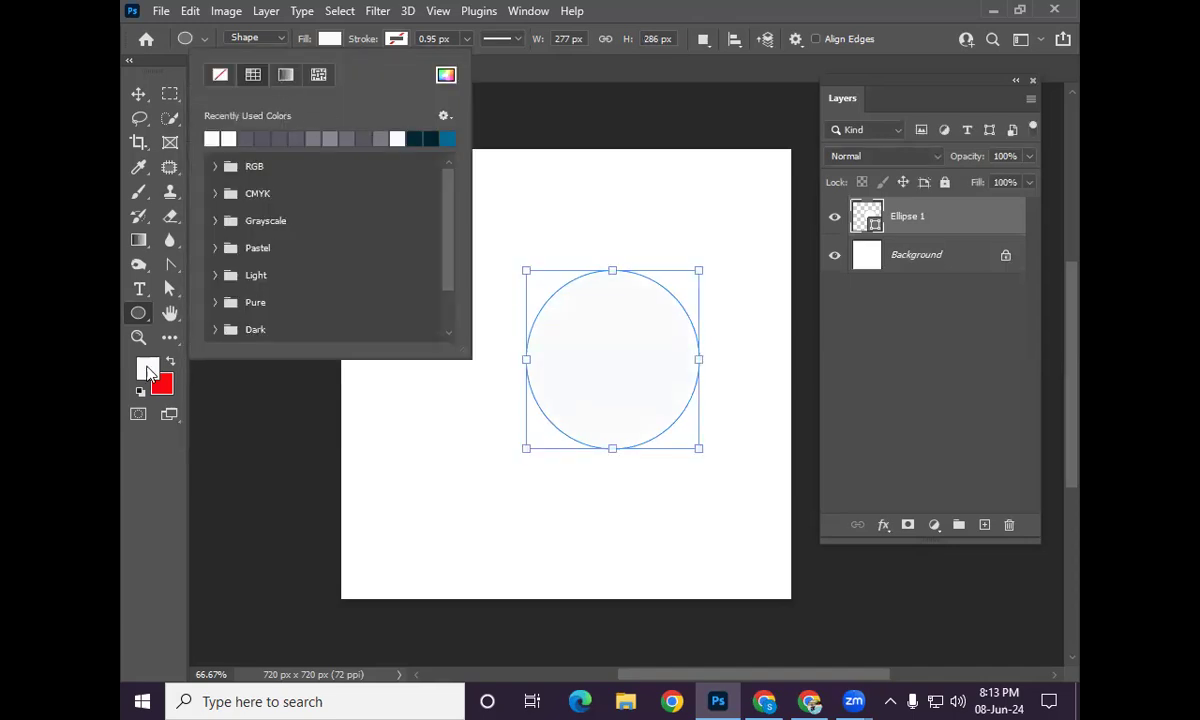
pyautogui.doubleClick(875, 225)
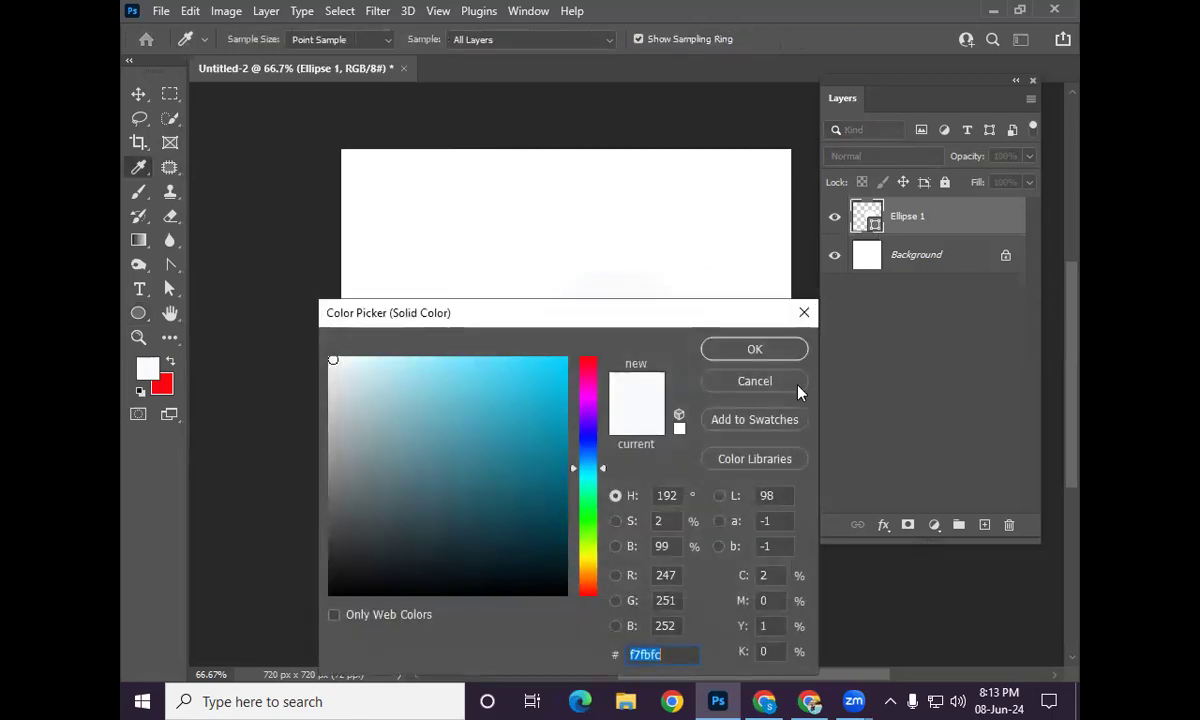
pyautogui.click(551, 500)
pyautogui.click(754, 349)
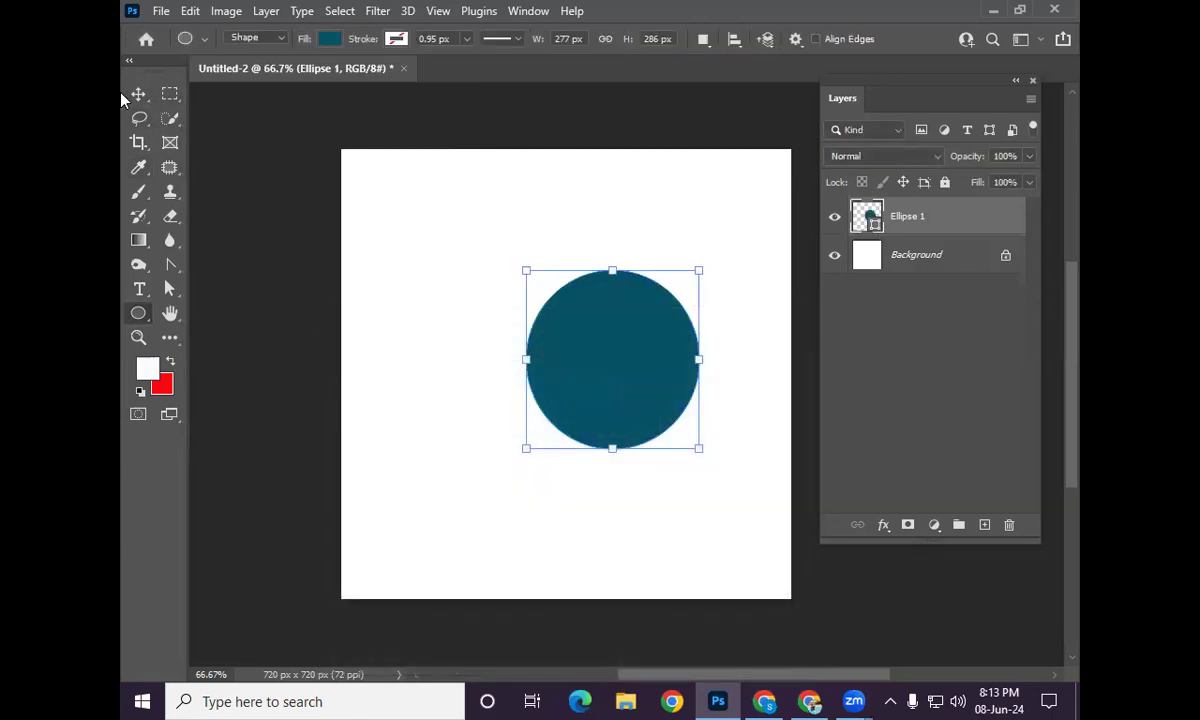
pyautogui.click(139, 94)
pyautogui.moveTo(611, 340); pyautogui.dragTo(568, 361)
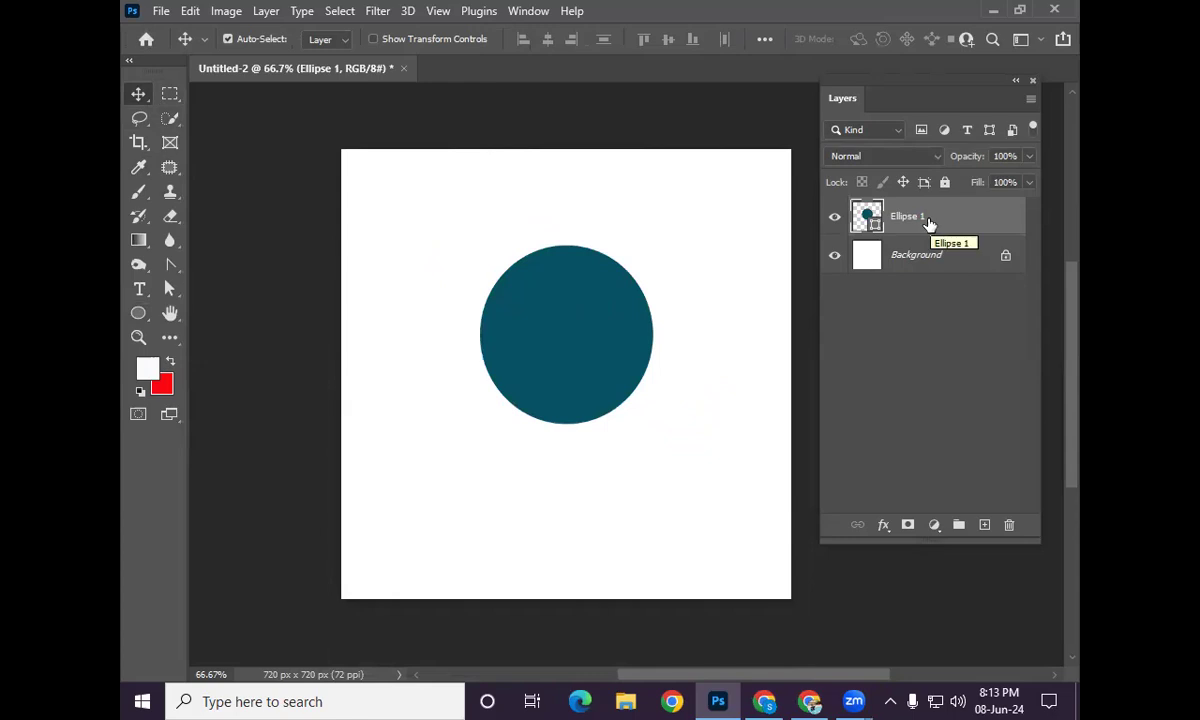
# Step: Open the ellipse layer's Blending Options to view the available layer styles, and close them without applying any
pyautogui.rightClick(929, 224)
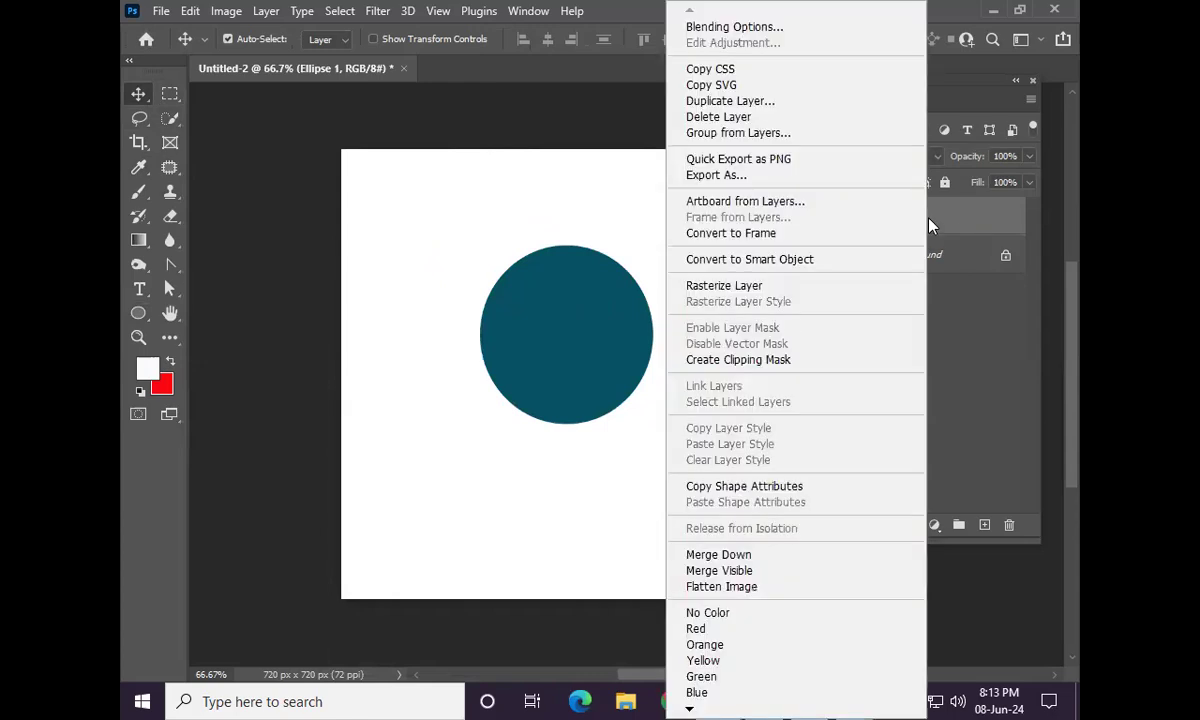
pyautogui.click(753, 29)
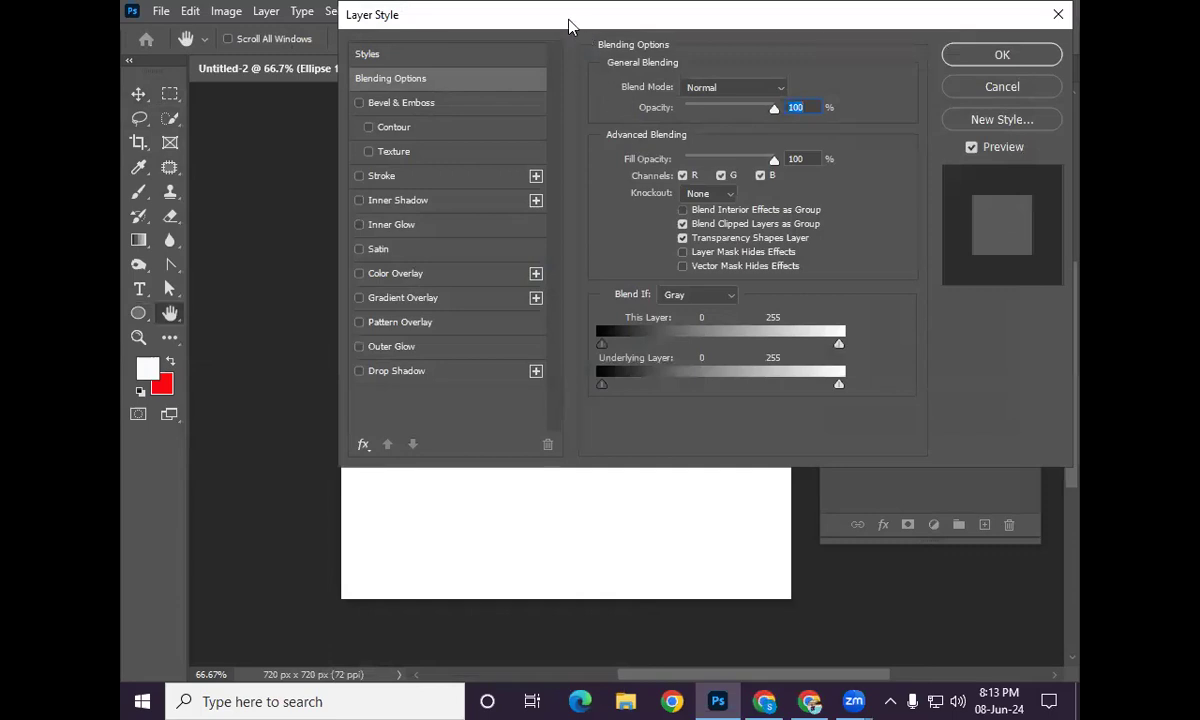
pyautogui.moveTo(556, 34); pyautogui.dragTo(492, 77)
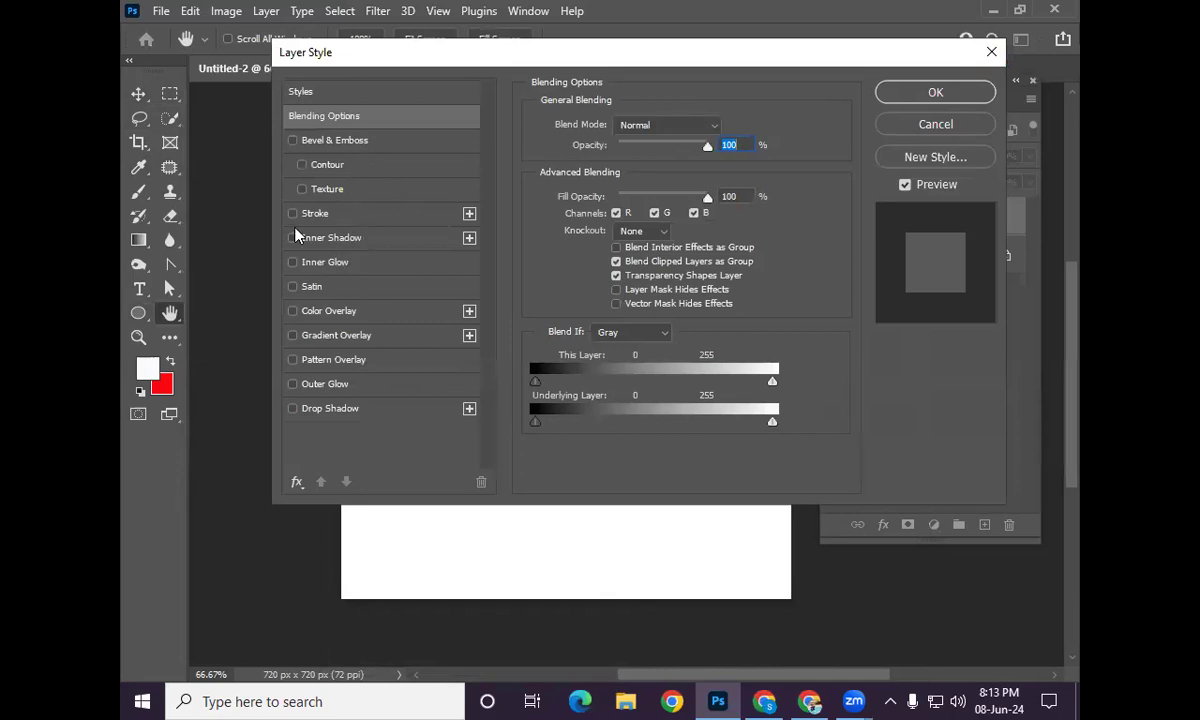
pyautogui.click(991, 51)
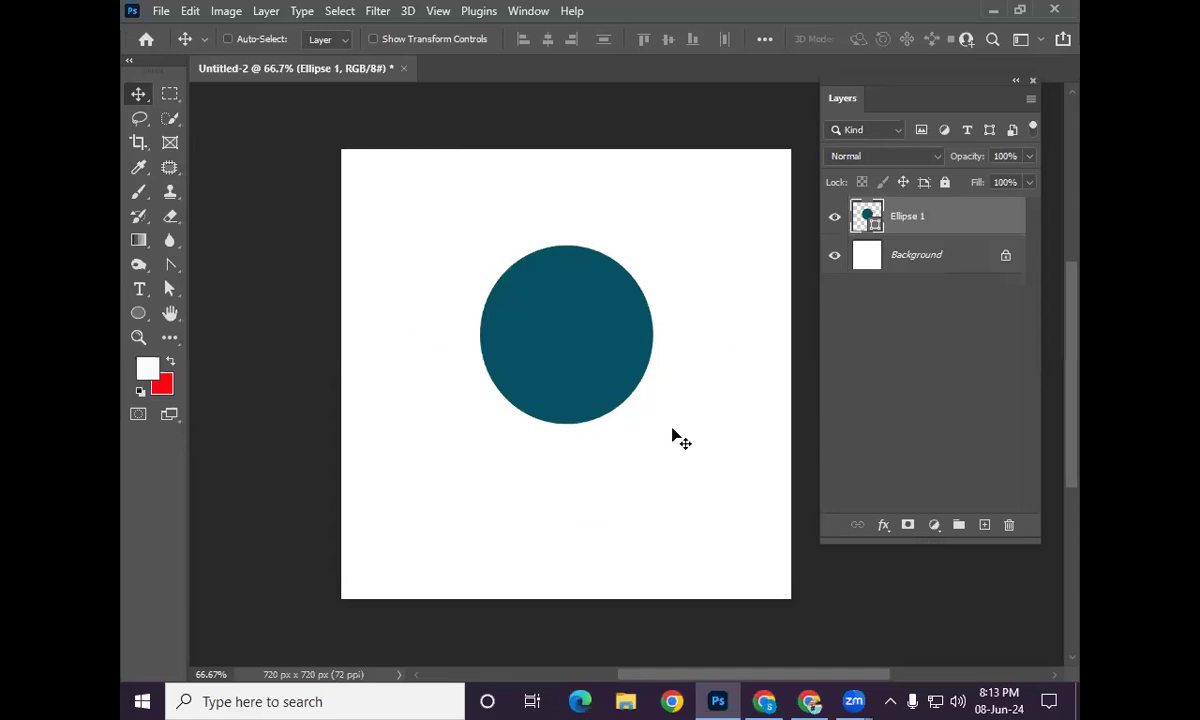
# Step: View the list of layer effects and the ellipse layer's Blending Options, and close both without applying an effect
pyautogui.press('ctrl')
pyautogui.hscroll(3, 672, 432)
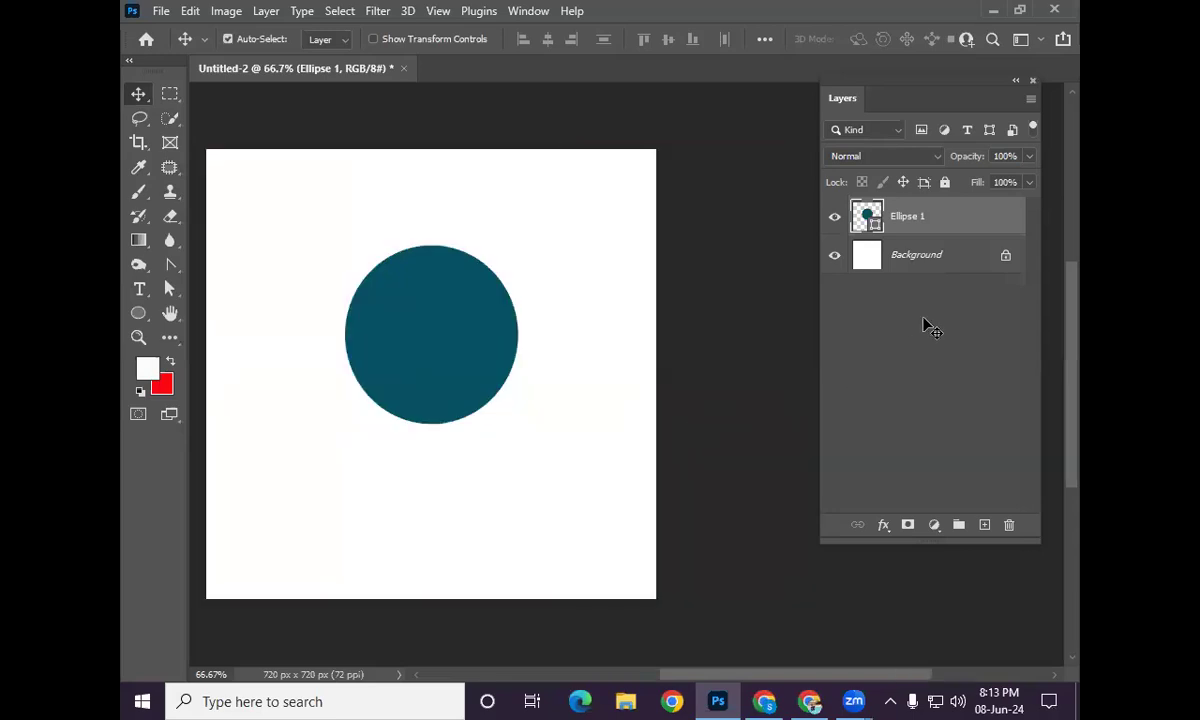
pyautogui.click(882, 527)
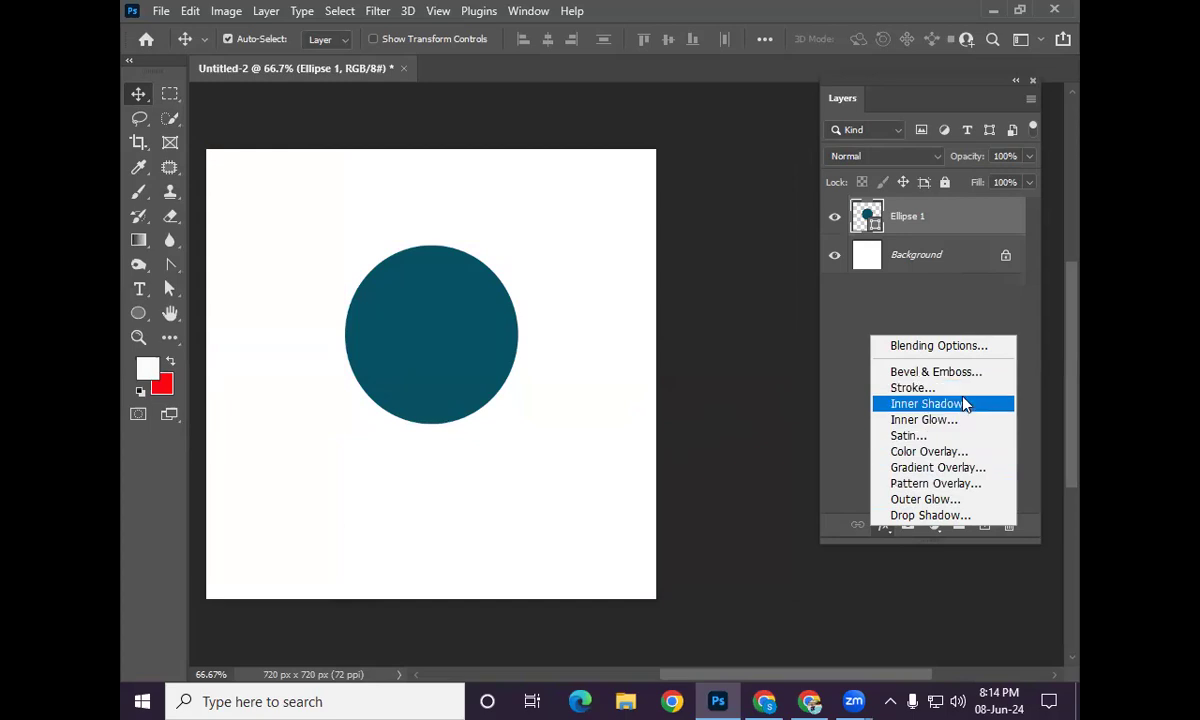
pyautogui.click(908, 224)
pyautogui.rightClick(905, 216)
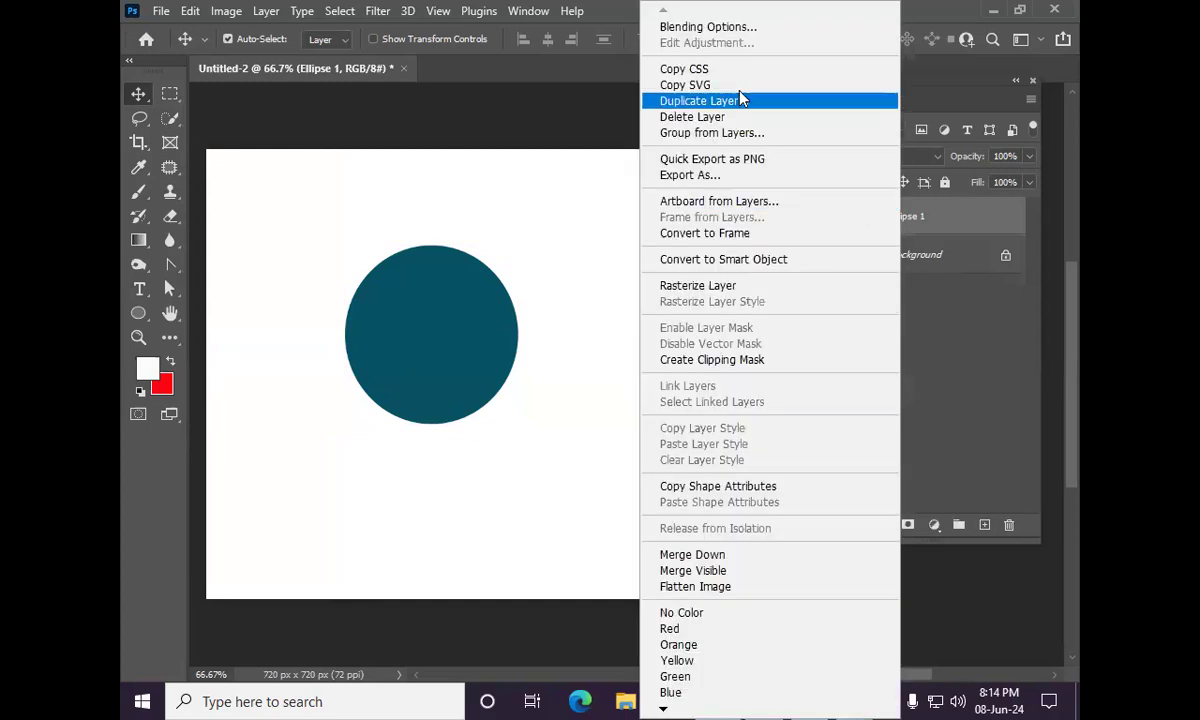
pyautogui.click(617, 139)
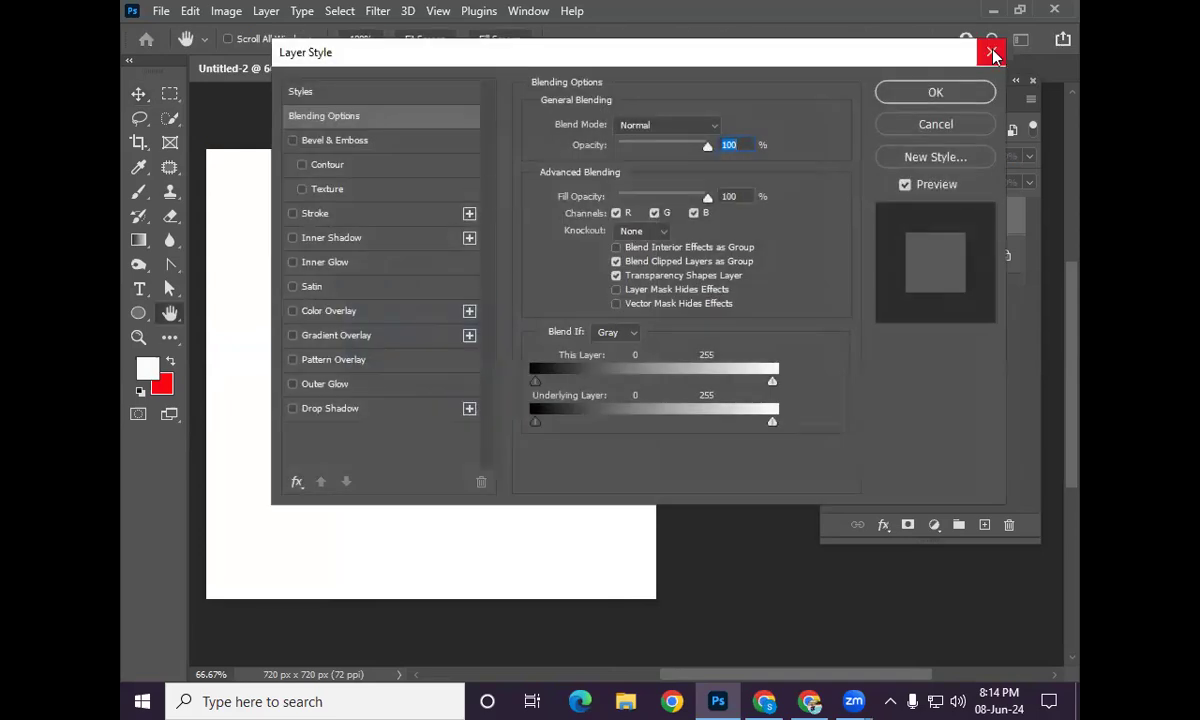
pyautogui.click(993, 52)
# Step: Move the ellipse to the upper-left area of the canvas and enable Bevel & Emboss in its layer style
pyautogui.moveTo(462, 333); pyautogui.dragTo(346, 298)
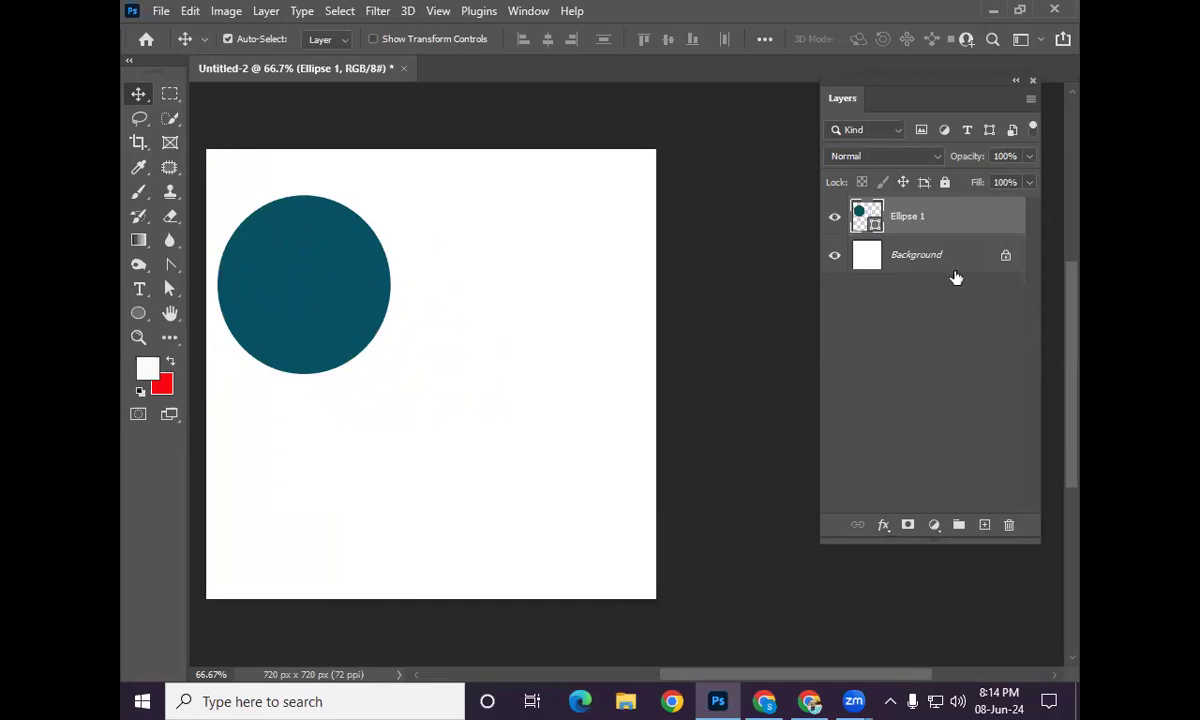
pyautogui.rightClick(930, 215)
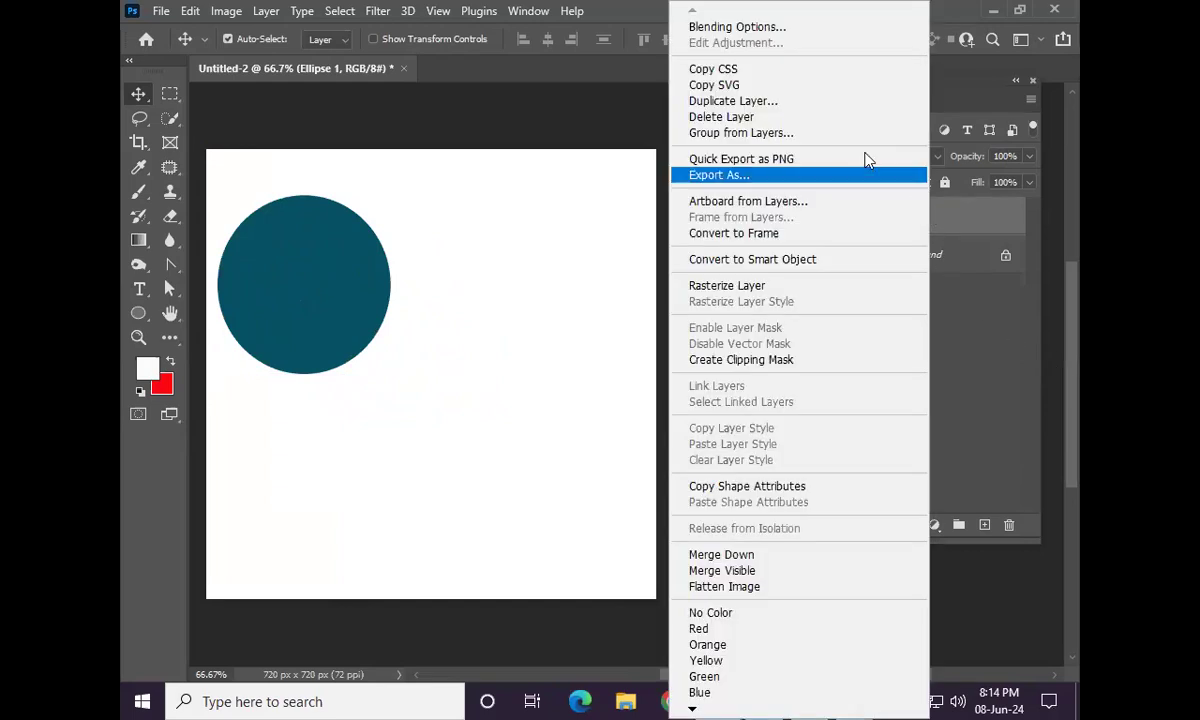
pyautogui.click(762, 27)
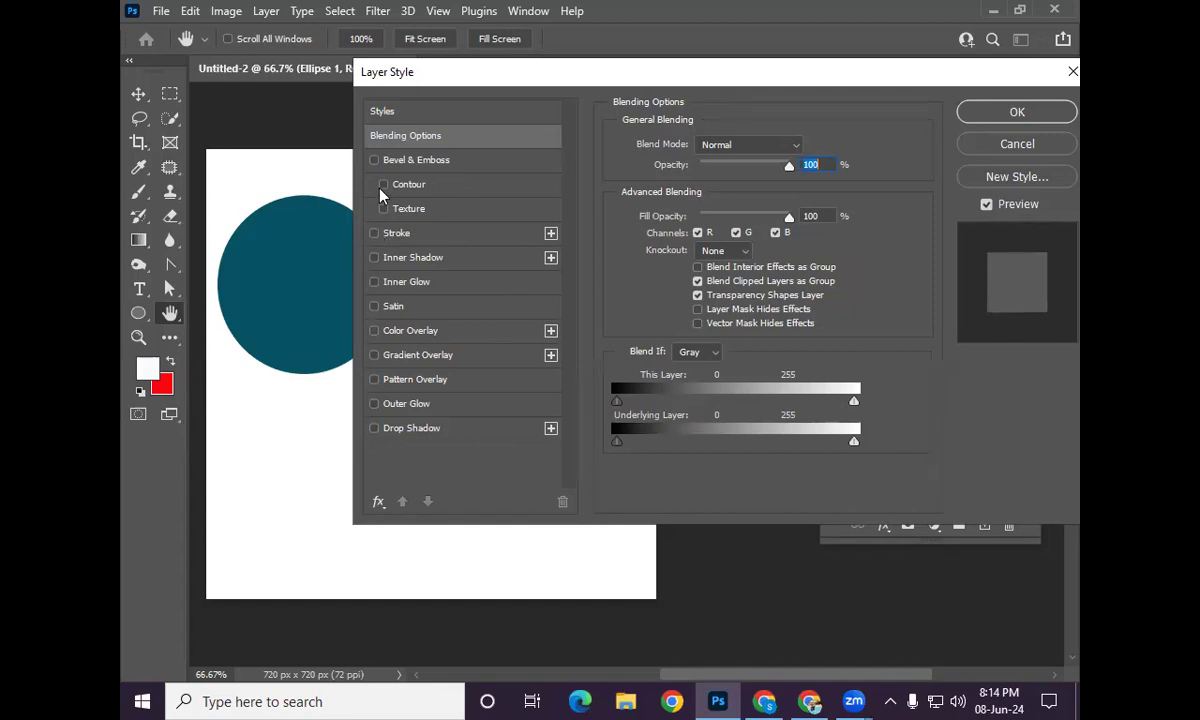
pyautogui.click(373, 160)
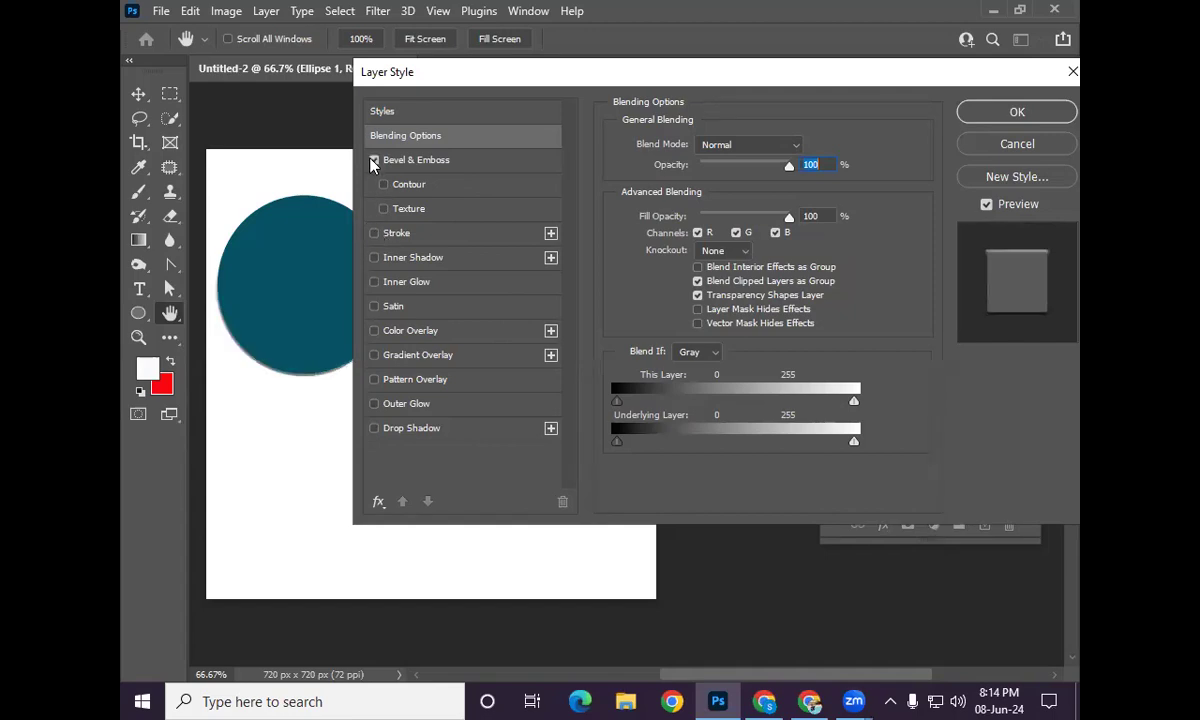
pyautogui.click(373, 160)
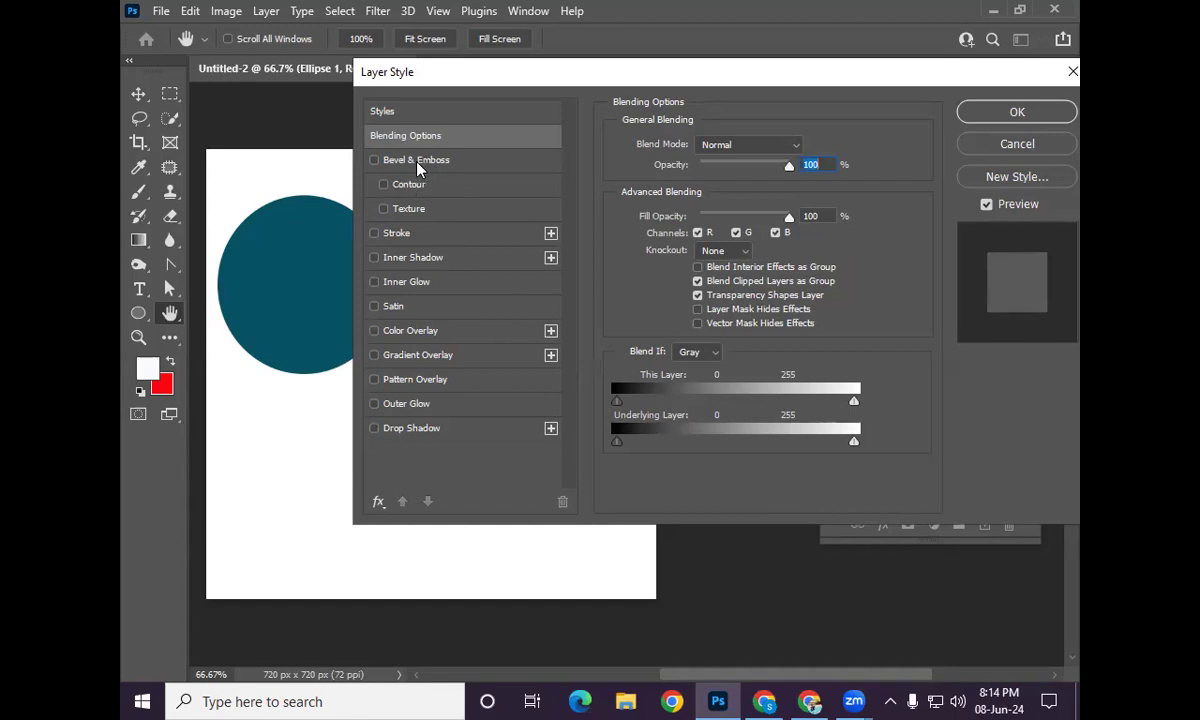
pyautogui.click(417, 168)
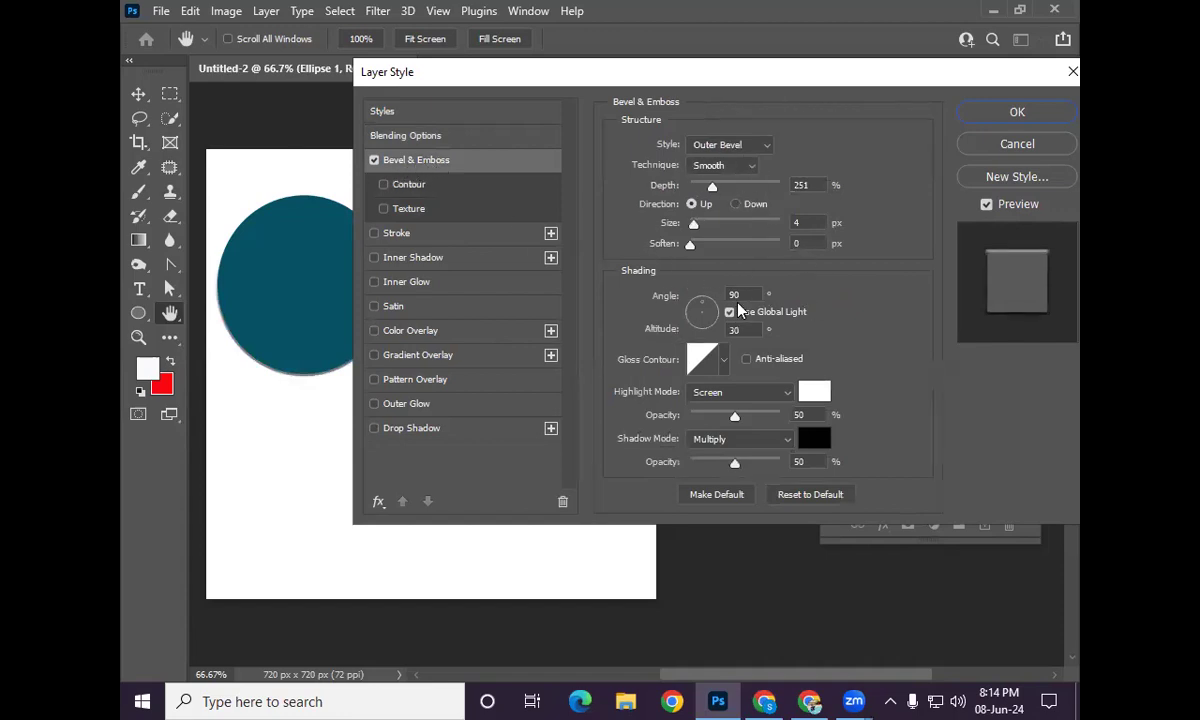
# Step: Try the Contour option under Bevel & Emboss, turn it off again and return to the bevel settings
pyautogui.click(383, 185)
pyautogui.click(409, 186)
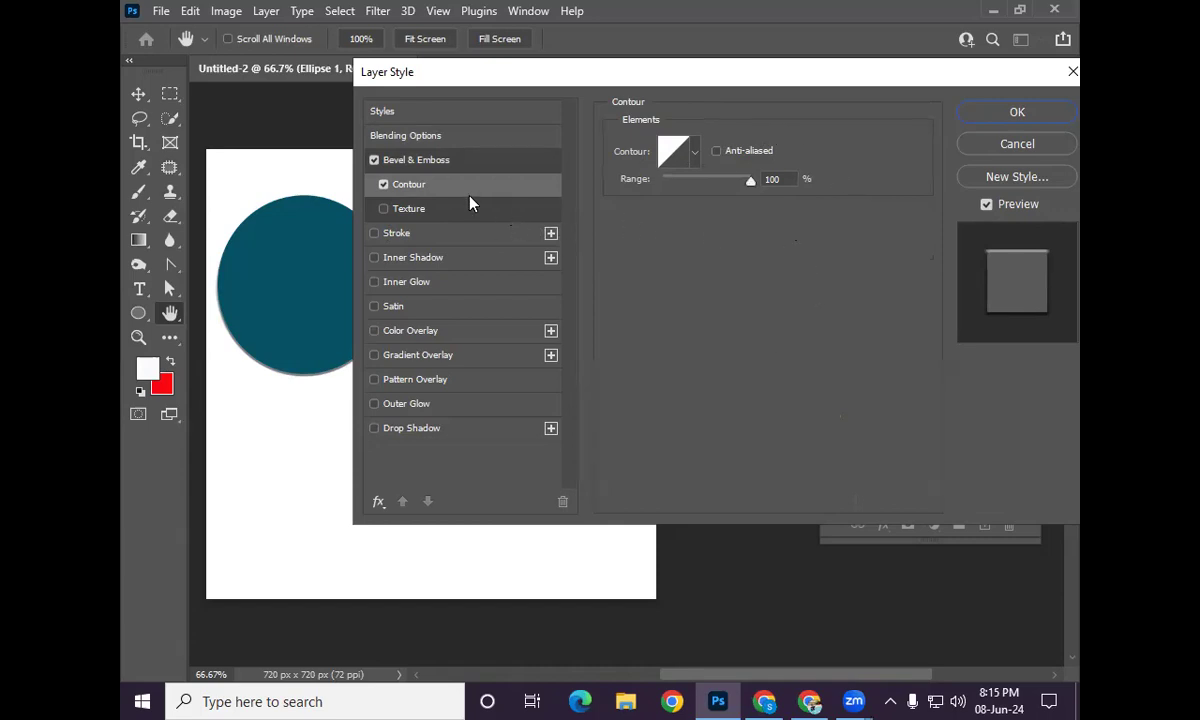
pyautogui.click(384, 185)
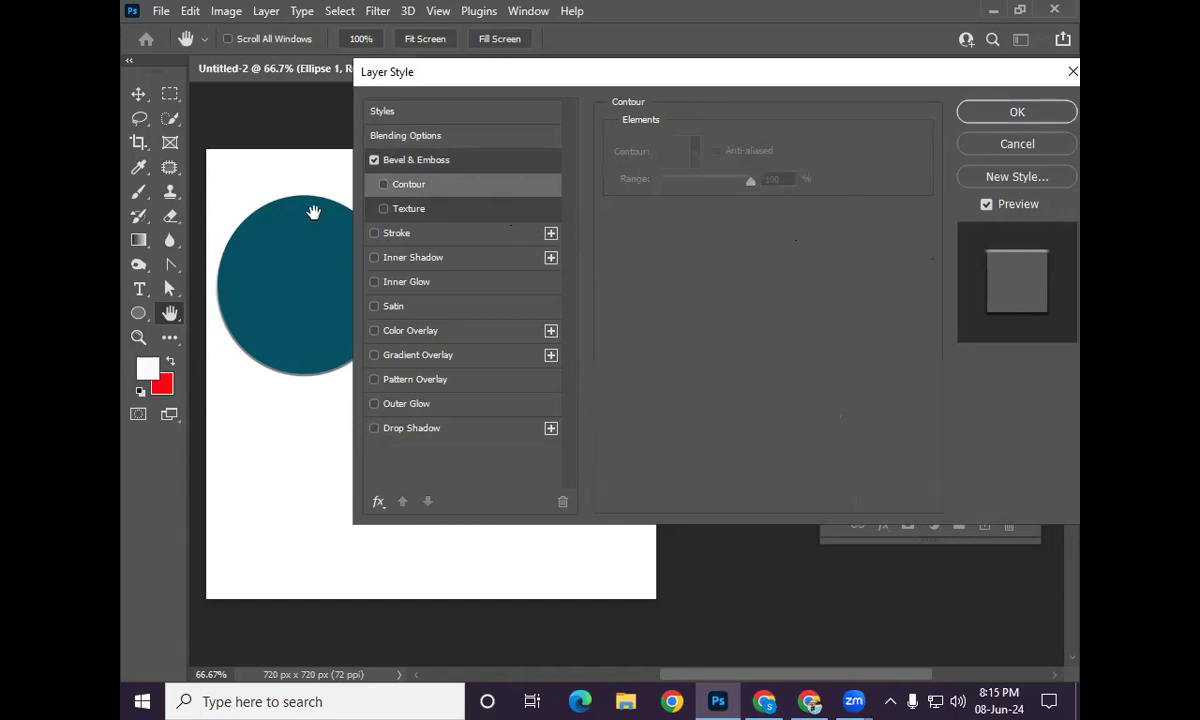
pyautogui.click(422, 162)
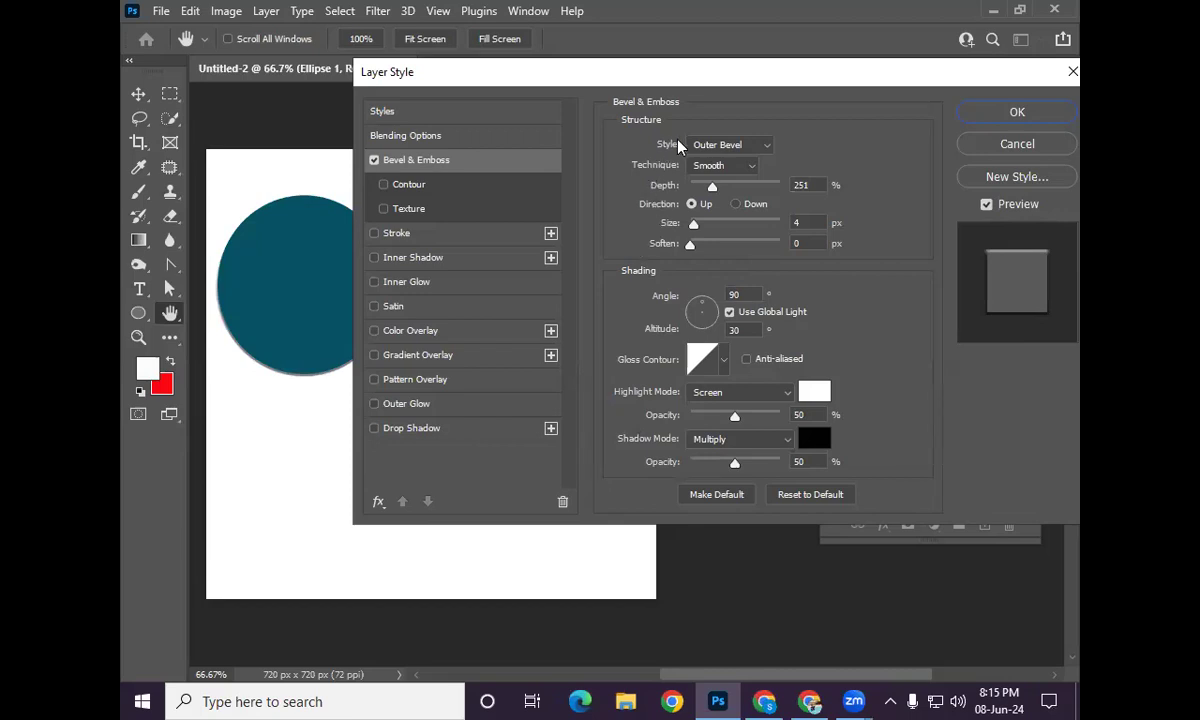
# Step: Compare the Inner Bevel, Outer Bevel, Emboss, Pillow Emboss and Stroke Emboss styles on the ellipse and return to Outer Bevel
pyautogui.click(769, 151)
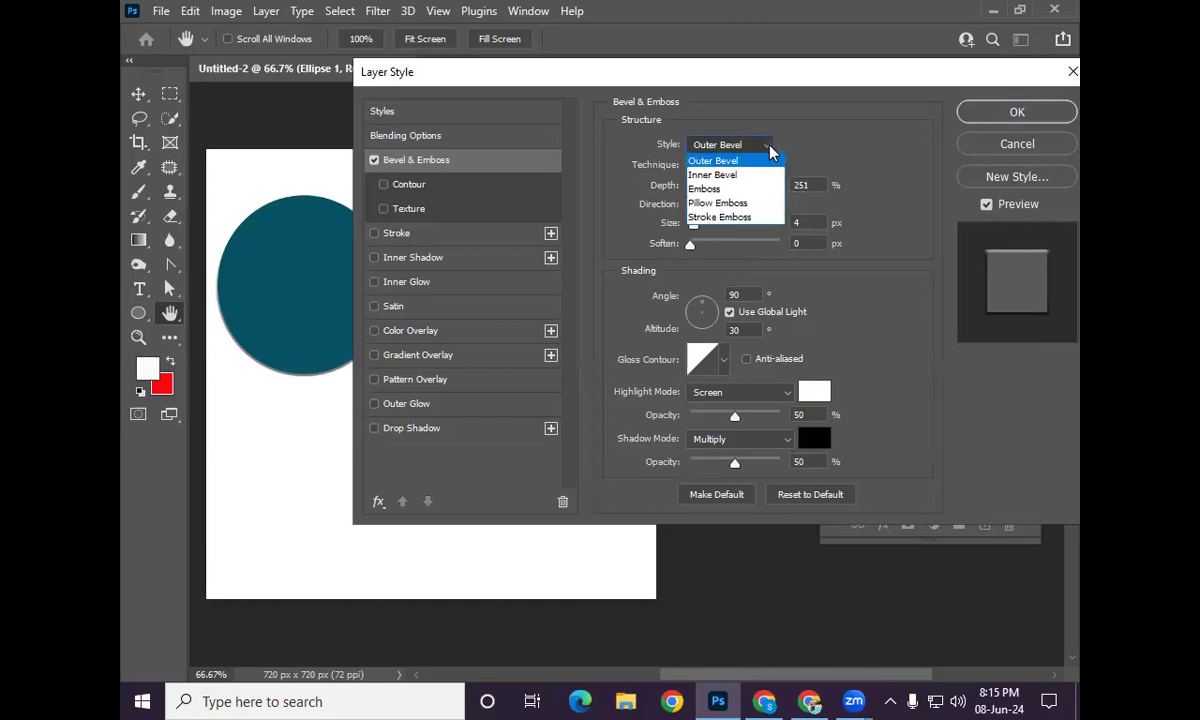
pyautogui.click(720, 176)
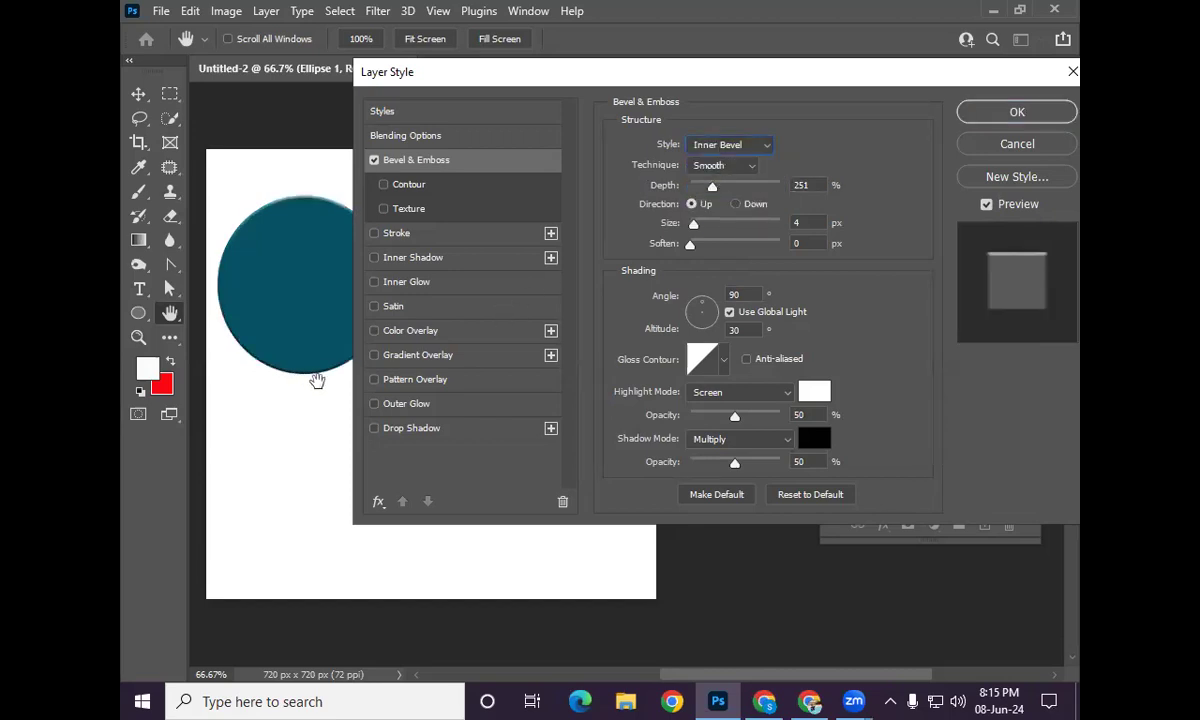
pyautogui.click(743, 150)
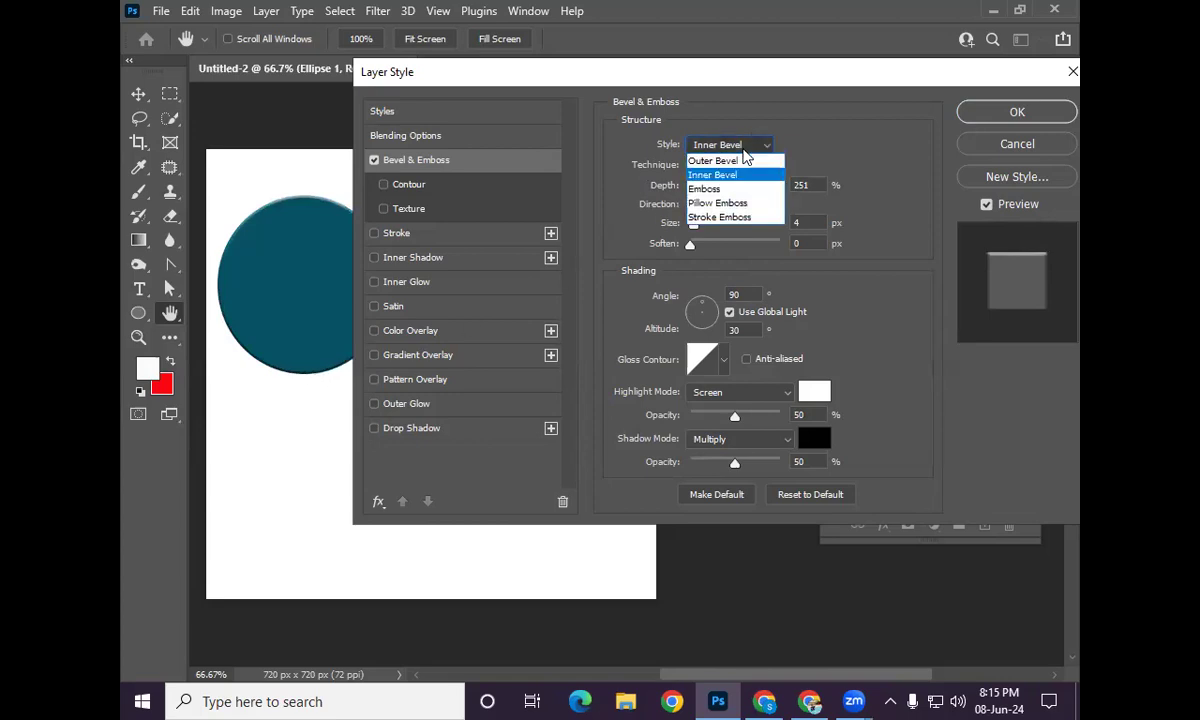
pyautogui.click(722, 155)
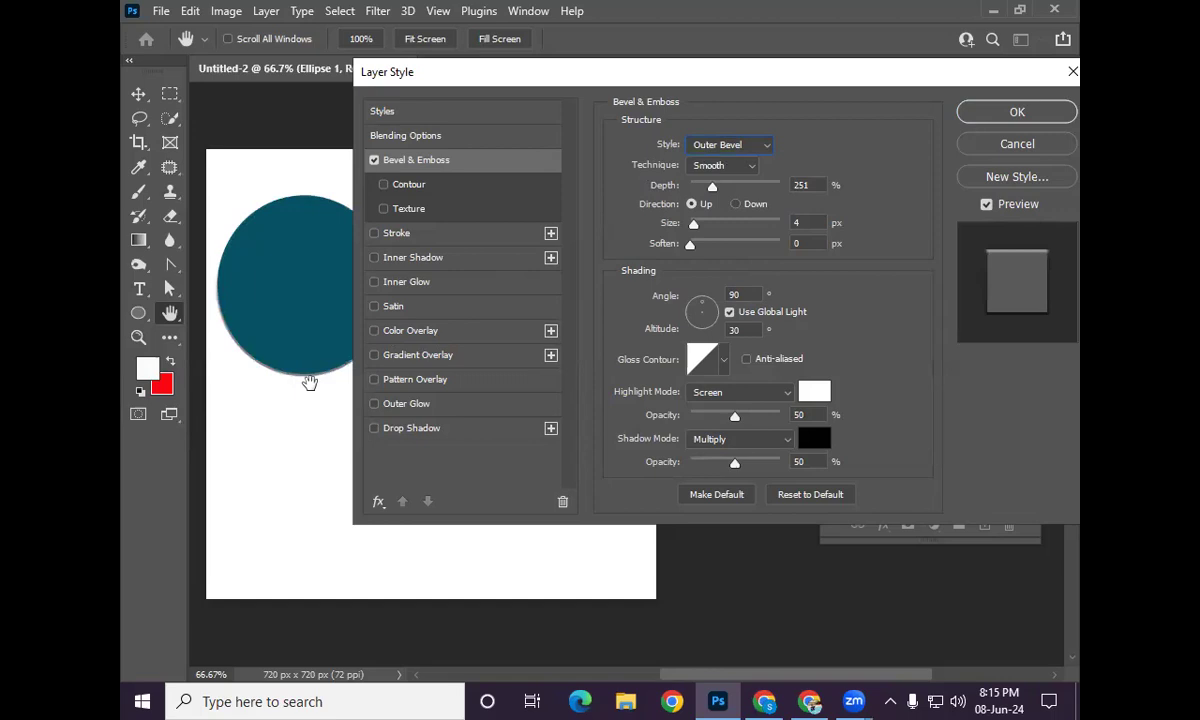
pyautogui.click(730, 145)
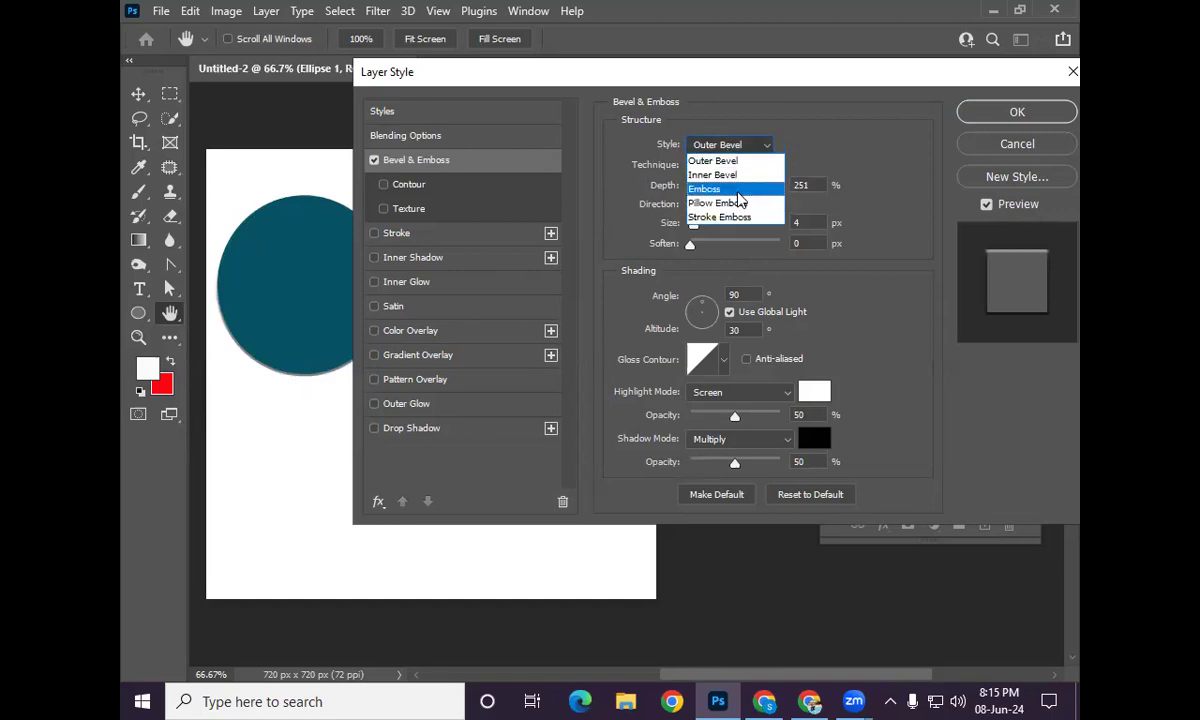
pyautogui.click(720, 185)
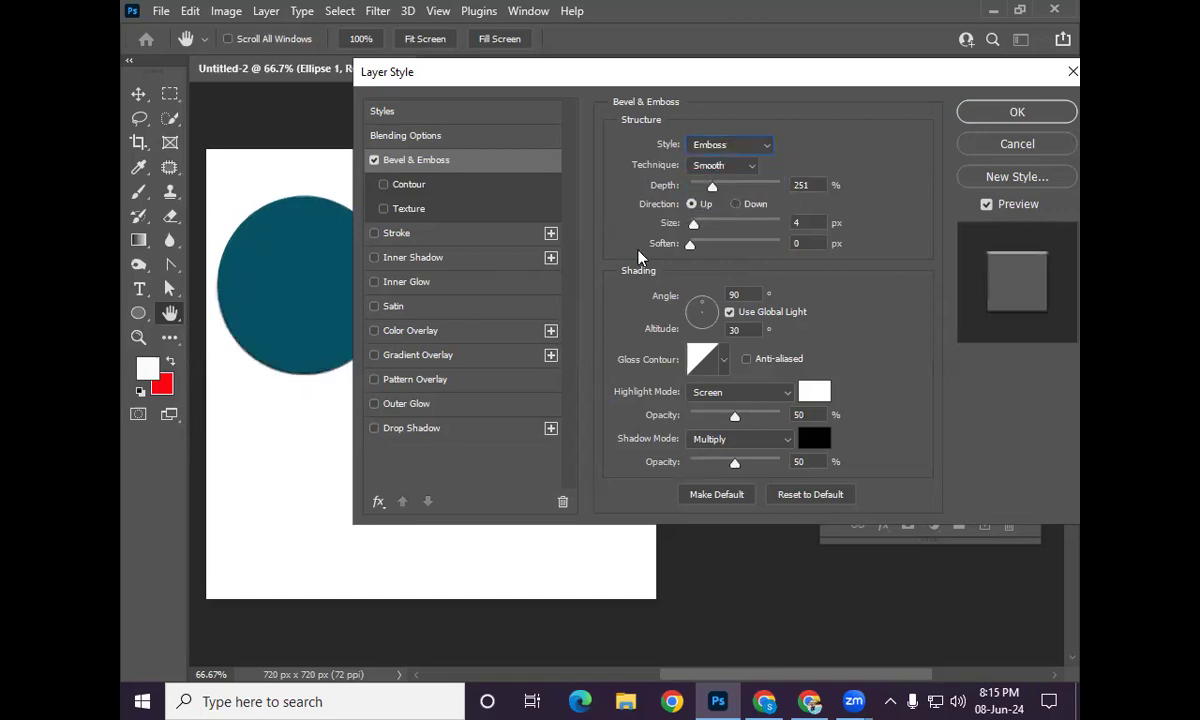
pyautogui.click(720, 145)
pyautogui.click(717, 203)
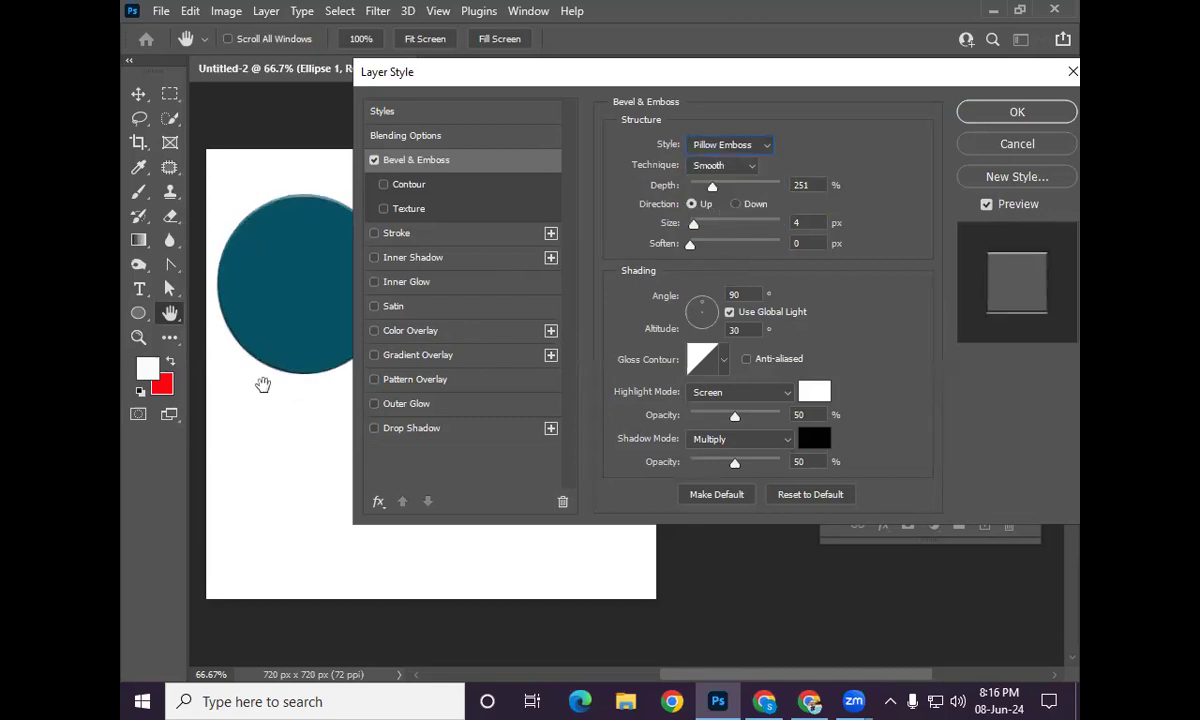
pyautogui.click(755, 145)
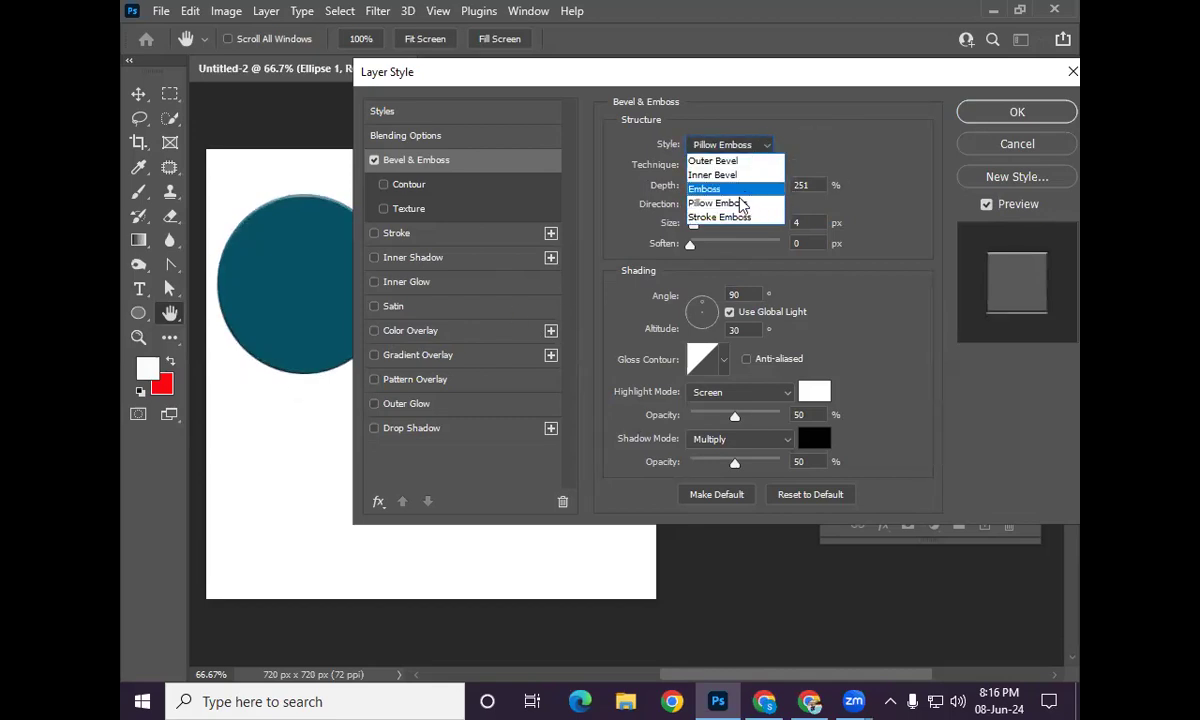
pyautogui.click(740, 219)
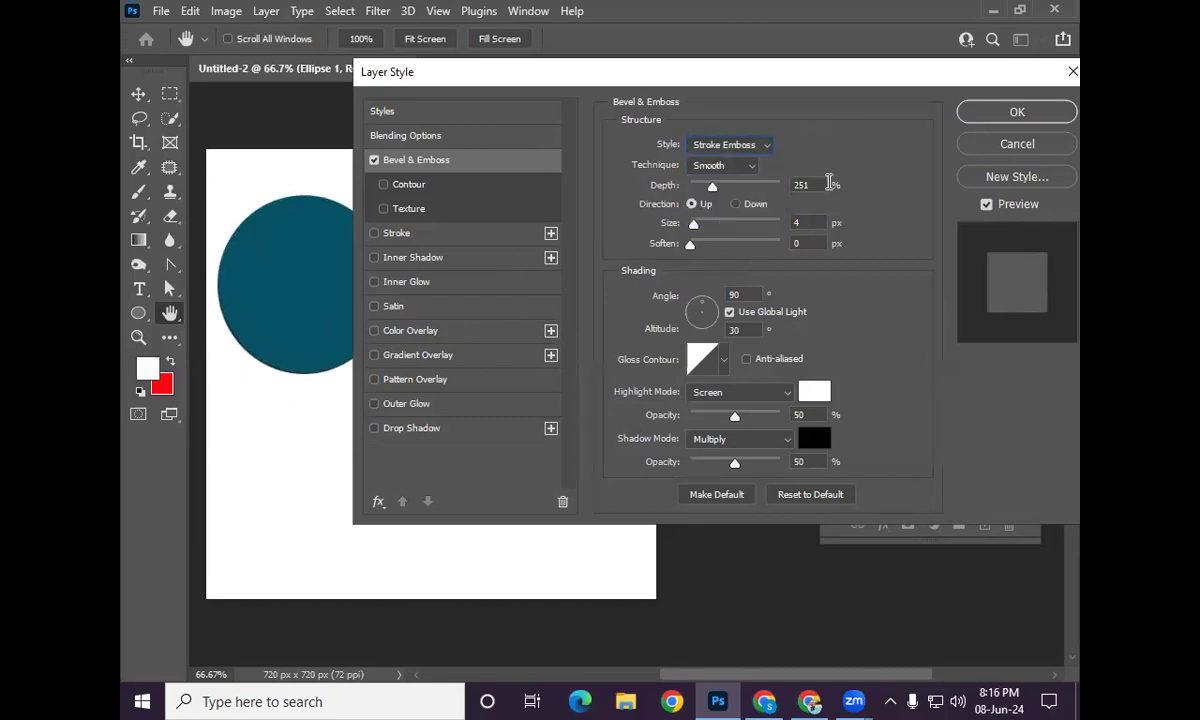
pyautogui.click(752, 146)
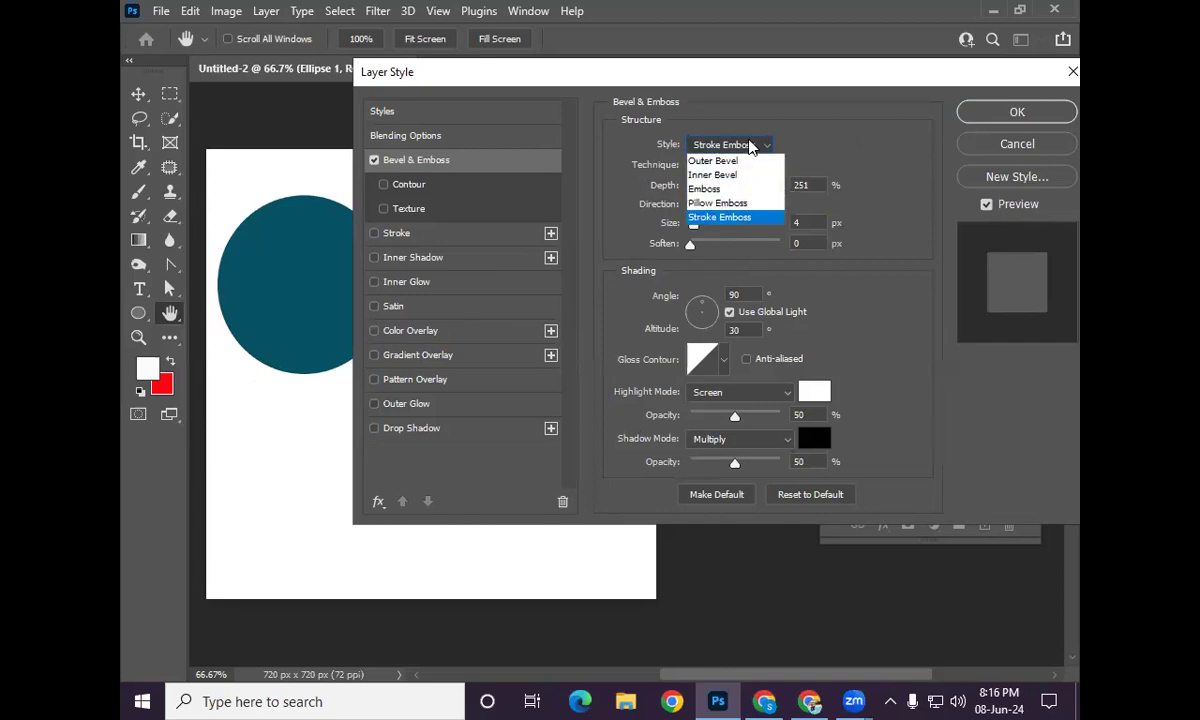
pyautogui.click(728, 157)
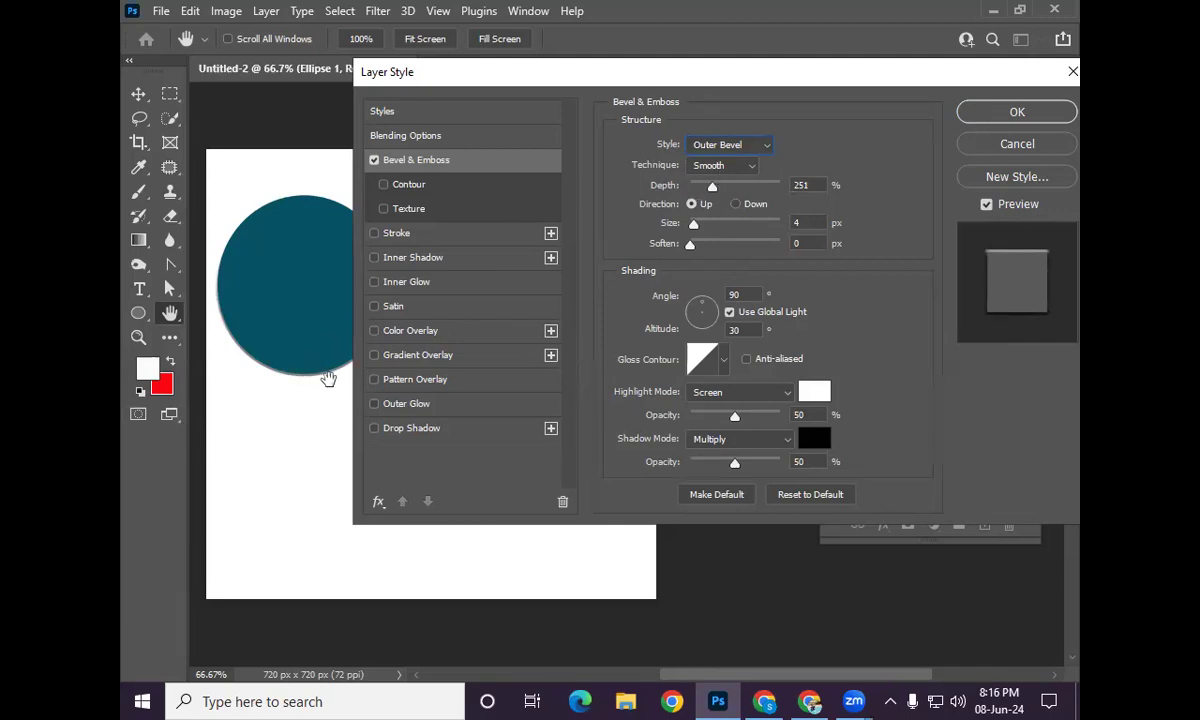
# Step: Compare the Chisel Hard and Chisel Soft techniques on the ellipse's bevel and set the technique to Chisel Hard
pyautogui.click(752, 167)
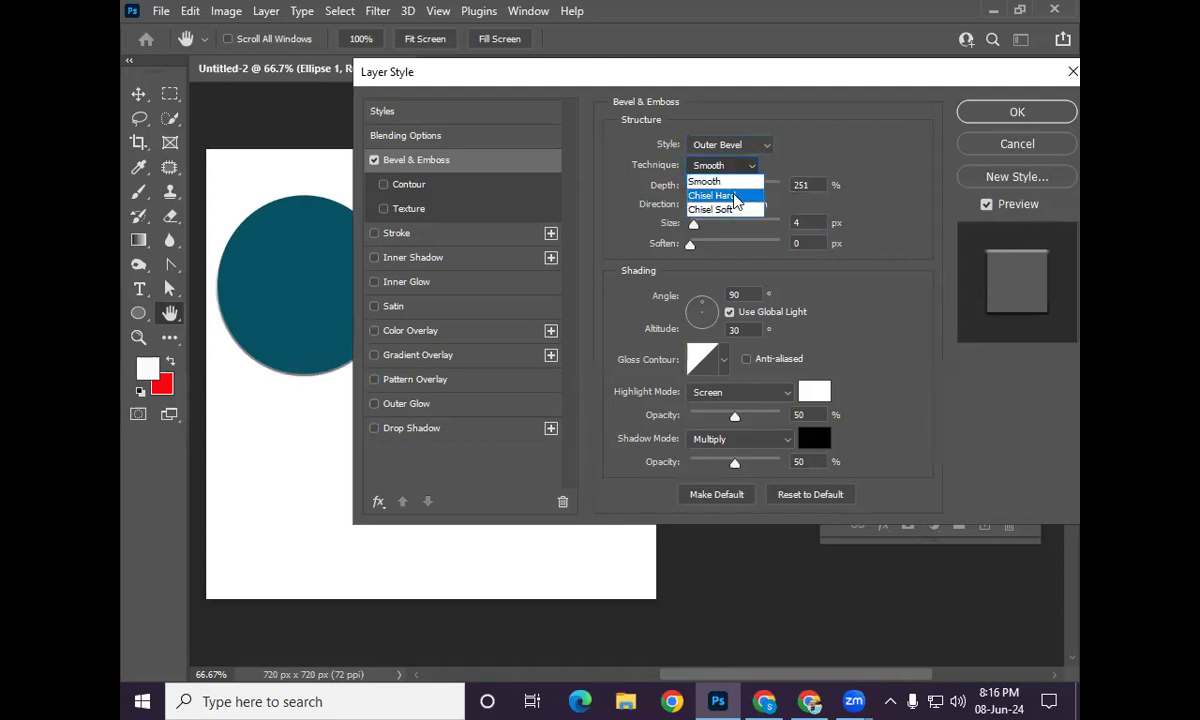
pyautogui.click(735, 197)
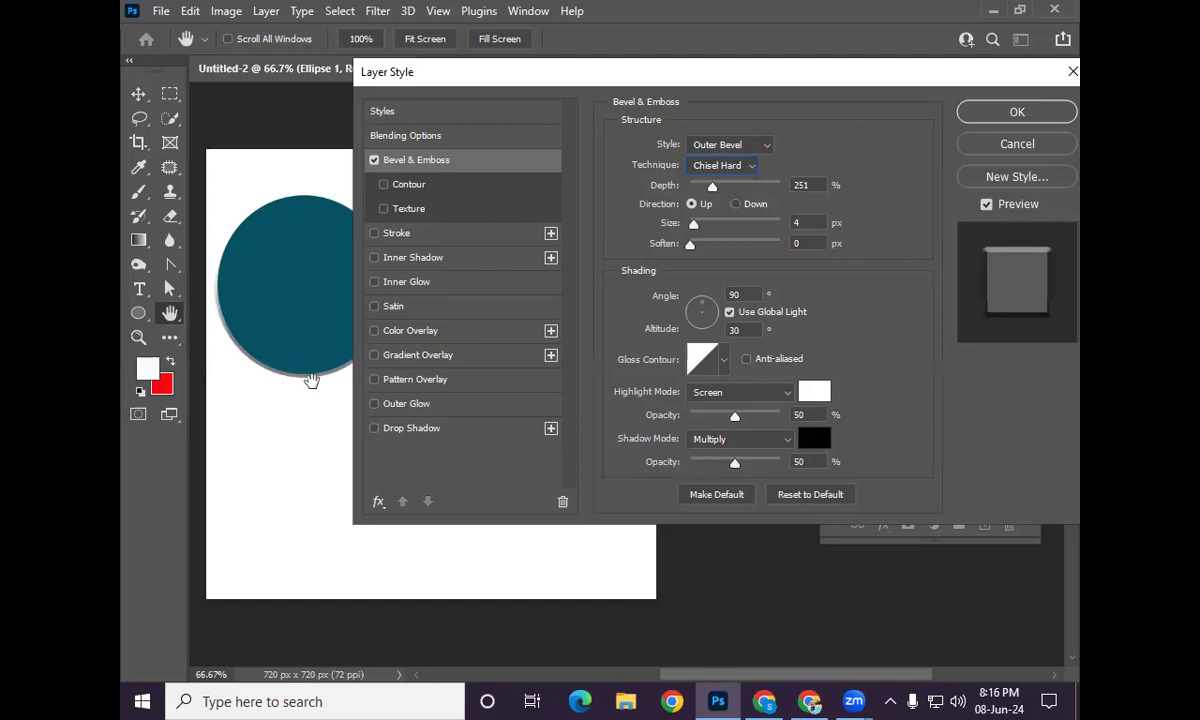
pyautogui.click(720, 166)
pyautogui.click(730, 210)
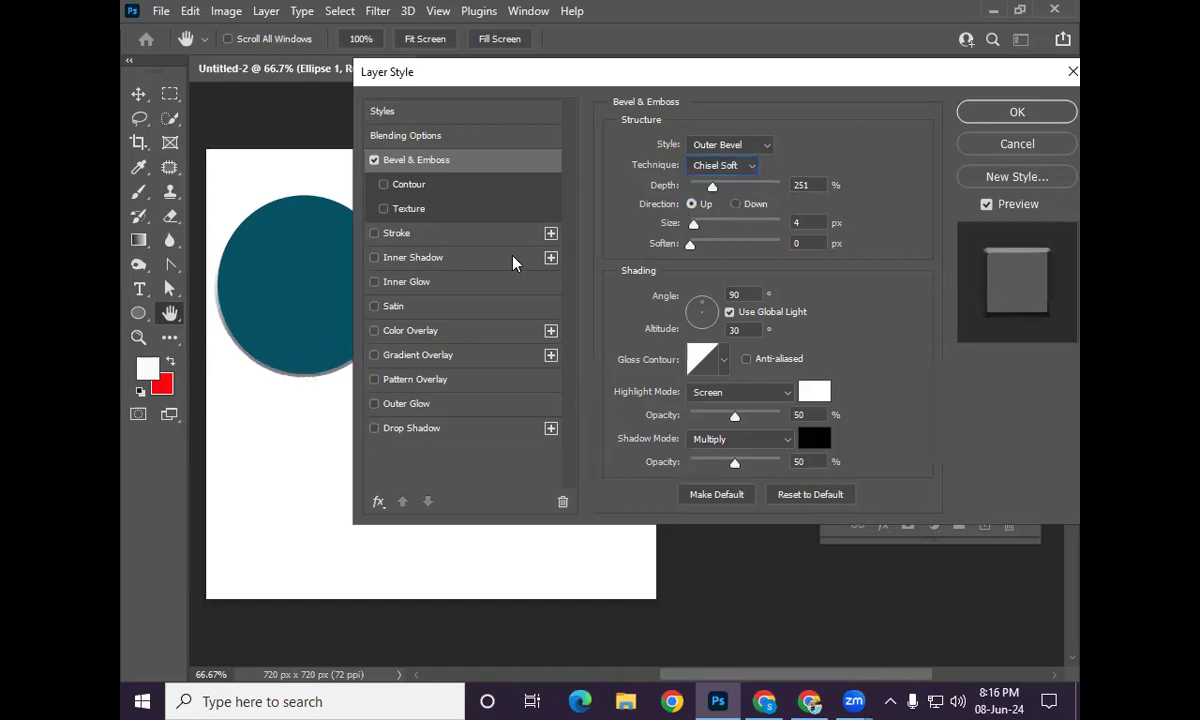
pyautogui.click(725, 166)
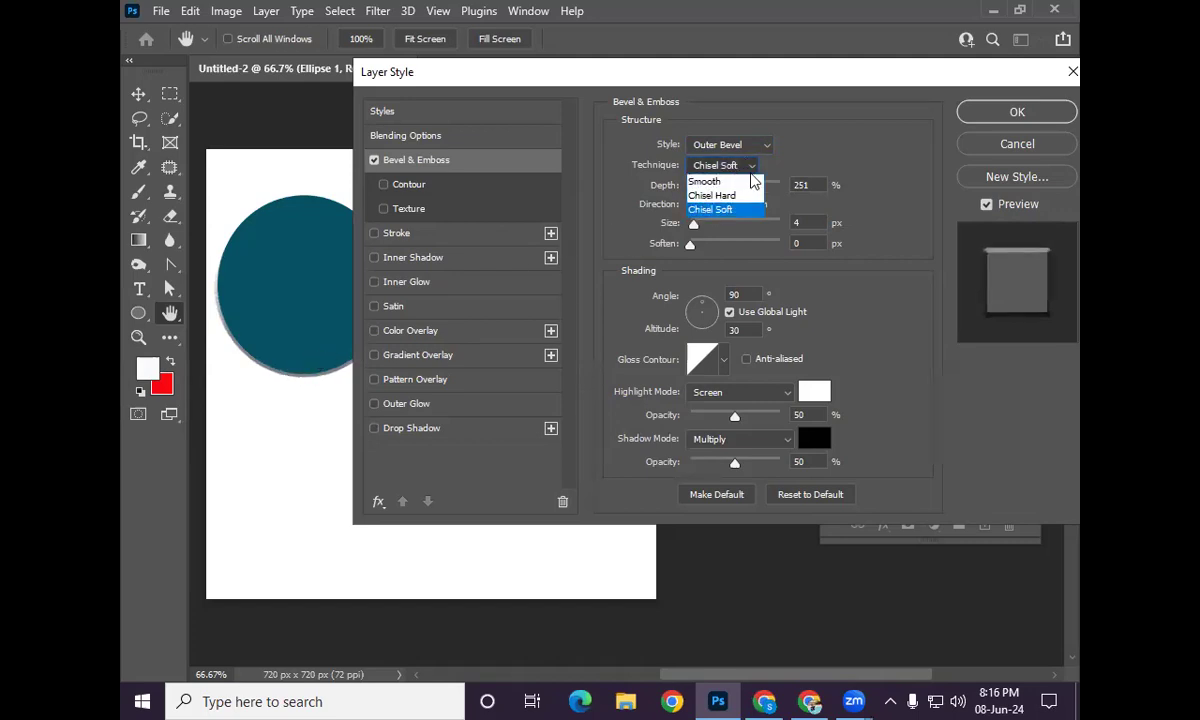
pyautogui.click(745, 197)
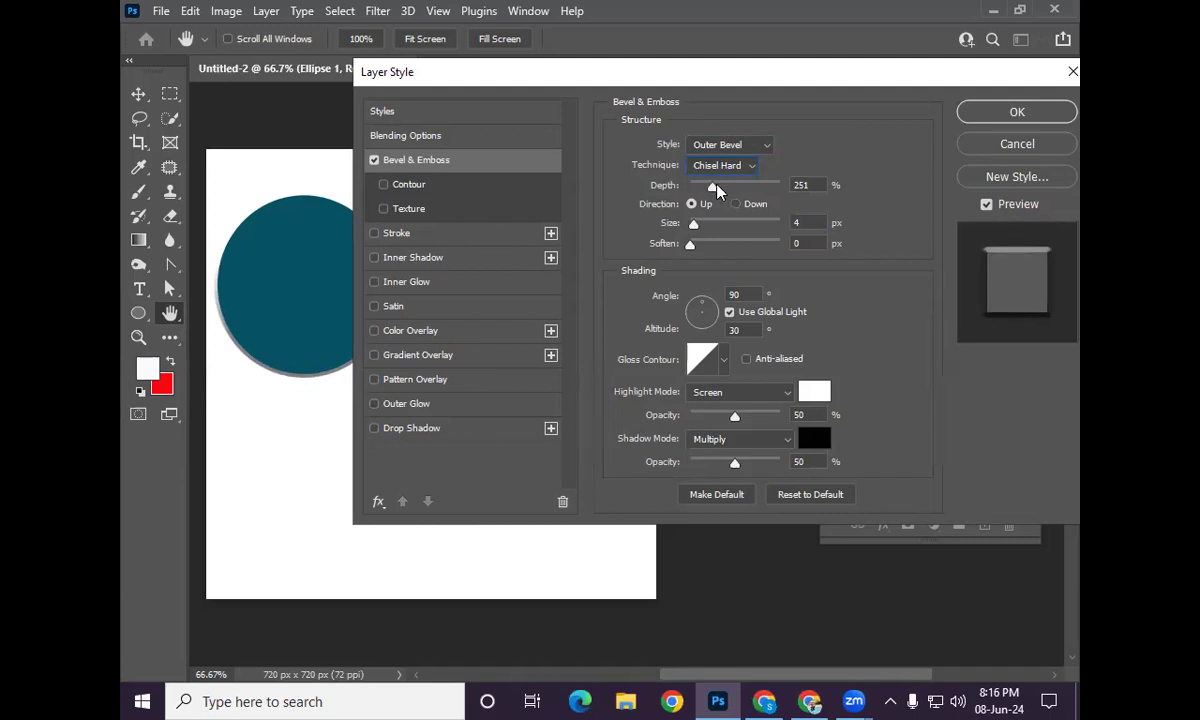
# Step: Set the bevel depth to 386%, try the Down direction and set the direction back to Up
pyautogui.moveTo(712, 188); pyautogui.dragTo(727, 195)
pyautogui.moveTo(728, 188); pyautogui.dragTo(760, 187)
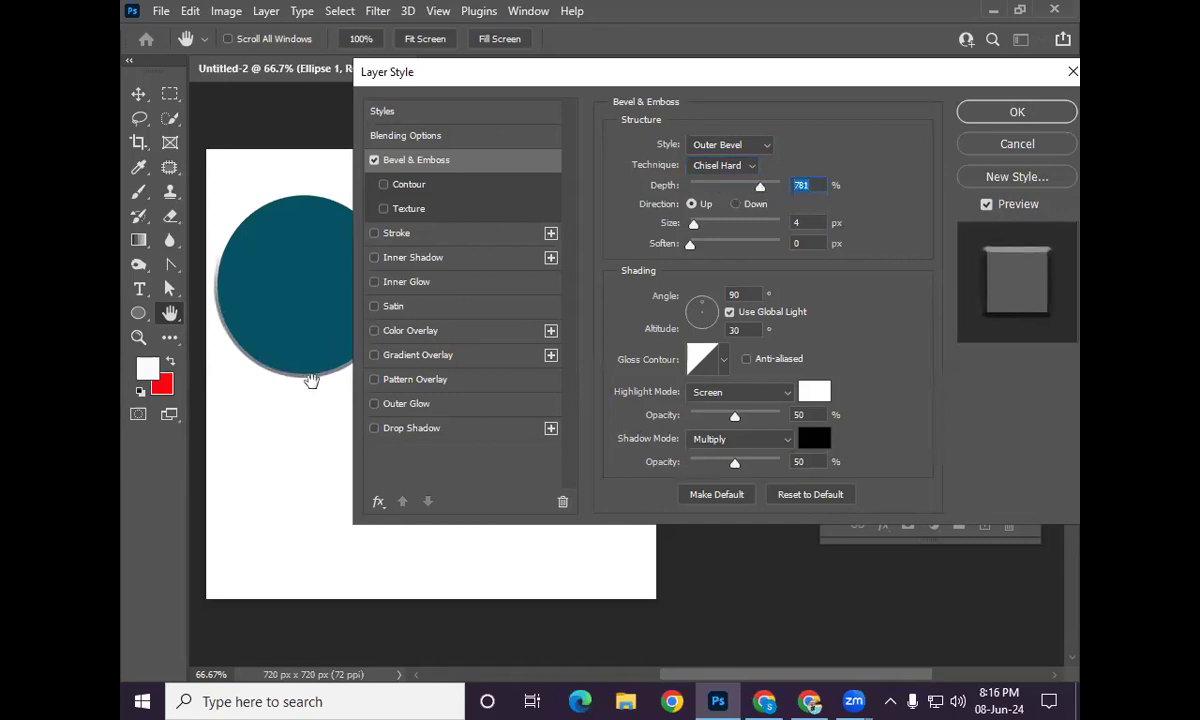
pyautogui.moveTo(760, 188); pyautogui.dragTo(727, 193)
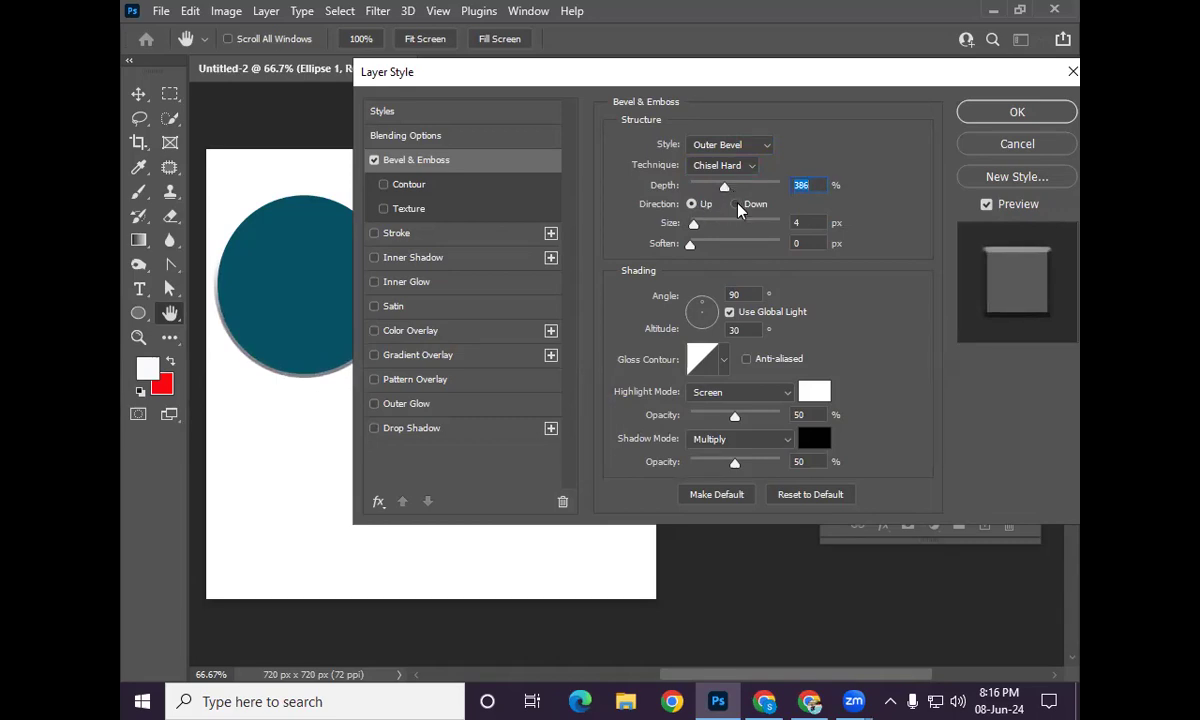
pyautogui.click(736, 204)
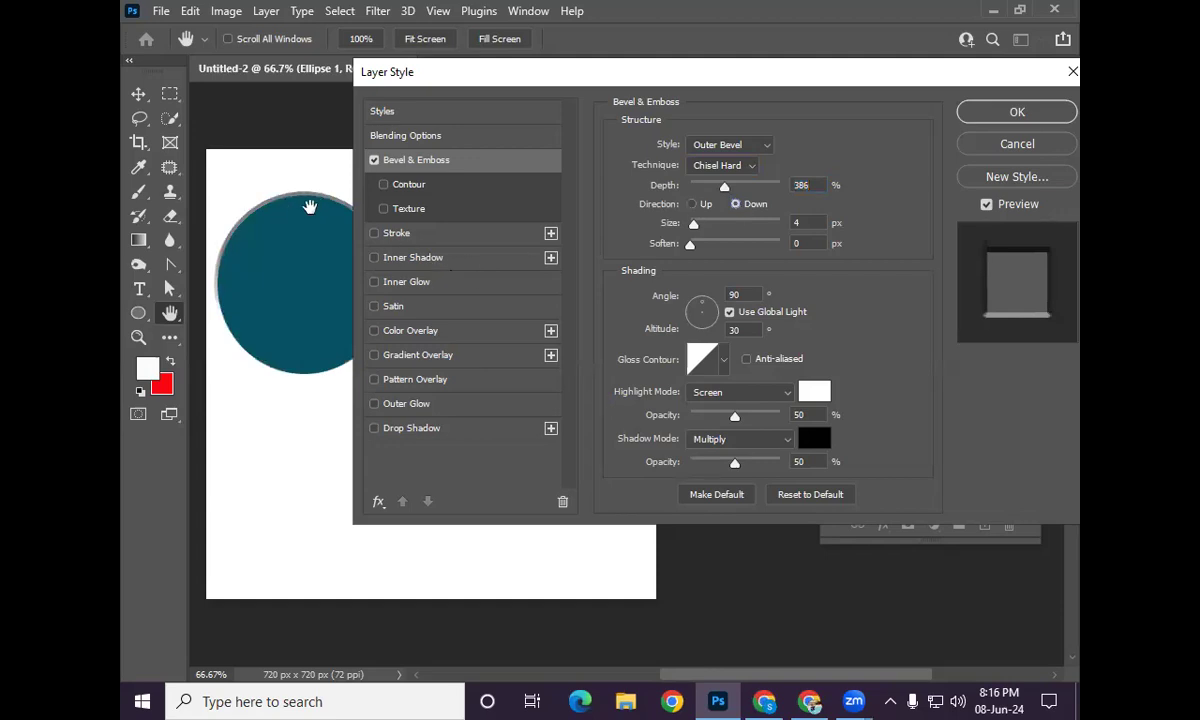
pyautogui.click(691, 204)
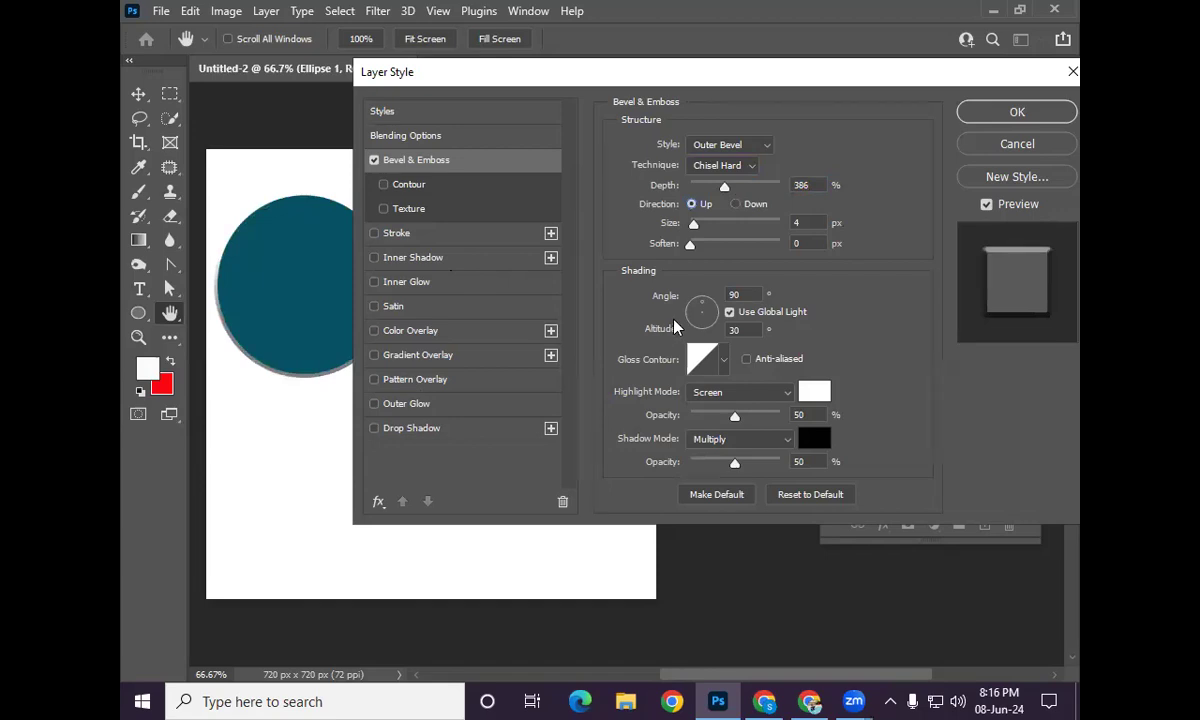
# Step: Try a bevel size of 29 px on the ellipse and reduce the size to 8 px
pyautogui.click(696, 227)
pyautogui.moveTo(690, 227); pyautogui.dragTo(705, 226)
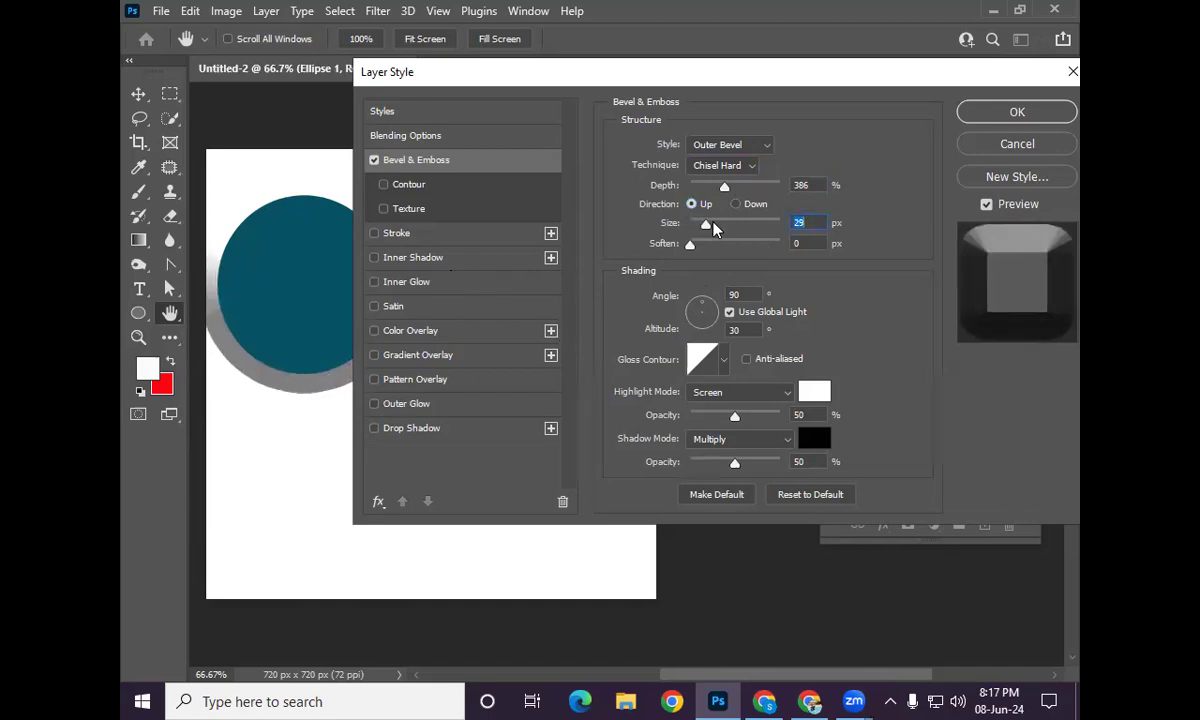
pyautogui.moveTo(705, 227); pyautogui.dragTo(698, 226)
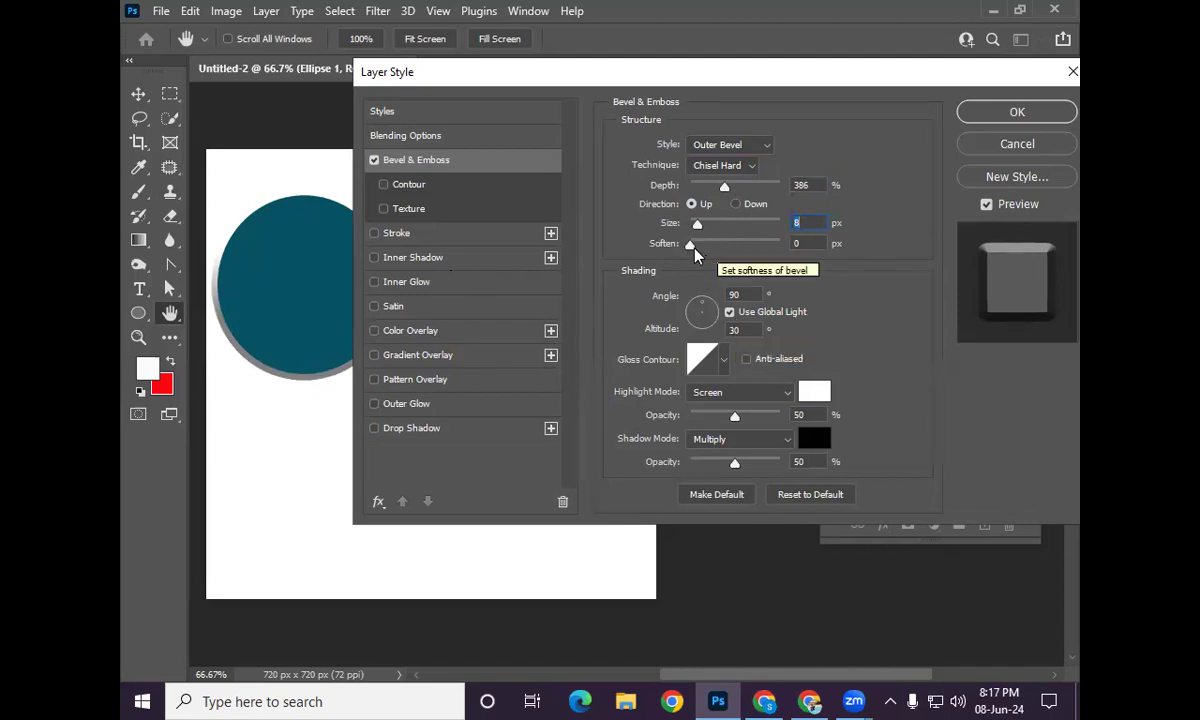
# Step: Try a bevel soften value of 13 px, reset it to 0 px and switch the ellipse's bevel style to Inner Bevel
pyautogui.moveTo(694, 248); pyautogui.dragTo(761, 247)
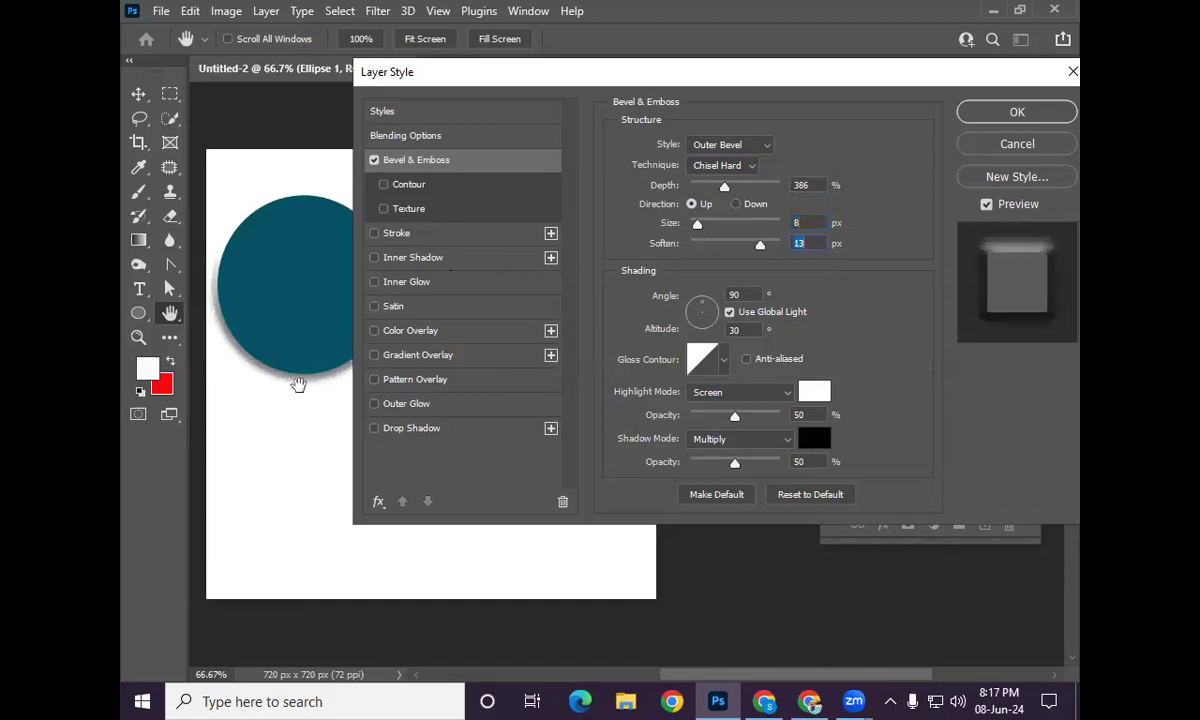
pyautogui.moveTo(760, 247); pyautogui.dragTo(680, 252)
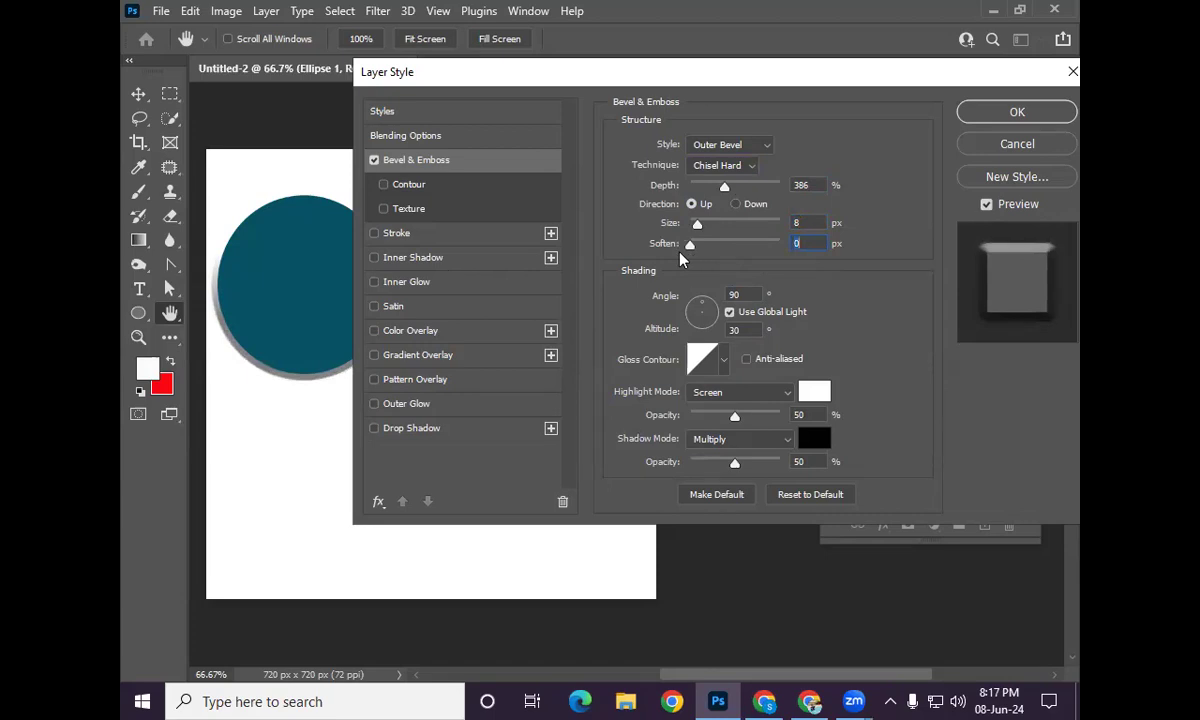
pyautogui.click(748, 147)
pyautogui.click(722, 176)
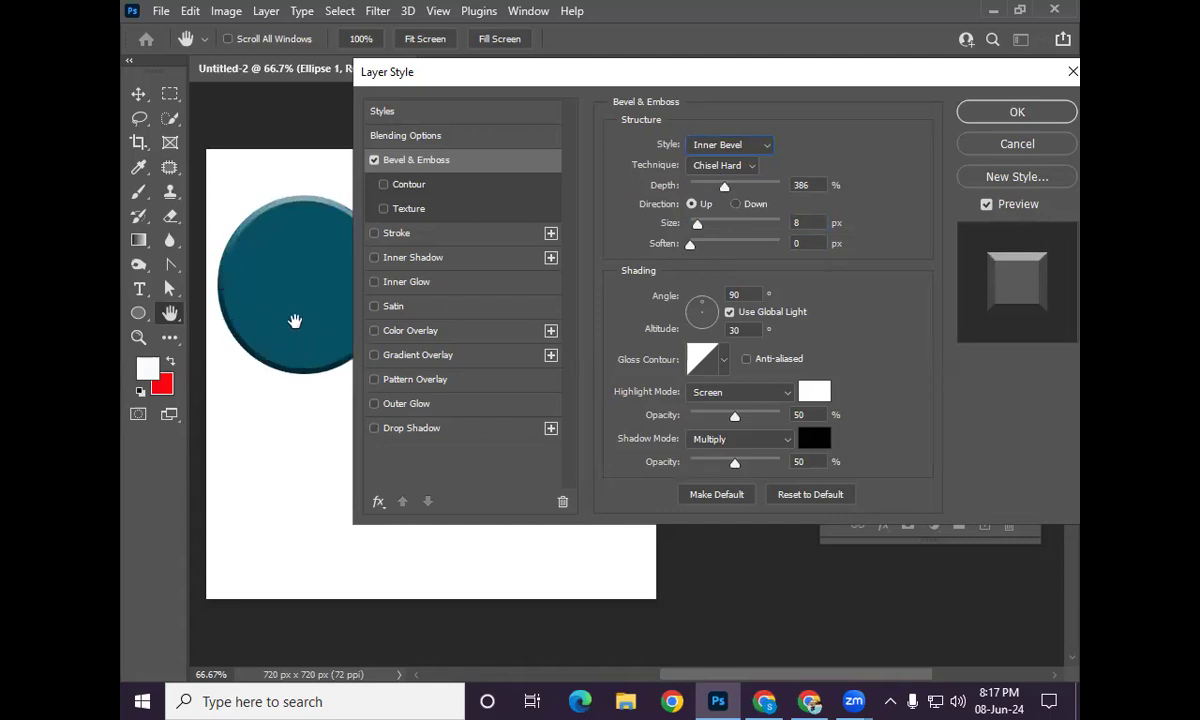
# Step: Try a 625% depth with a 32 px size on the inner bevel, and reduce them to 324% and 10 px
pyautogui.moveTo(724, 188); pyautogui.dragTo(746, 188)
pyautogui.moveTo(700, 230); pyautogui.dragTo(707, 228)
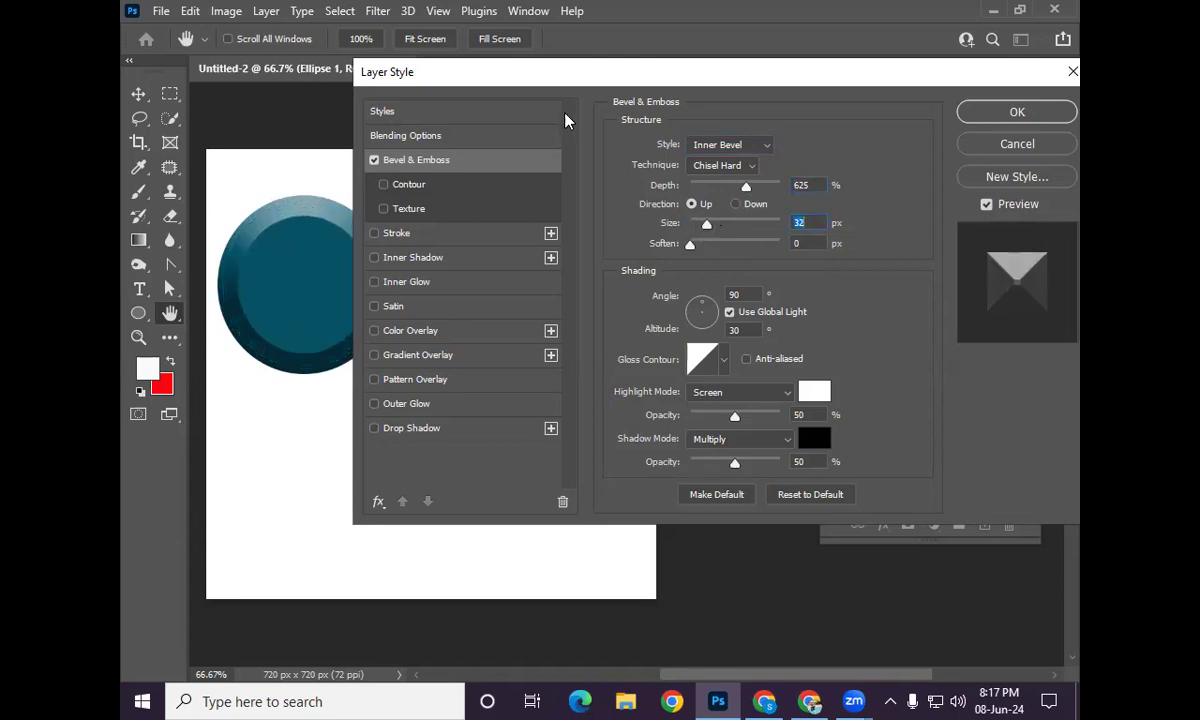
pyautogui.moveTo(568, 80); pyautogui.dragTo(639, 105)
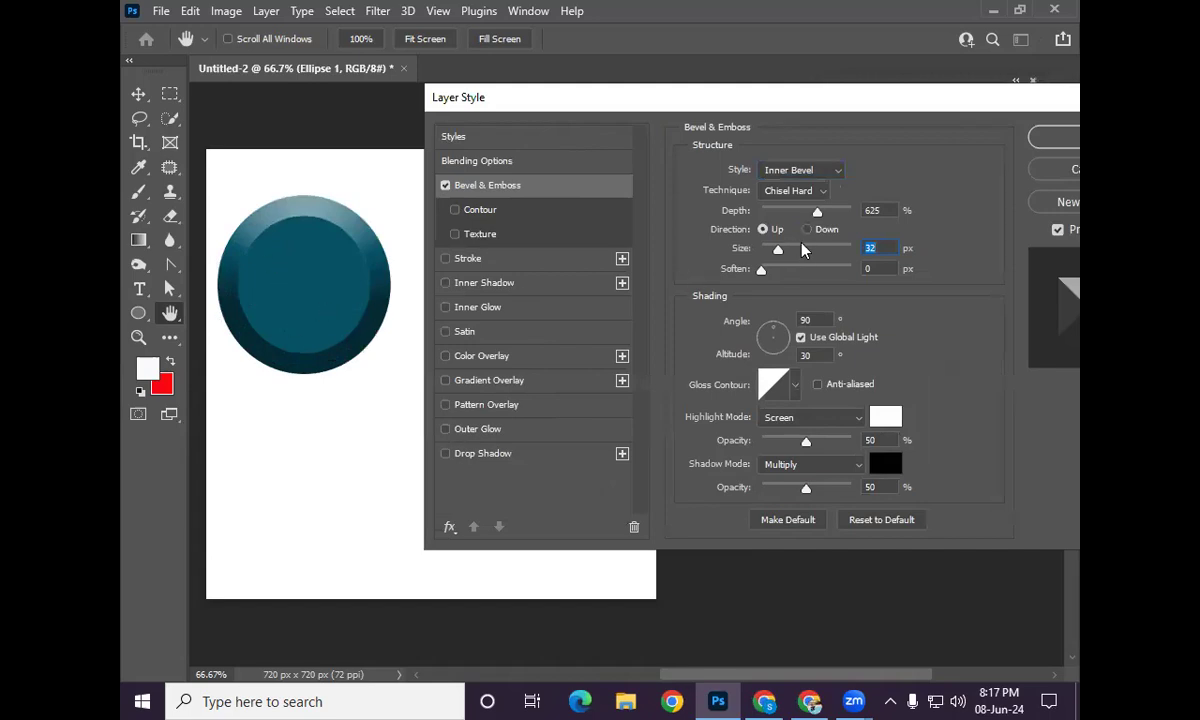
pyautogui.moveTo(817, 211); pyautogui.dragTo(770, 249)
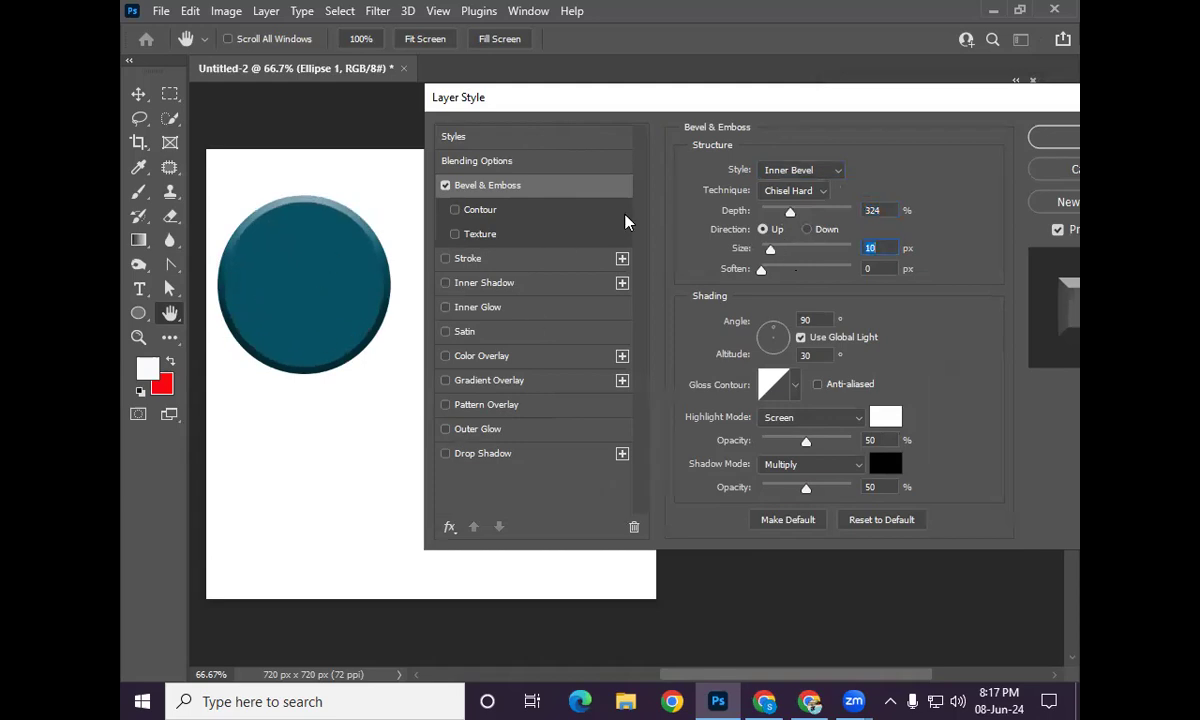
# Step: Set the bevel's light angle to -64° and its altitude to 11°
pyautogui.click(778, 331)
pyautogui.moveTo(790, 335); pyautogui.dragTo(782, 358)
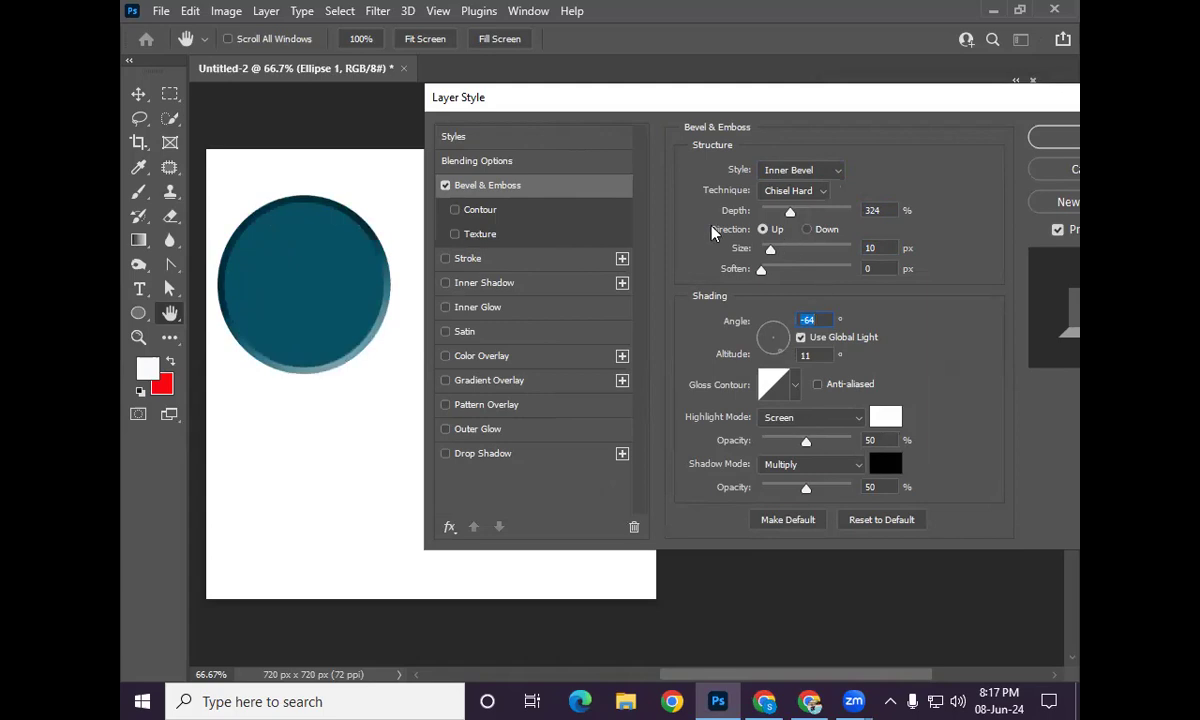
# Step: Compare the gloss contour presets on the ellipse's bevel and choose the inverted cone shape
pyautogui.click(796, 388)
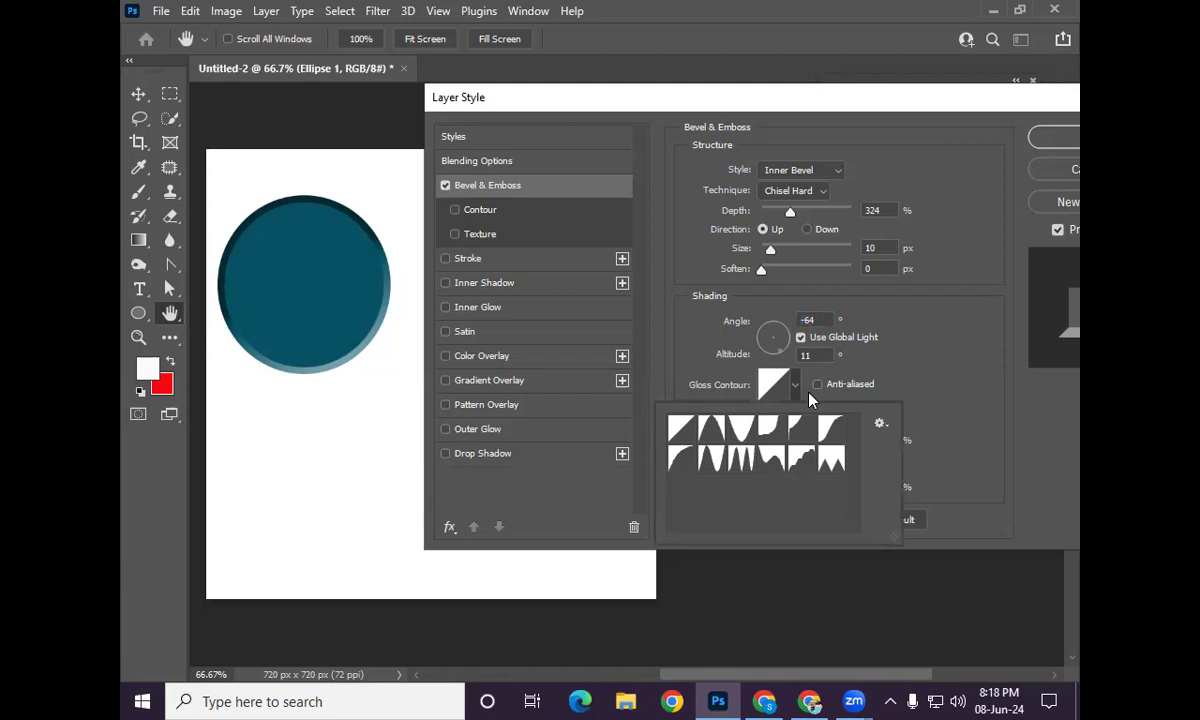
pyautogui.click(714, 438)
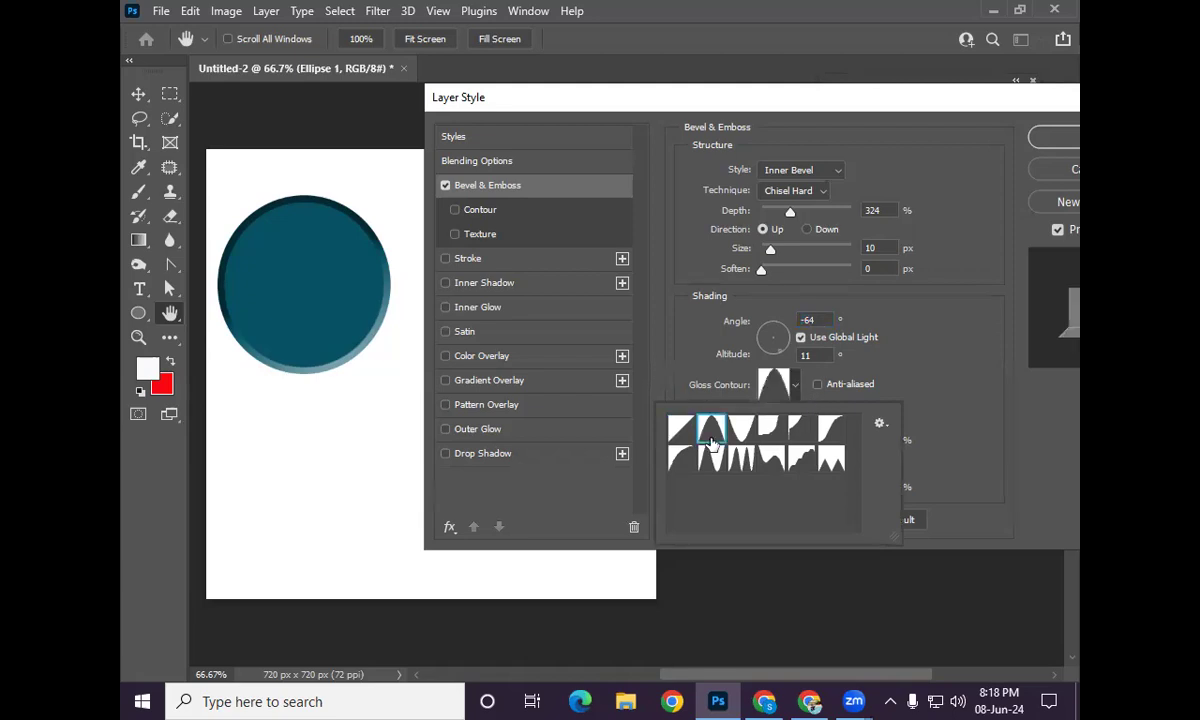
pyautogui.click(746, 437)
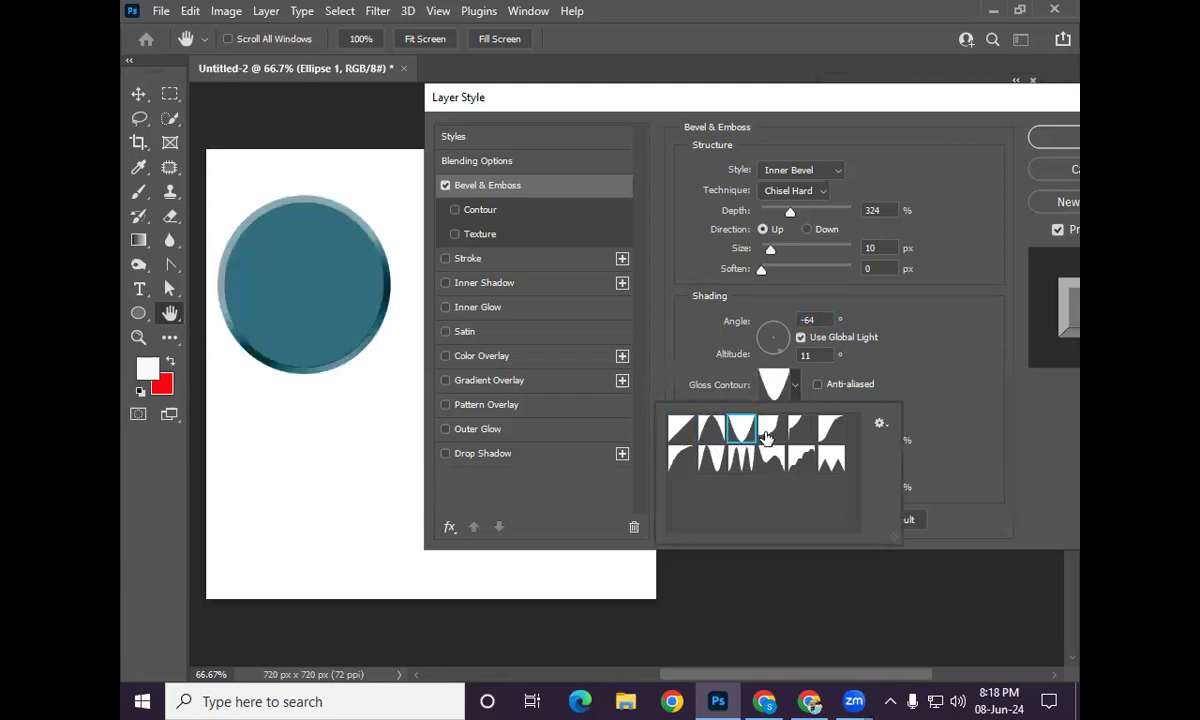
pyautogui.click(768, 430)
pyautogui.click(806, 432)
pyautogui.click(830, 428)
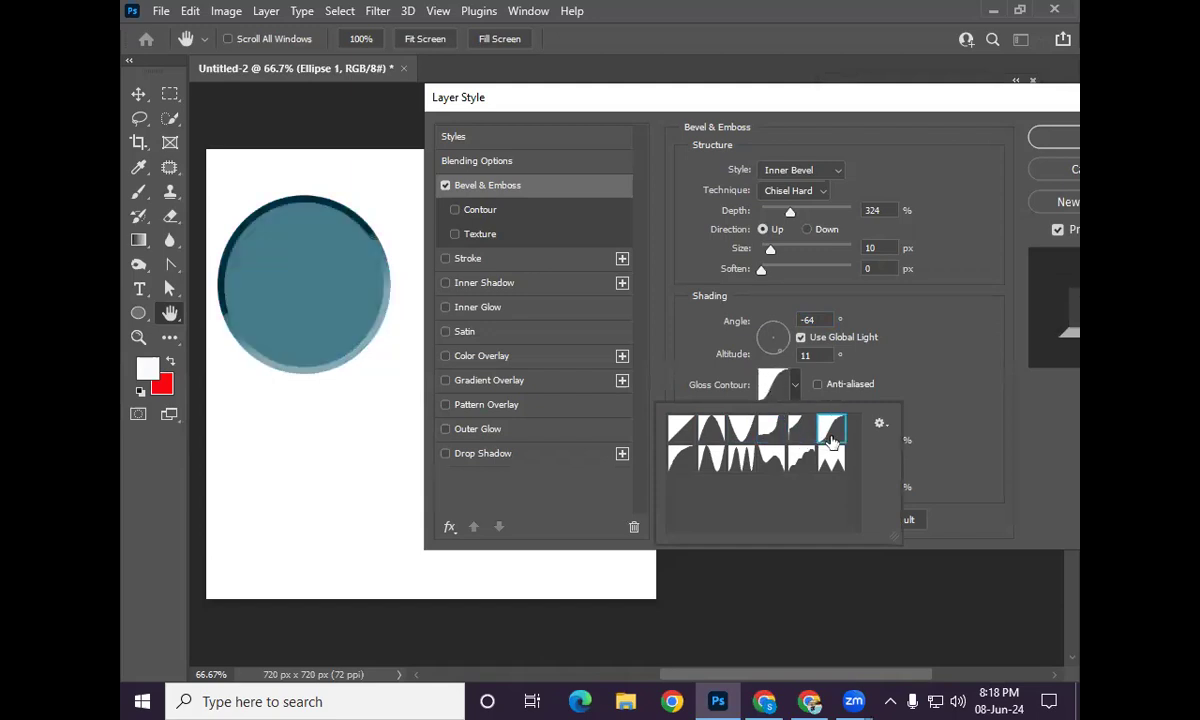
pyautogui.click(762, 459)
pyautogui.click(738, 459)
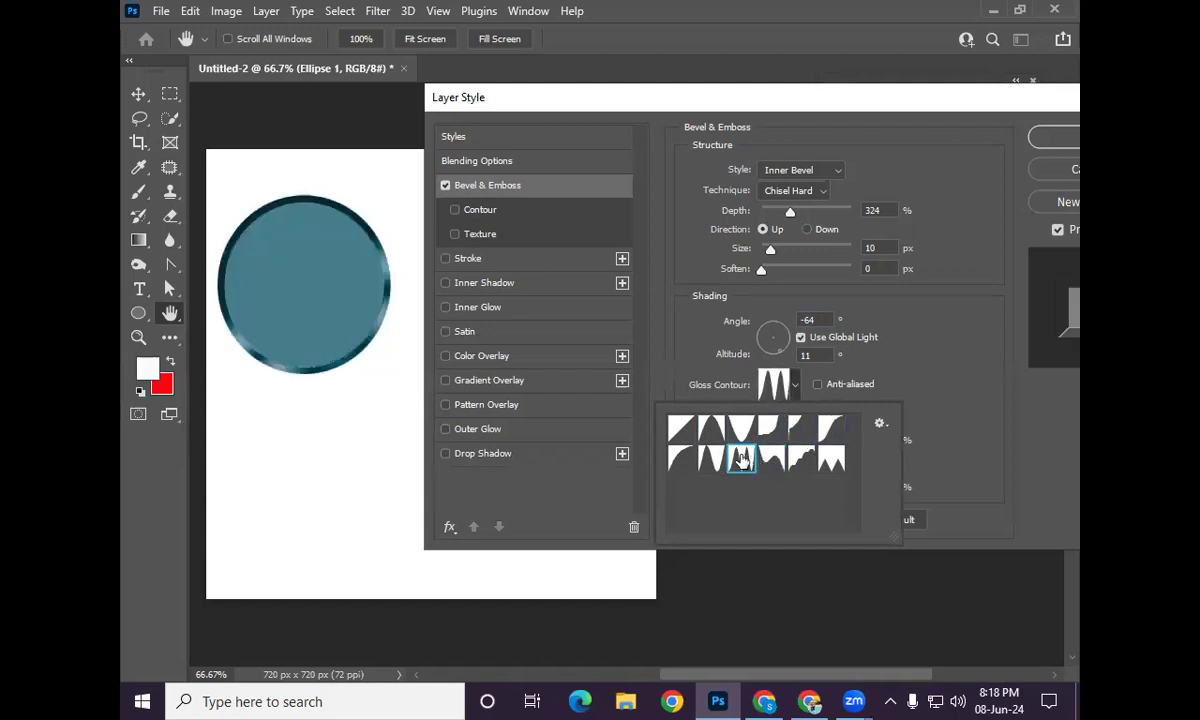
pyautogui.click(708, 459)
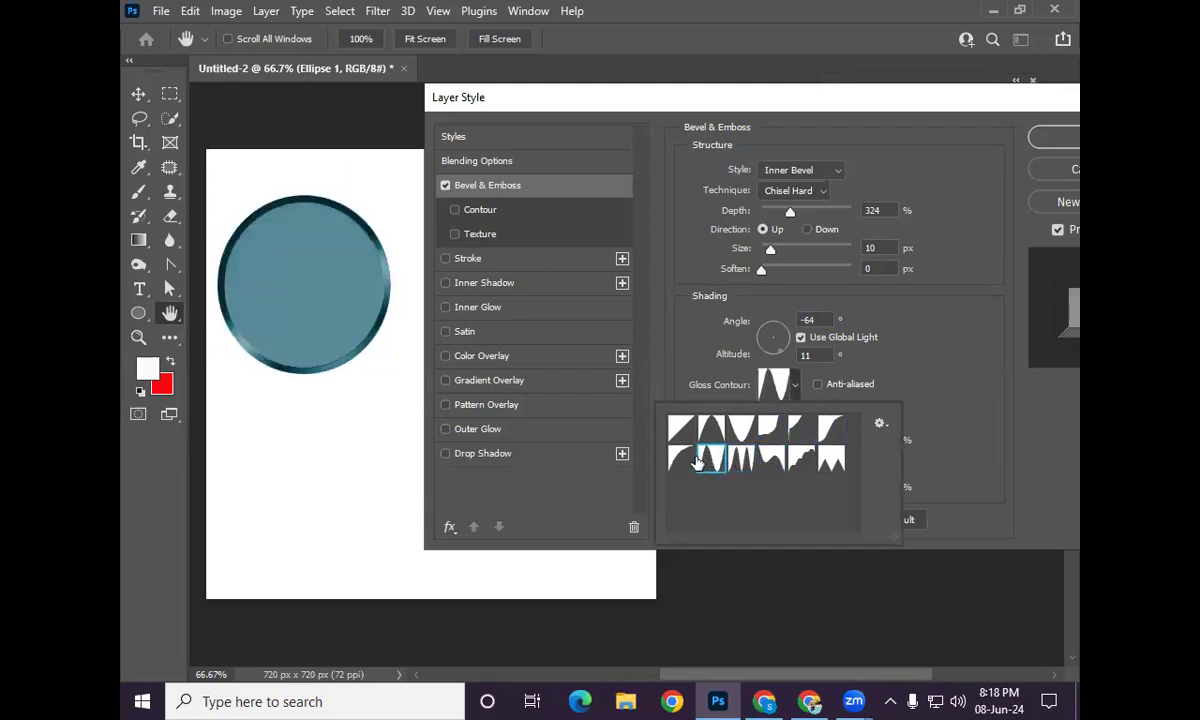
pyautogui.click(681, 459)
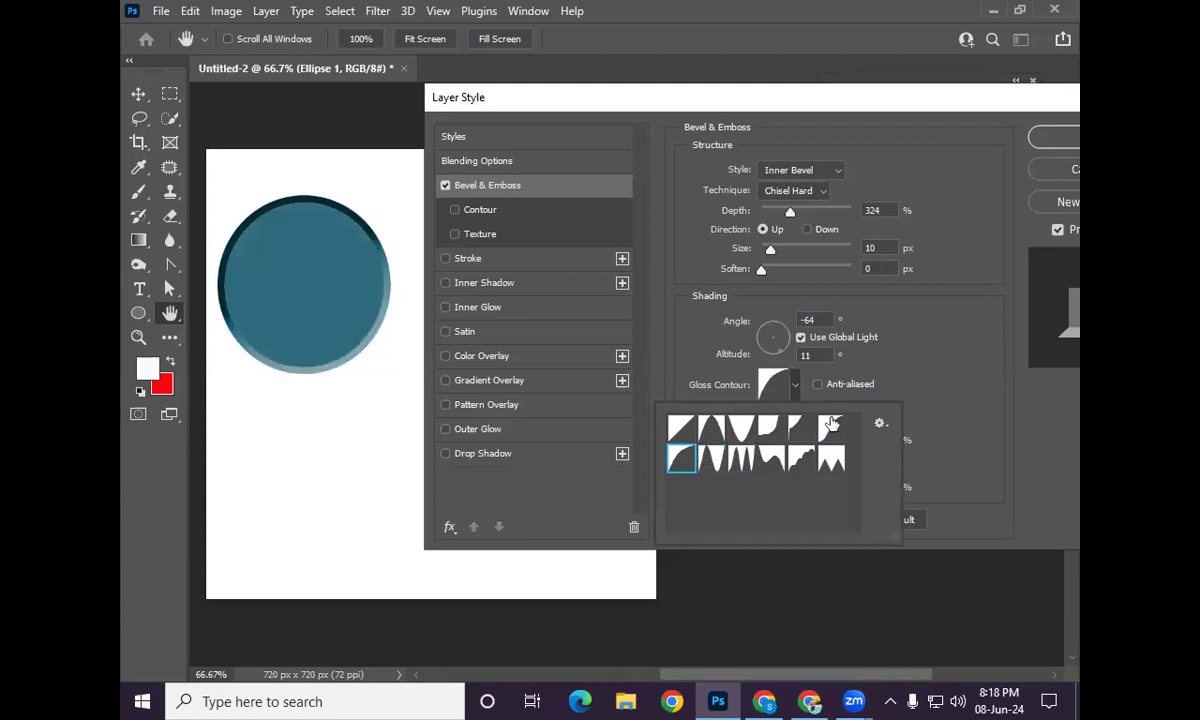
pyautogui.click(736, 430)
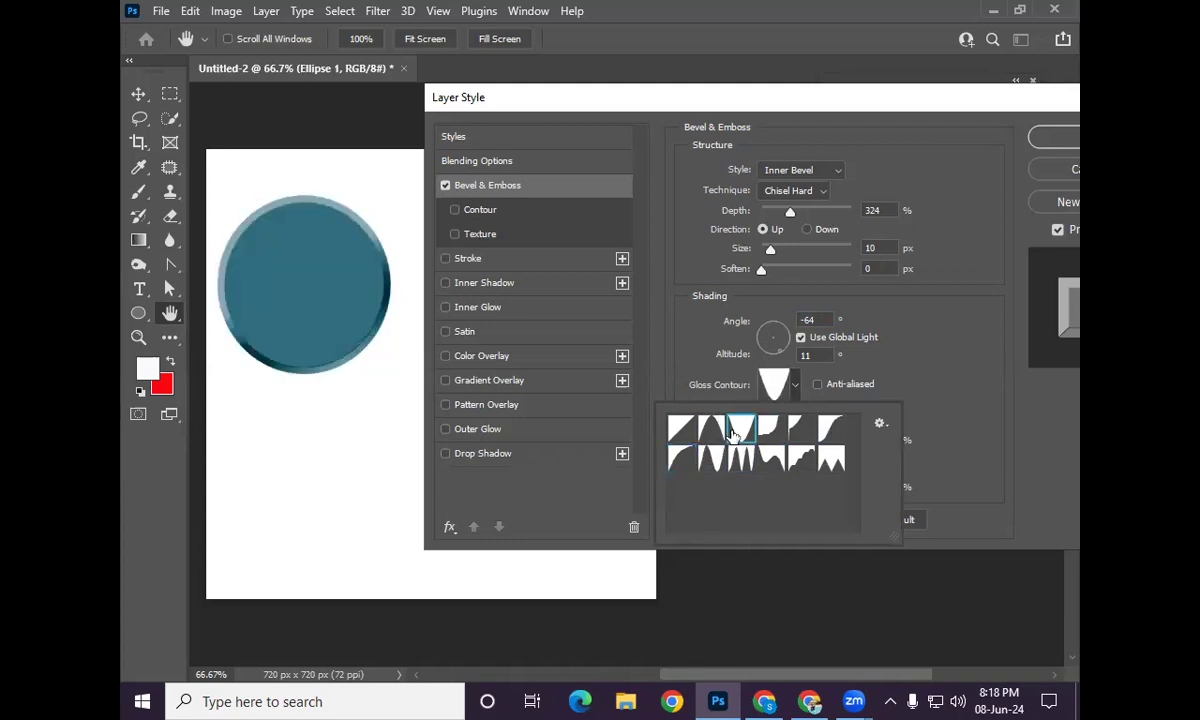
pyautogui.click(912, 357)
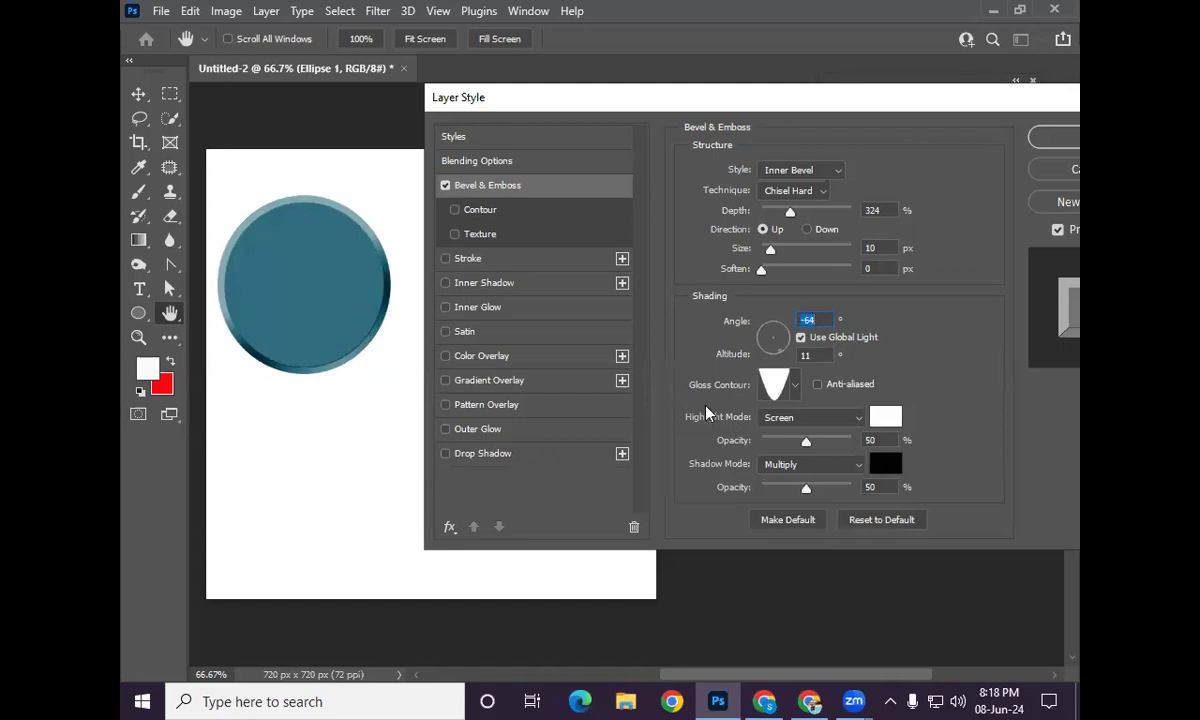
# Step: Try magenta (f706f7) and blue (1706f7) as the bevel's highlight color
pyautogui.click(883, 419)
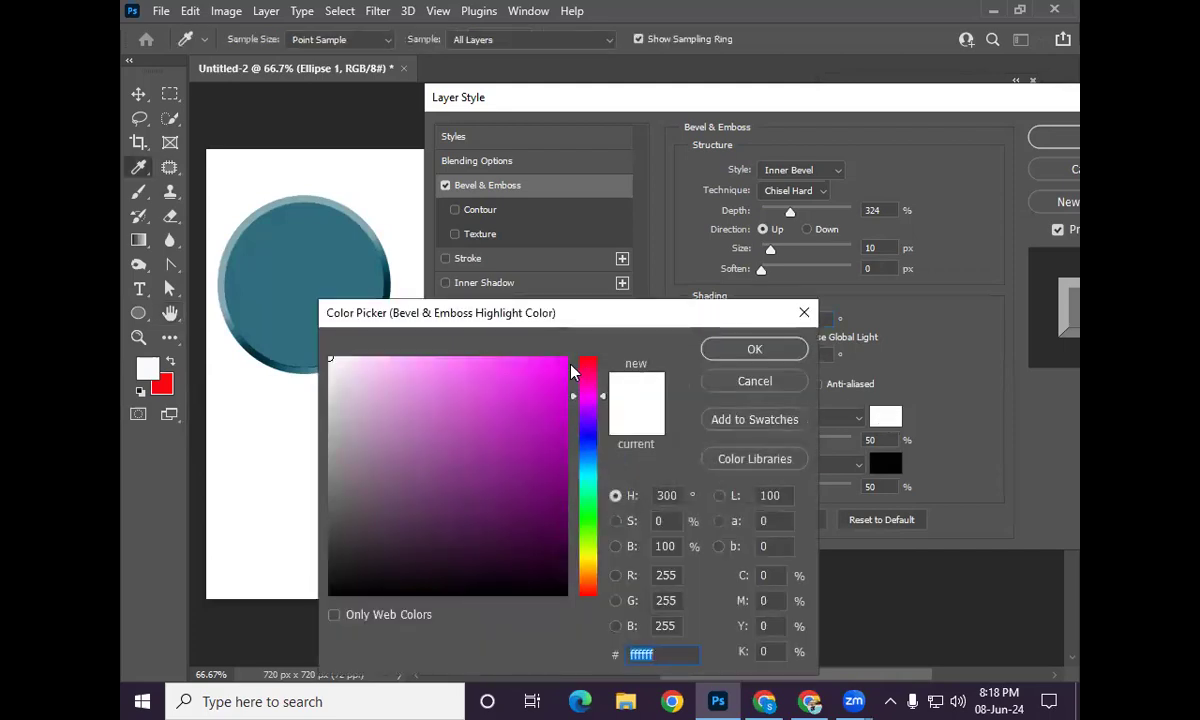
pyautogui.click(562, 364)
pyautogui.click(754, 349)
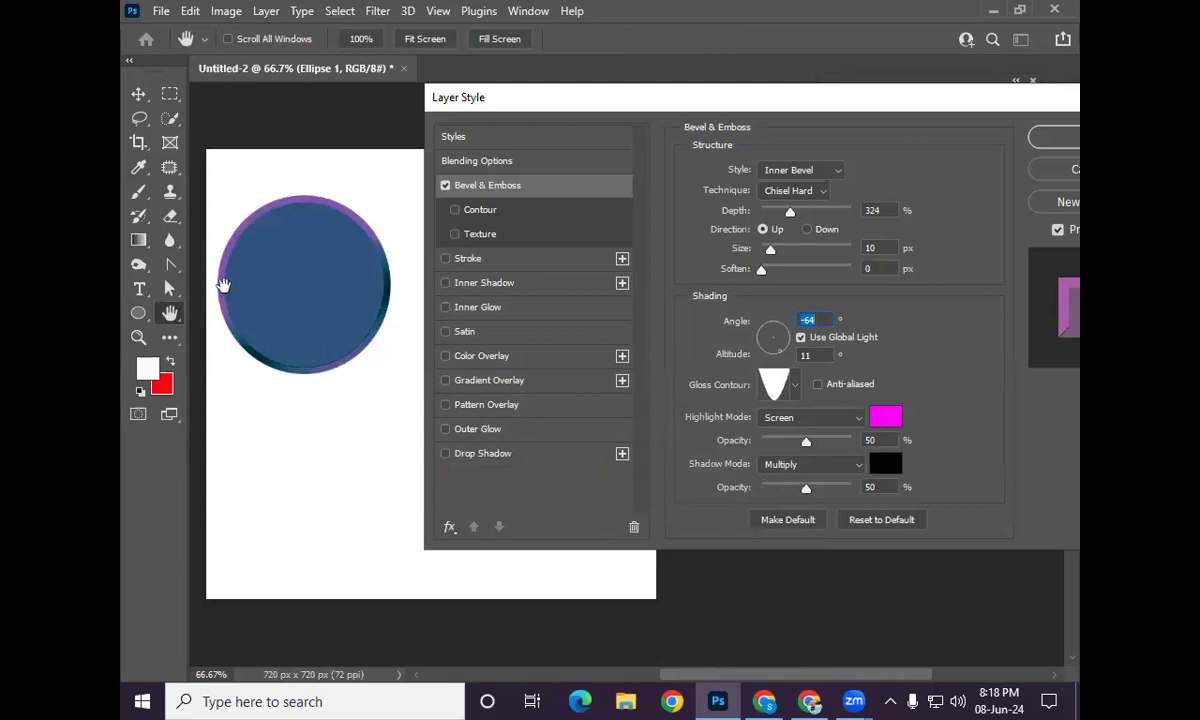
pyautogui.click(885, 417)
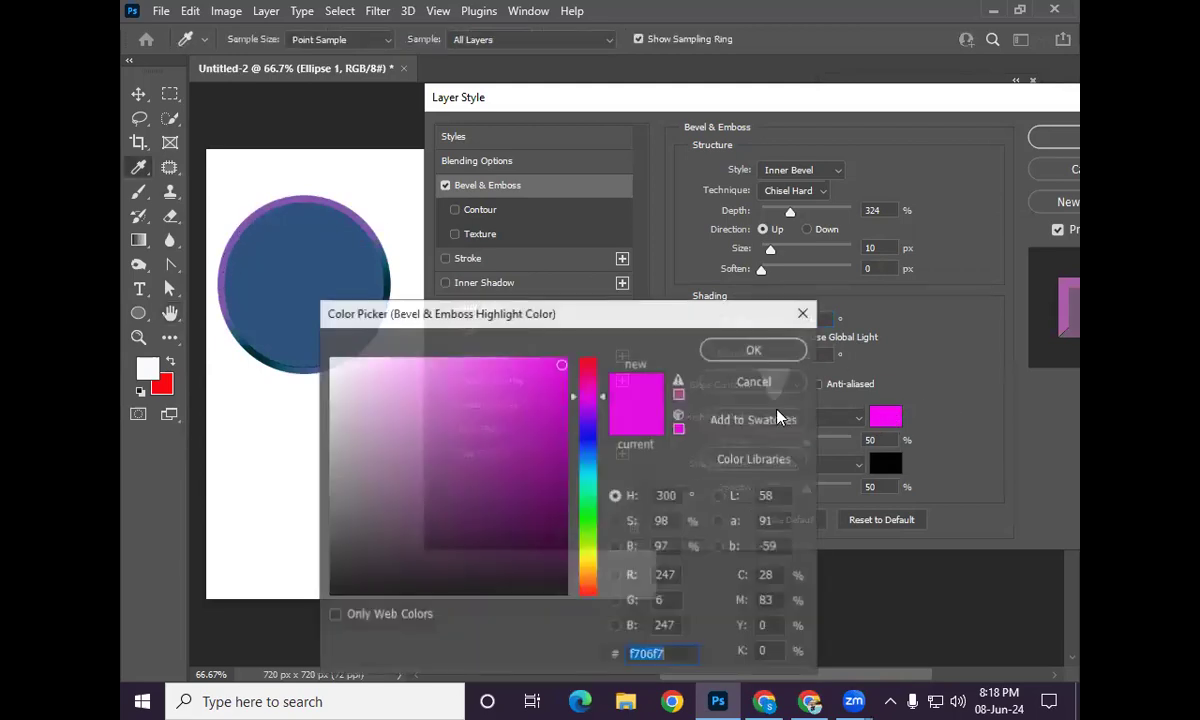
pyautogui.click(589, 434)
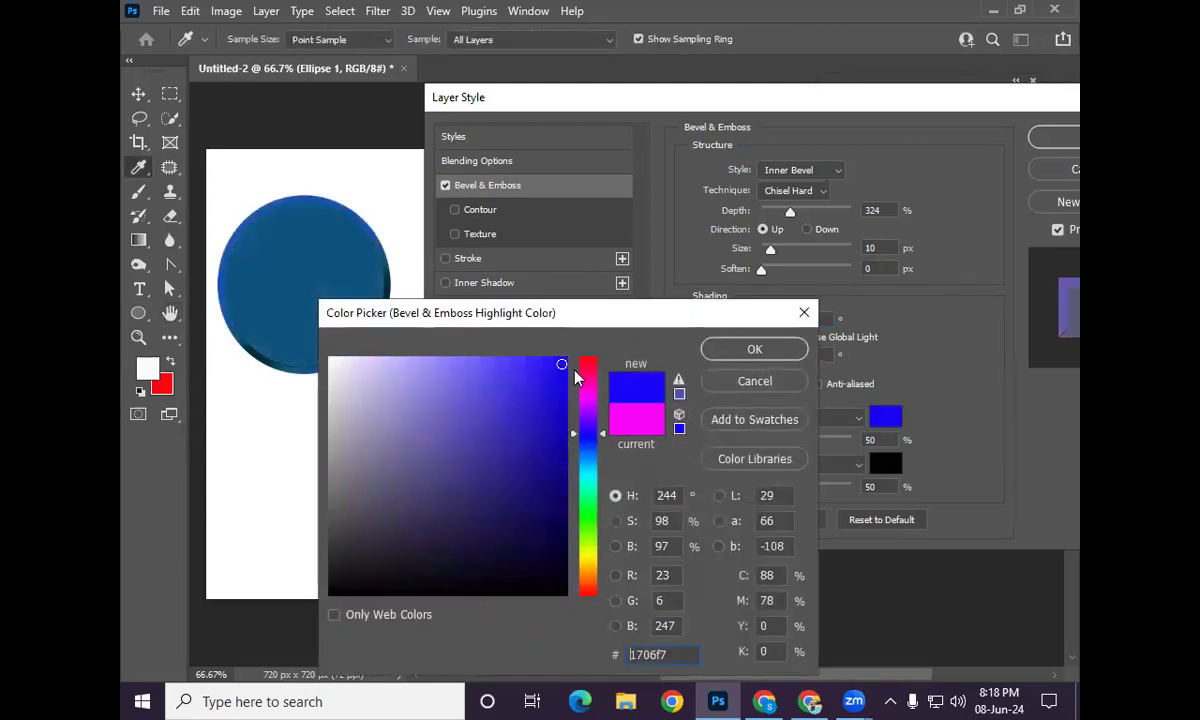
pyautogui.click(733, 352)
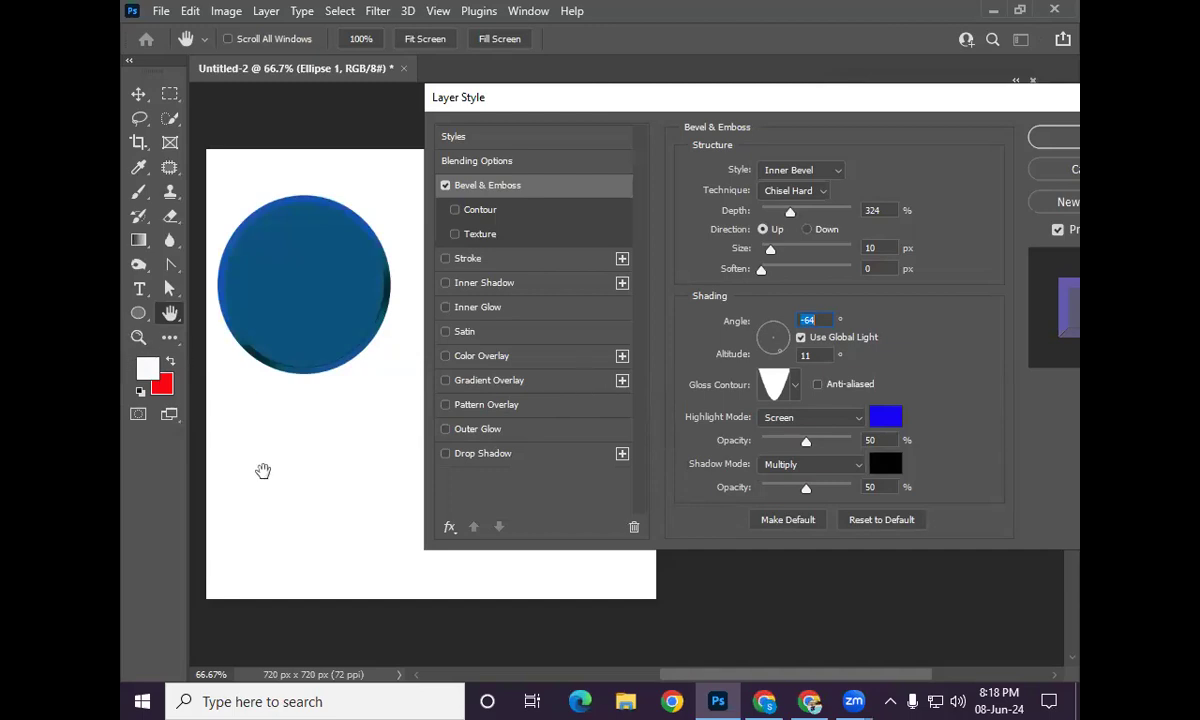
# Step: Try red (f90e1e) as the bevel's shadow color with the shadow opacity at 93%
pyautogui.click(884, 464)
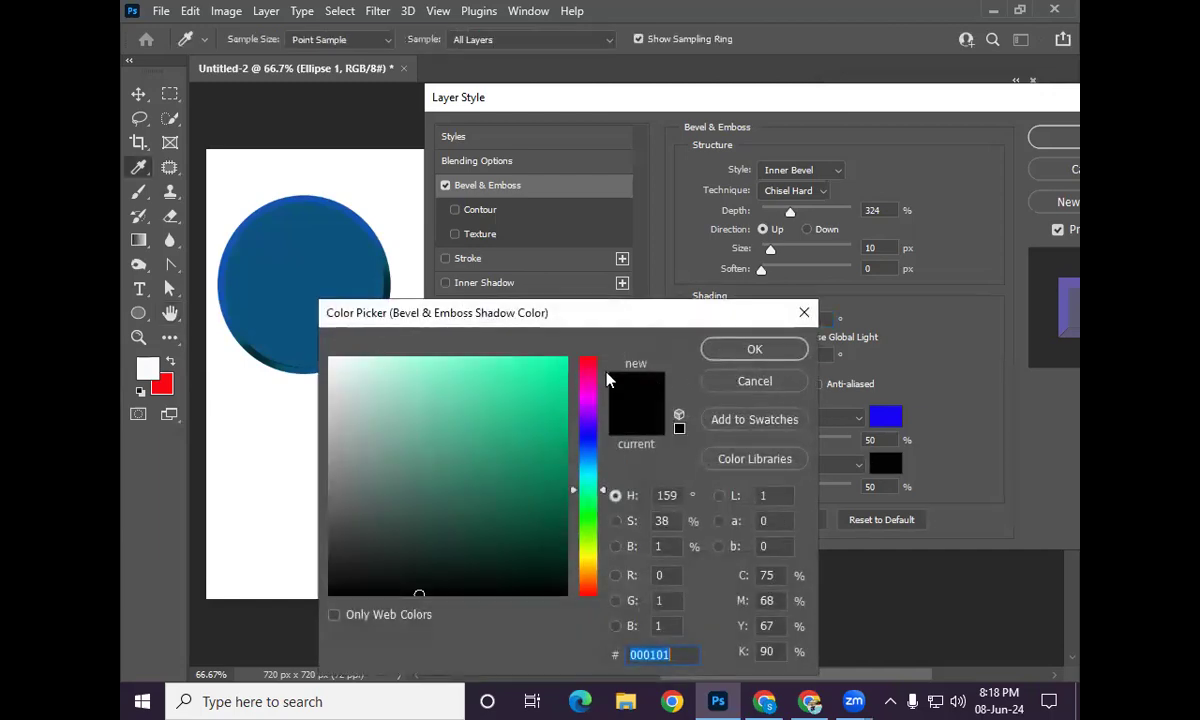
pyautogui.click(555, 362)
pyautogui.click(754, 349)
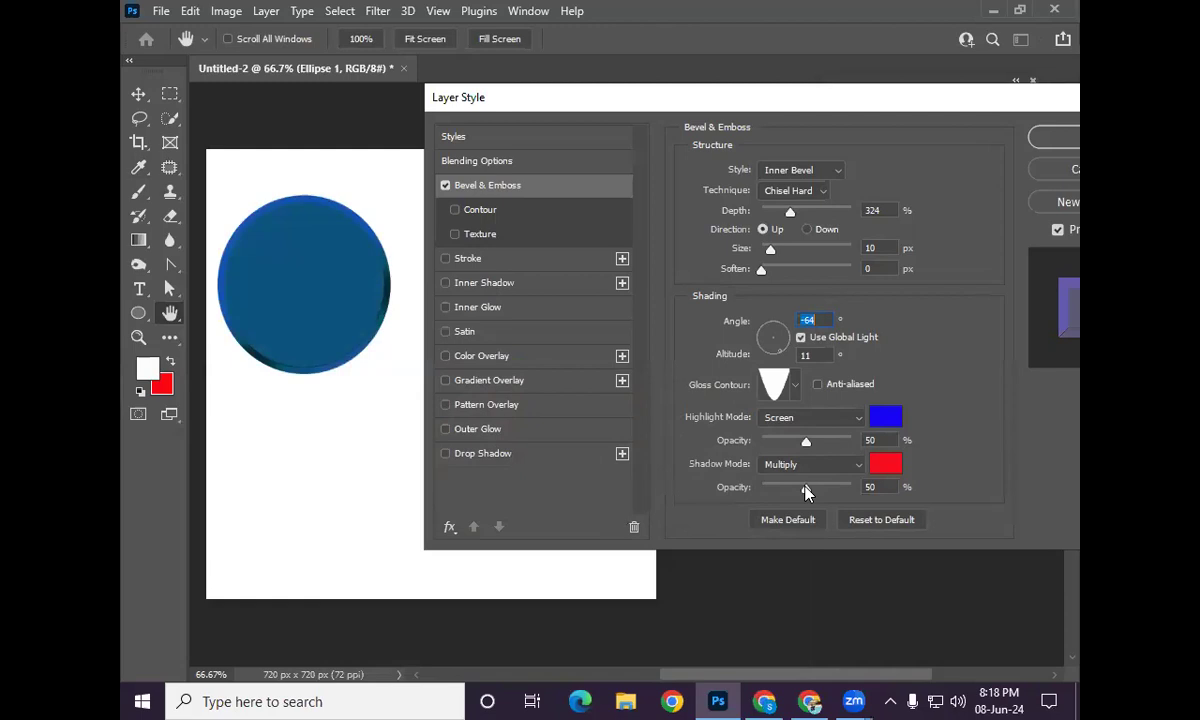
pyautogui.click(845, 489)
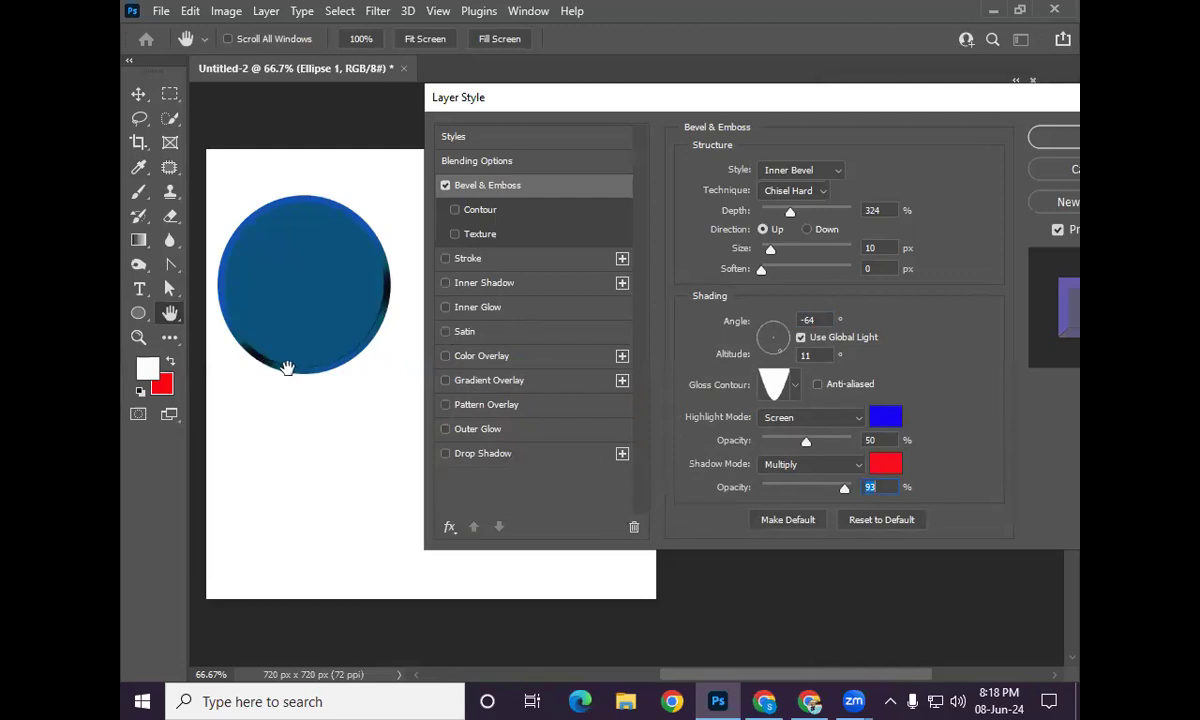
# Step: Try green (0ef934) as the bevel's shadow color
pyautogui.click(887, 464)
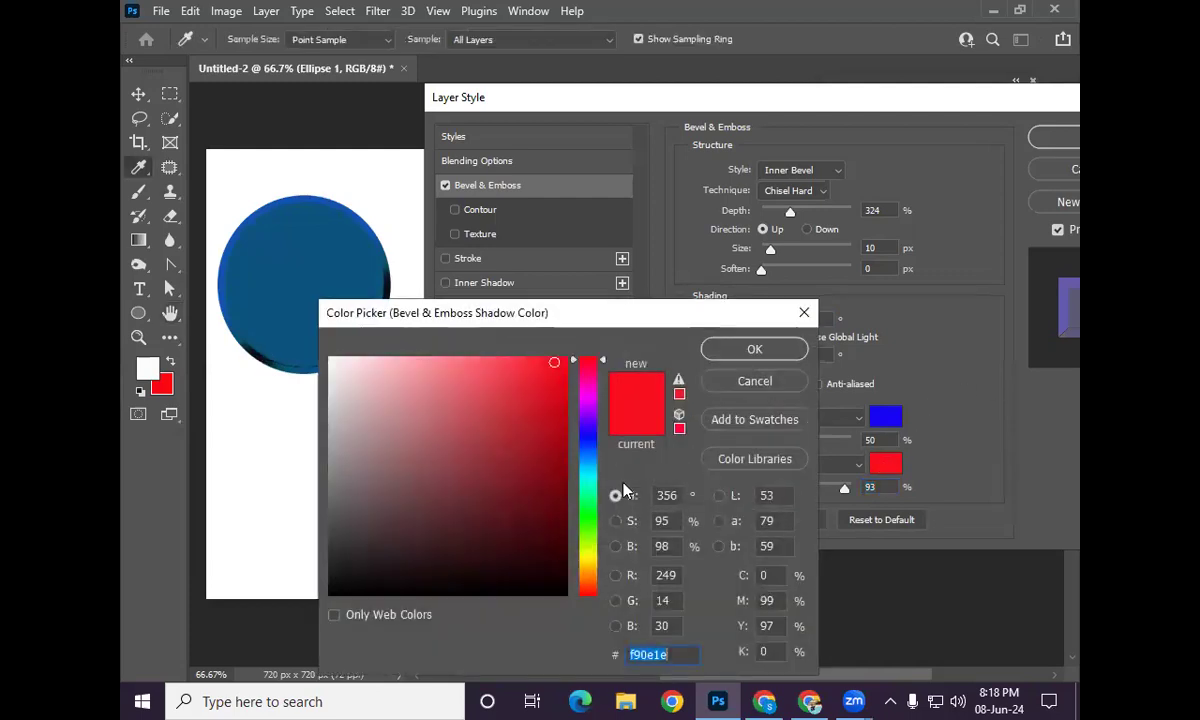
pyautogui.click(587, 509)
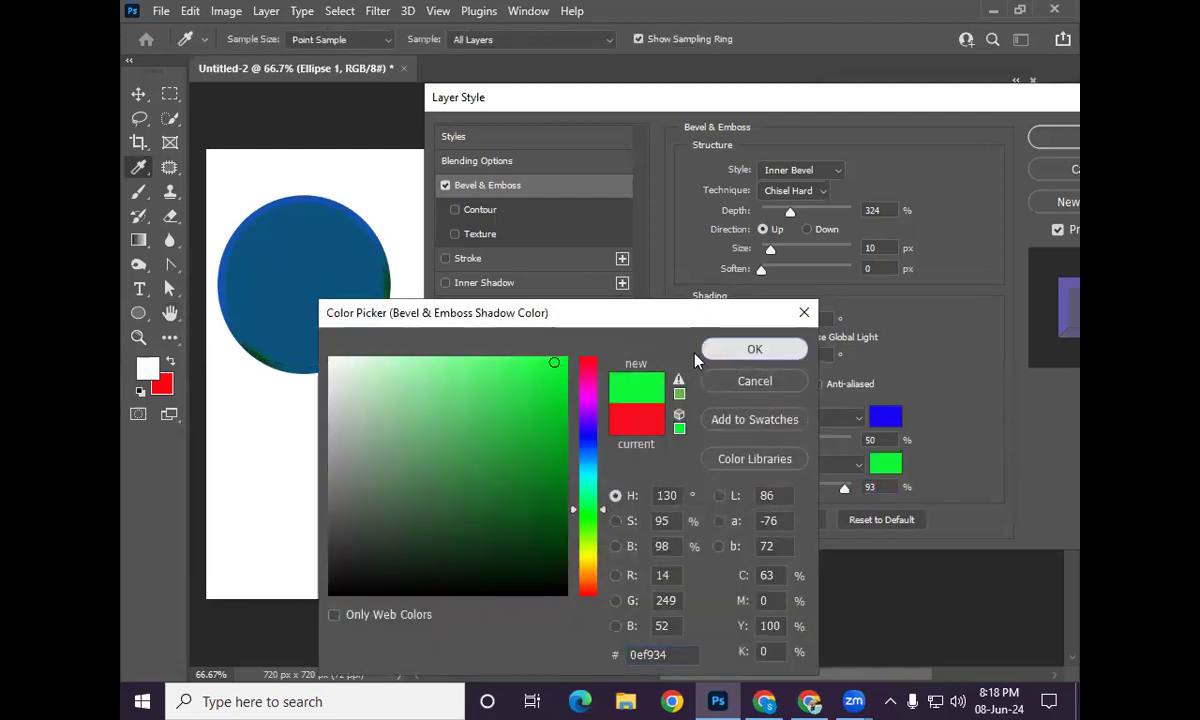
pyautogui.click(745, 349)
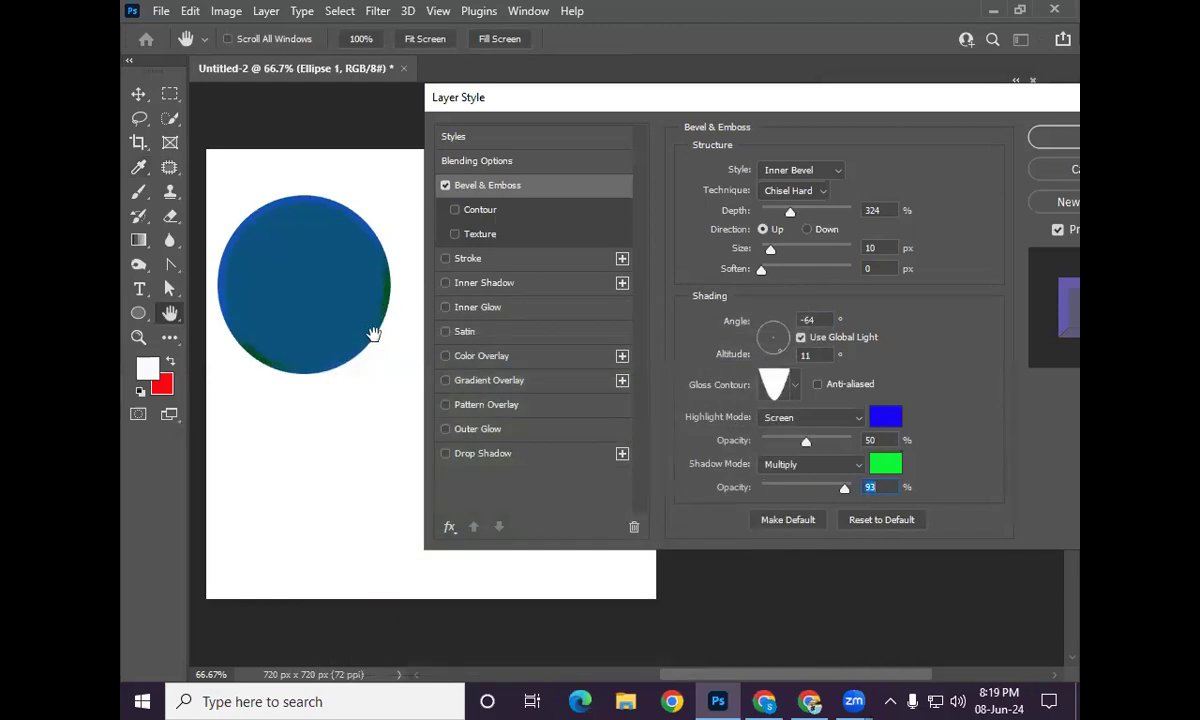
# Step: Set the bevel's shadow color to black (000000) and the shadow opacity to 54%
pyautogui.click(885, 464)
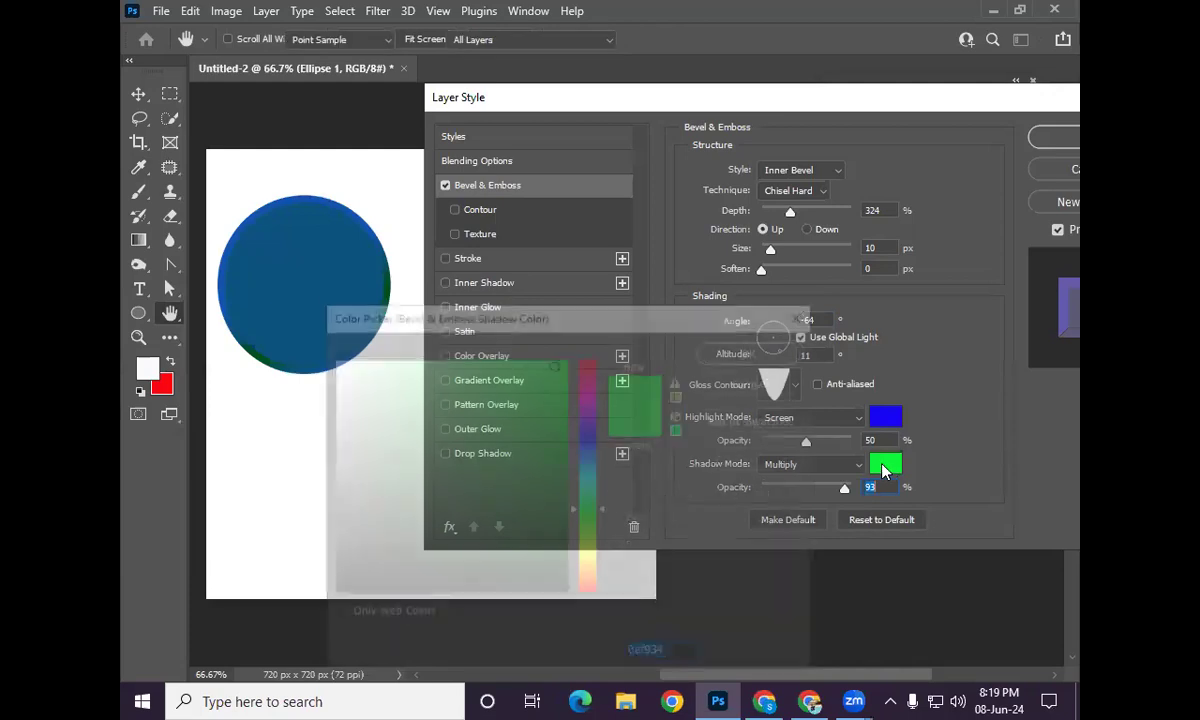
pyautogui.click(556, 594)
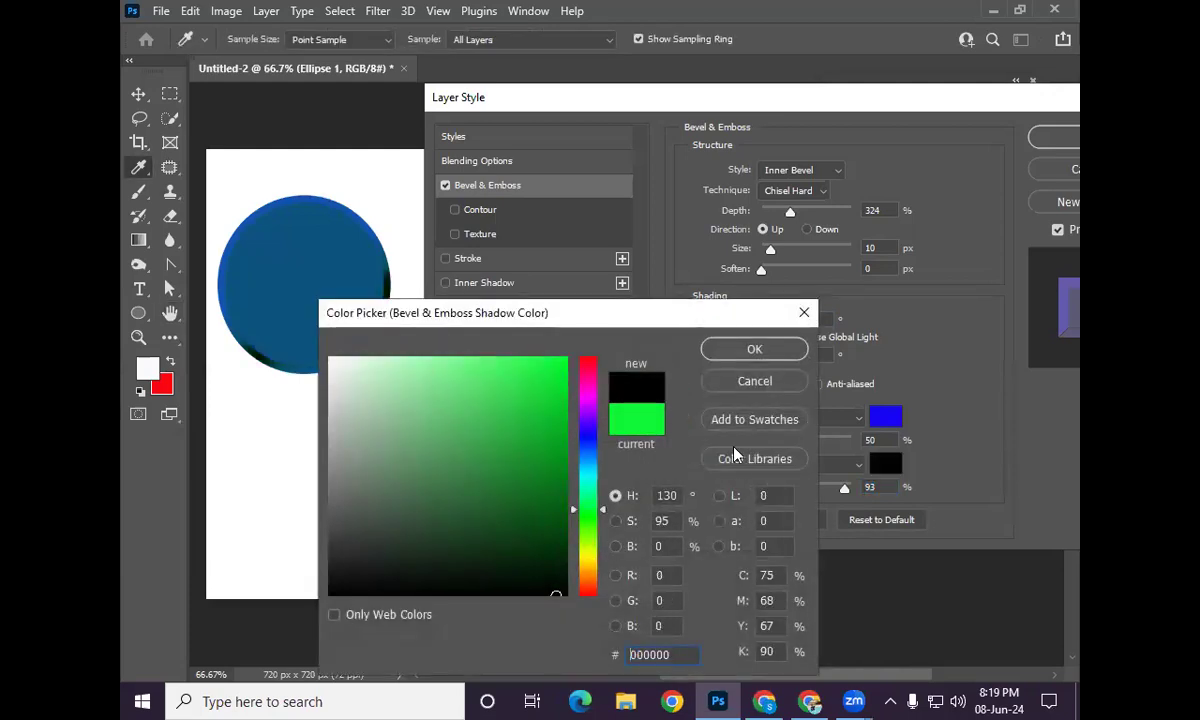
pyautogui.click(754, 348)
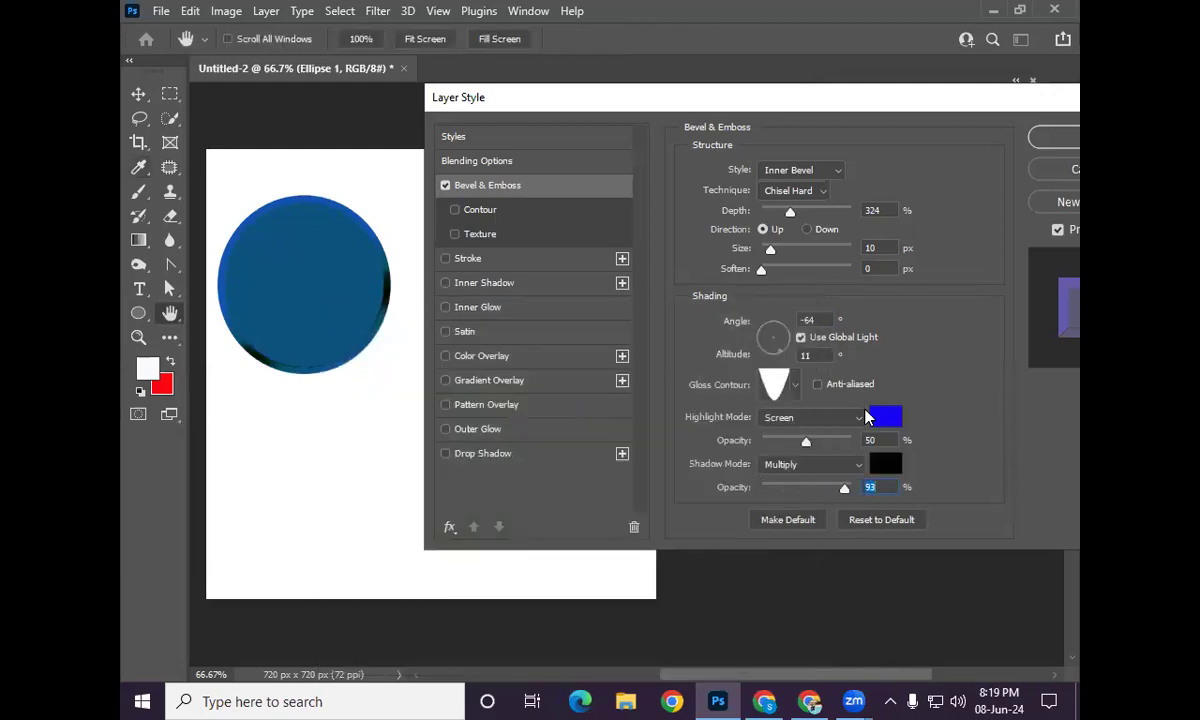
pyautogui.moveTo(841, 487); pyautogui.dragTo(804, 488)
pyautogui.moveTo(800, 488); pyautogui.dragTo(811, 489)
# Step: Set the bevel's highlight color to white
pyautogui.click(886, 416)
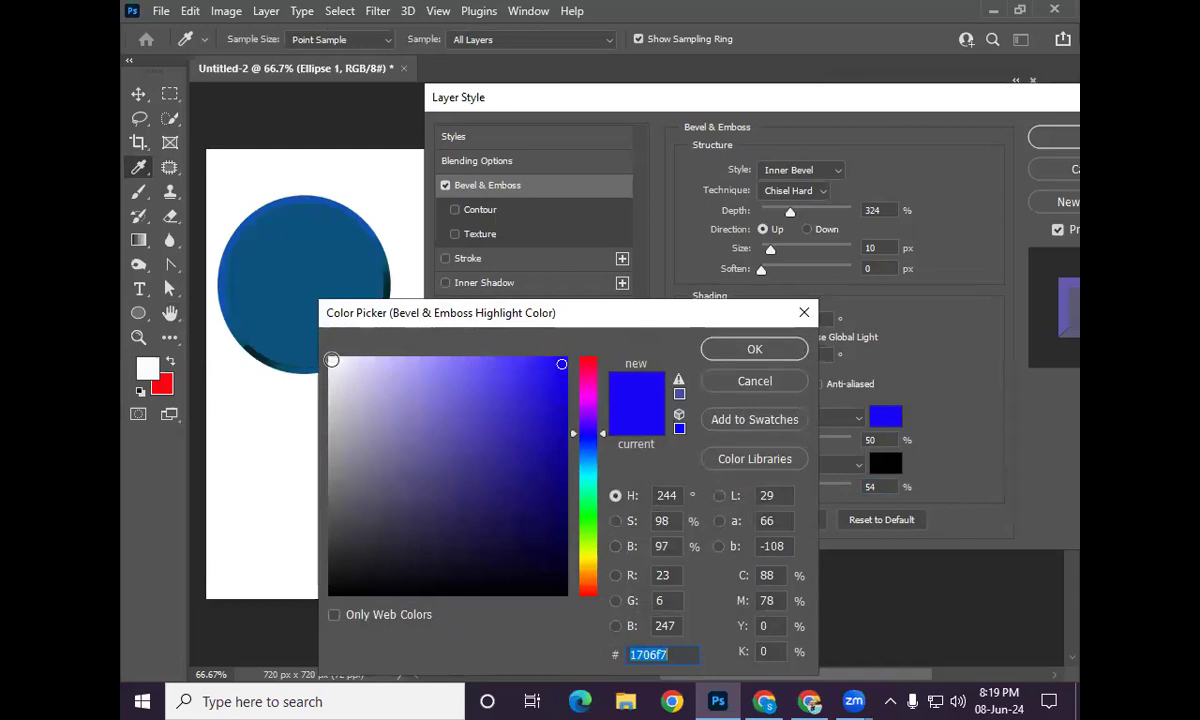
pyautogui.click(332, 360)
pyautogui.click(753, 349)
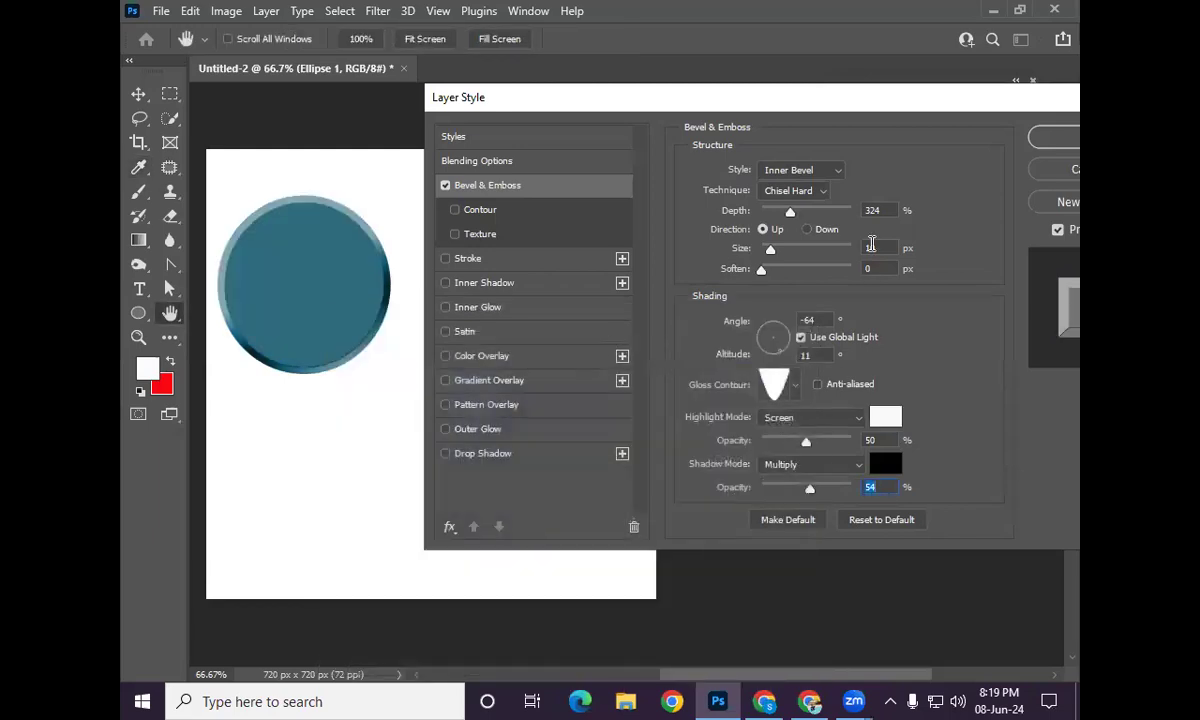
# Step: Enable the Contour option of the ellipse's bevel, review the main bevel settings and reopen the contour settings
pyautogui.click(495, 212)
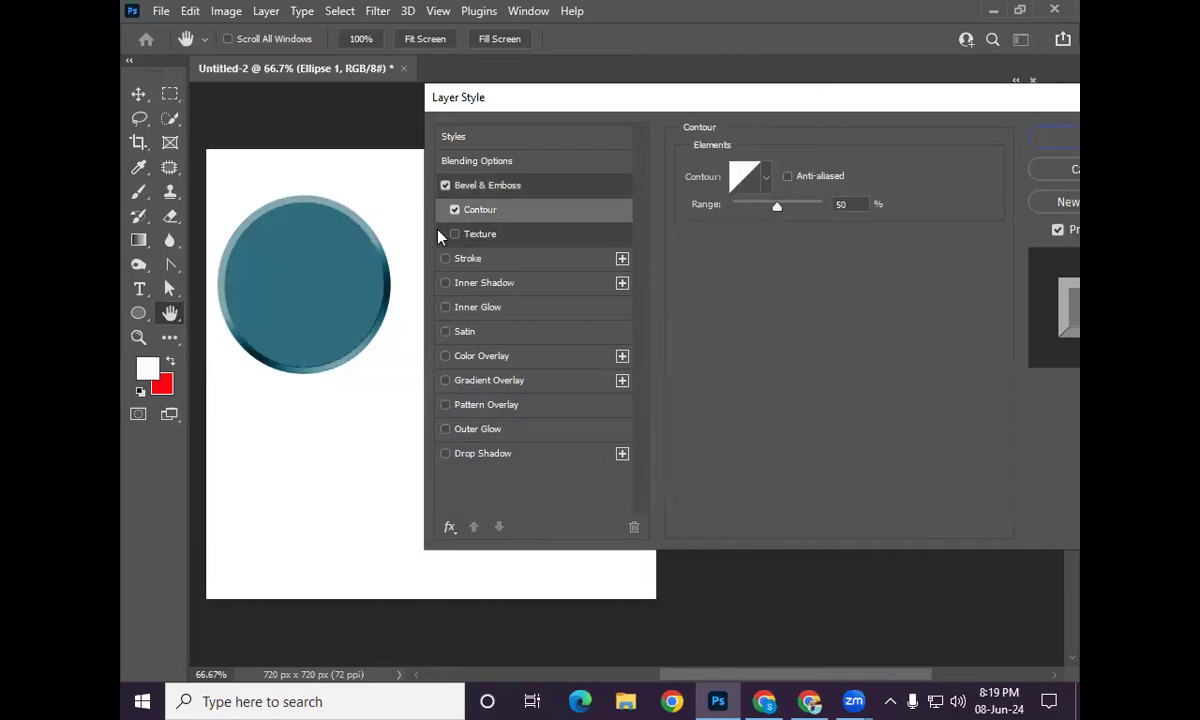
pyautogui.click(515, 186)
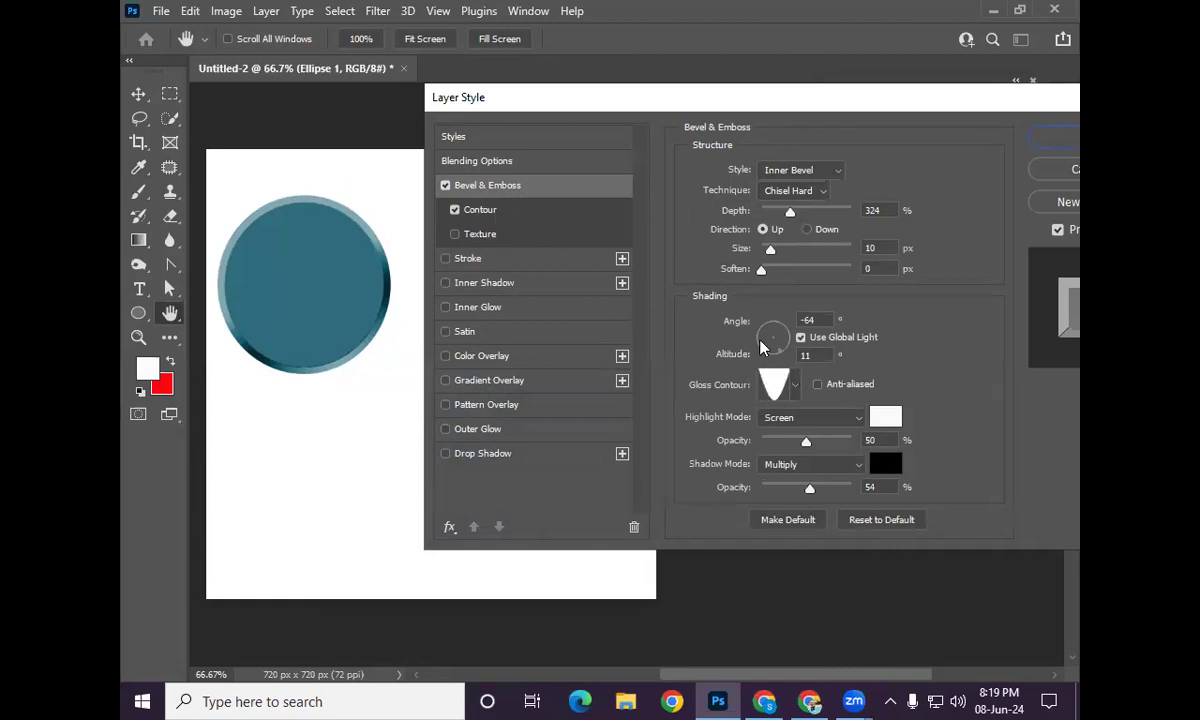
pyautogui.click(522, 213)
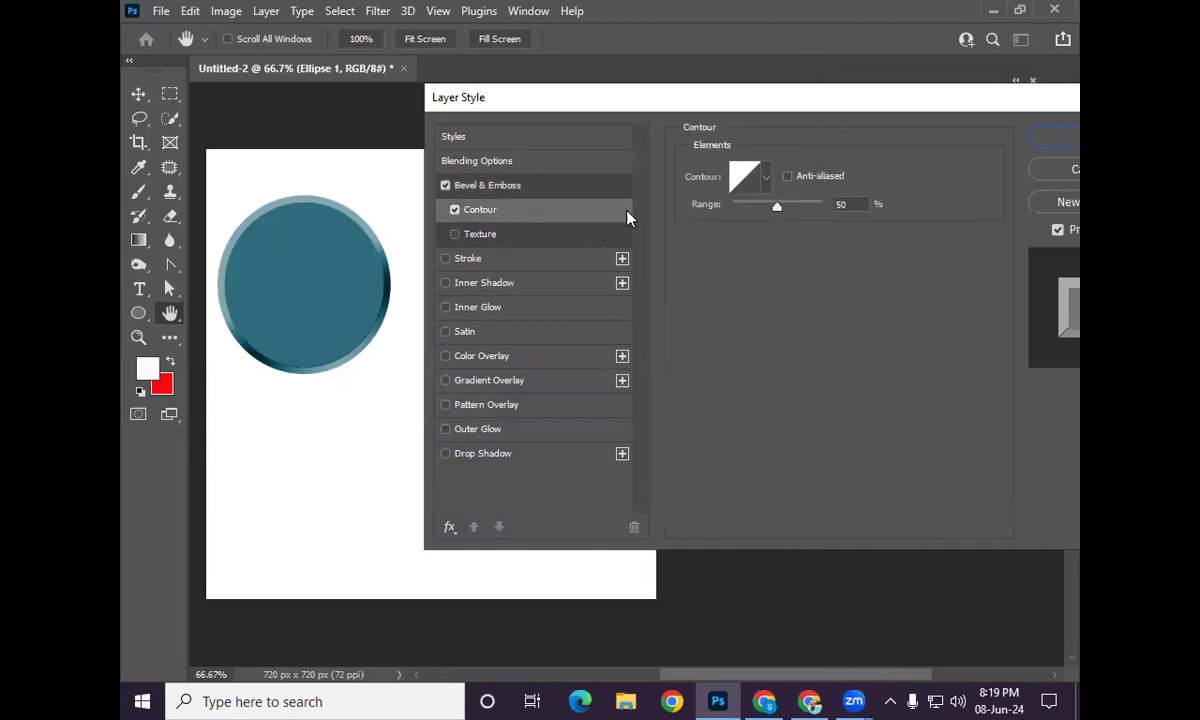
# Step: Try several contour presets on the ellipse's bevel, including the cone and ring shapes, and return to the linear contour
pyautogui.click(769, 180)
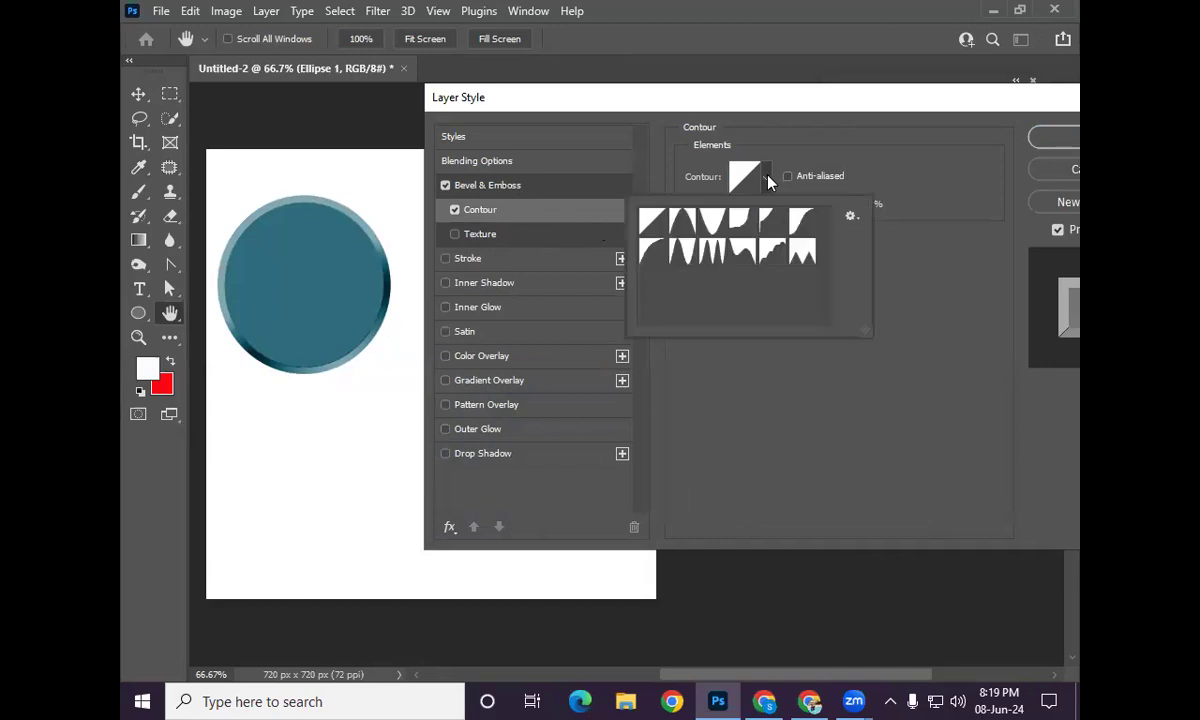
pyautogui.click(718, 230)
pyautogui.click(682, 250)
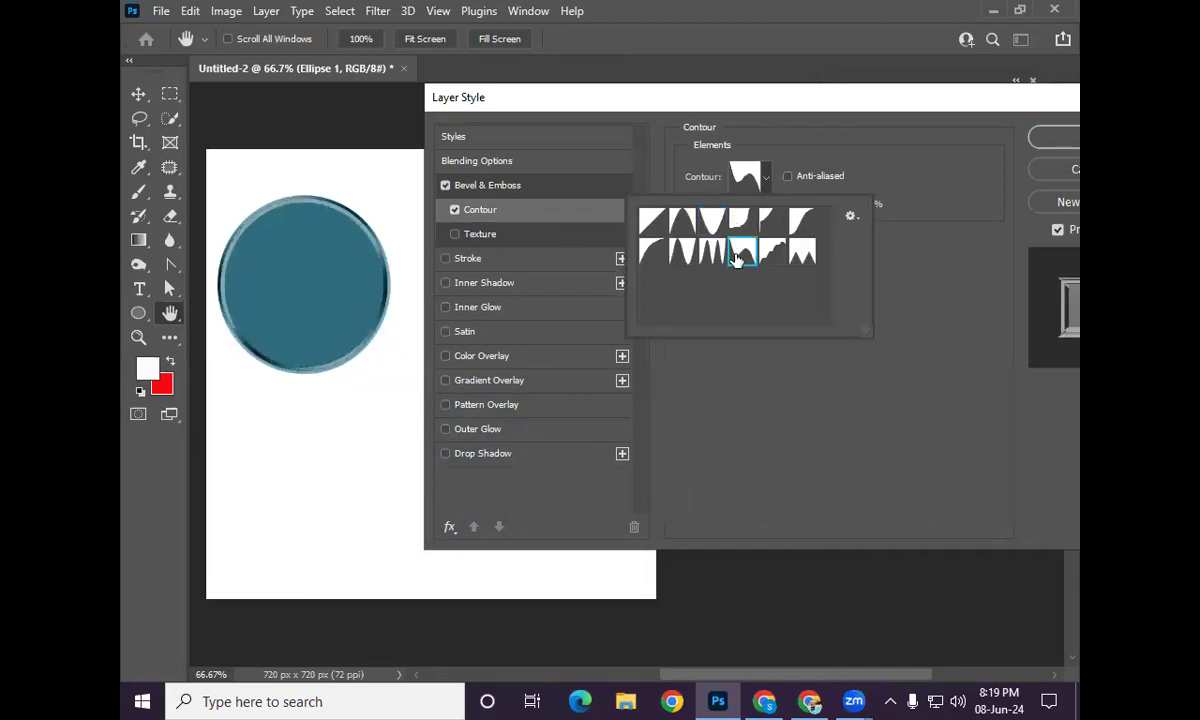
pyautogui.click(712, 250)
pyautogui.click(680, 252)
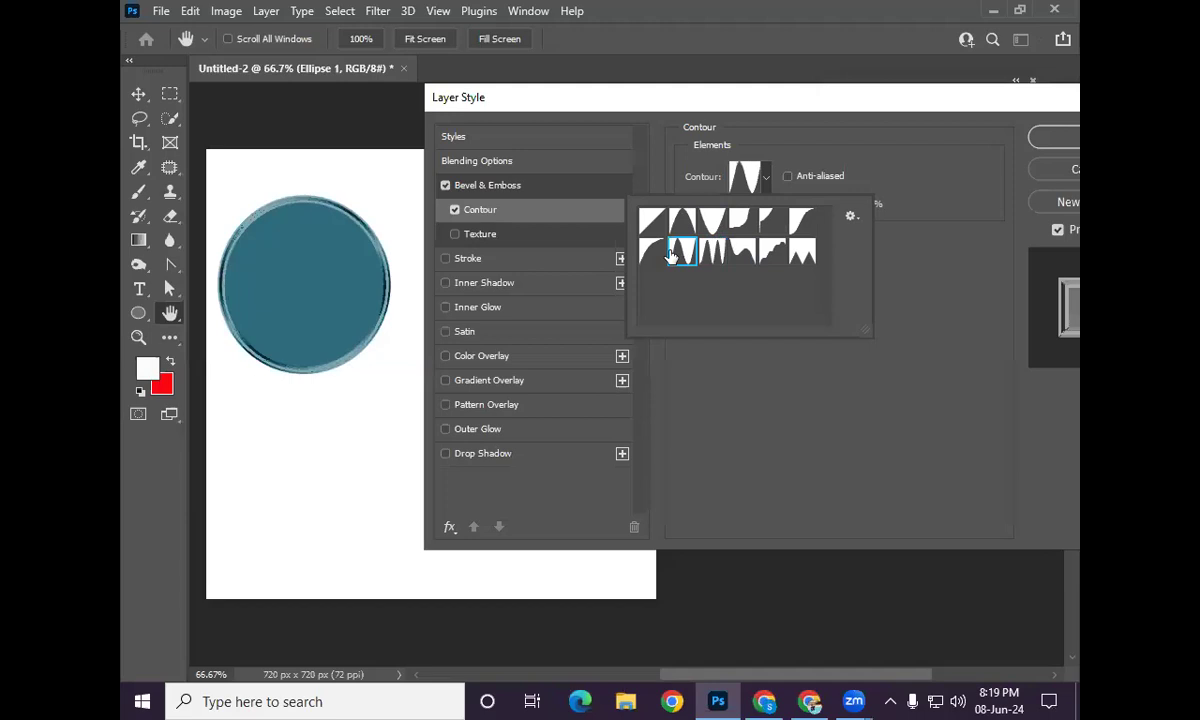
pyautogui.click(652, 250)
pyautogui.click(683, 226)
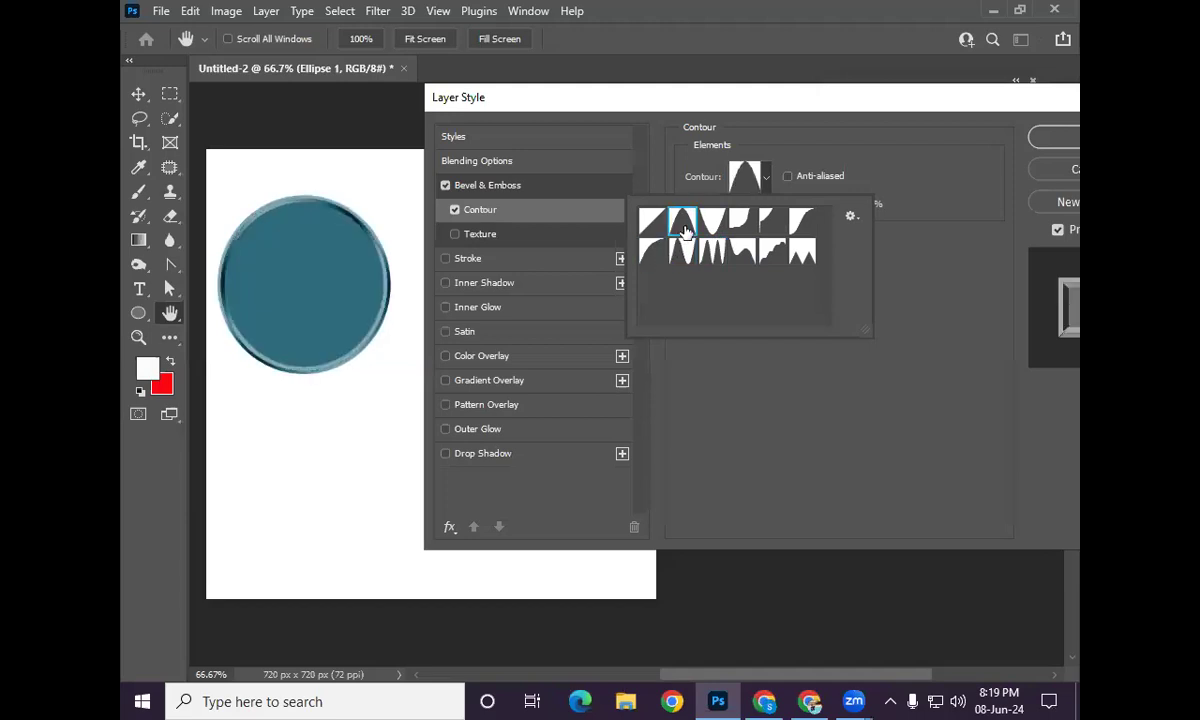
pyautogui.click(650, 220)
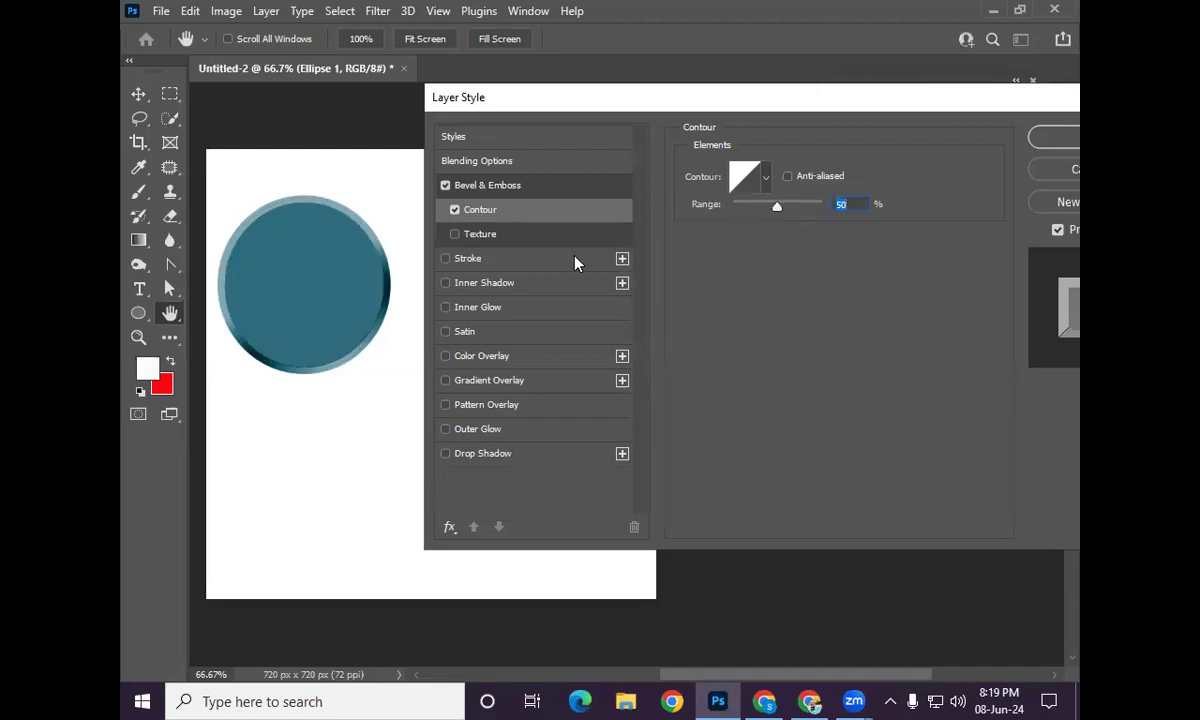
# Step: Enable the bevel's Texture option on the ellipse and try the second, third and fourth patterns from the Trees group
pyautogui.click(505, 236)
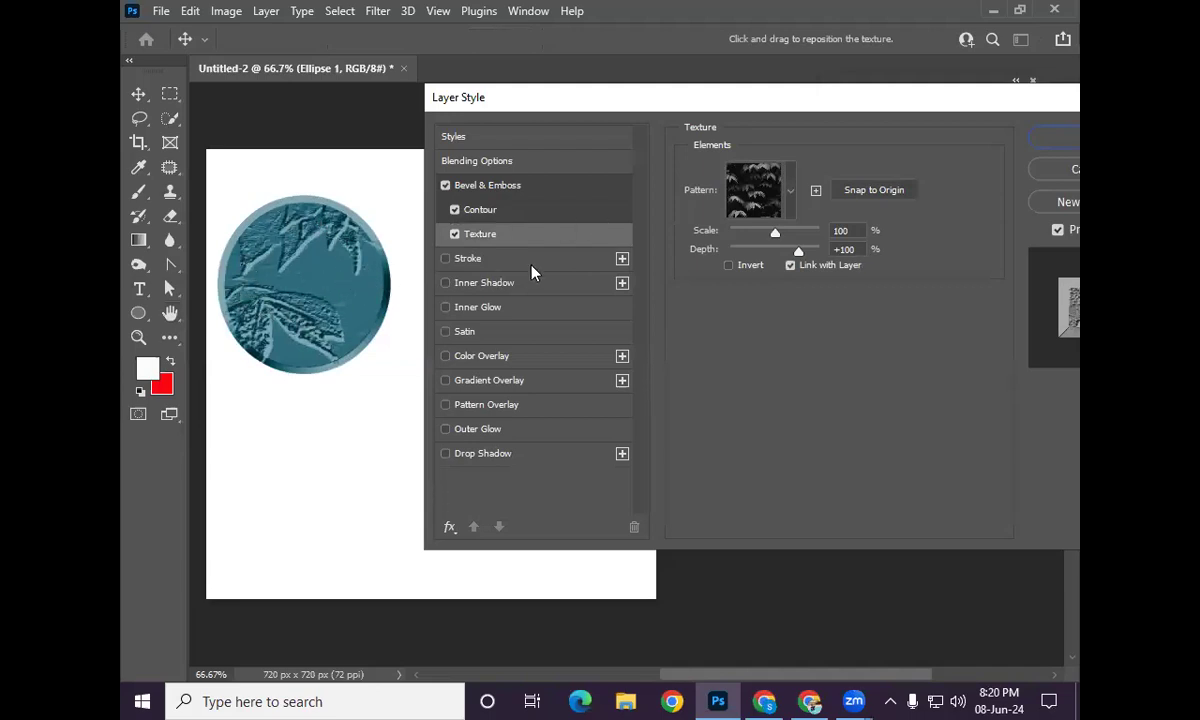
pyautogui.click(789, 190)
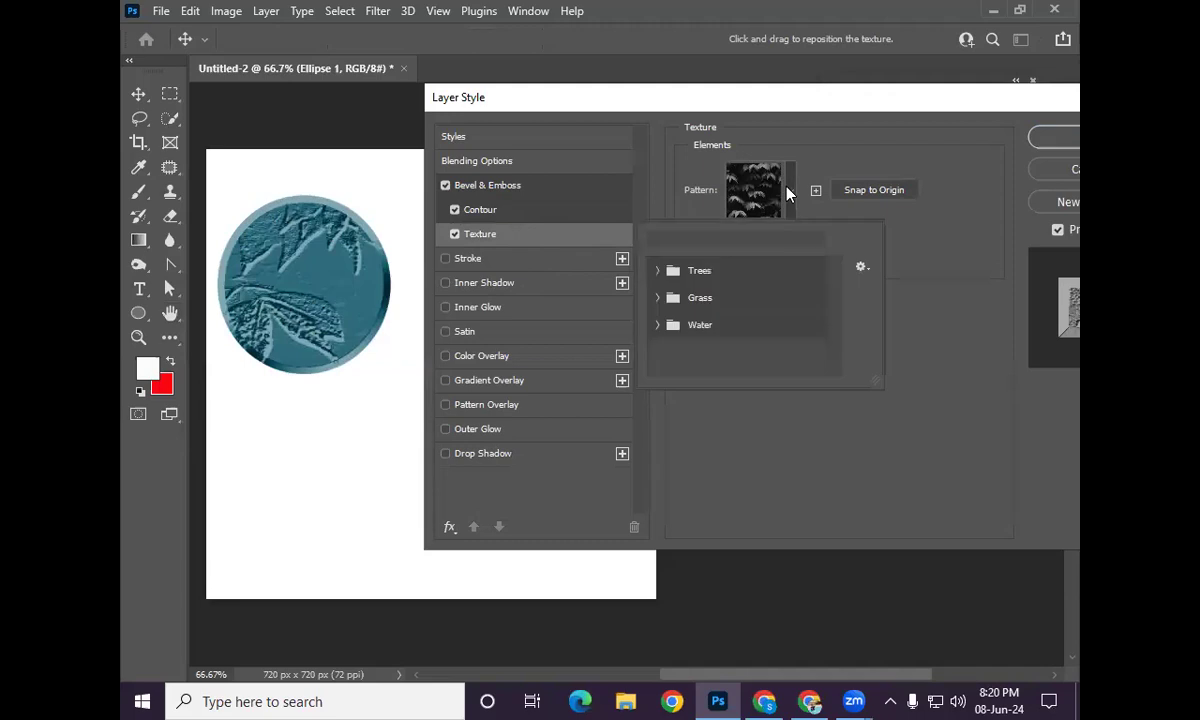
pyautogui.click(656, 271)
pyautogui.click(711, 298)
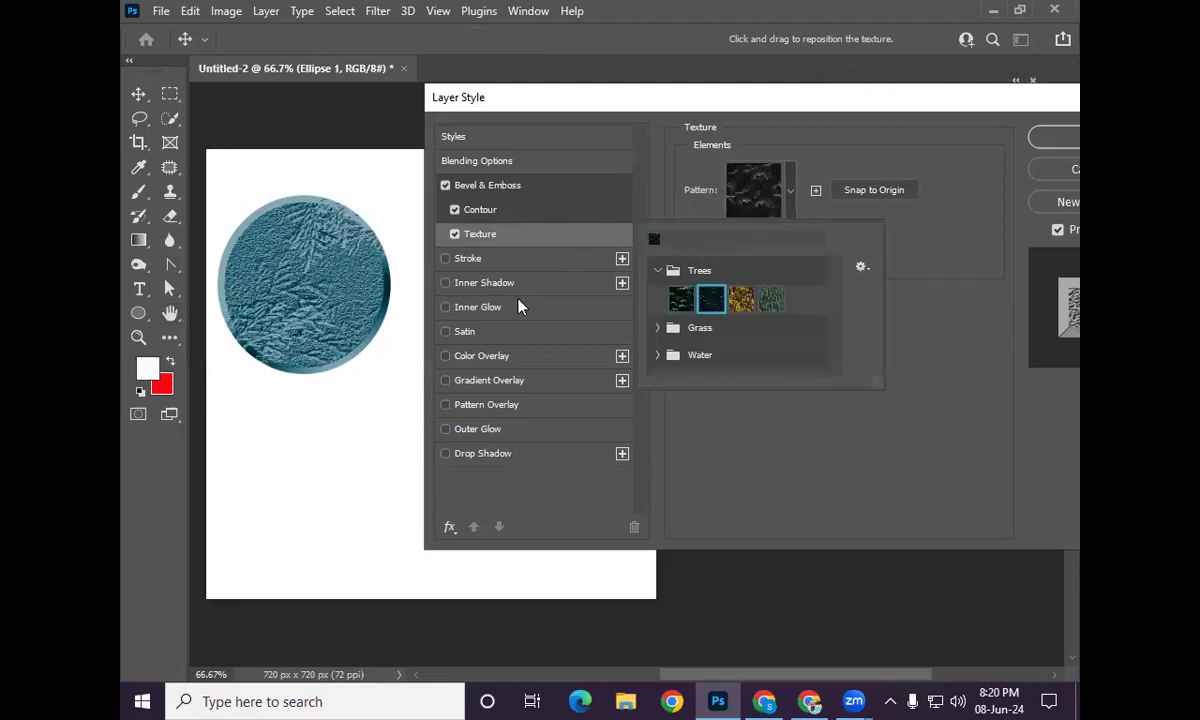
pyautogui.click(743, 301)
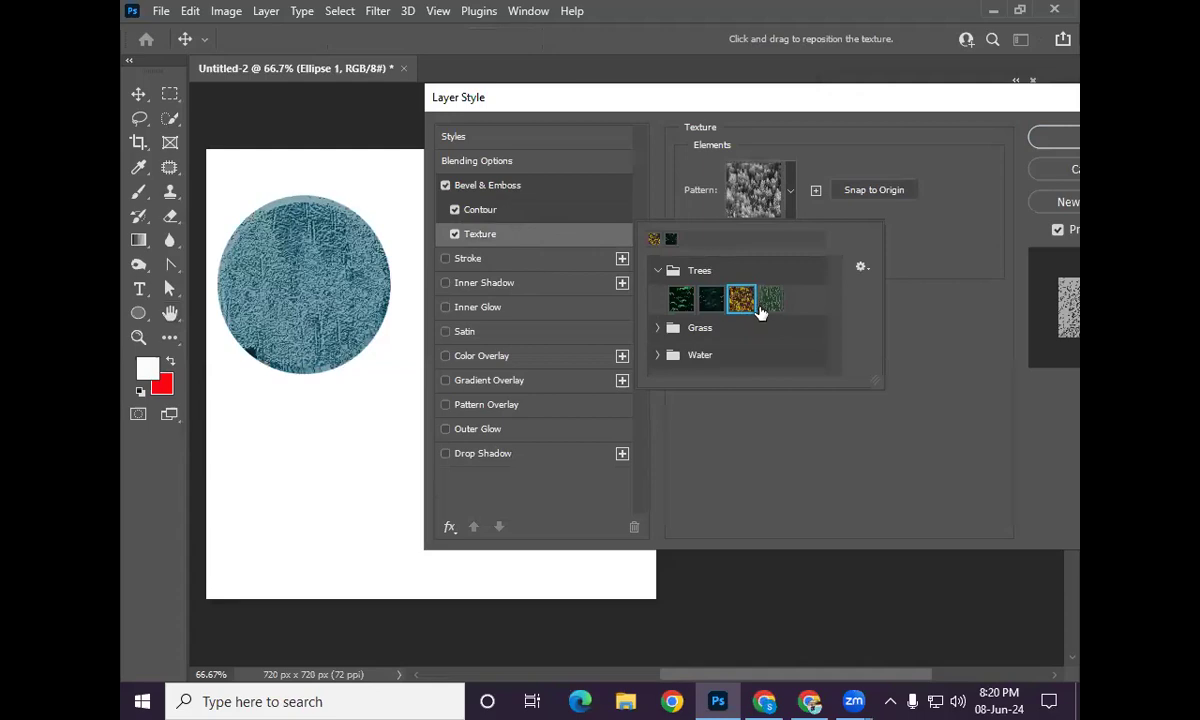
pyautogui.click(766, 305)
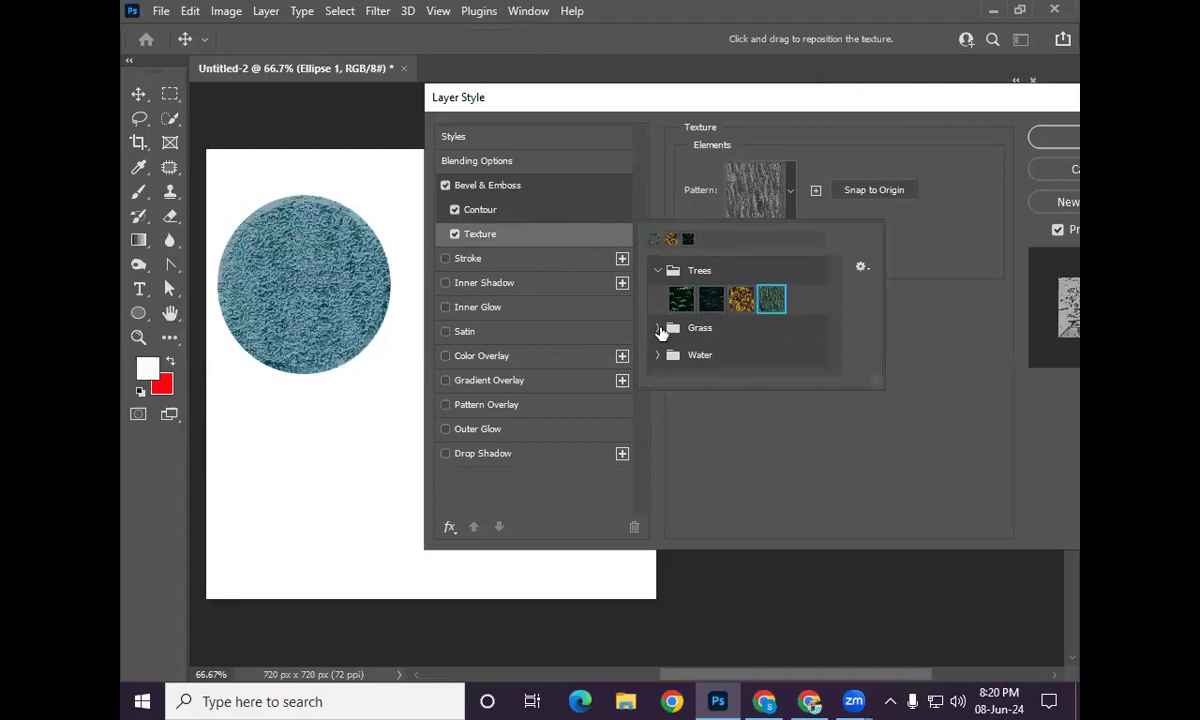
# Step: Try each of the three Grass patterns as the bevel texture and collapse that group
pyautogui.click(659, 330)
pyautogui.click(681, 356)
pyautogui.click(718, 357)
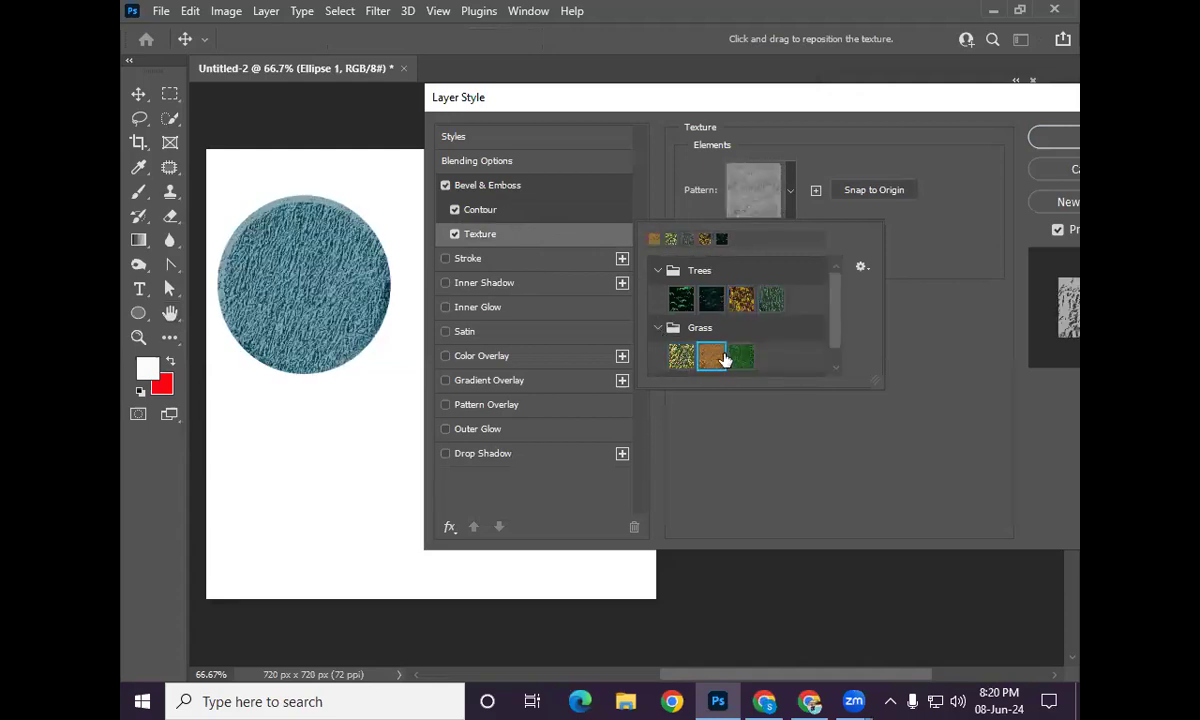
pyautogui.click(741, 357)
pyautogui.click(658, 328)
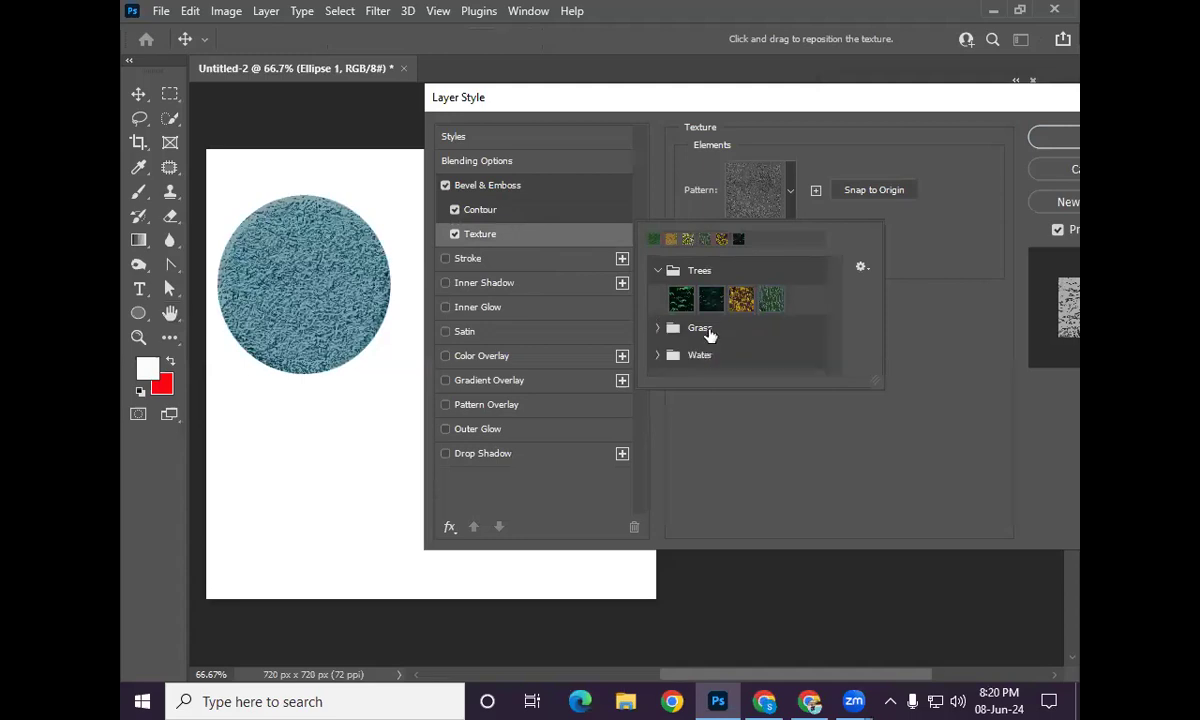
# Step: Try the three Water patterns as the bevel texture and choose the second, pale green one
pyautogui.scroll(-1, 690, 340)
pyautogui.click(657, 355)
pyautogui.scroll(-1, 700, 345)
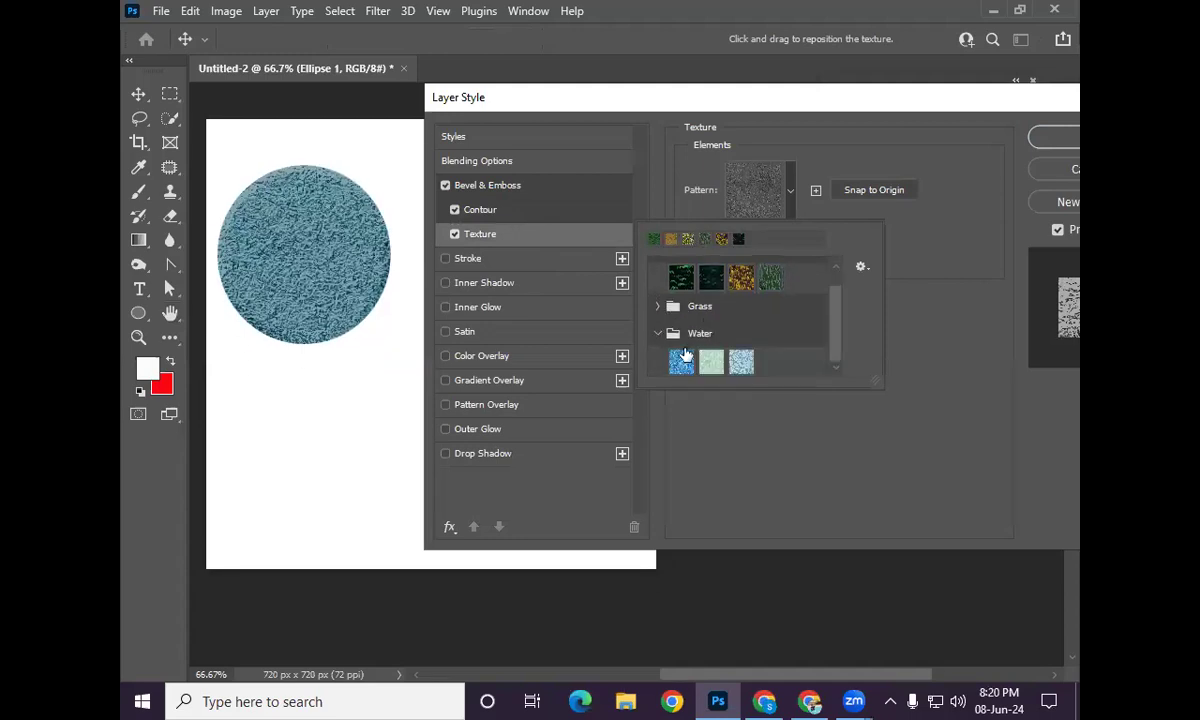
pyautogui.click(682, 358)
pyautogui.click(712, 362)
pyautogui.click(739, 368)
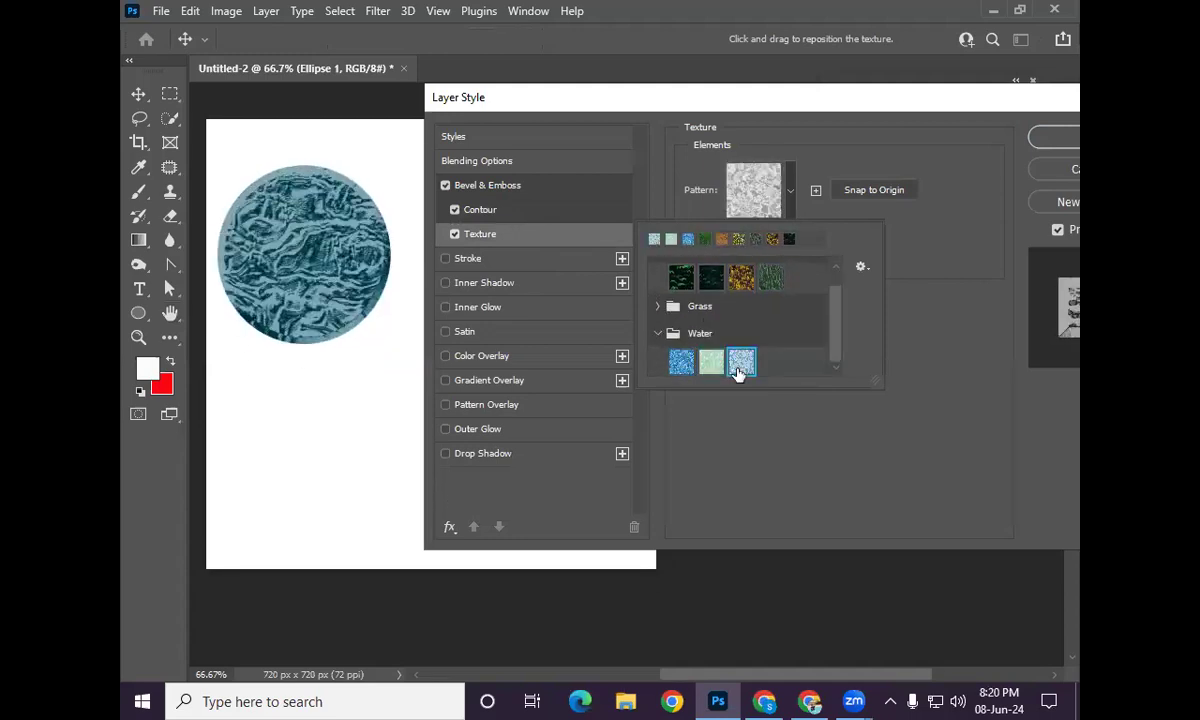
pyautogui.click(710, 360)
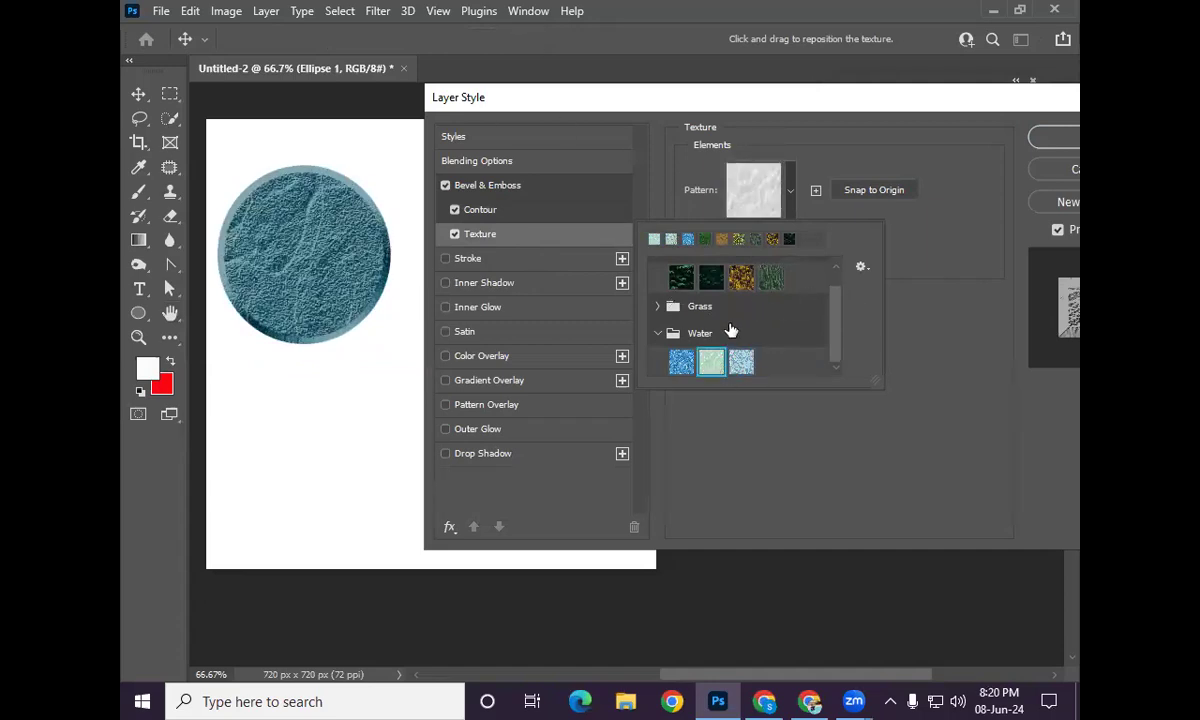
pyautogui.click(659, 333)
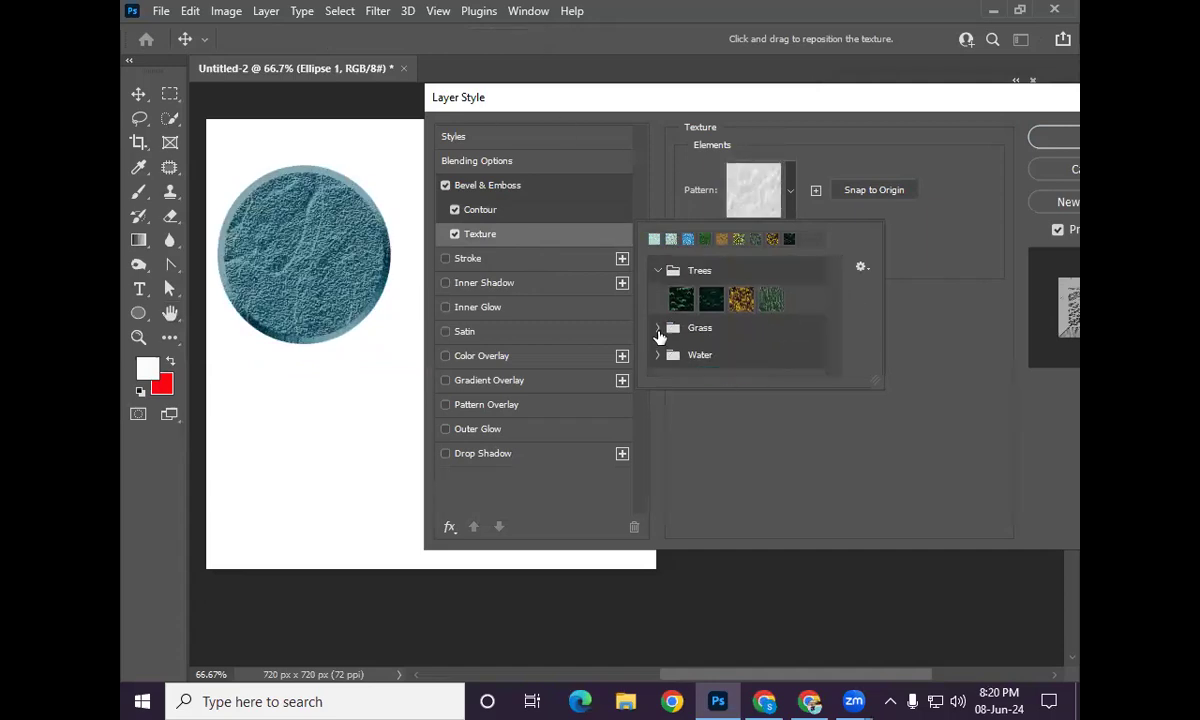
pyautogui.click(795, 437)
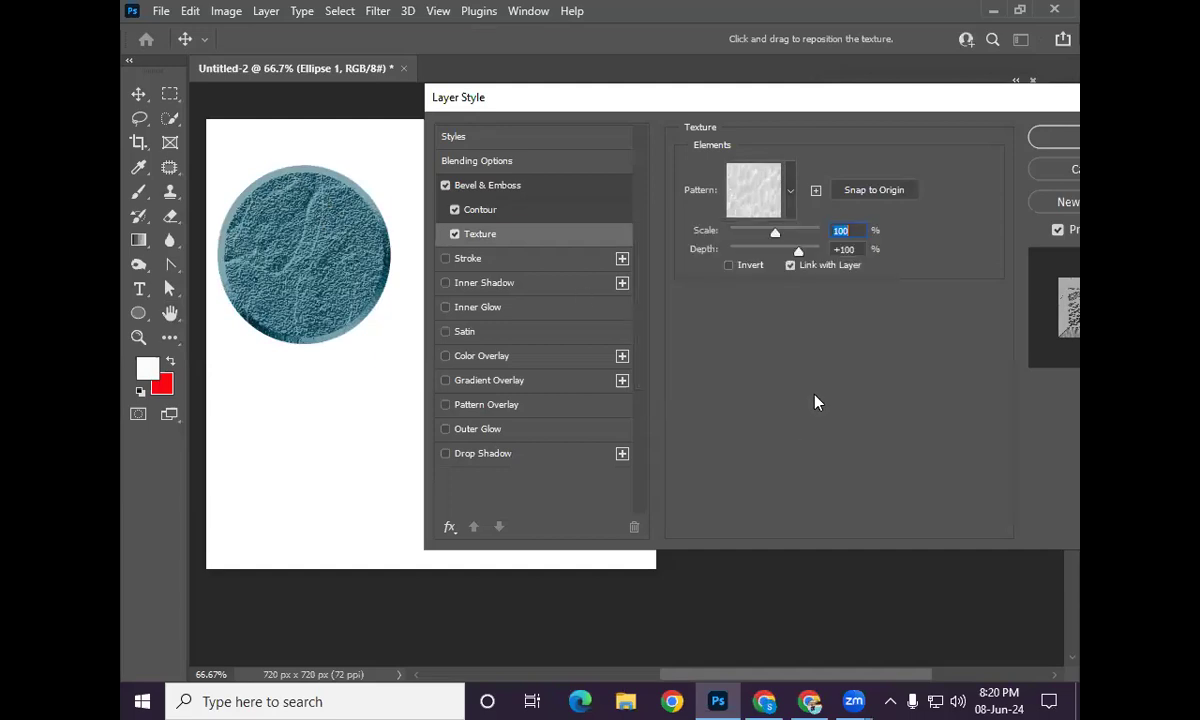
# Step: Toggle the bevel's Texture option to compare the ellipse with and without it, and leave it disabled
pyautogui.click(455, 236)
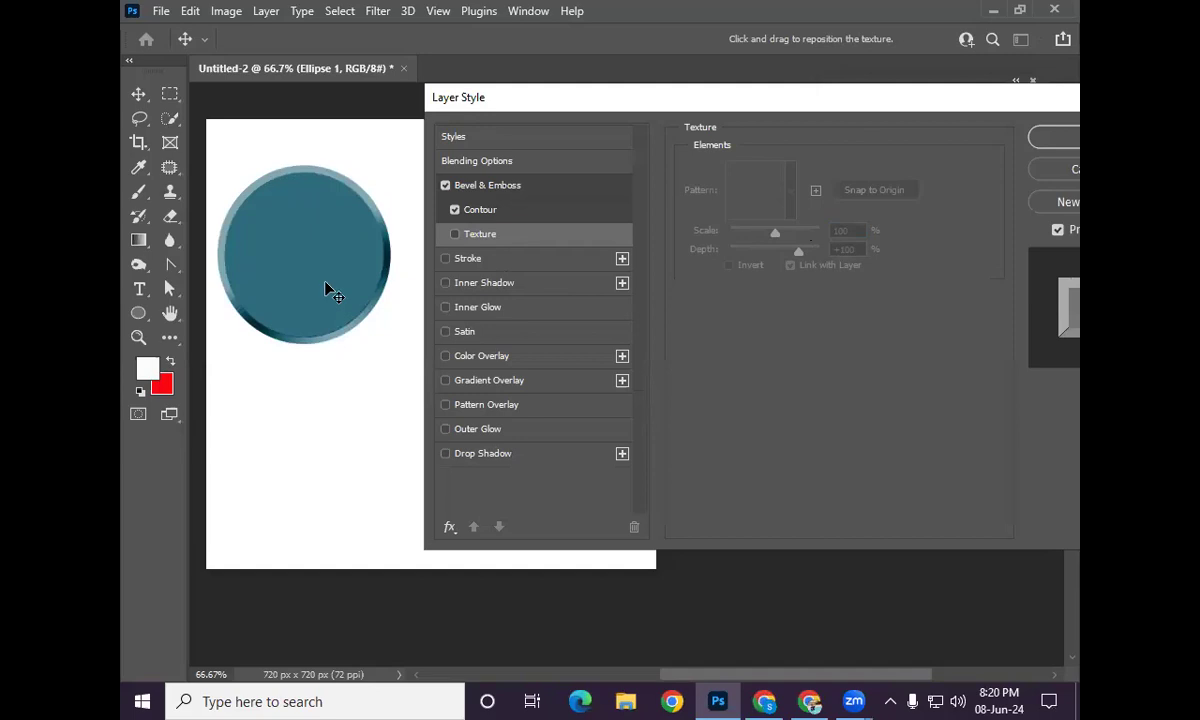
pyautogui.click(455, 235)
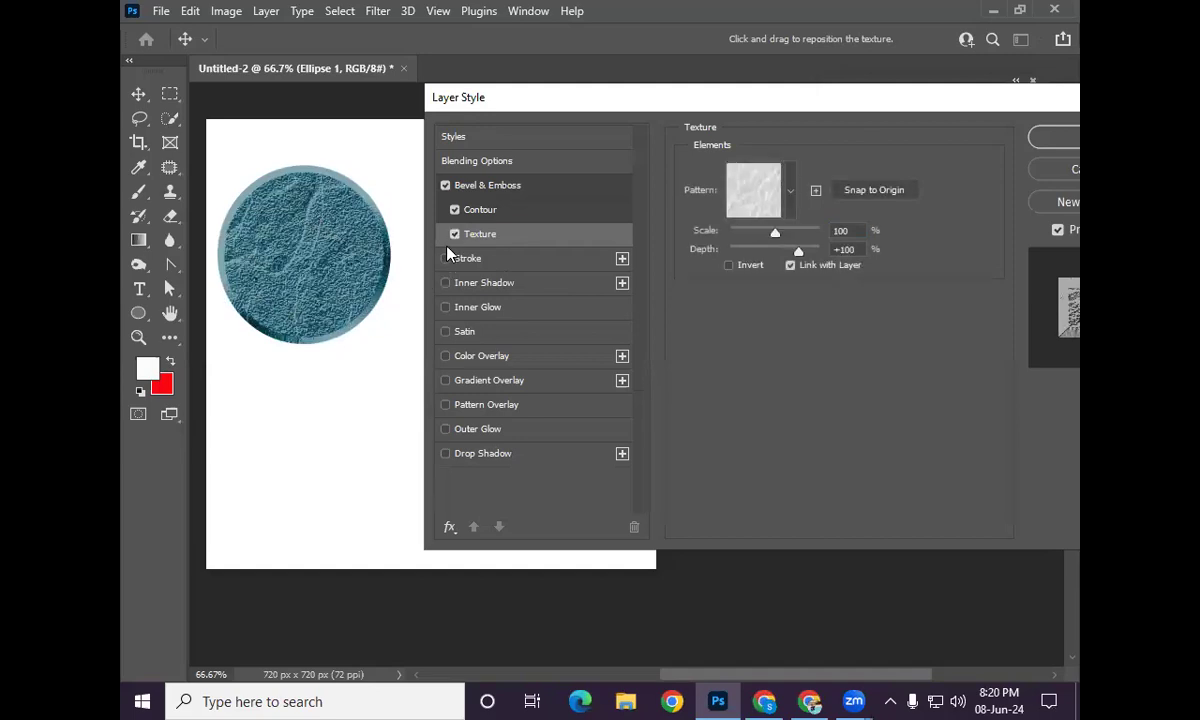
pyautogui.click(460, 236)
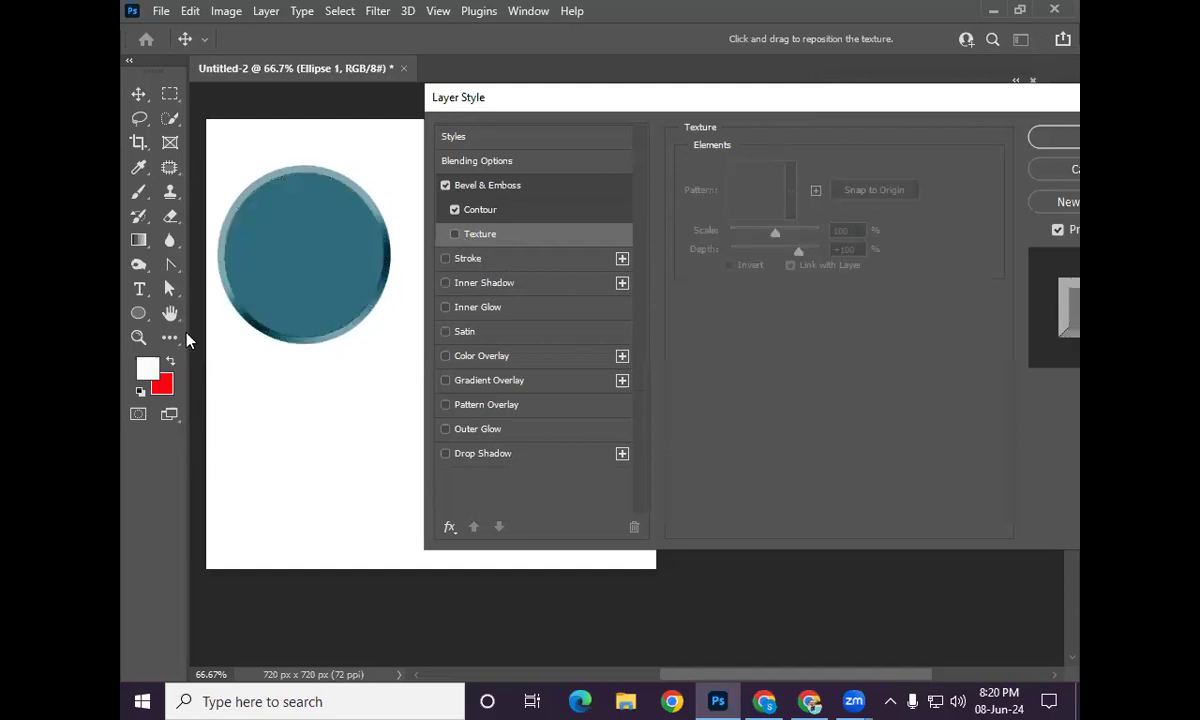
# Step: Add a black 24 px stroke to the ellipse and set its position to Outside
pyautogui.click(474, 262)
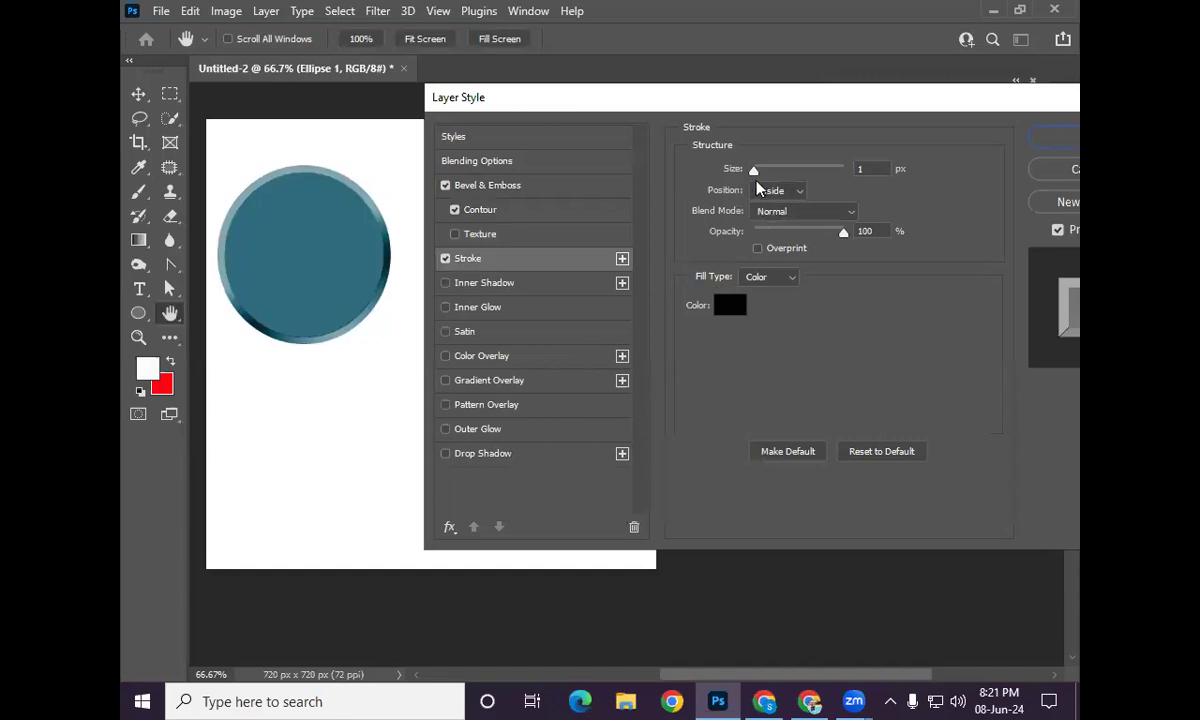
pyautogui.moveTo(757, 170); pyautogui.dragTo(769, 170)
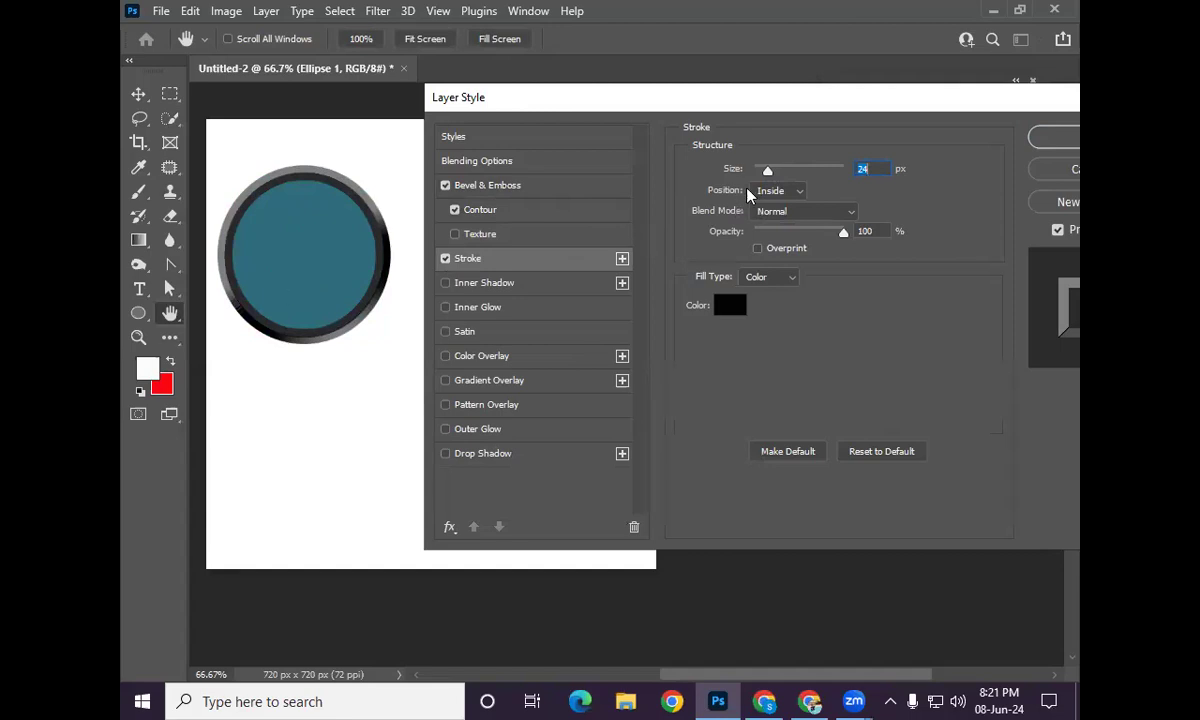
pyautogui.click(783, 192)
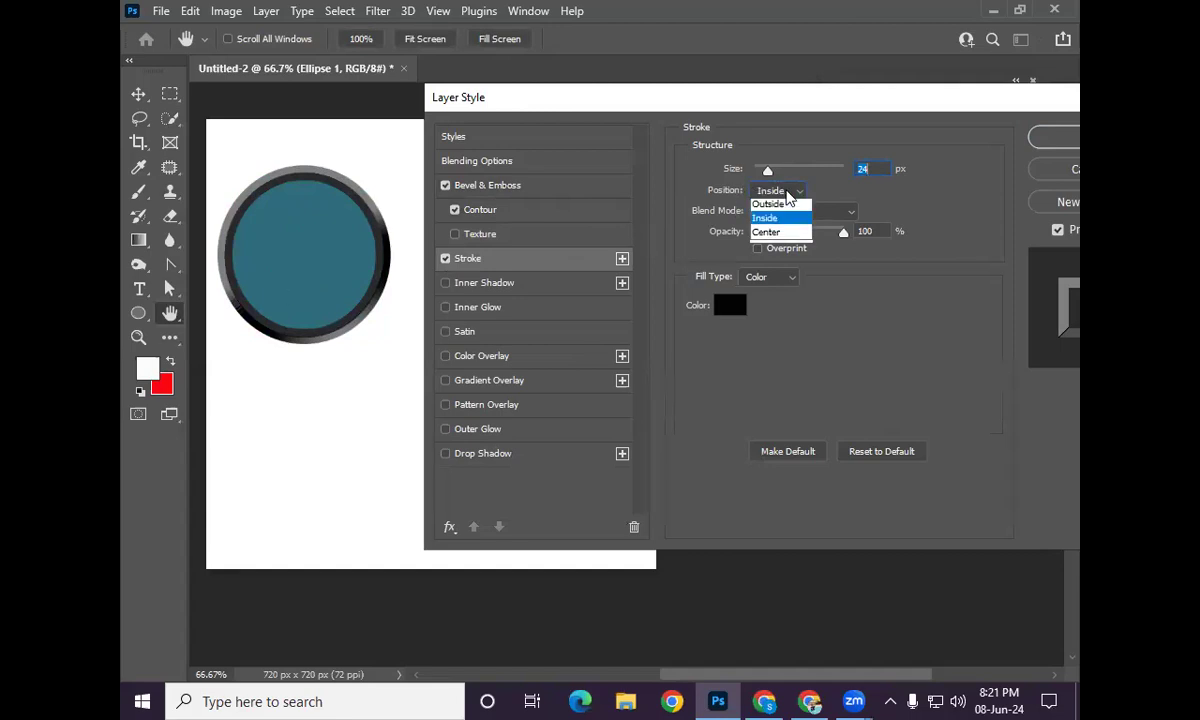
pyautogui.click(767, 208)
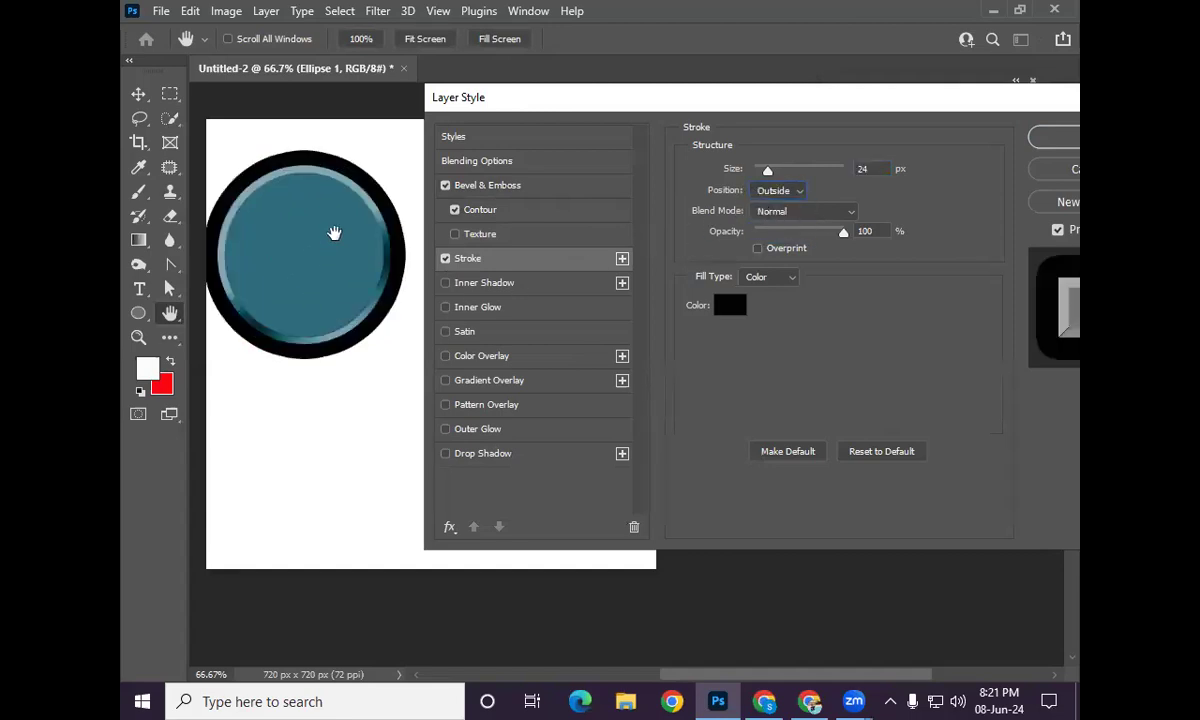
# Step: Increase the stroke size to 65 px and try the Inside and Center positions
pyautogui.moveTo(767, 171); pyautogui.dragTo(782, 171)
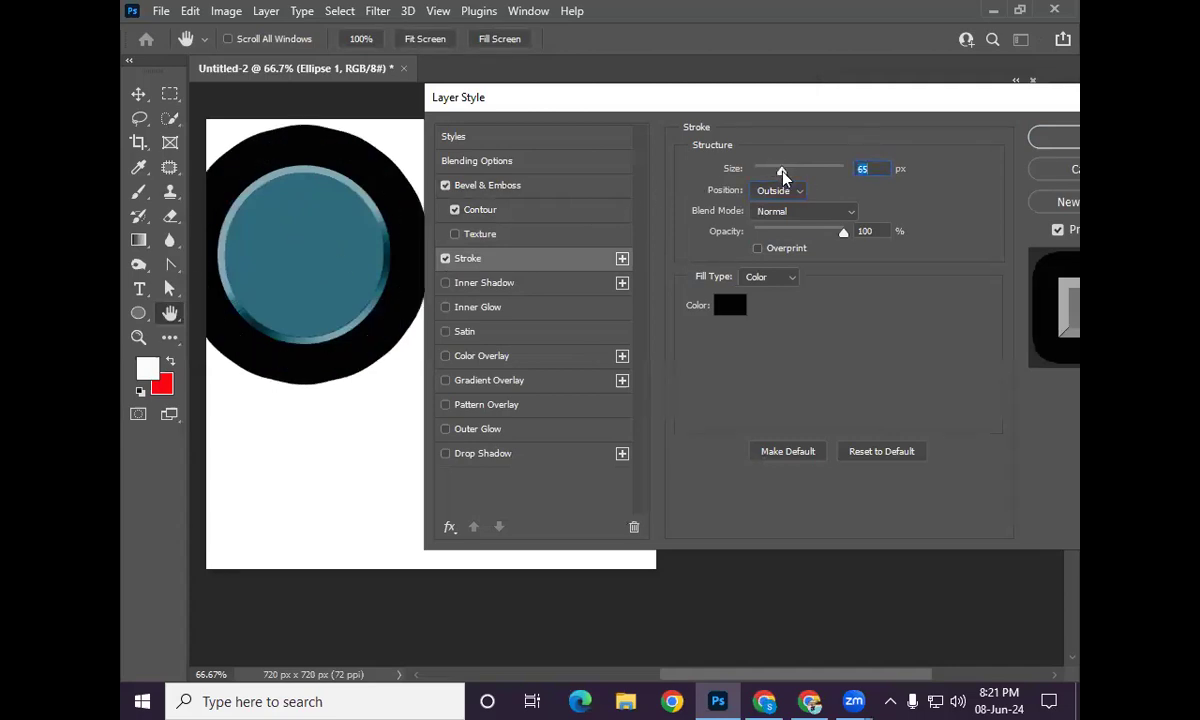
pyautogui.click(779, 190)
pyautogui.click(766, 209)
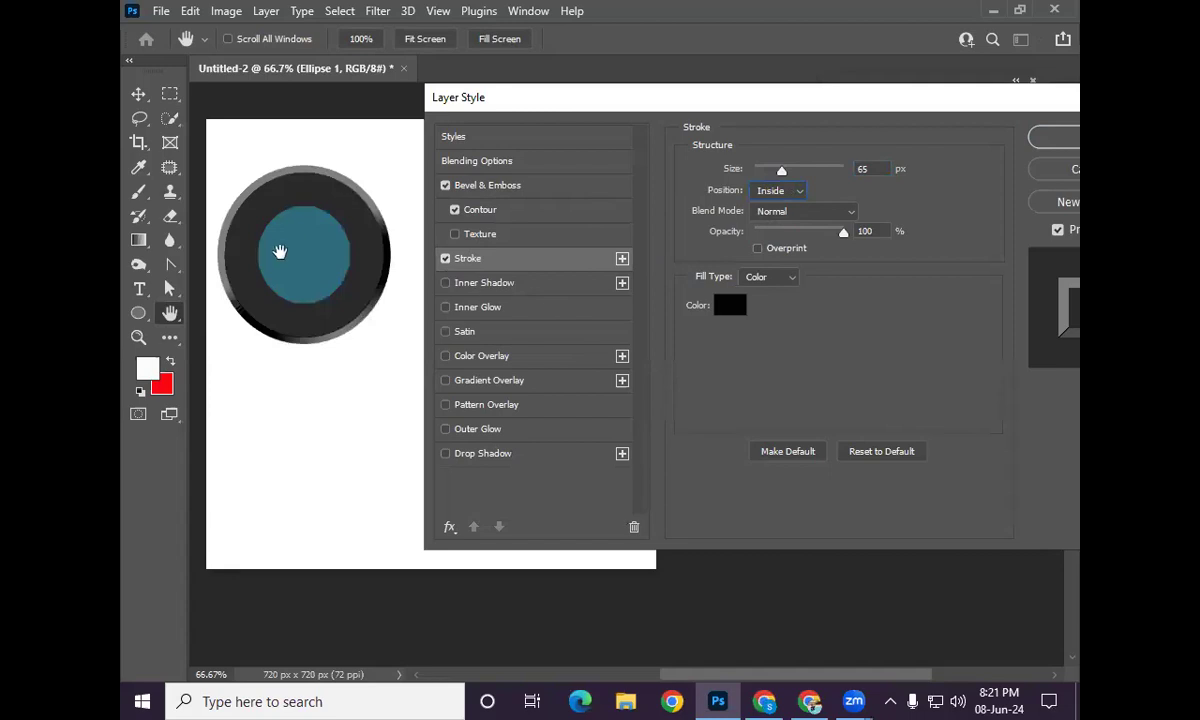
pyautogui.click(778, 190)
pyautogui.click(778, 237)
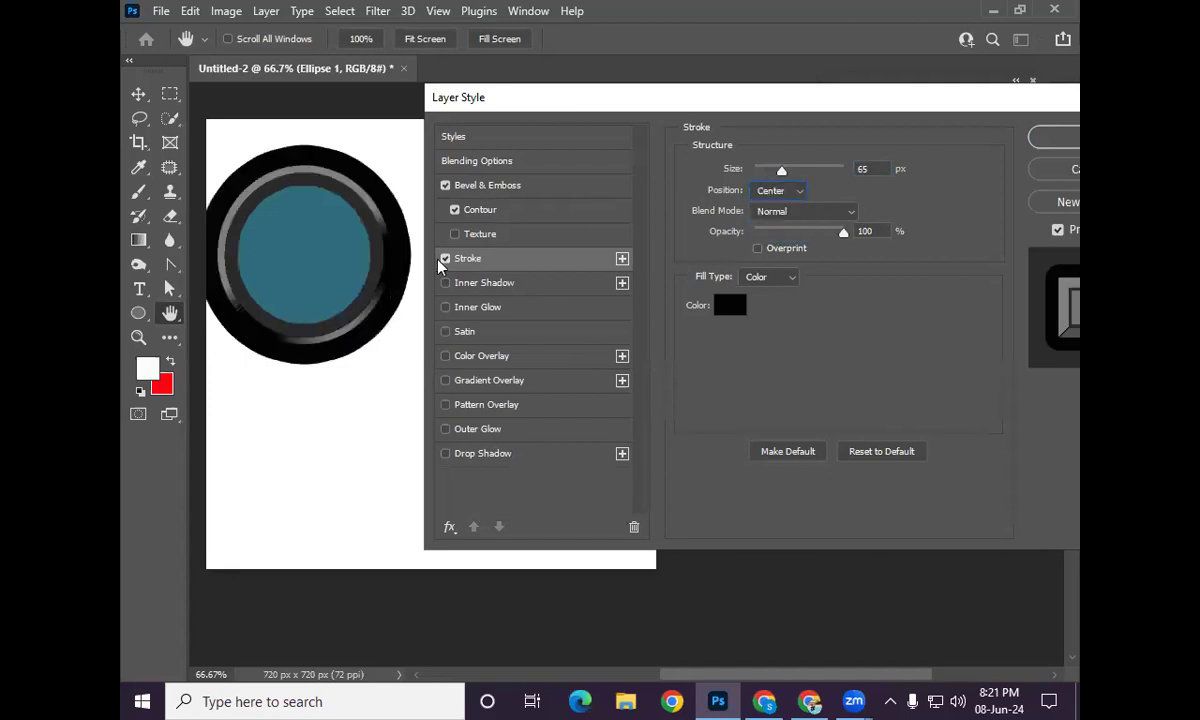
# Step: Set the stroke's position back to Outside and reduce its size to 2 px
pyautogui.click(775, 192)
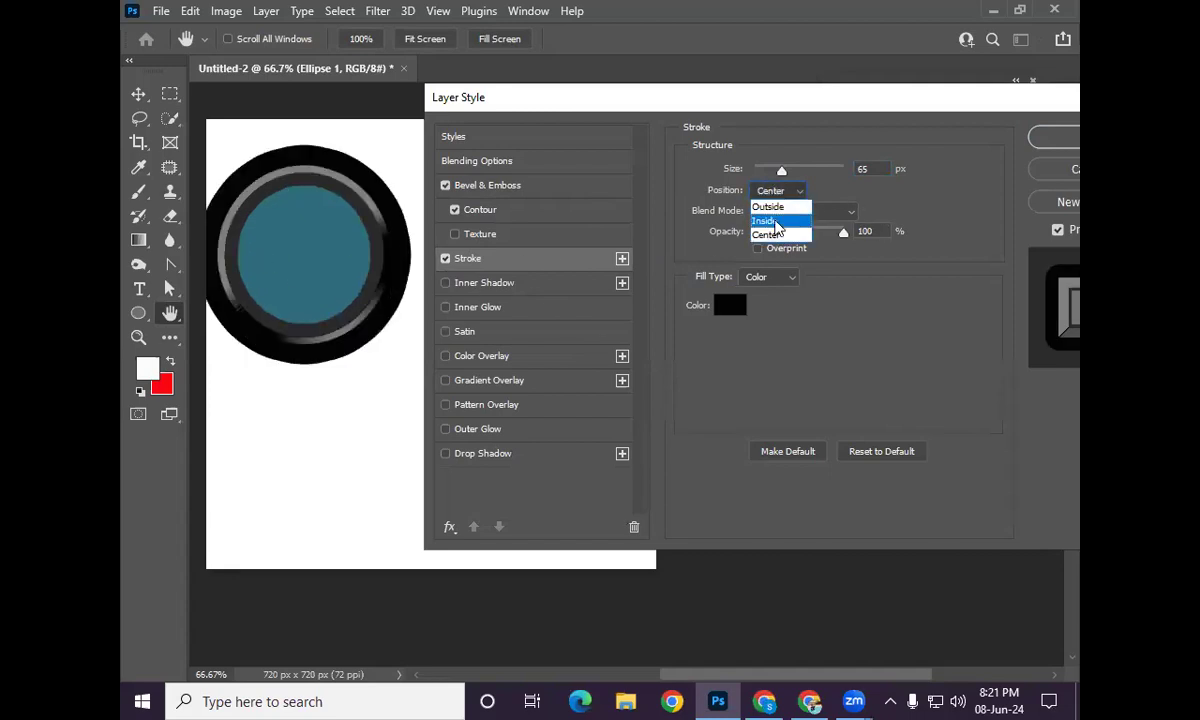
pyautogui.click(765, 208)
pyautogui.moveTo(785, 174); pyautogui.dragTo(757, 183)
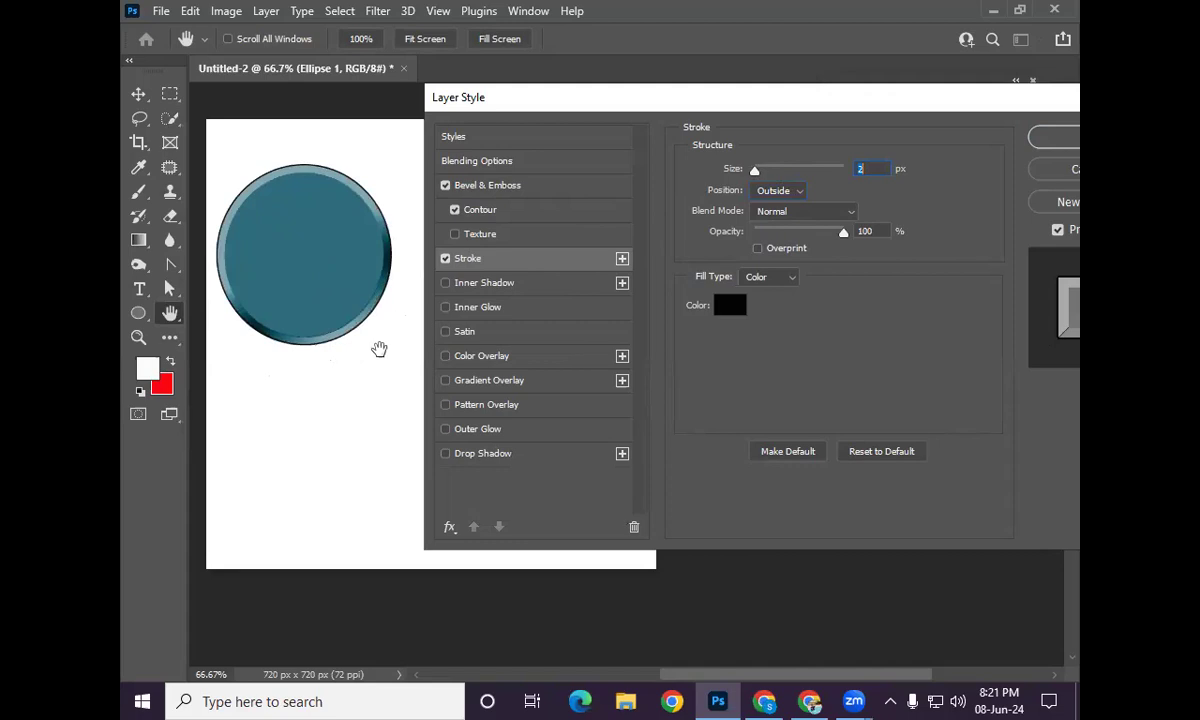
# Step: Try the Darken blend mode on the stroke, restore Normal and disable the stroke effect
pyautogui.click(839, 212)
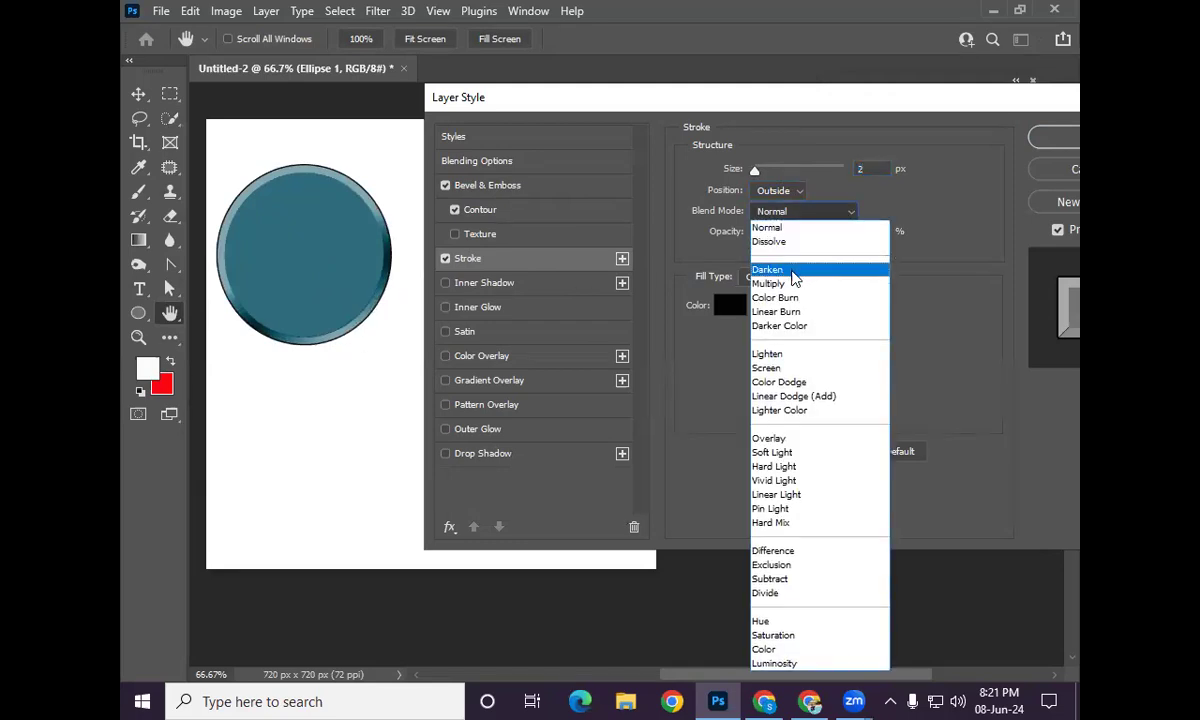
pyautogui.click(793, 270)
pyautogui.click(798, 213)
pyautogui.click(770, 228)
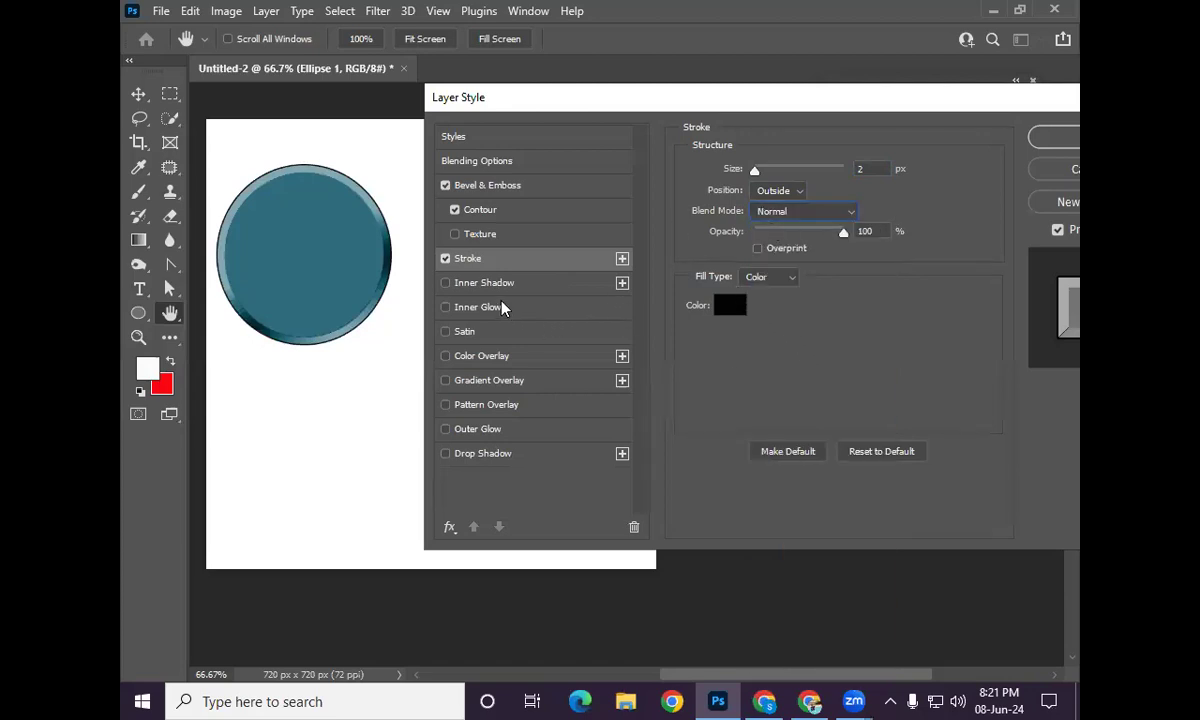
pyautogui.click(446, 259)
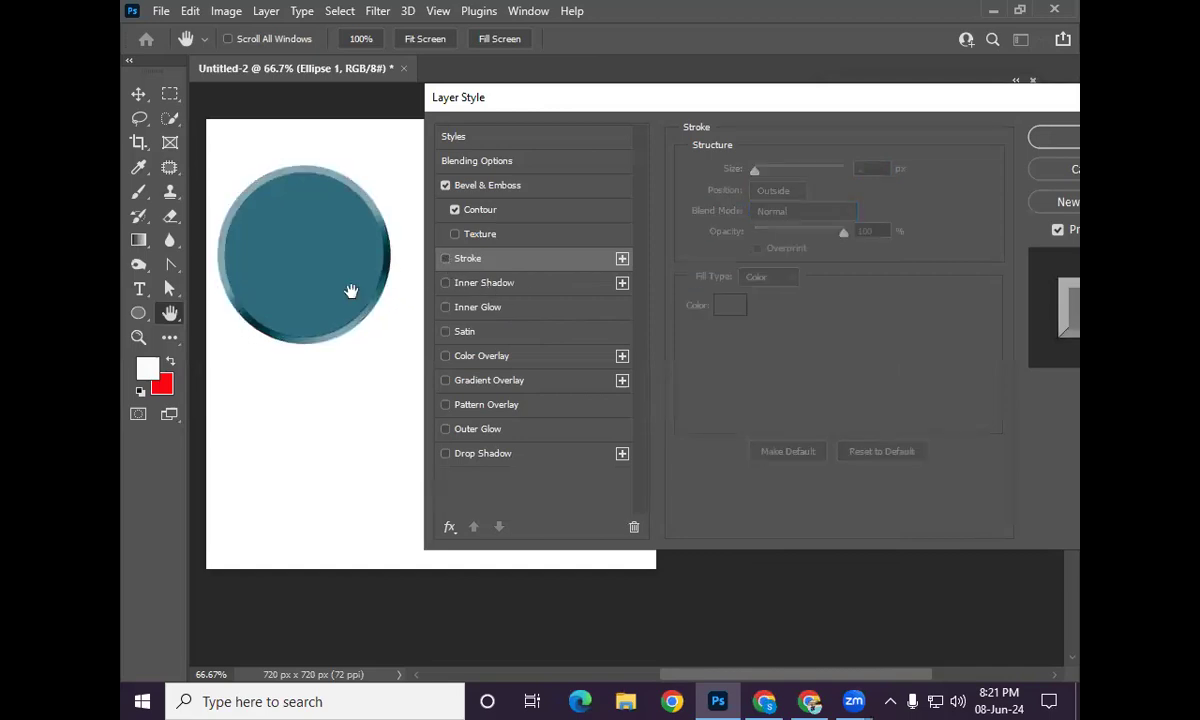
# Step: Enable Inner Shadow on the ellipse and set its blend mode to Normal
pyautogui.click(505, 284)
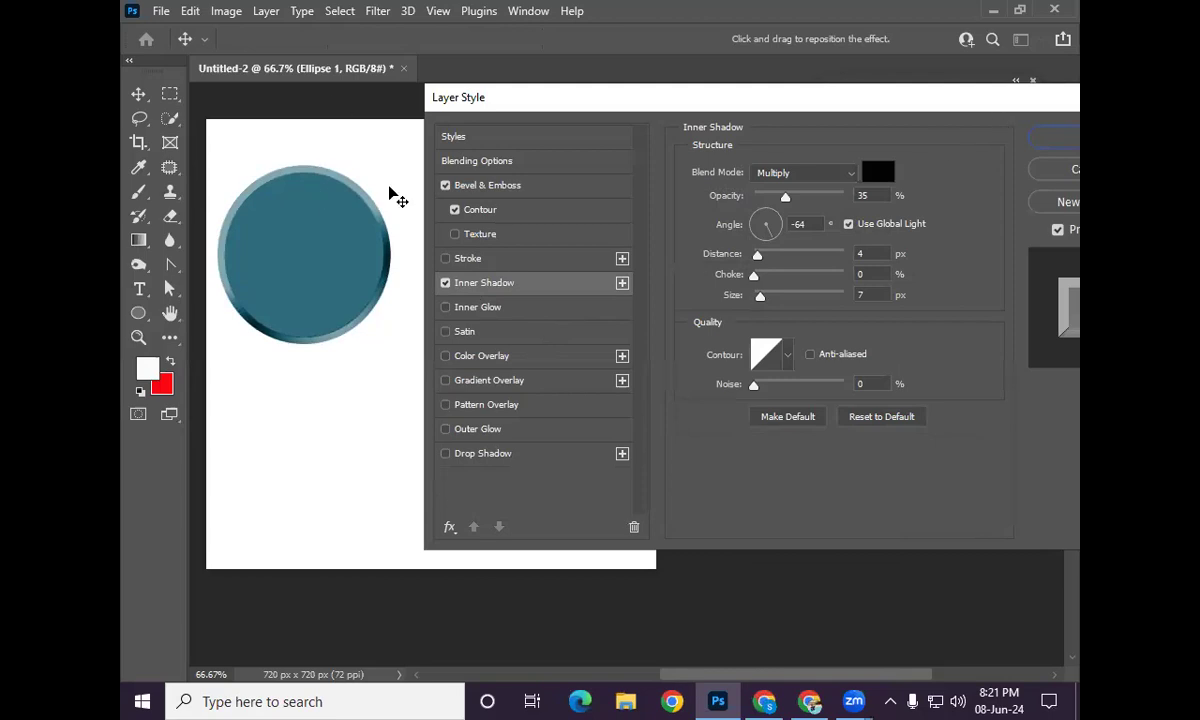
pyautogui.click(833, 172)
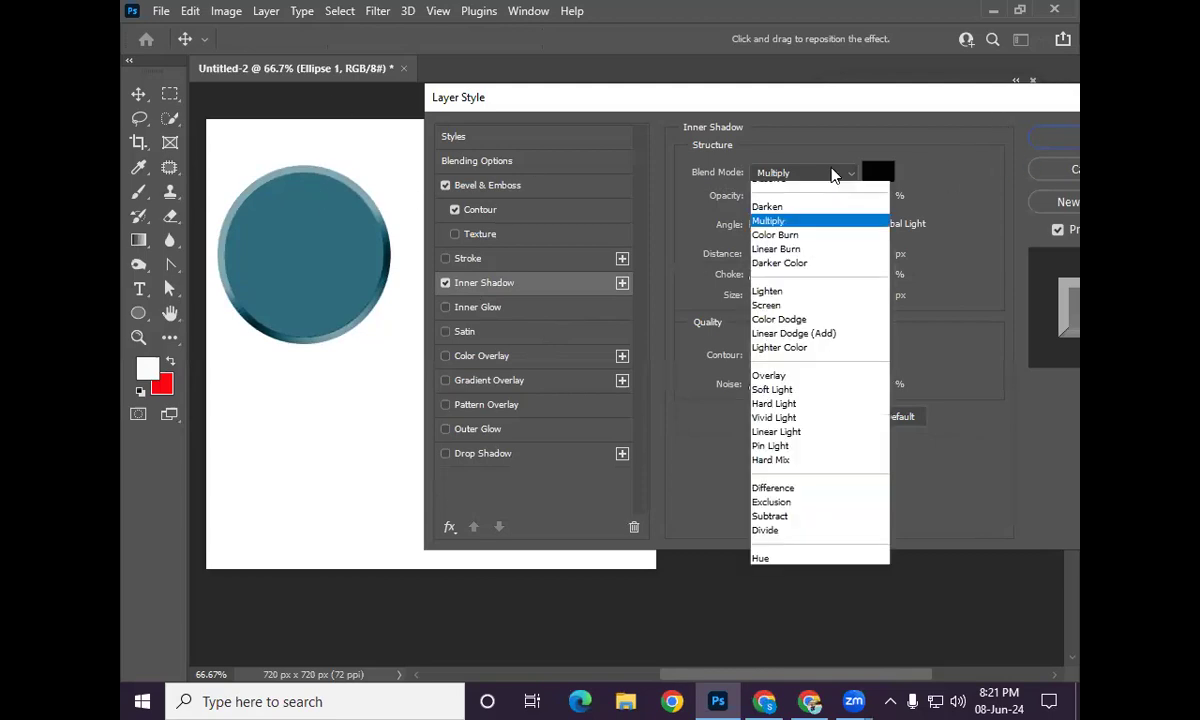
pyautogui.click(815, 189)
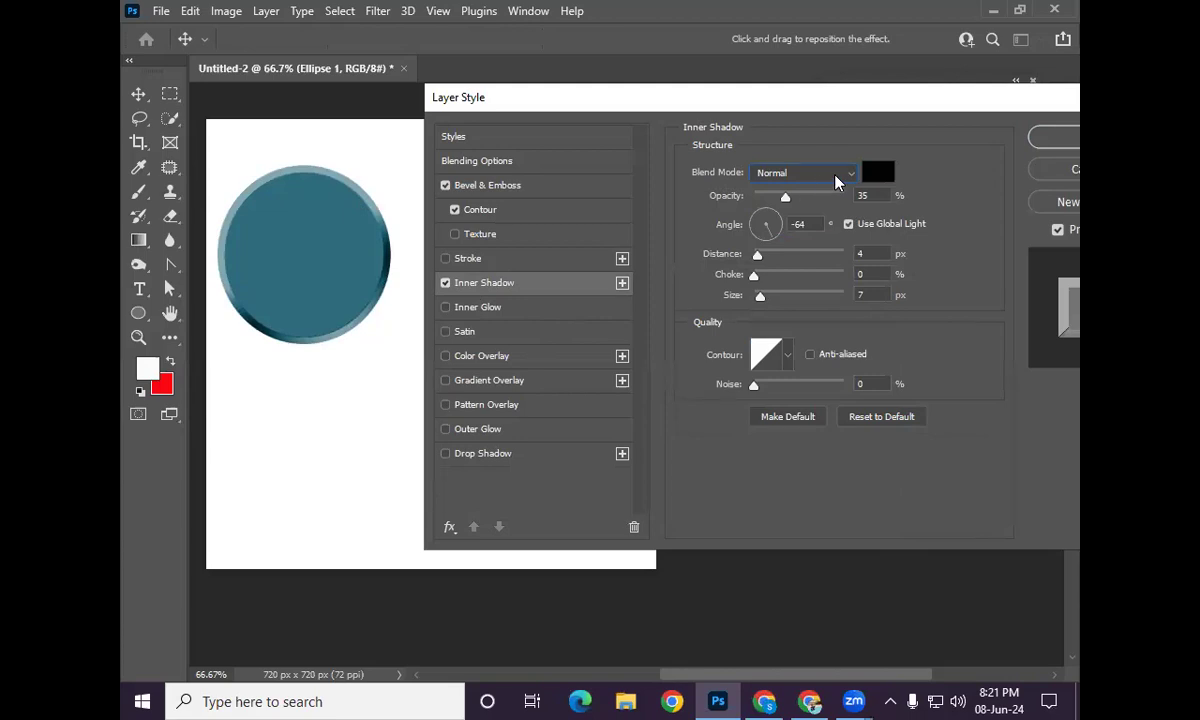
# Step: Set the inner shadow's opacity to 90%, angle to -72°, distance to 20 px, choke to 18% and size to 57 px
pyautogui.moveTo(785, 197); pyautogui.dragTo(836, 198)
pyautogui.click(782, 226)
pyautogui.moveTo(782, 226); pyautogui.dragTo(776, 240)
pyautogui.click(771, 240)
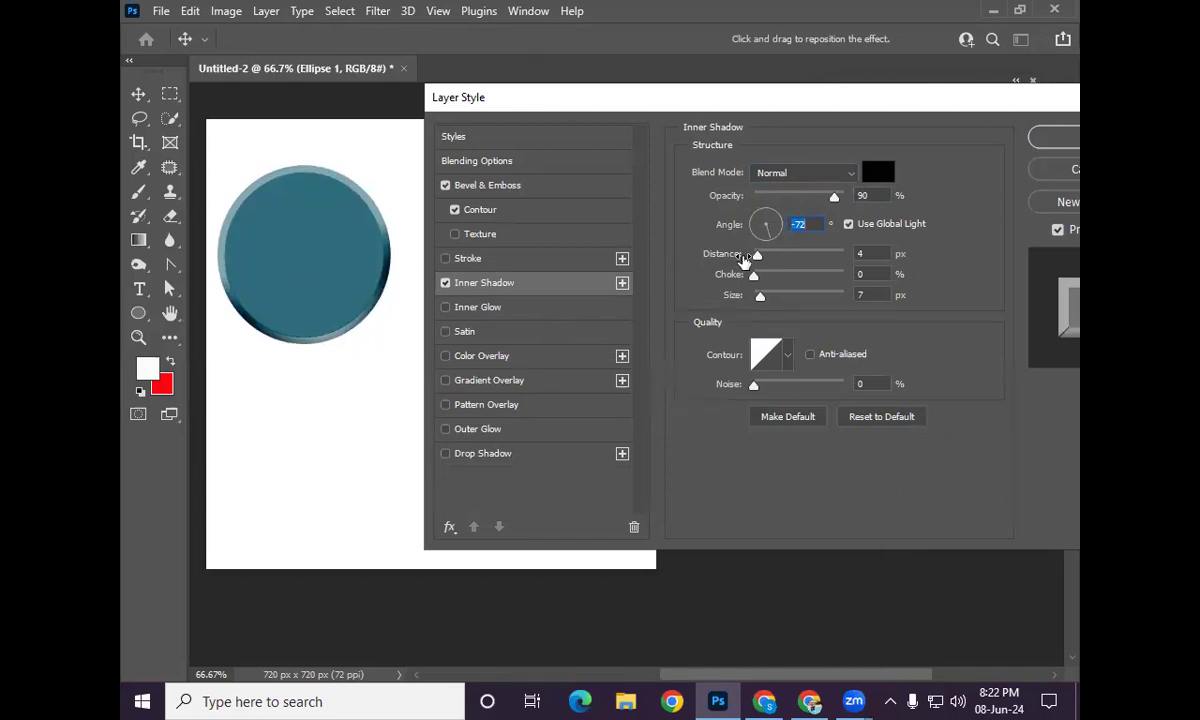
pyautogui.moveTo(758, 256); pyautogui.dragTo(803, 298)
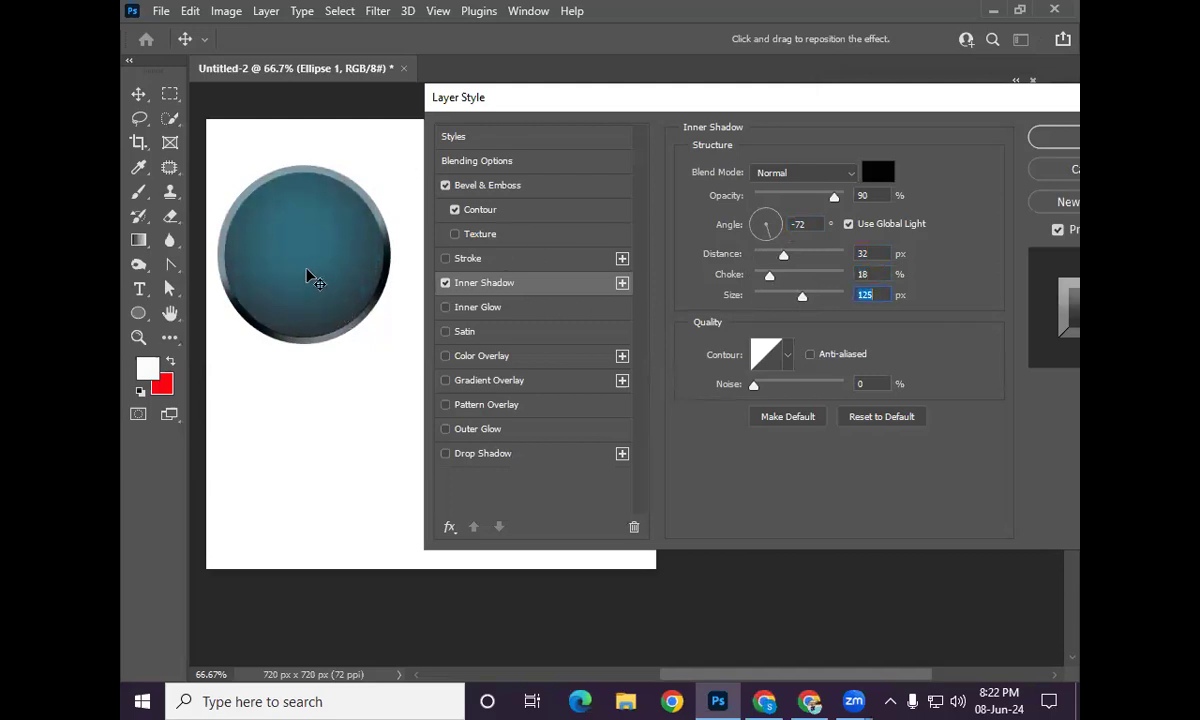
pyautogui.moveTo(800, 298); pyautogui.dragTo(772, 257)
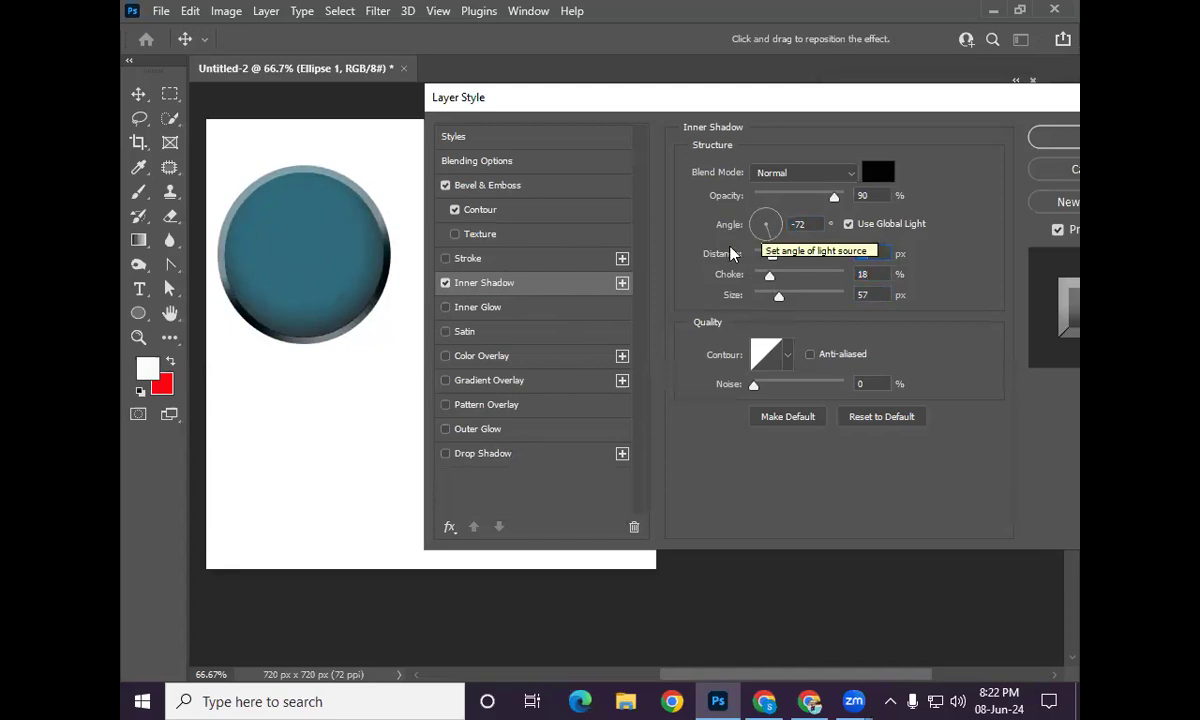
# Step: Try several contour presets on the inner shadow, finish on the second preset of the second row, and disable the effect
pyautogui.click(787, 355)
pyautogui.click(704, 400)
pyautogui.click(736, 408)
pyautogui.click(764, 402)
pyautogui.click(762, 427)
pyautogui.click(735, 429)
pyautogui.click(673, 398)
pyautogui.click(704, 429)
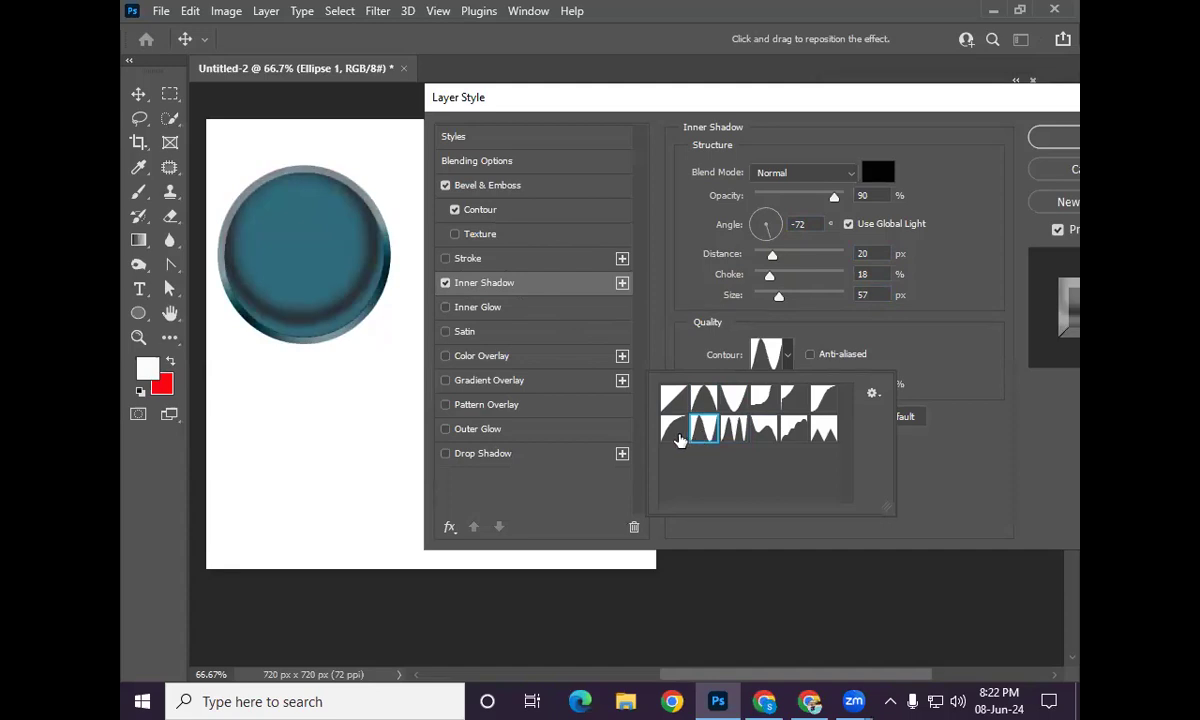
pyautogui.click(687, 344)
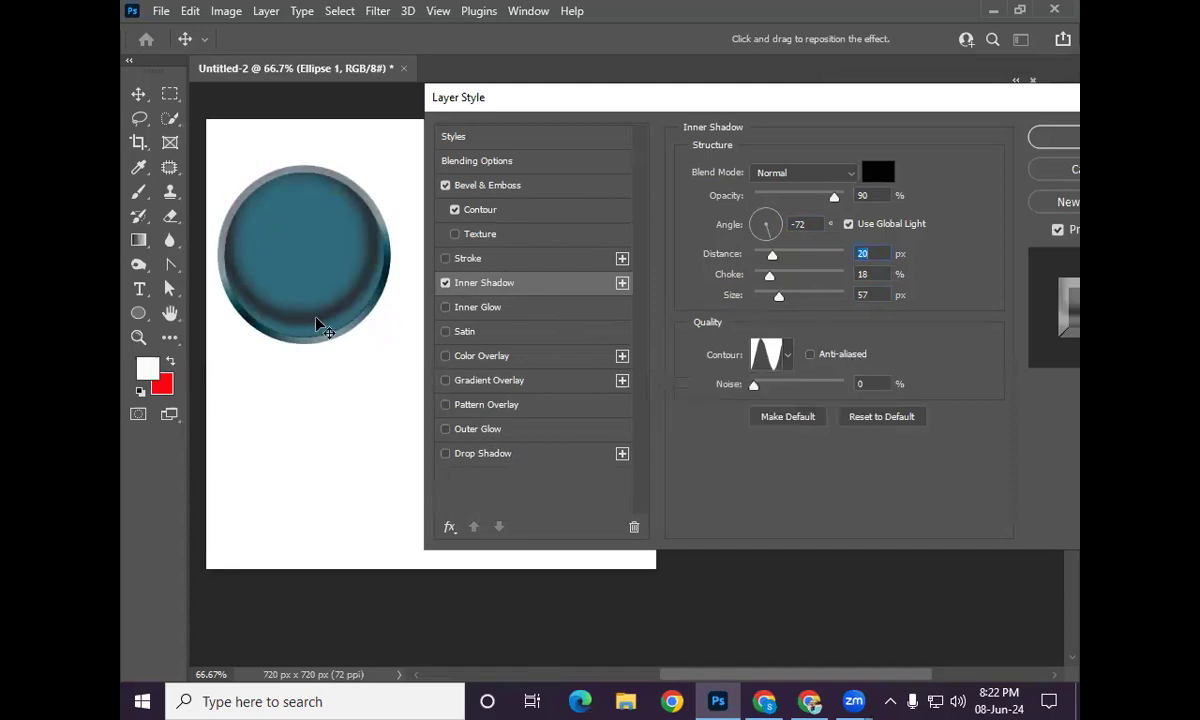
pyautogui.click(447, 284)
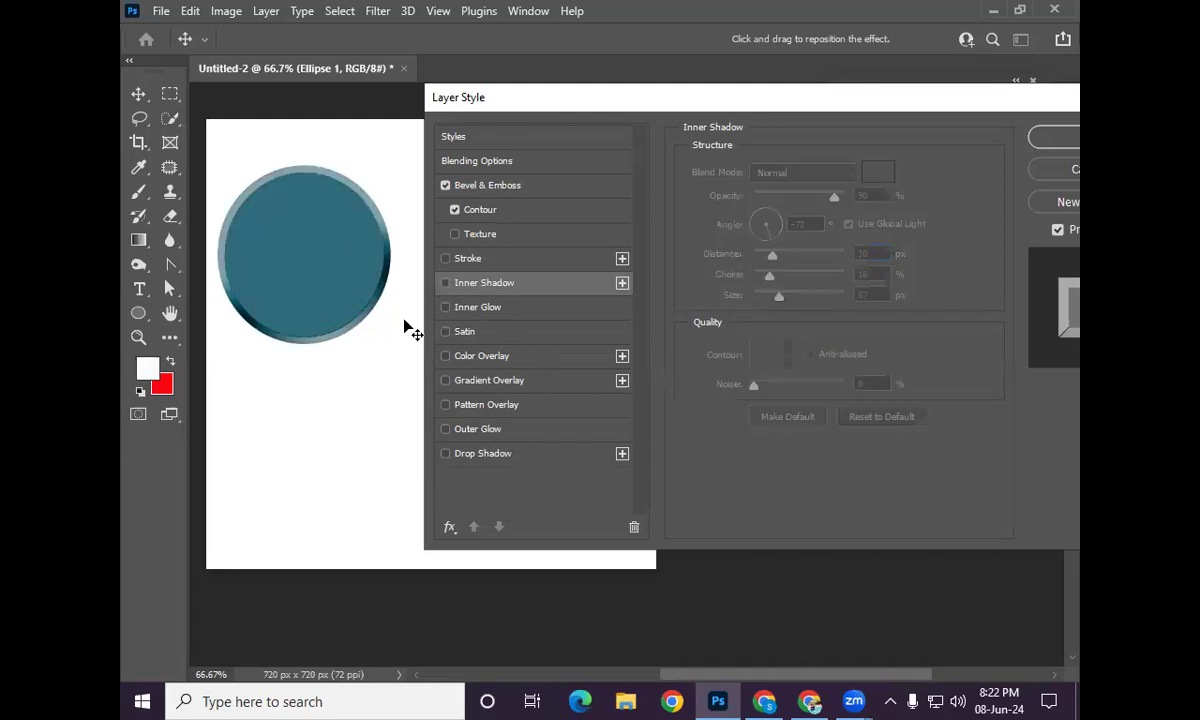
# Step: Enable Inner Glow on the ellipse and set its colour to bright red (#fd0b0d)
pyautogui.click(490, 309)
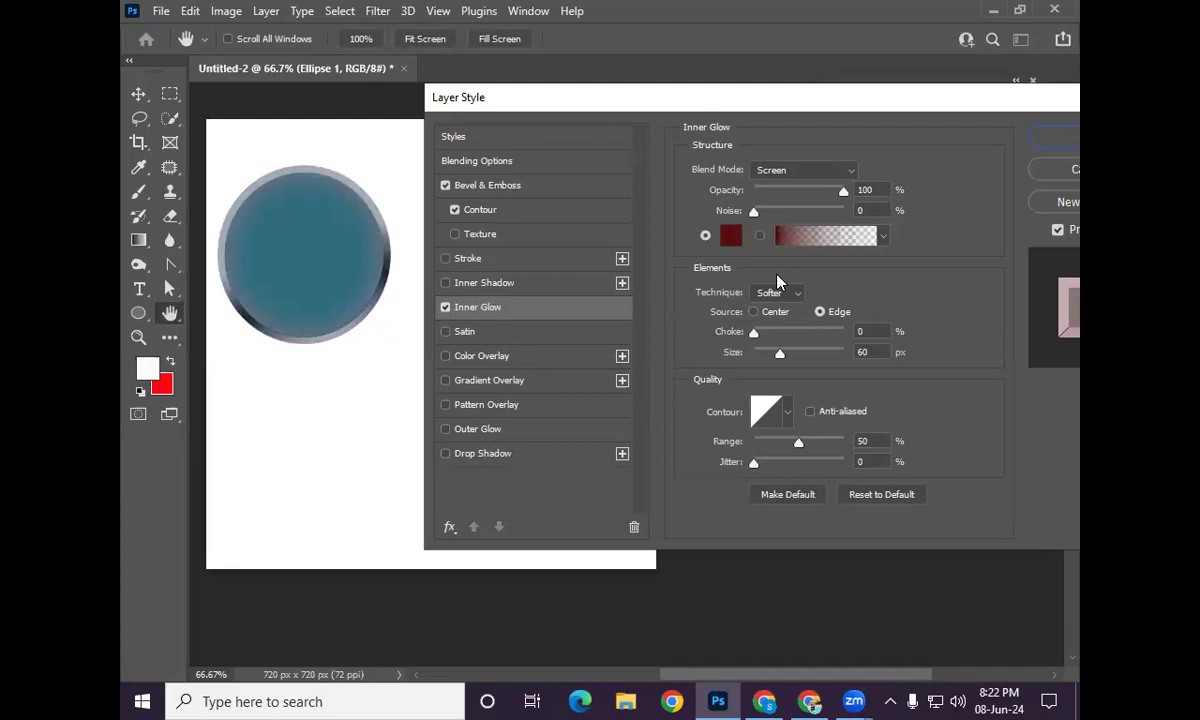
pyautogui.click(731, 235)
pyautogui.click(557, 358)
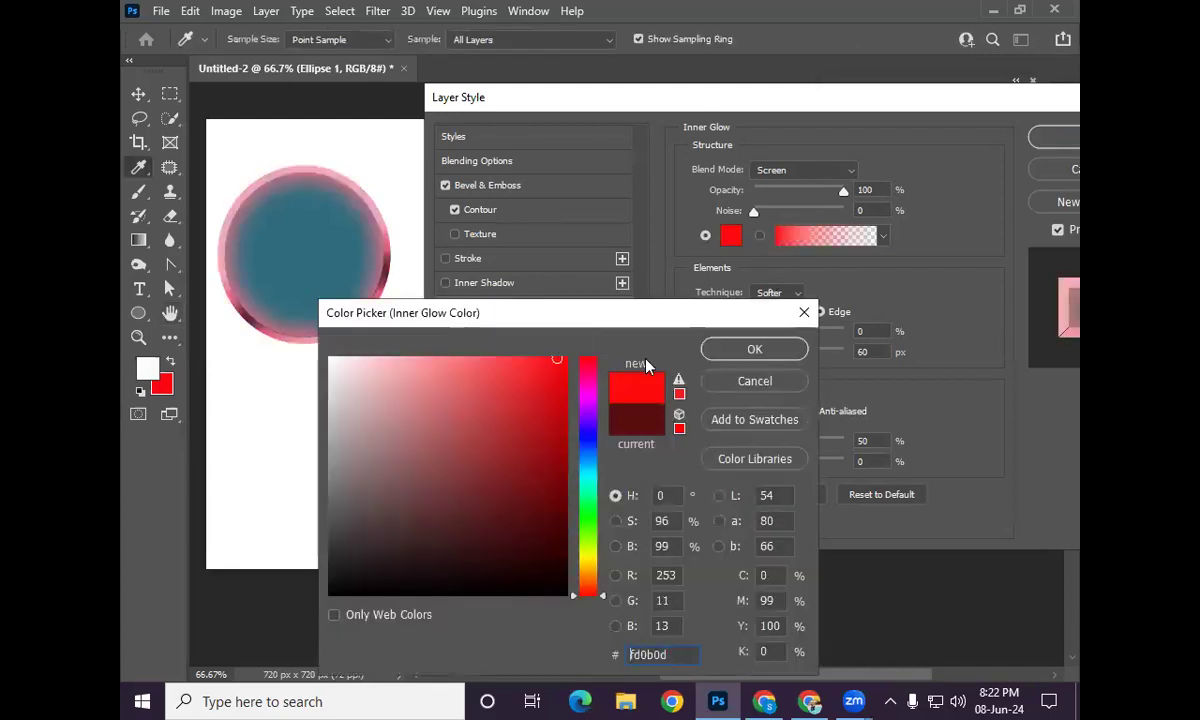
pyautogui.click(735, 350)
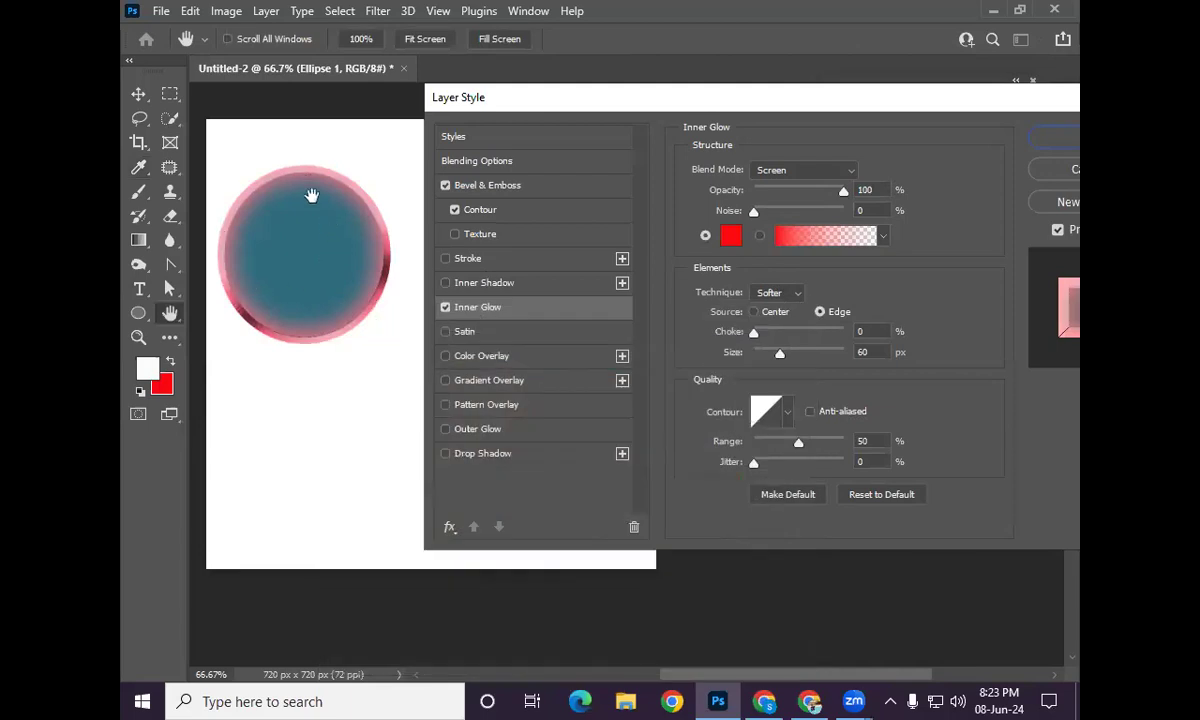
# Step: Lower the inner glow's opacity to 85%, try a size of 139 px and reduce the size to 43 px
pyautogui.moveTo(845, 195)
pyautogui.mouseDown()
pyautogui.moveTo(793, 195)
pyautogui.moveTo(831, 195)
pyautogui.mouseUp()
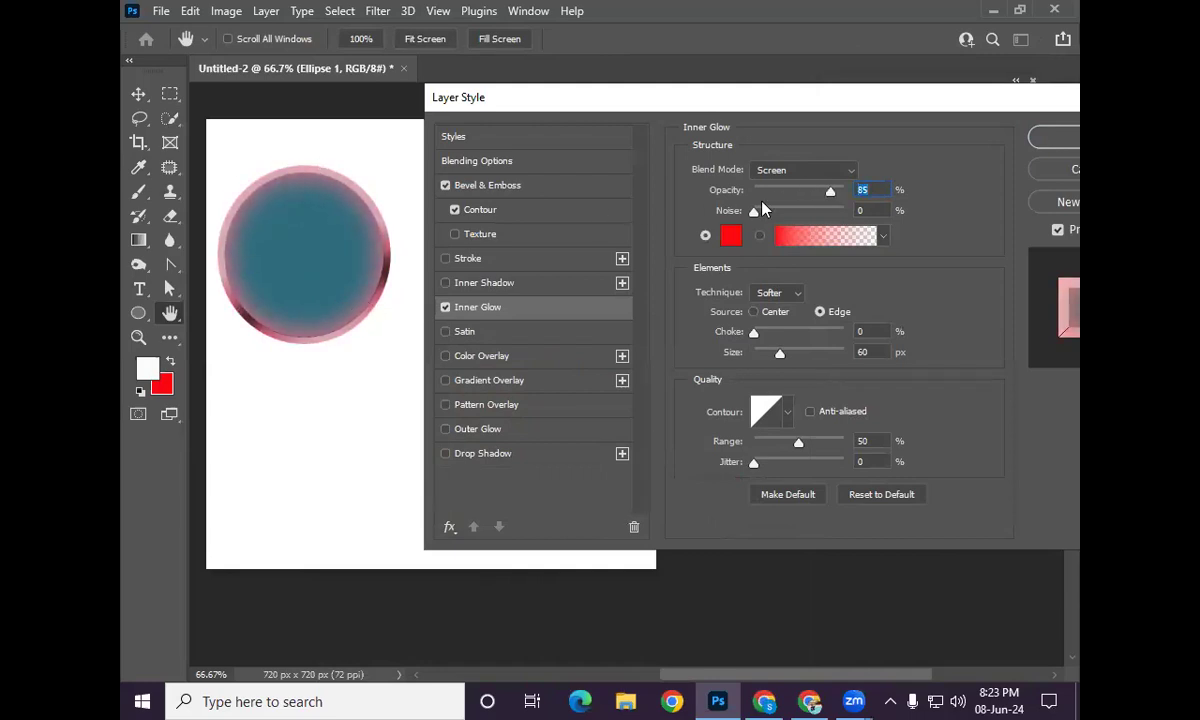
pyautogui.moveTo(780, 353); pyautogui.dragTo(795, 354)
pyautogui.click(805, 357)
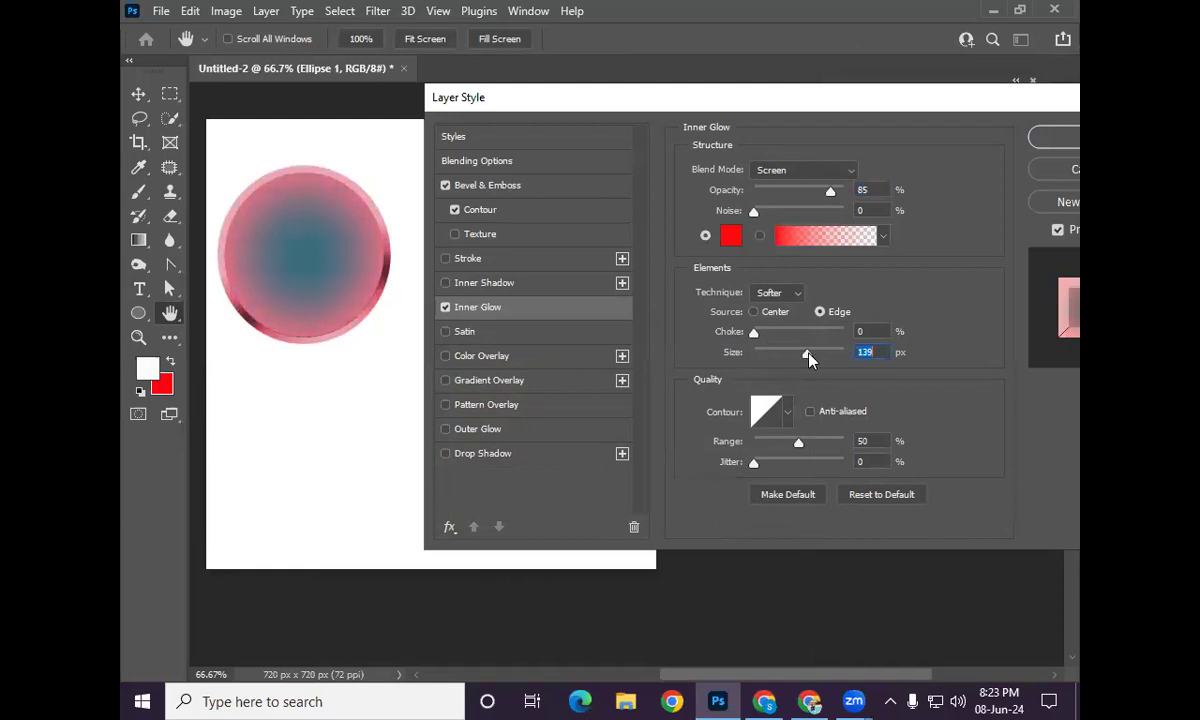
pyautogui.moveTo(805, 357); pyautogui.dragTo(776, 360)
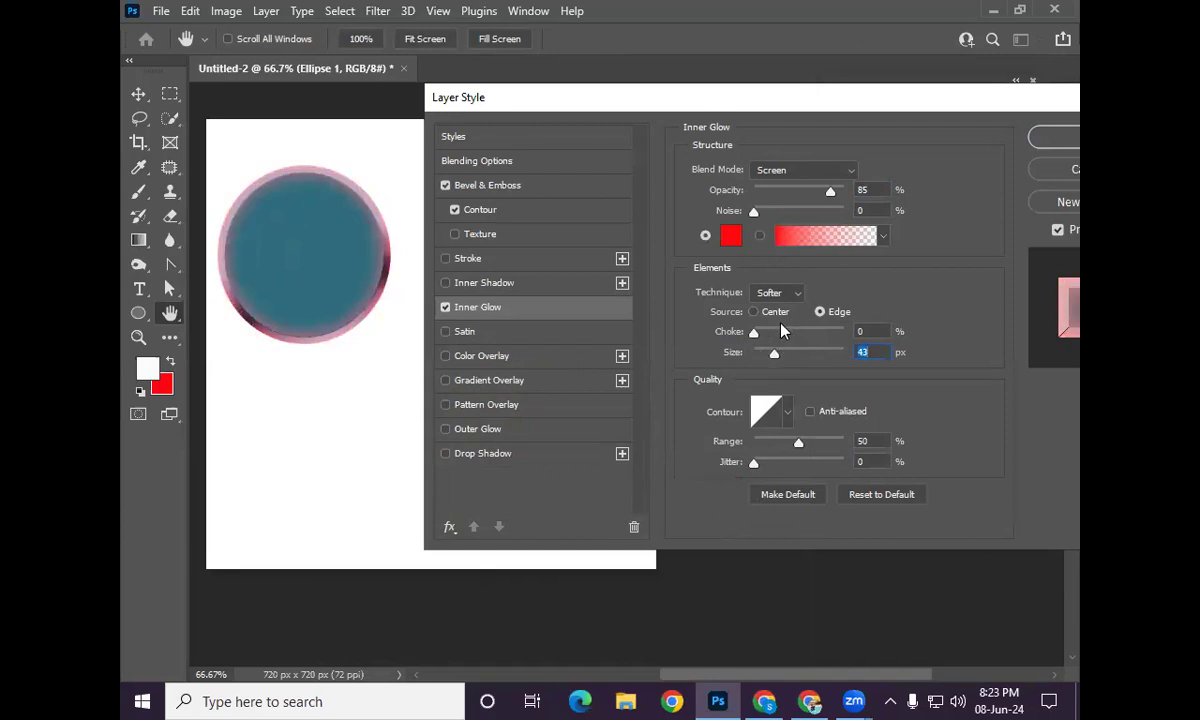
# Step: Compare the Center and Edge sources of the inner glow, leave it on Edge and disable the effect
pyautogui.click(769, 316)
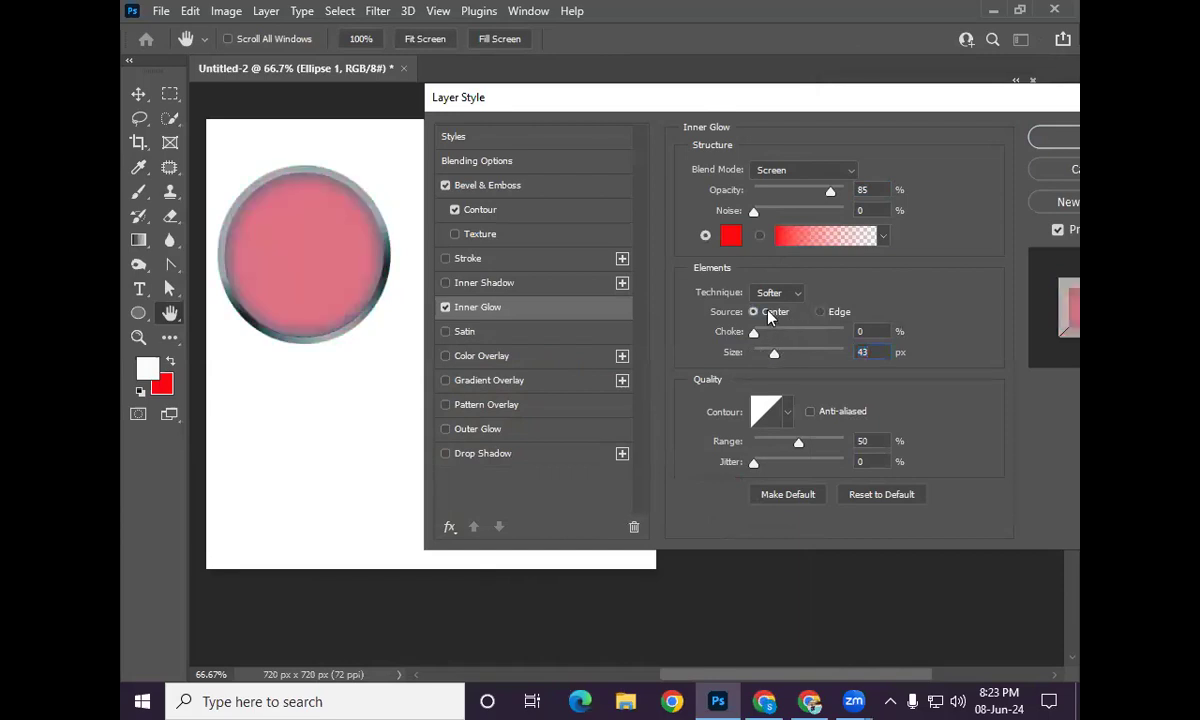
pyautogui.click(820, 313)
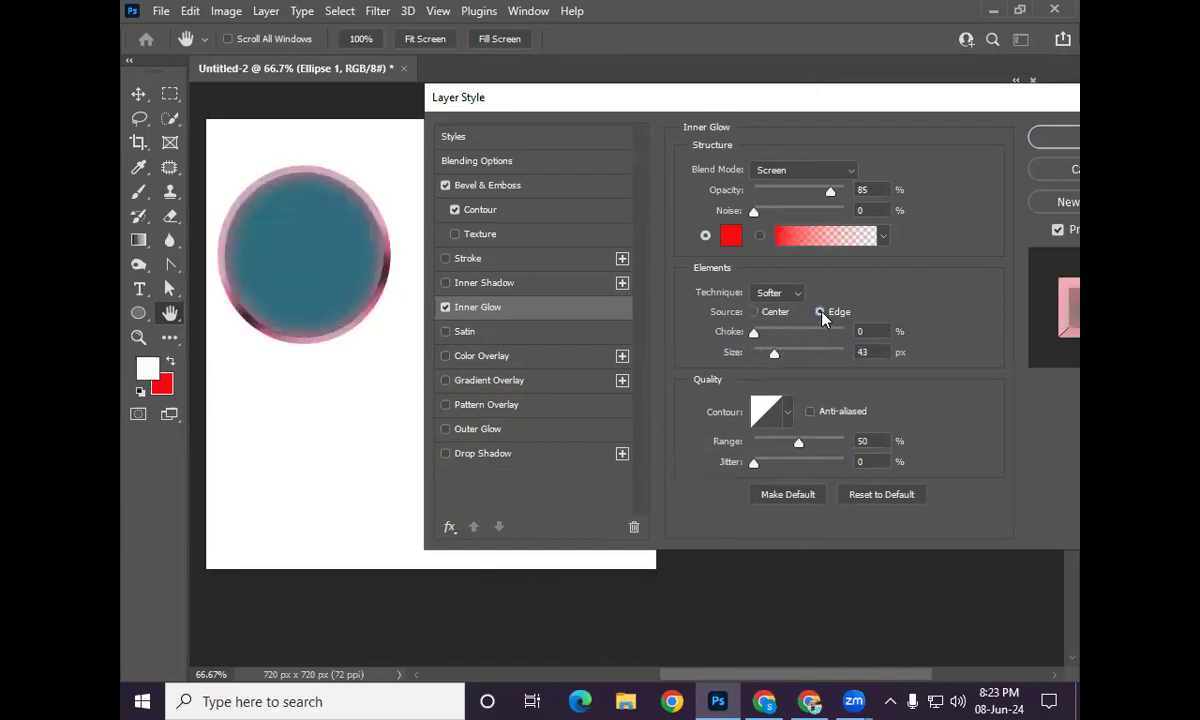
pyautogui.click(766, 313)
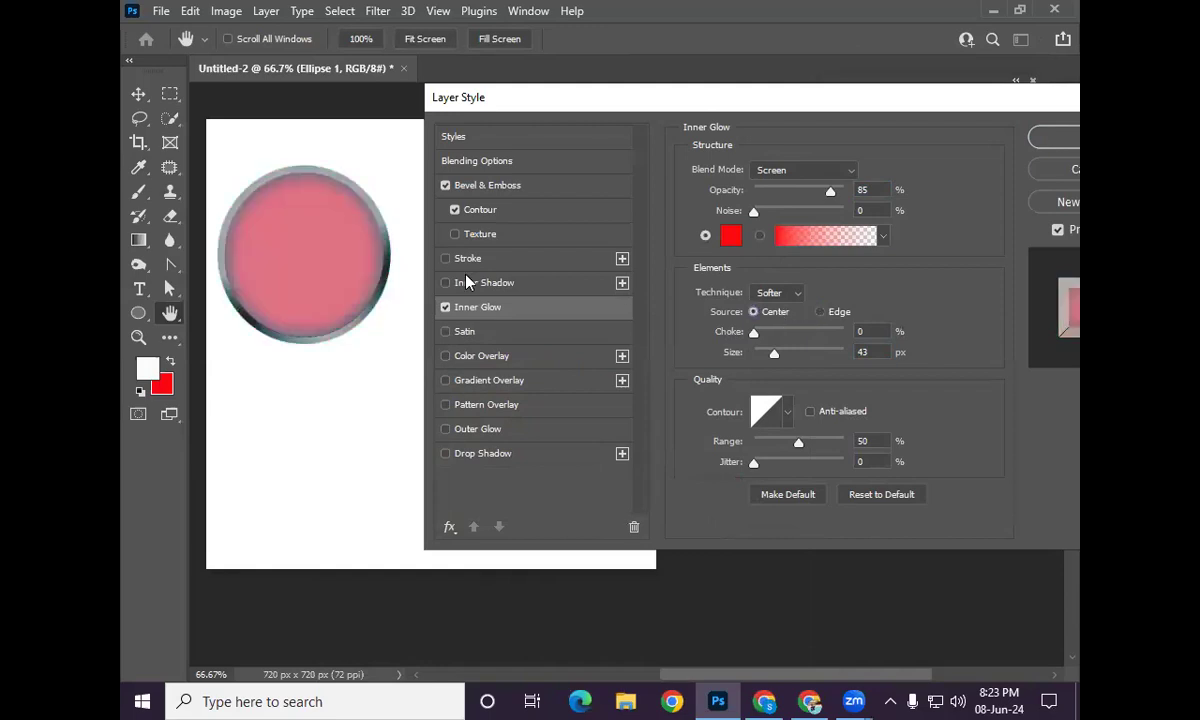
pyautogui.click(818, 311)
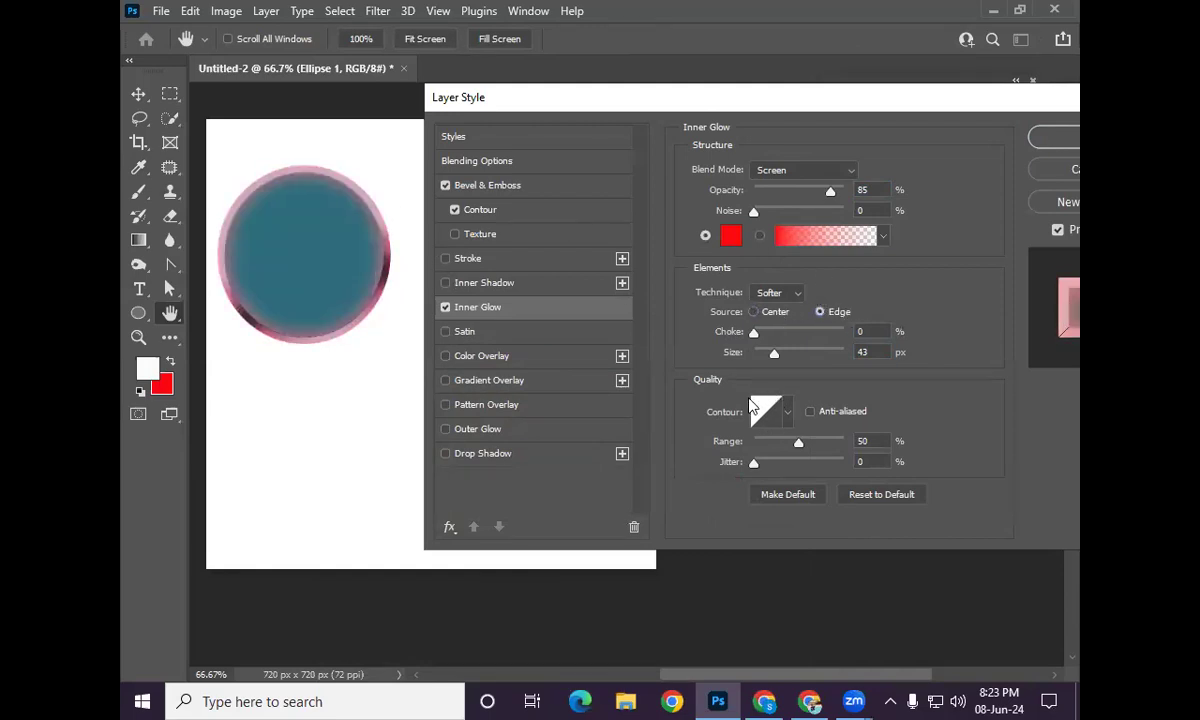
pyautogui.click(788, 412)
pyautogui.click(934, 395)
pyautogui.click(446, 307)
# Step: Enable Satin on the ellipse with 57% opacity and change its colour to magenta
pyautogui.click(503, 333)
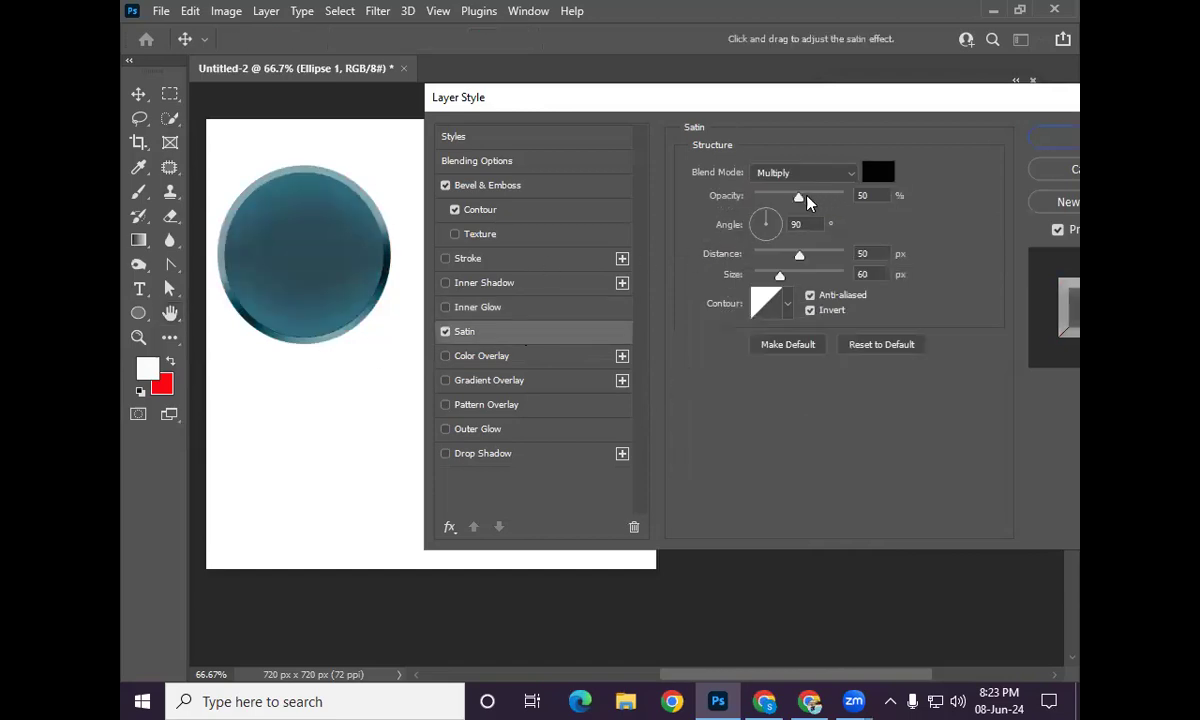
pyautogui.moveTo(797, 198); pyautogui.dragTo(805, 198)
pyautogui.click(878, 173)
pyautogui.click(585, 370)
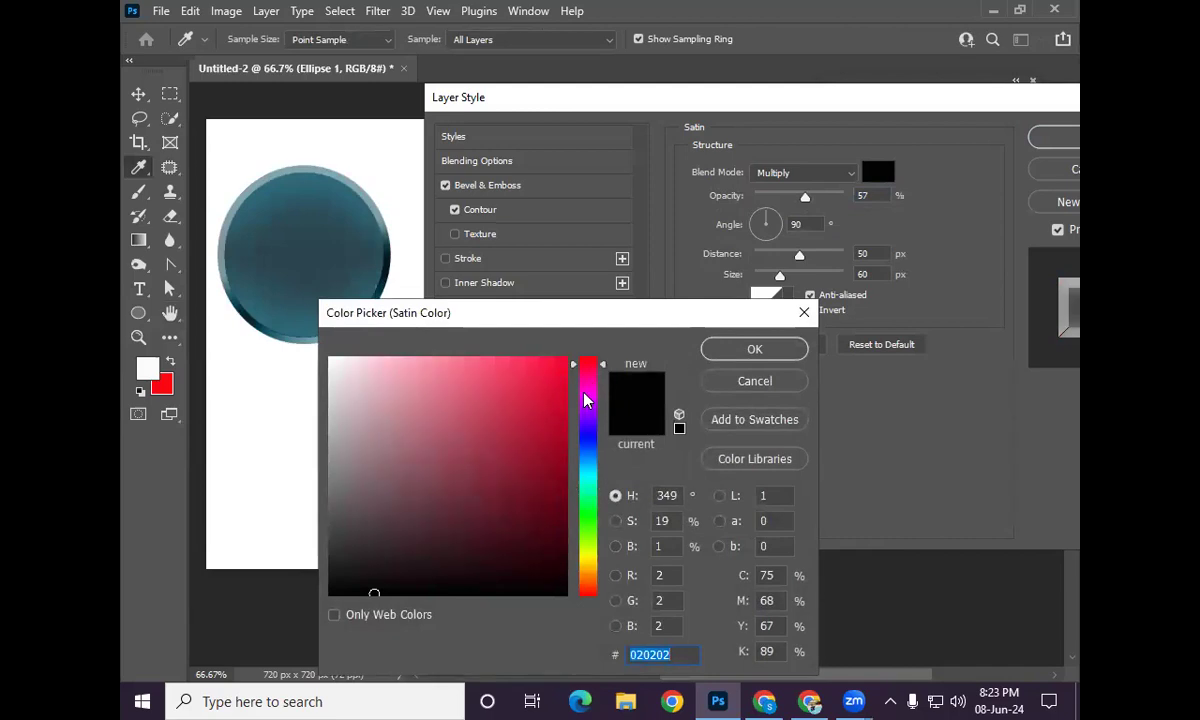
pyautogui.click(585, 400)
pyautogui.click(563, 364)
pyautogui.click(754, 349)
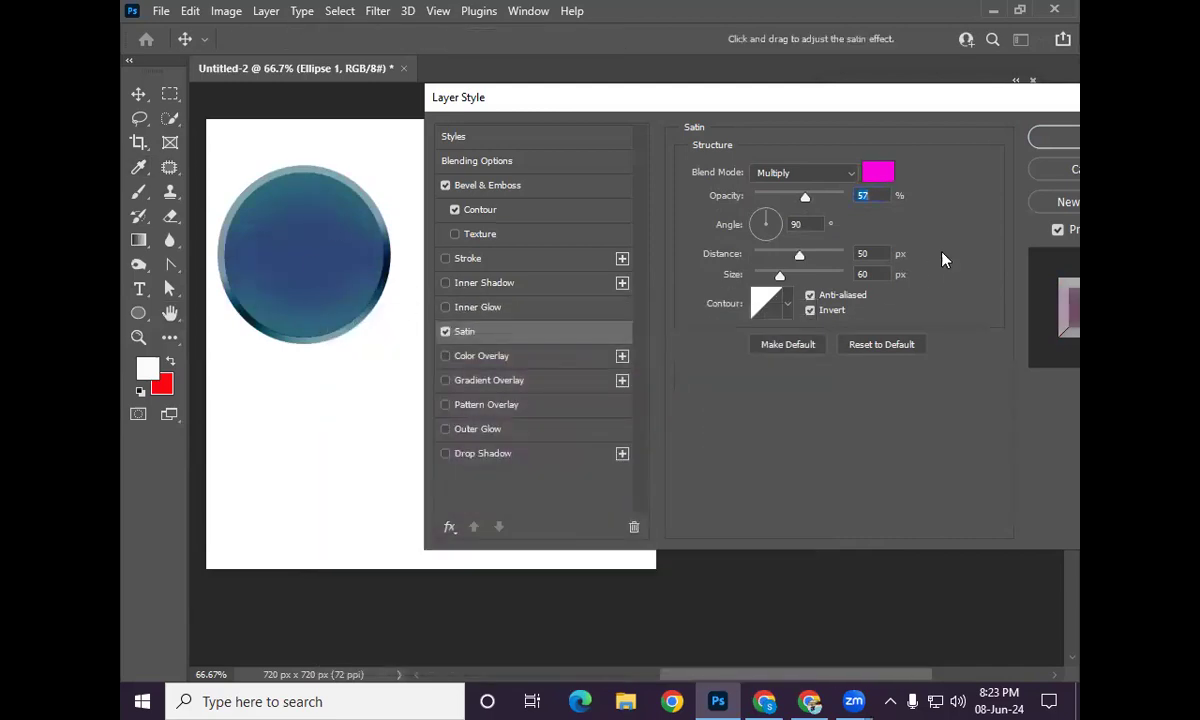
# Step: Set the satin's opacity to 100%, distance to 125 px and size to 9 px, and disable the effect
pyautogui.moveTo(805, 198); pyautogui.dragTo(858, 201)
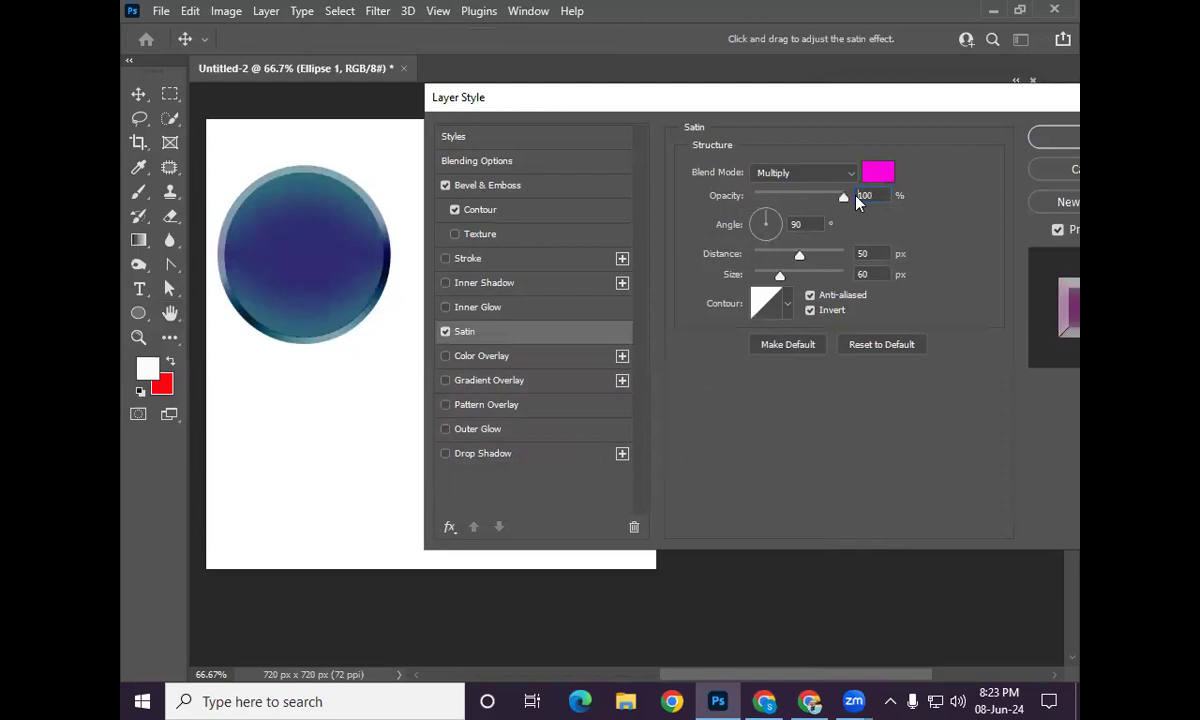
pyautogui.moveTo(811, 257); pyautogui.dragTo(762, 279)
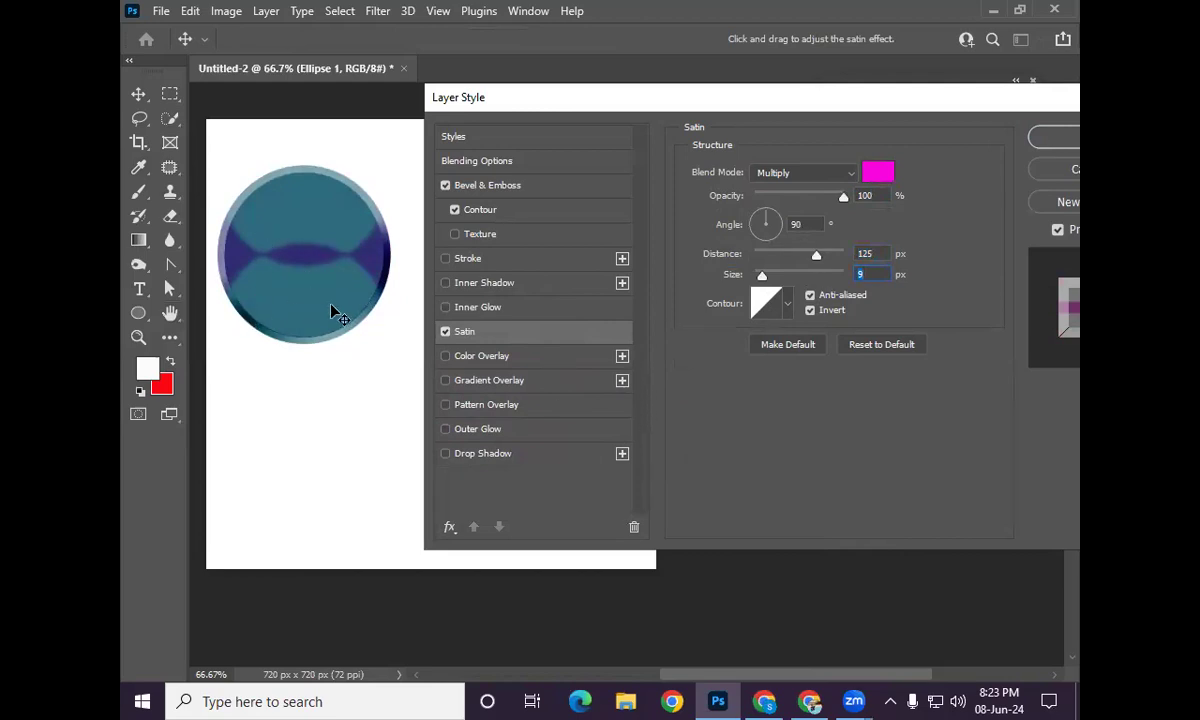
pyautogui.click(445, 332)
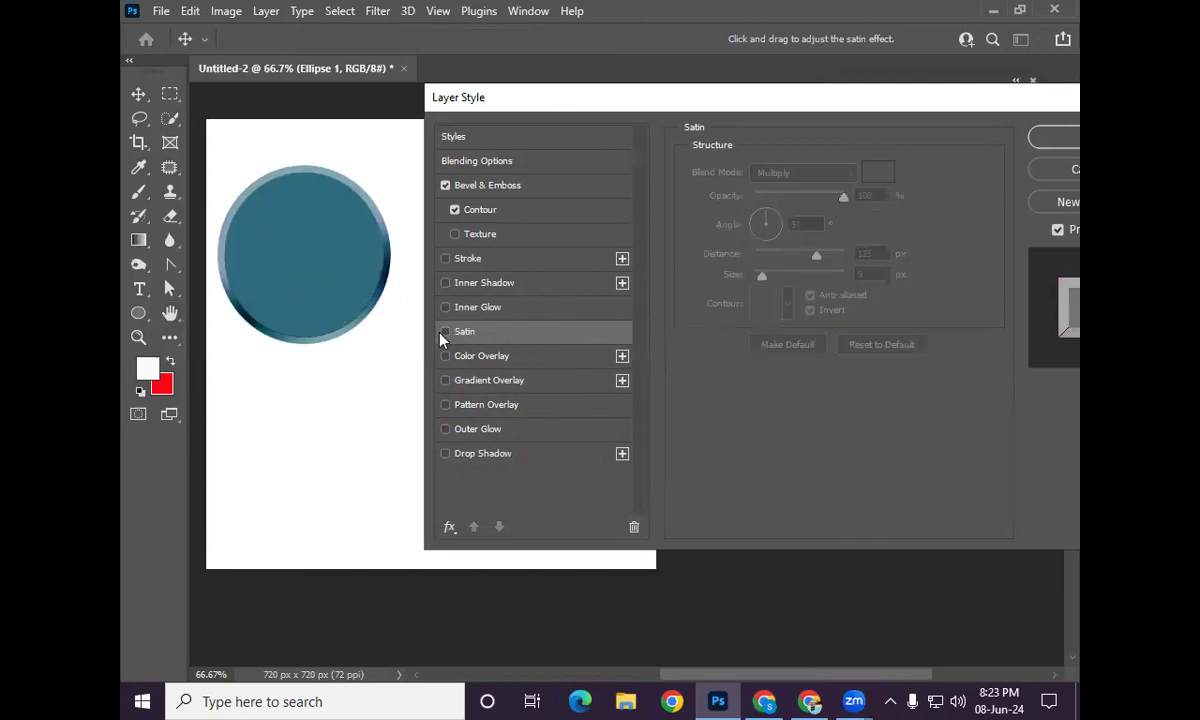
# Step: Enable Color Overlay on the ellipse, try blue and green shades, cancel the colour change and disable the effect
pyautogui.click(511, 358)
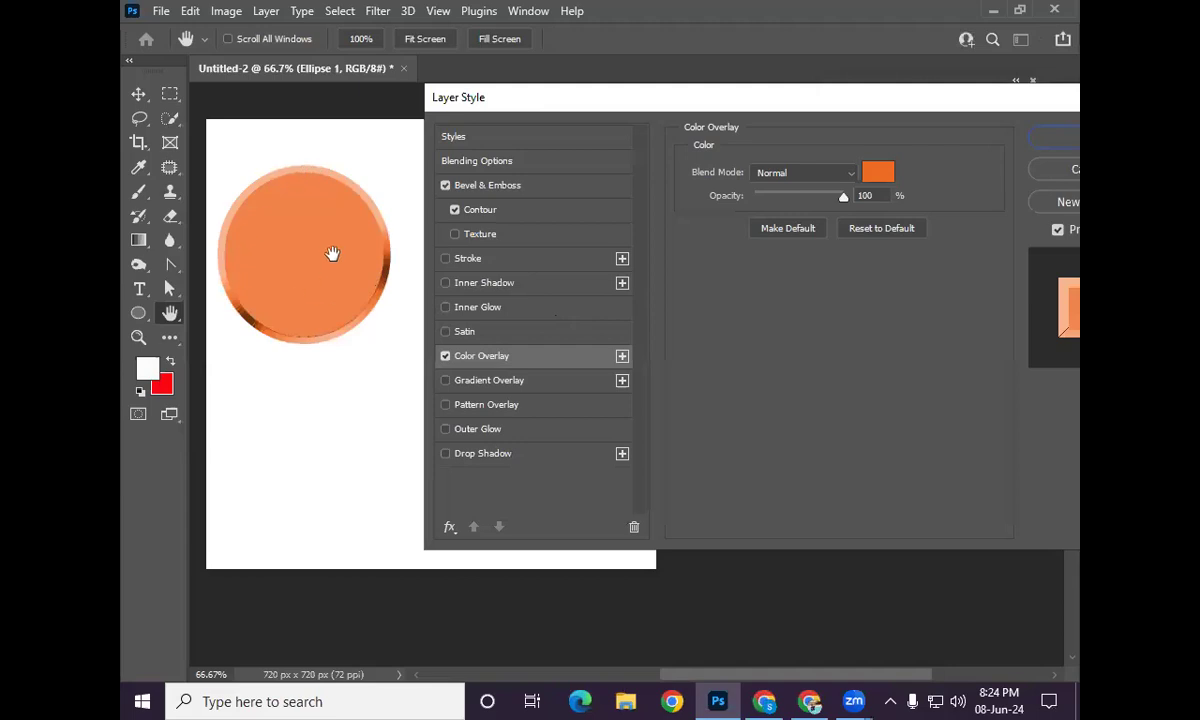
pyautogui.click(886, 166)
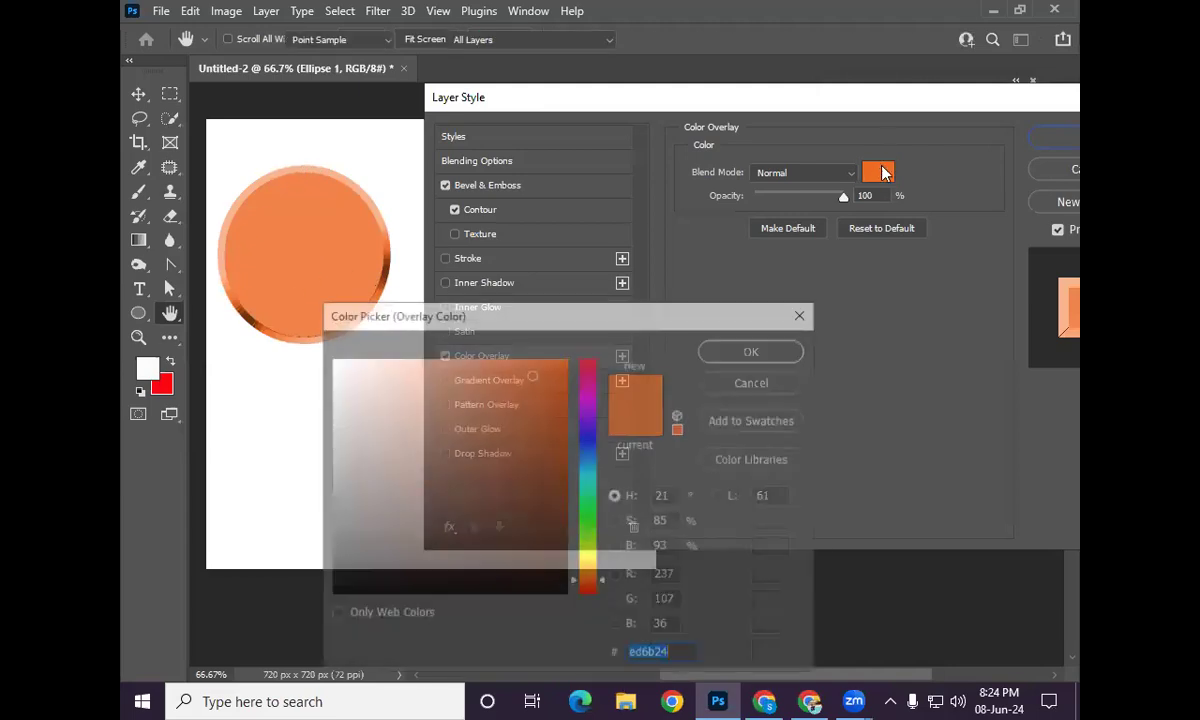
pyautogui.click(592, 447)
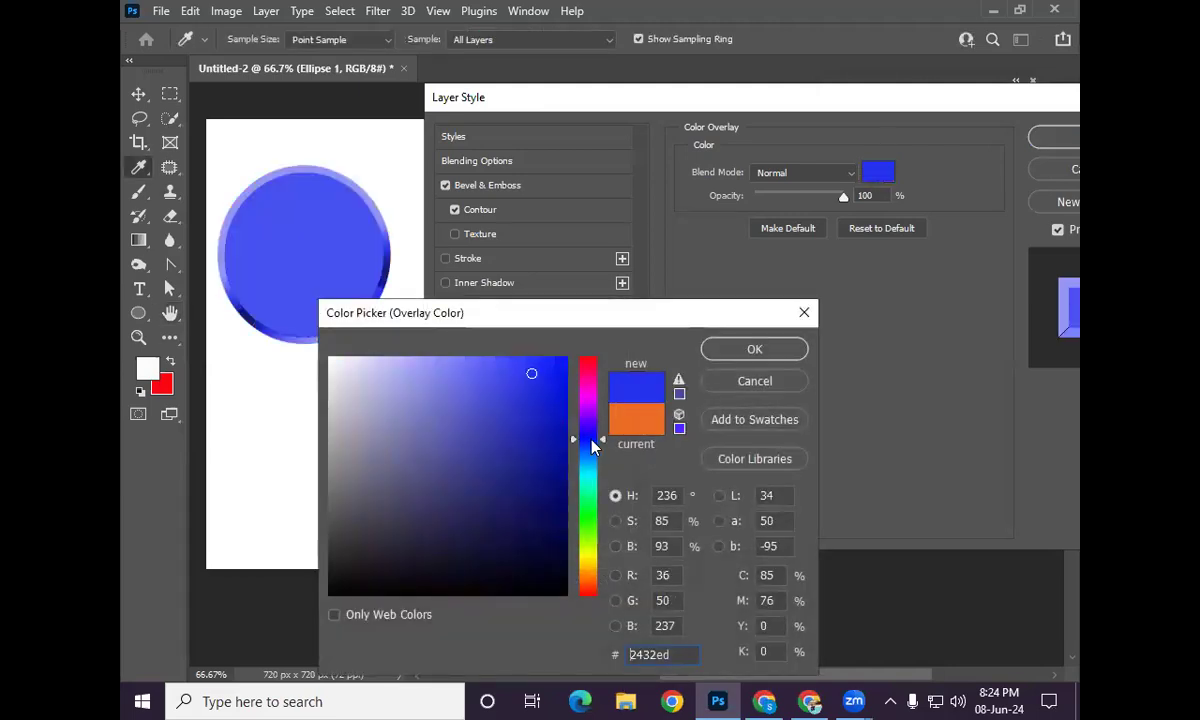
pyautogui.click(592, 513)
pyautogui.click(534, 438)
pyautogui.click(525, 463)
pyautogui.click(527, 512)
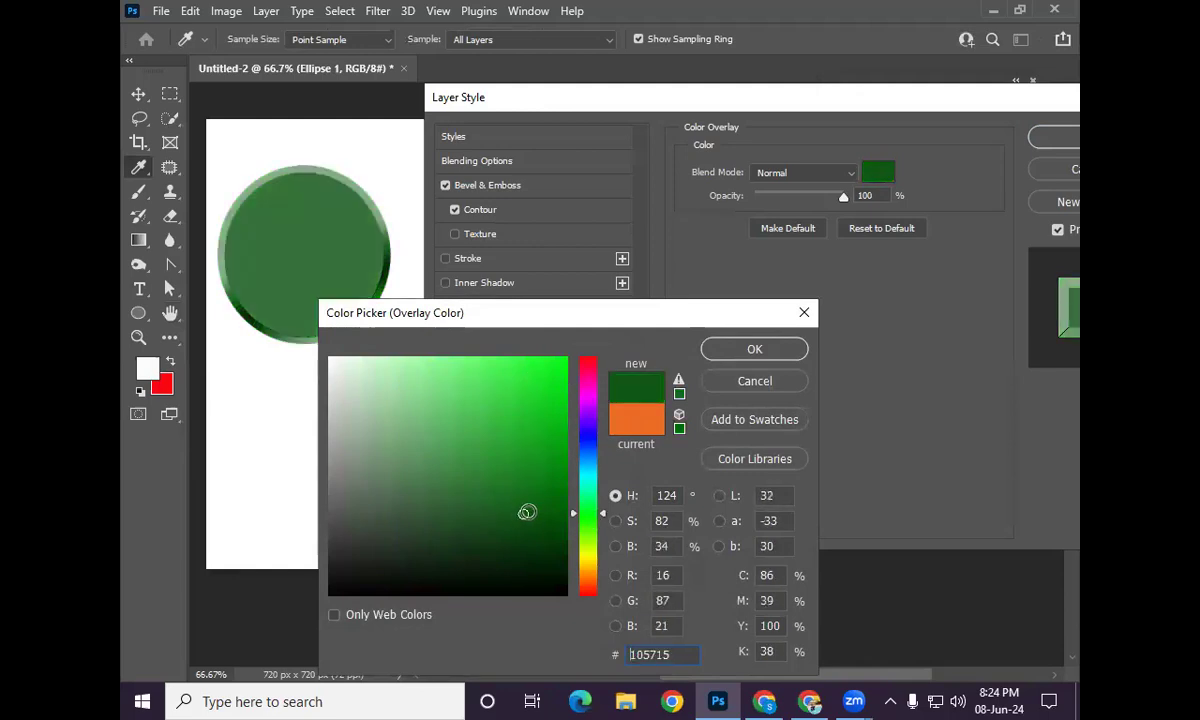
pyautogui.press('space')
pyautogui.click(810, 316)
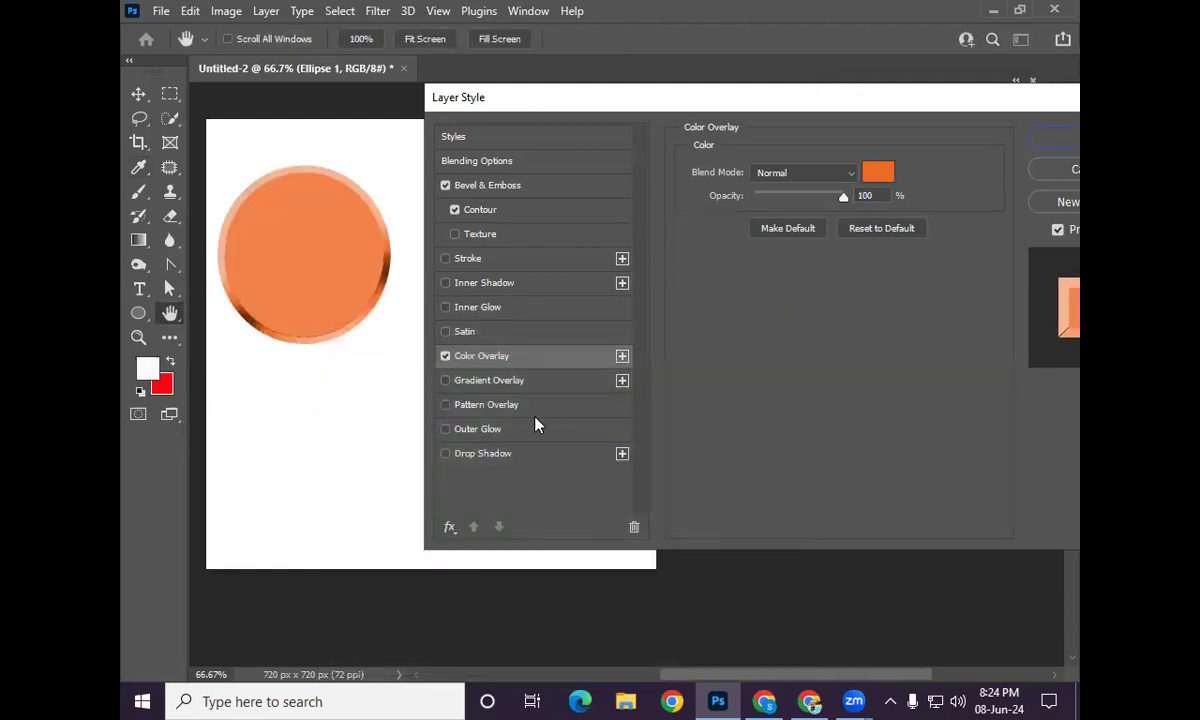
pyautogui.click(445, 357)
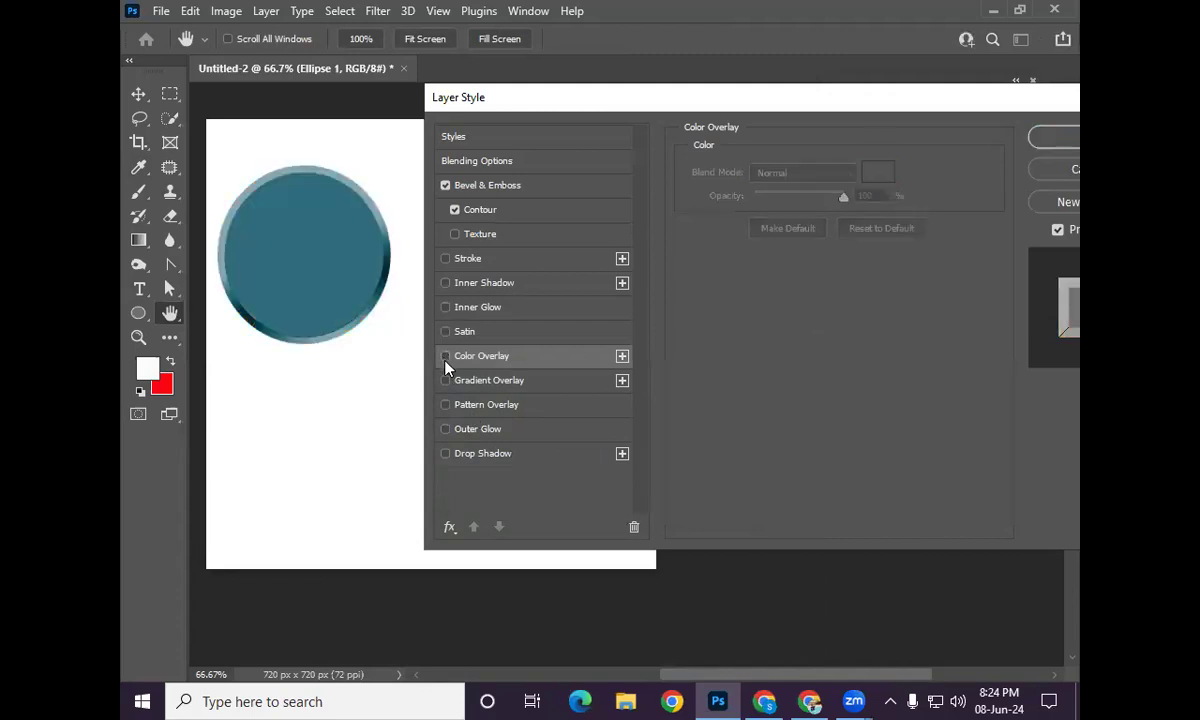
# Step: Enable Gradient Overlay on the ellipse and choose the Pink_06 preset from the Pinks gradients
pyautogui.click(489, 389)
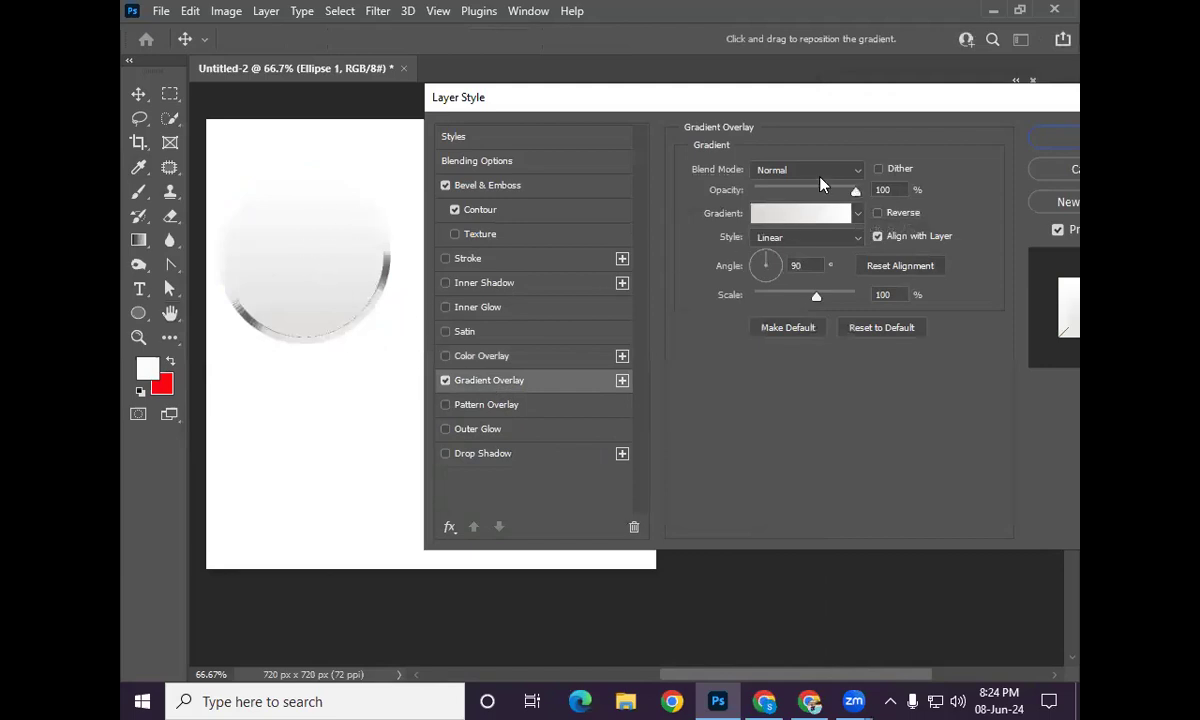
pyautogui.click(806, 220)
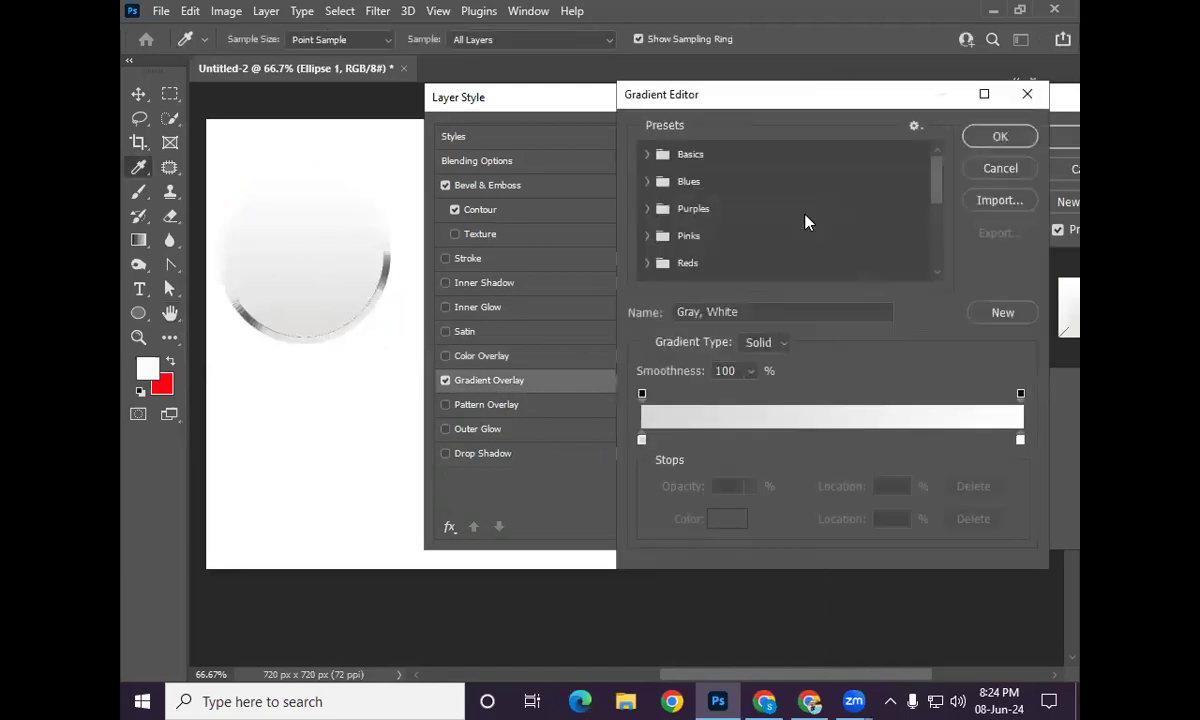
pyautogui.click(647, 235)
pyautogui.click(671, 265)
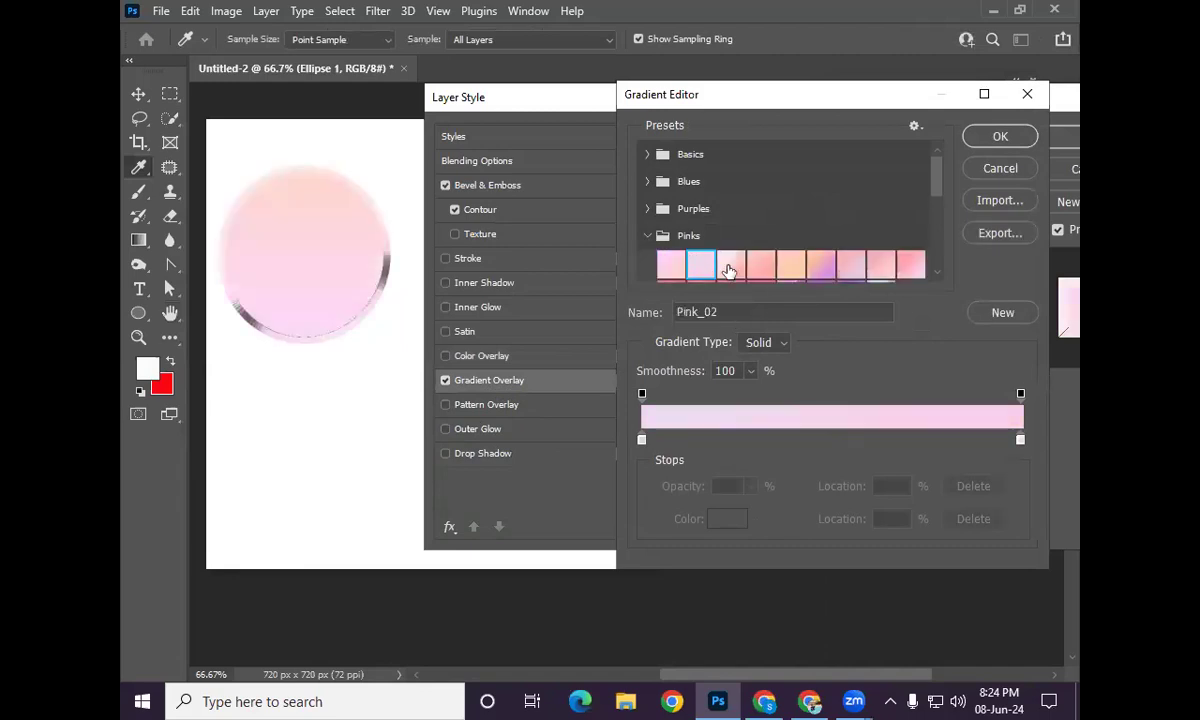
pyautogui.click(731, 265)
pyautogui.click(820, 265)
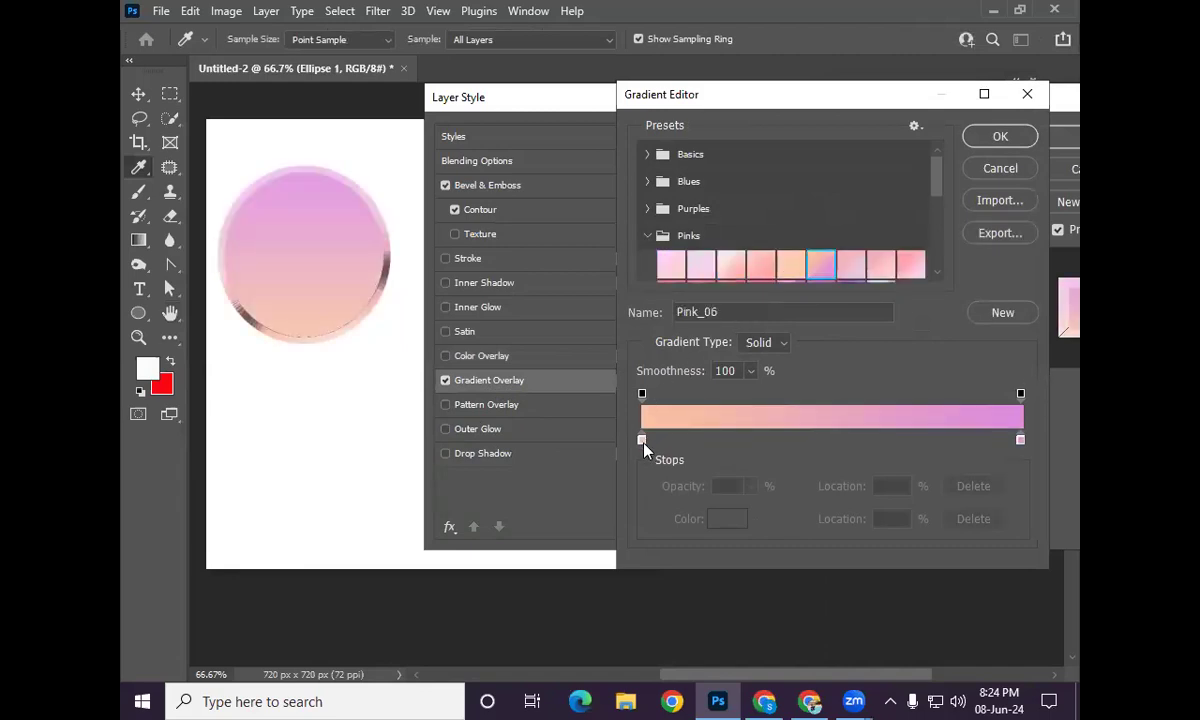
# Step: Change the gradient's starting colour stop to magenta (#f404db)
pyautogui.click(643, 441)
pyautogui.click(727, 519)
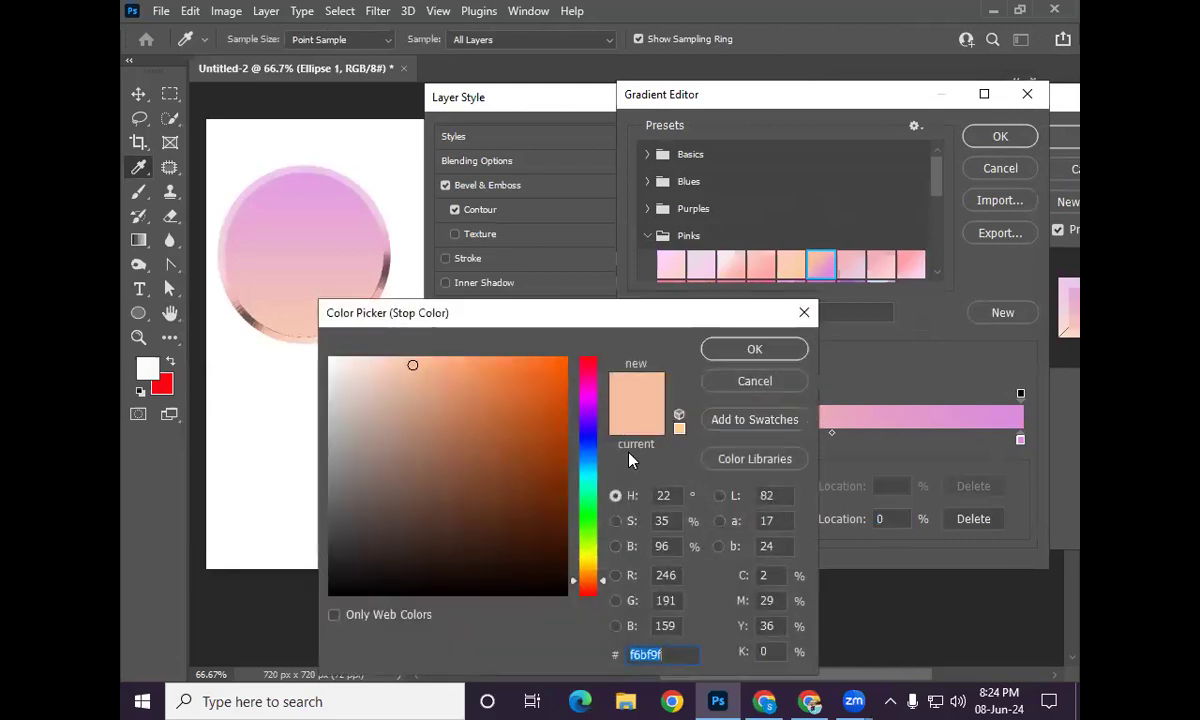
pyautogui.click(583, 392)
pyautogui.click(565, 360)
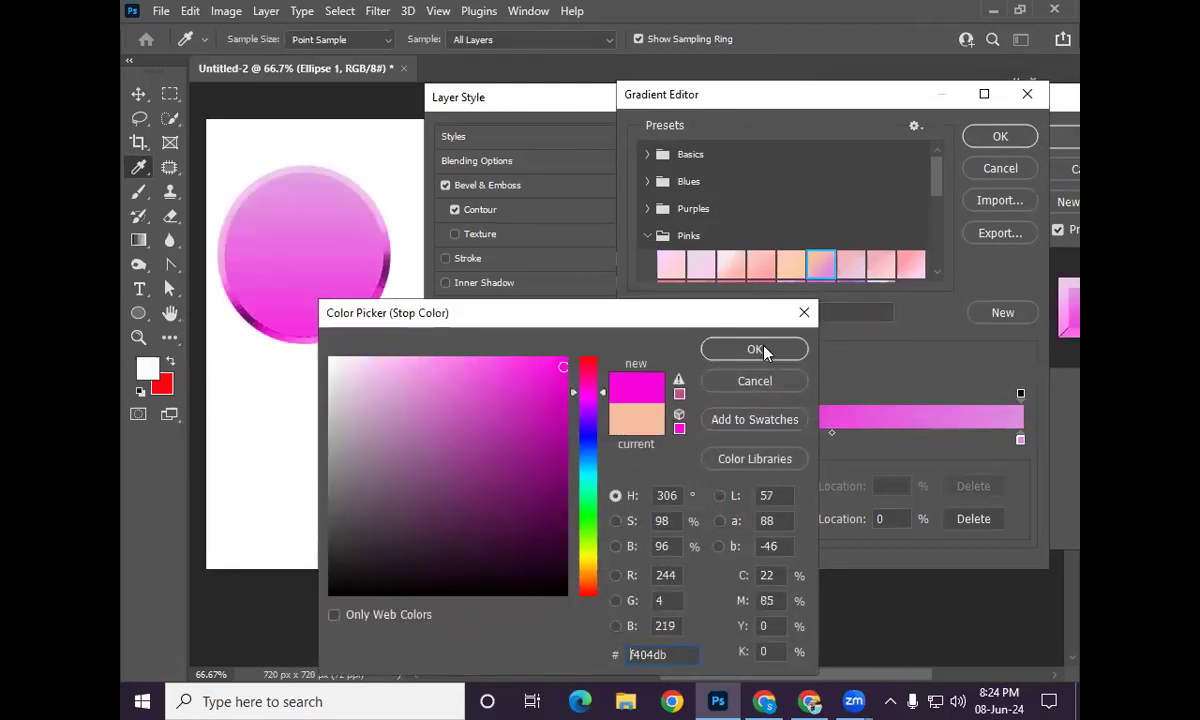
pyautogui.click(755, 349)
# Step: Change the gradient's ending colour stop to dark purple (#58065b), apply the edited gradient and disable Gradient Overlay
pyautogui.click(1020, 439)
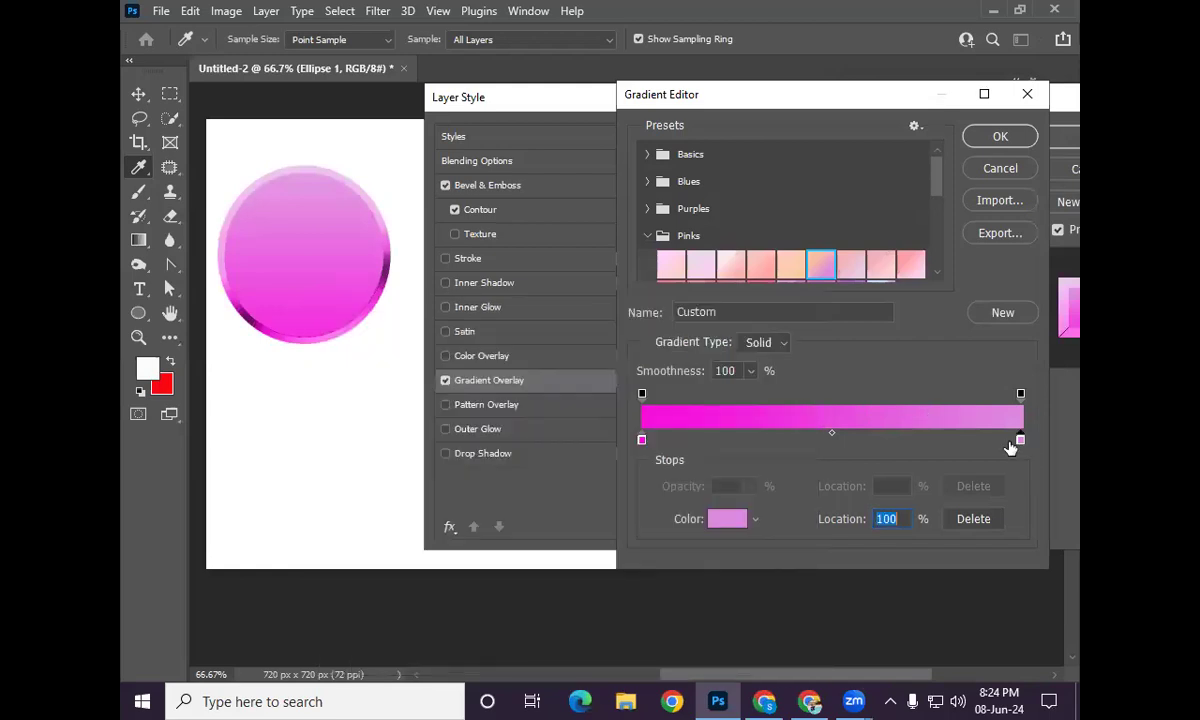
pyautogui.click(727, 519)
pyautogui.click(550, 510)
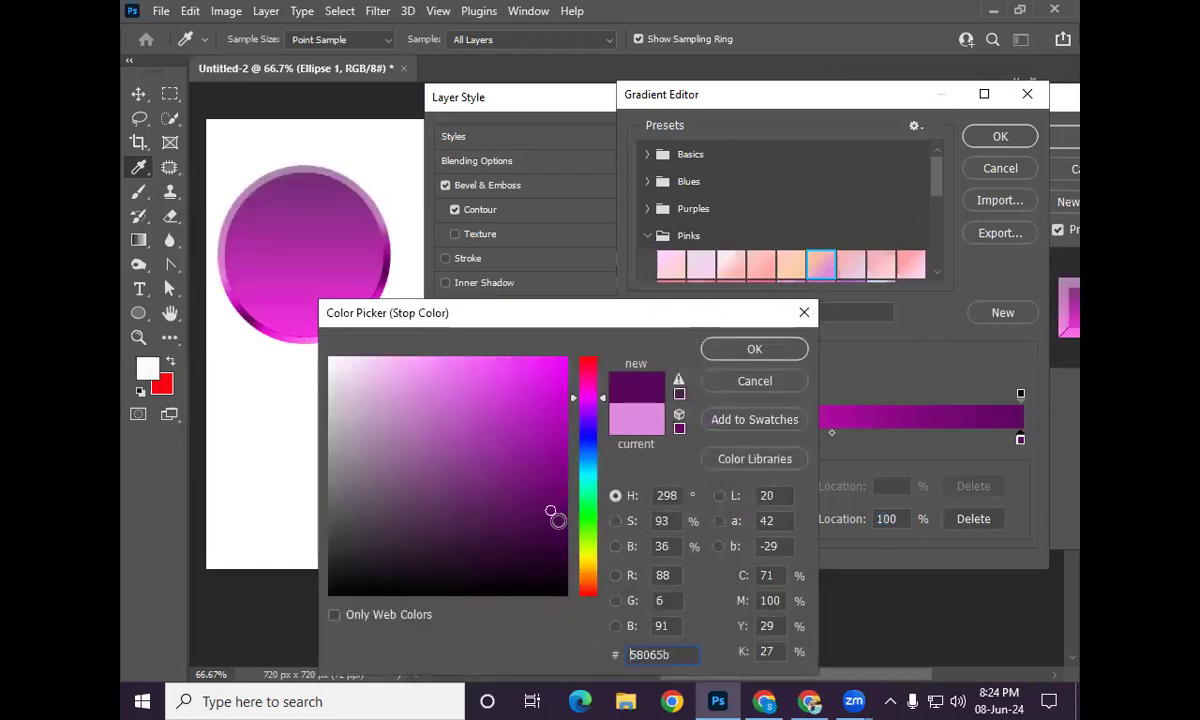
pyautogui.click(752, 350)
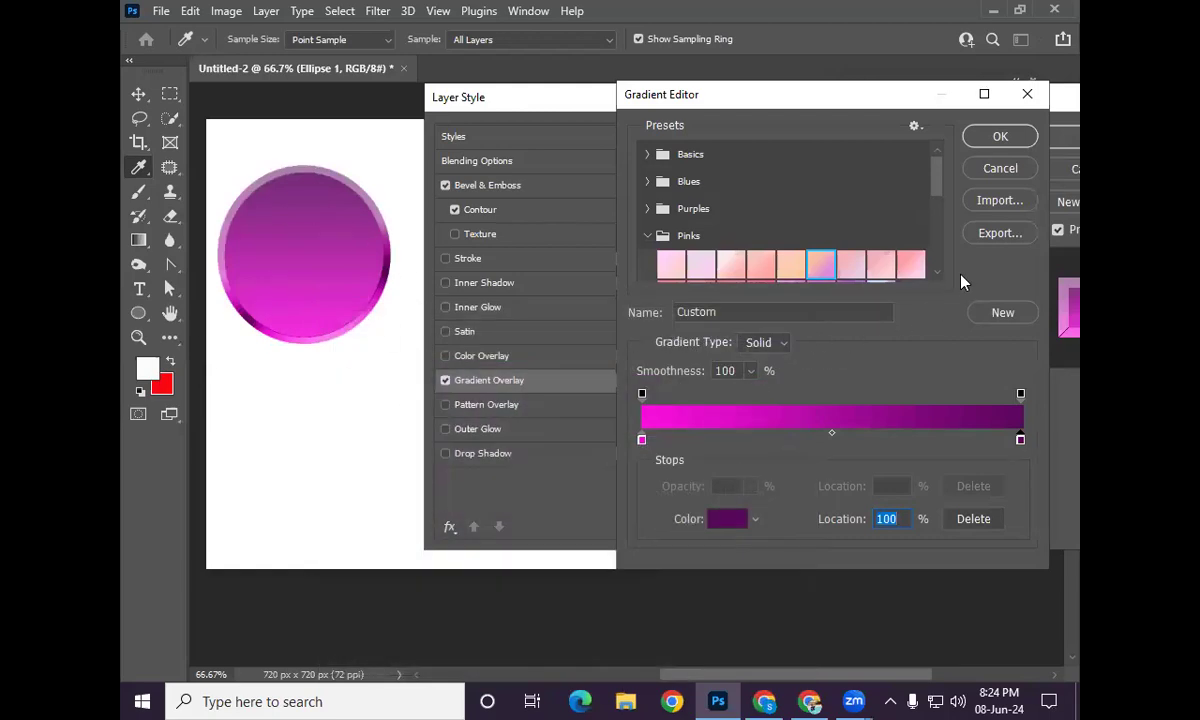
pyautogui.click(1000, 136)
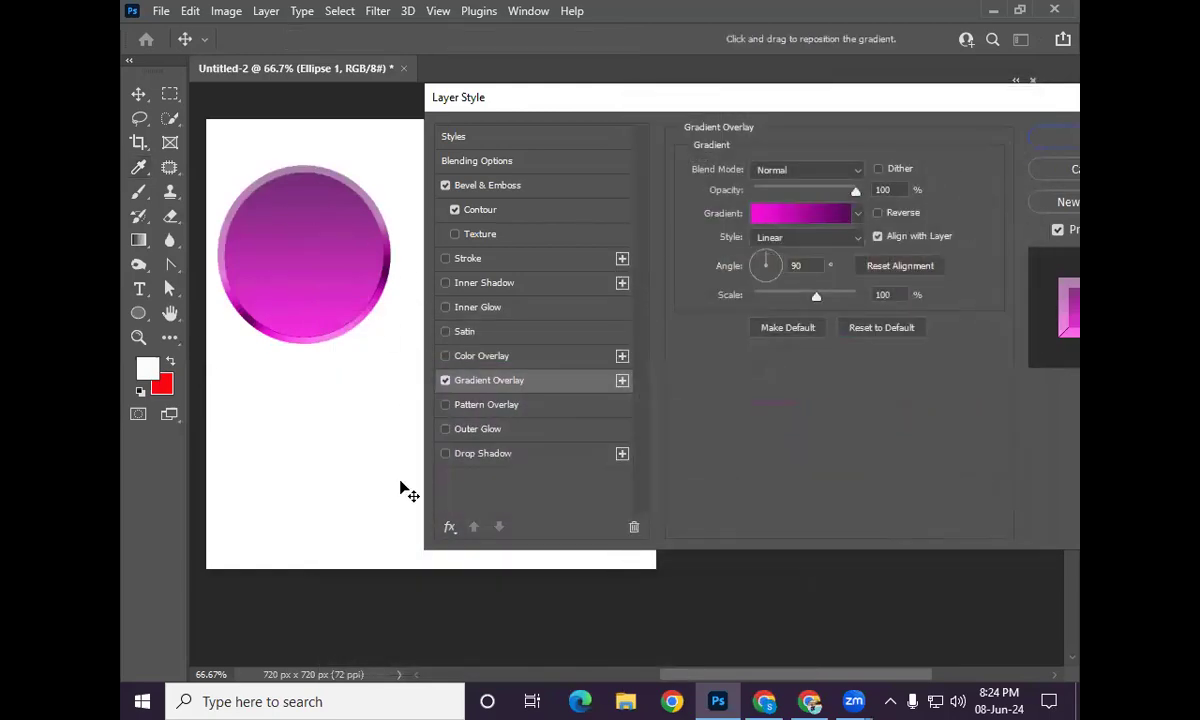
pyautogui.click(445, 381)
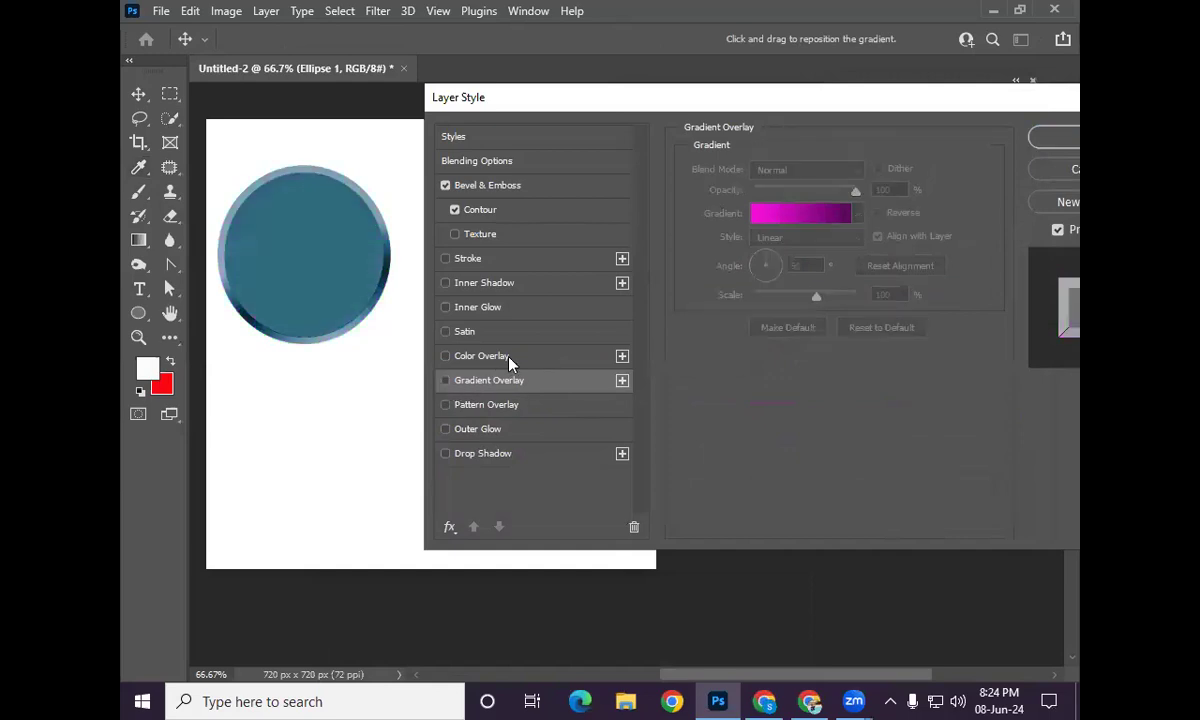
# Step: Enable Pattern Overlay on the ellipse, try the Trees patterns, choose the yellow tree pattern and disable the effect
pyautogui.click(485, 415)
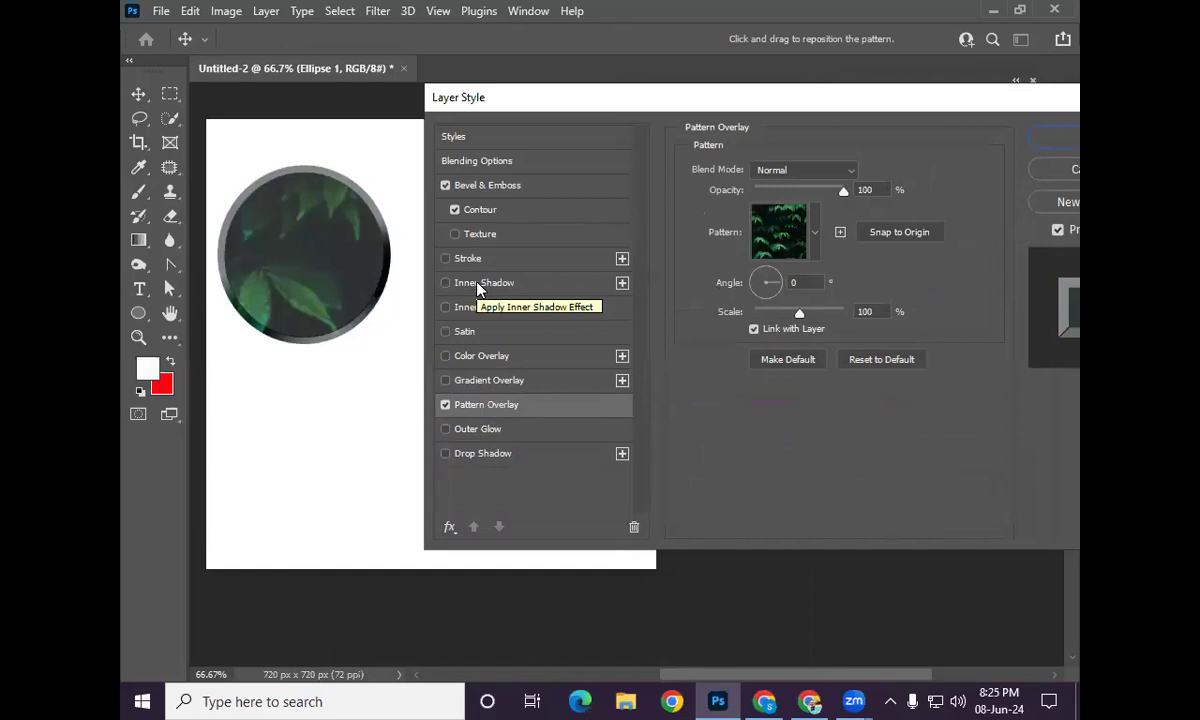
pyautogui.click(816, 233)
pyautogui.click(737, 339)
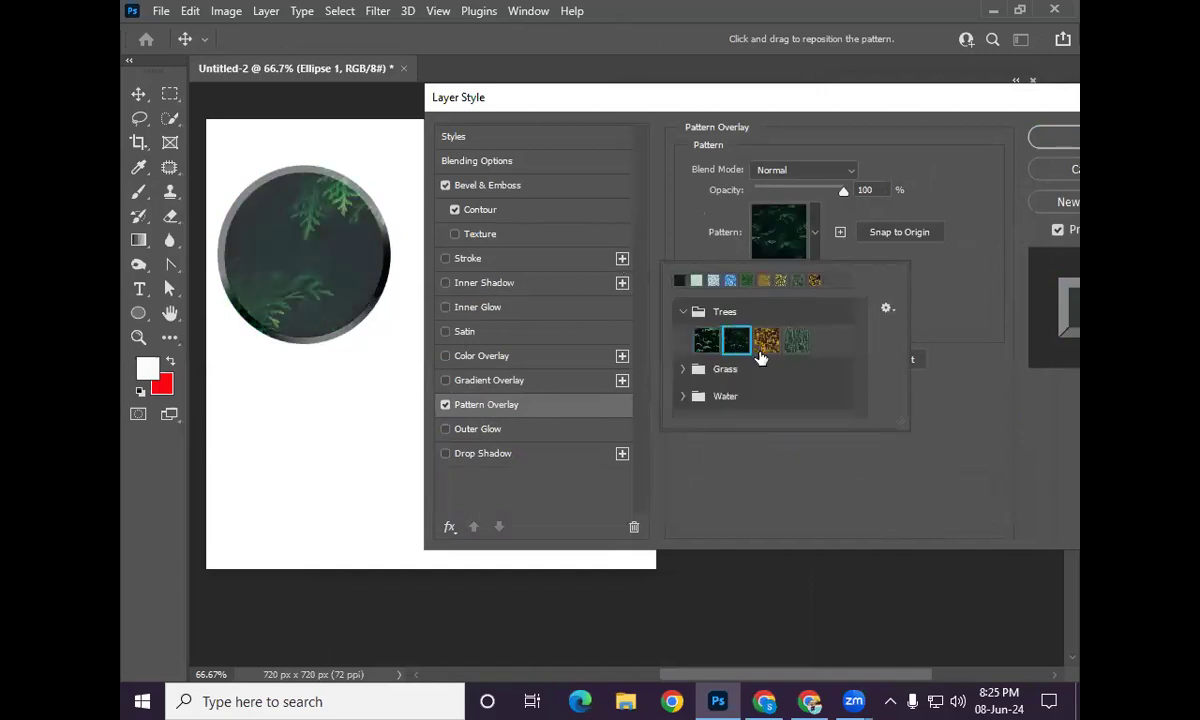
pyautogui.click(766, 344)
pyautogui.click(800, 346)
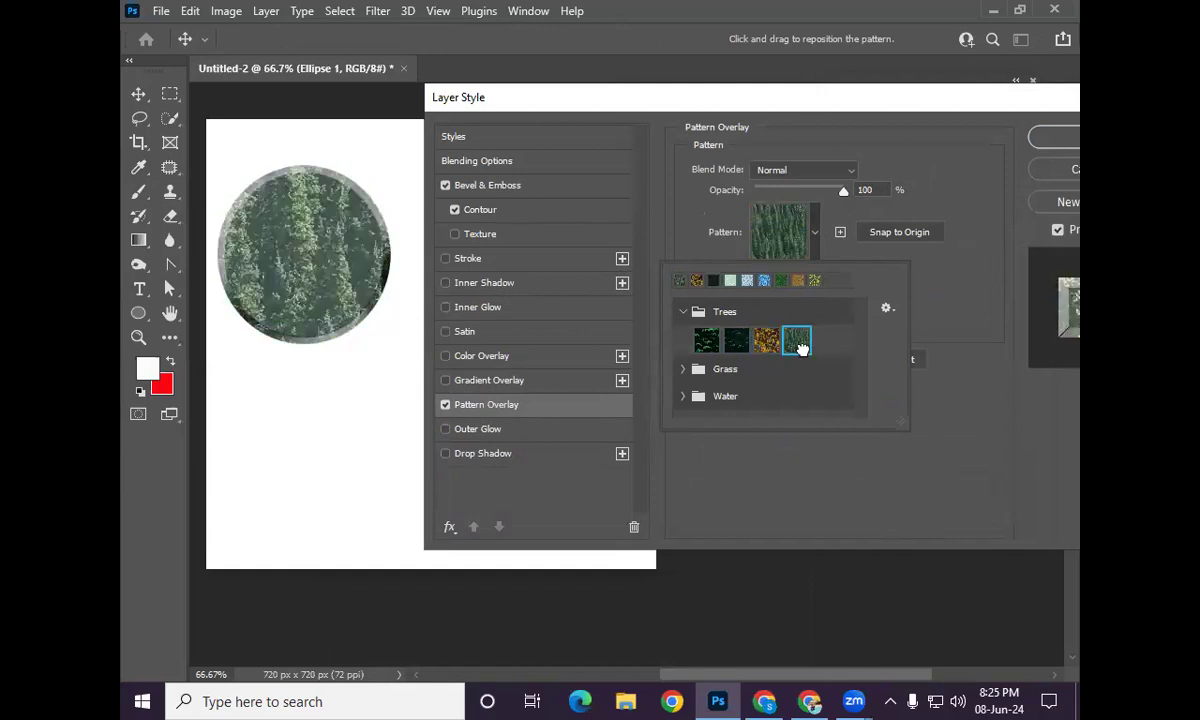
pyautogui.click(766, 341)
pyautogui.click(937, 480)
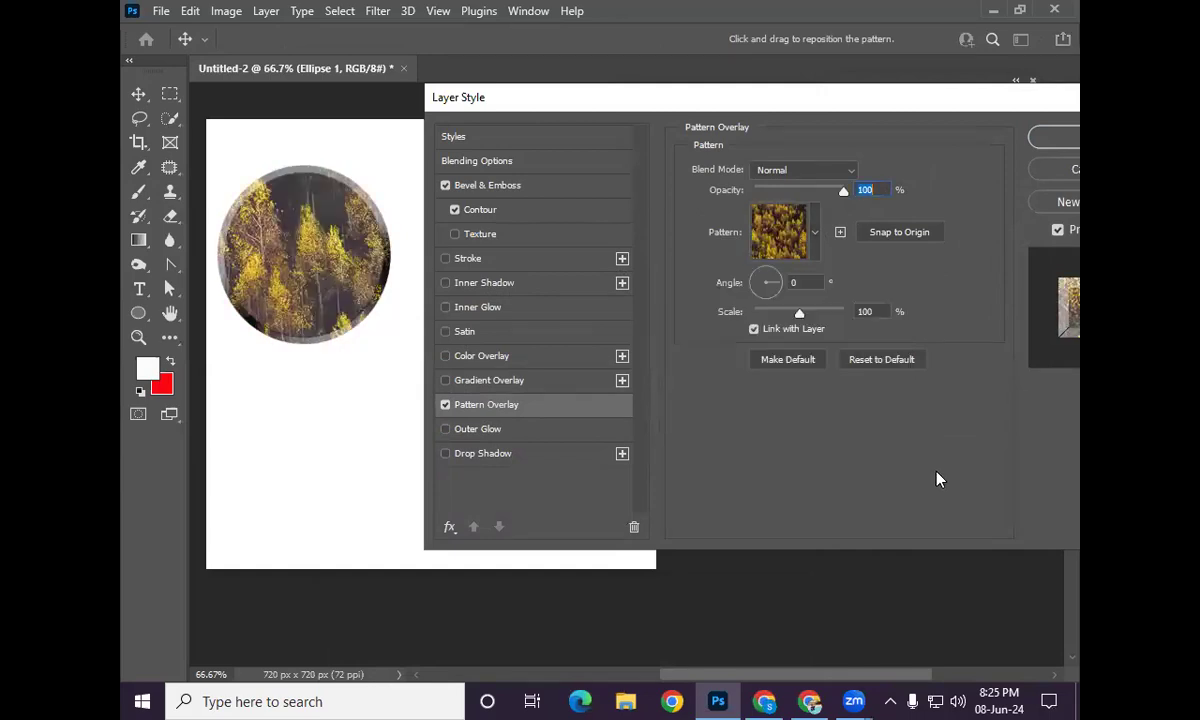
pyautogui.click(812, 233)
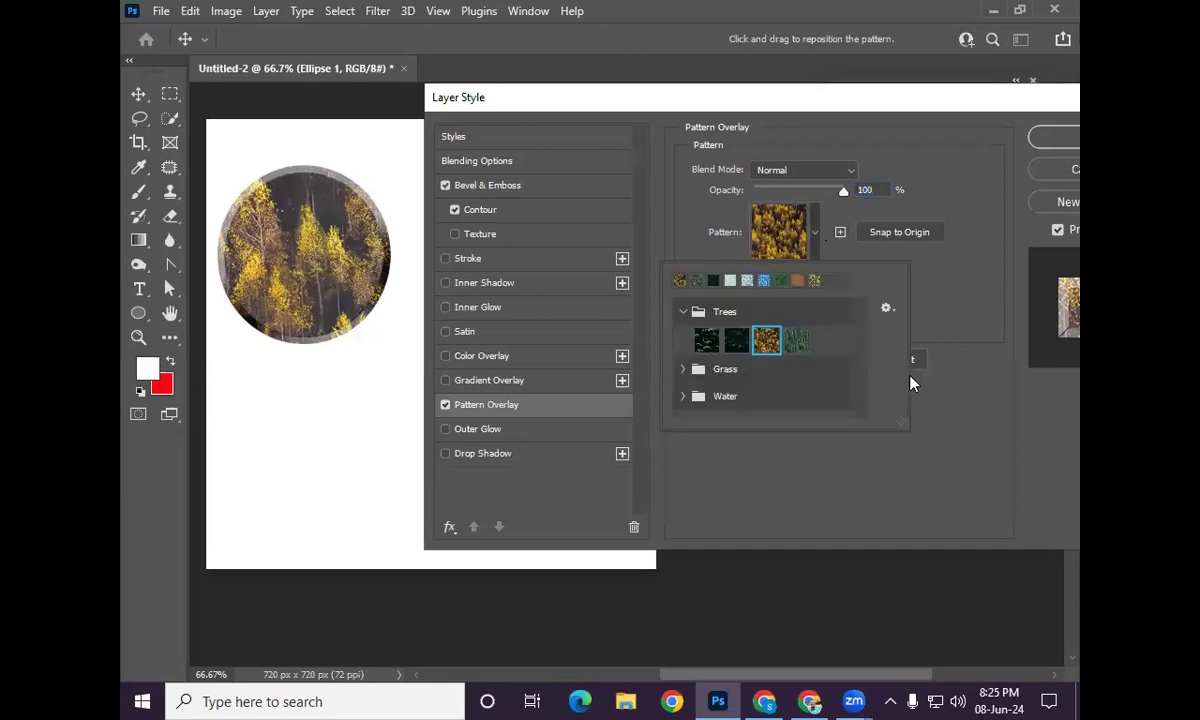
pyautogui.click(966, 413)
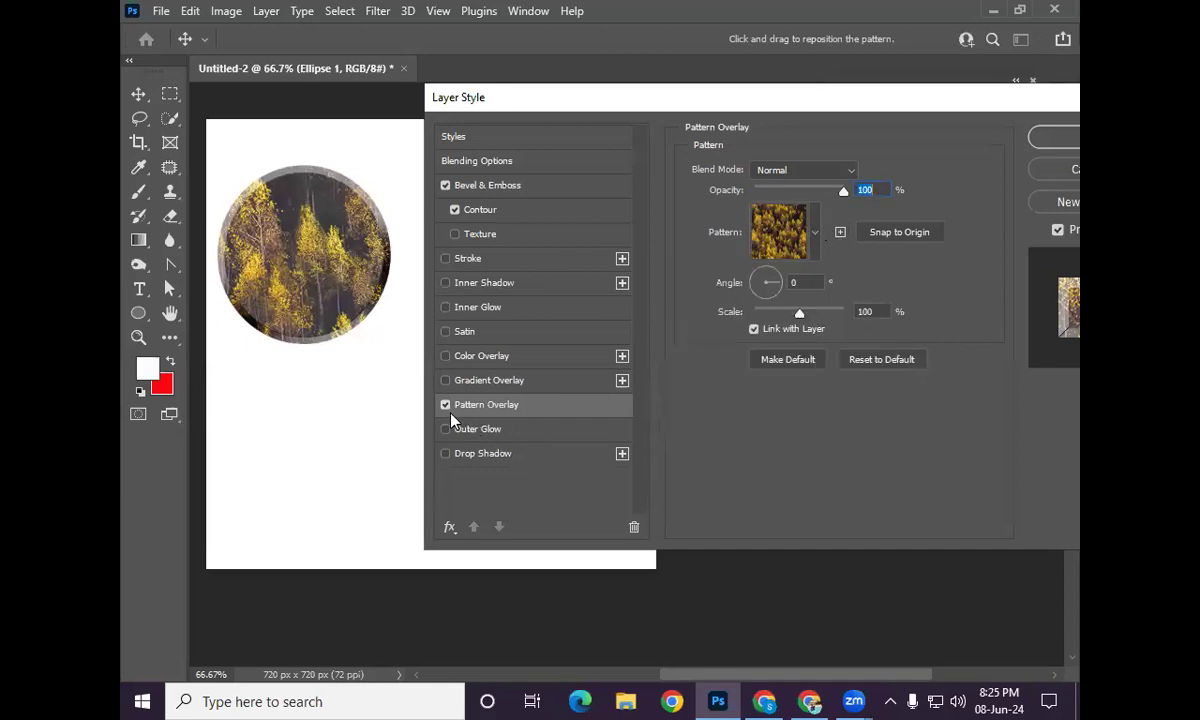
pyautogui.click(446, 407)
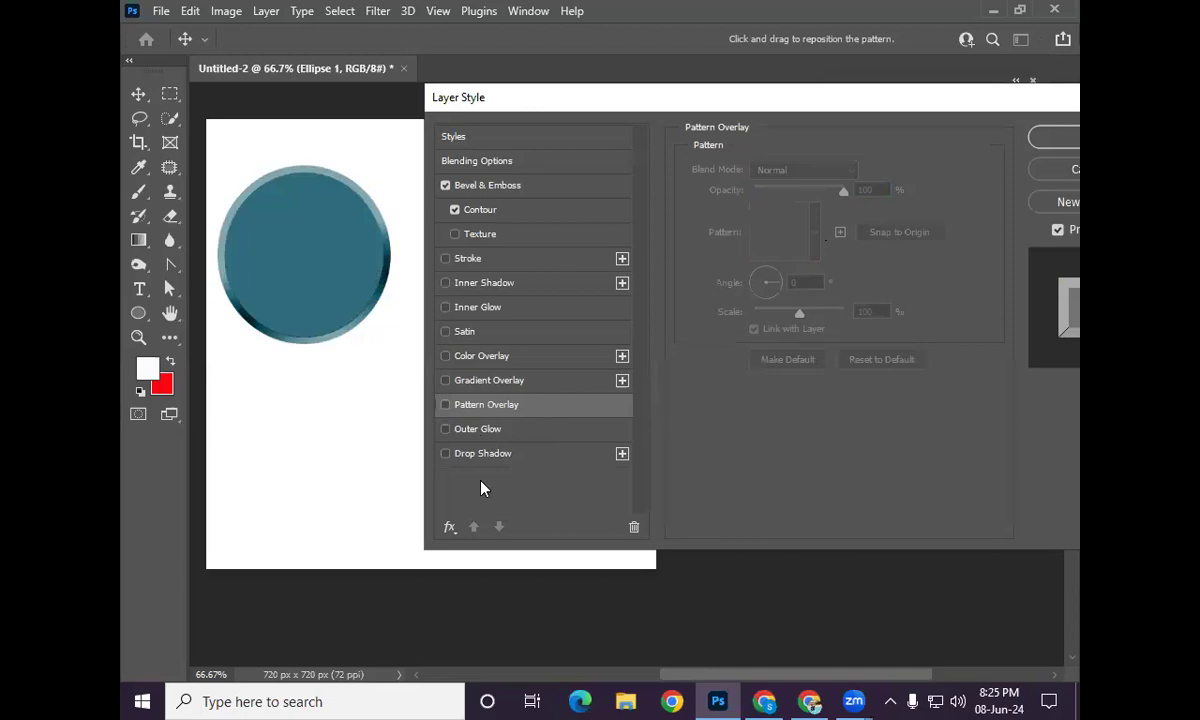
# Step: Enable Outer Glow on the ellipse and set its blend mode to Normal
pyautogui.click(484, 430)
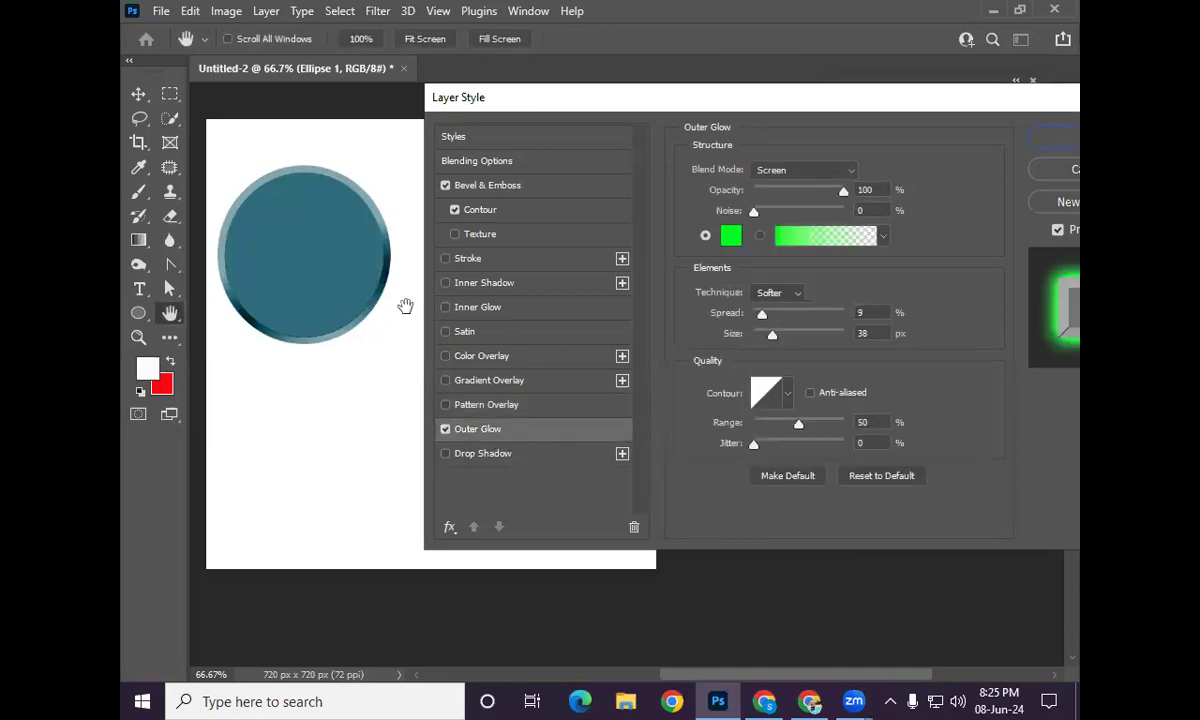
pyautogui.click(820, 174)
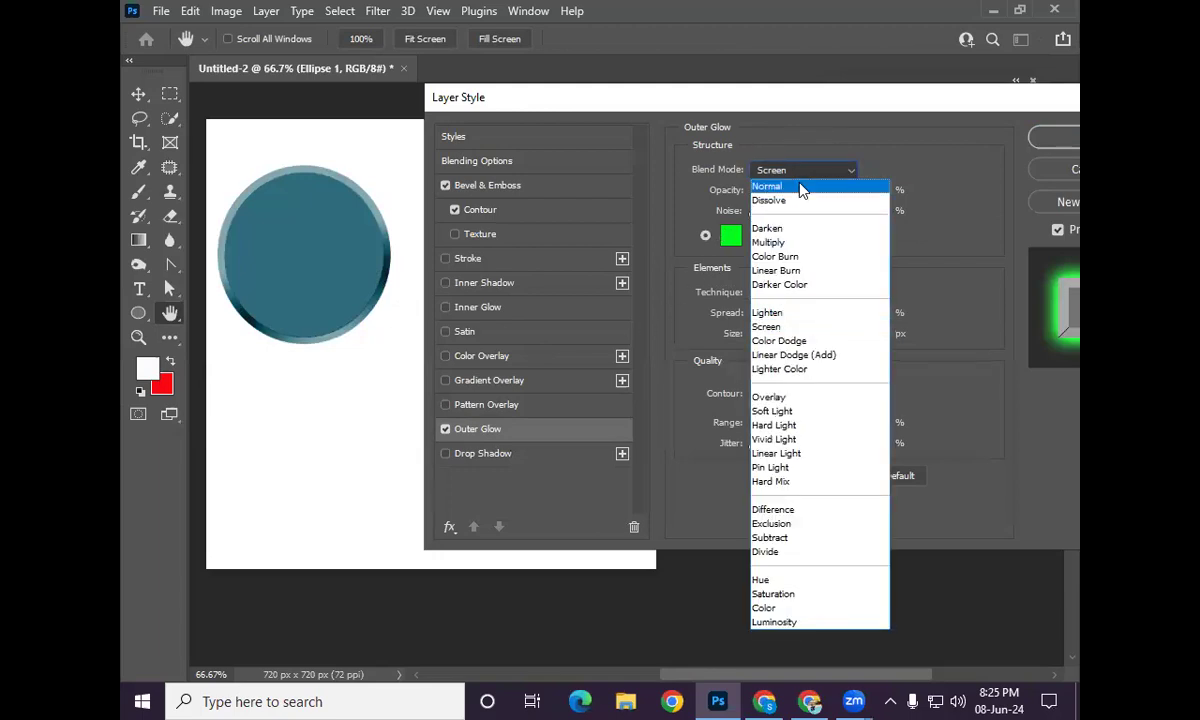
pyautogui.click(800, 173)
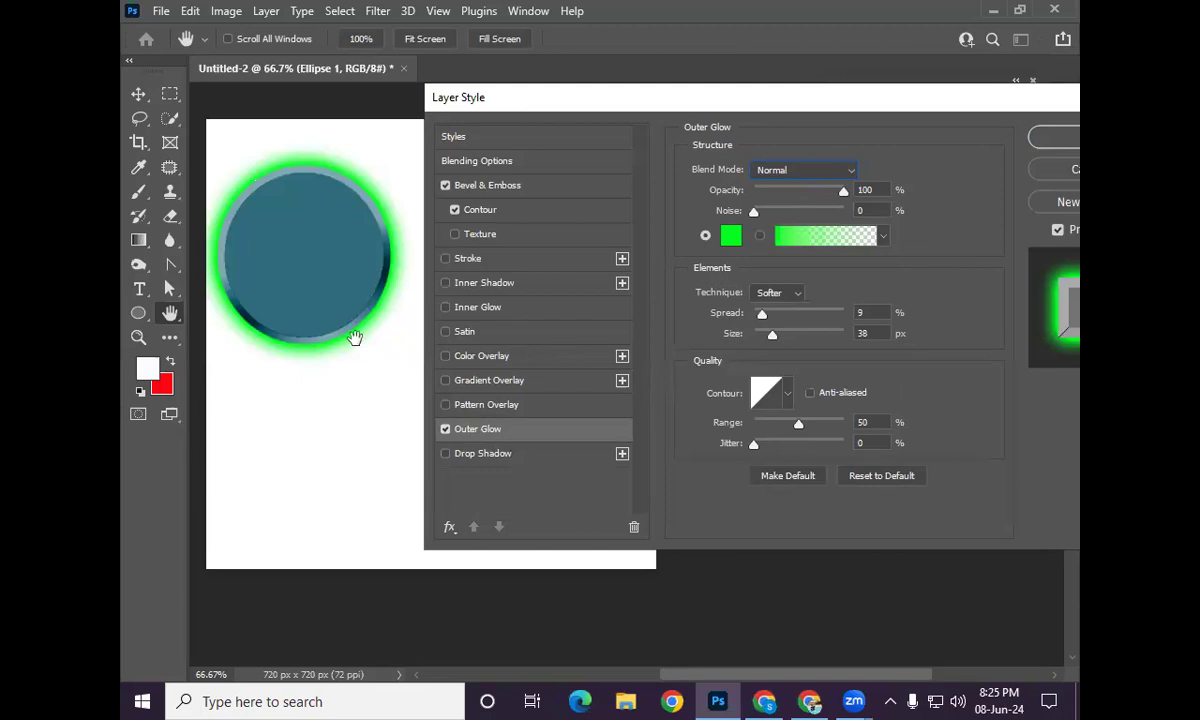
# Step: Set the outer glow's colour to magenta (#fe03f5), spread to 16% and size to 24 px, and disable the effect
pyautogui.click(731, 238)
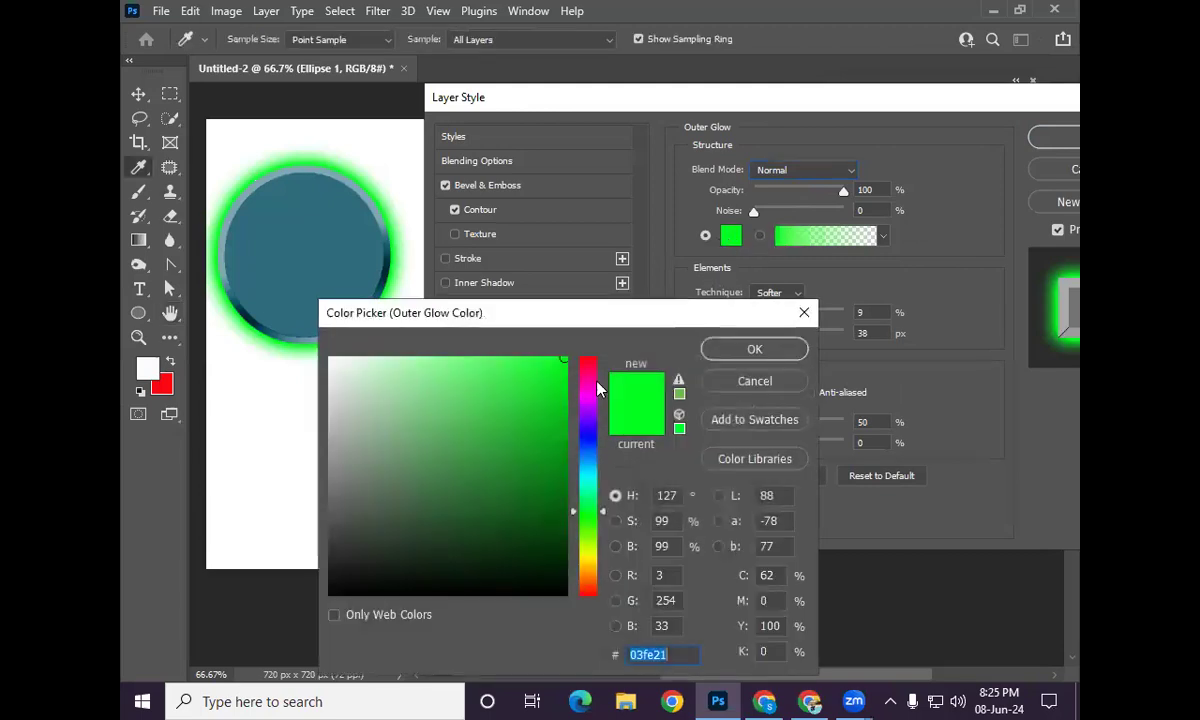
pyautogui.write('fe03f5')
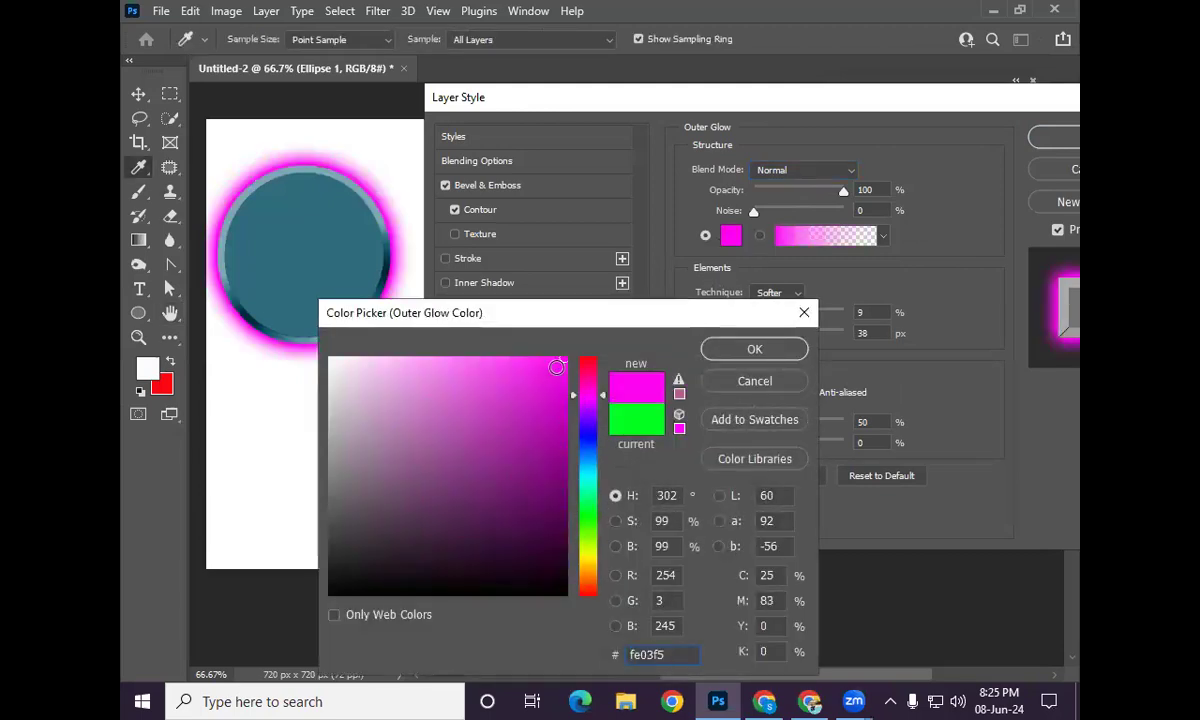
pyautogui.click(755, 349)
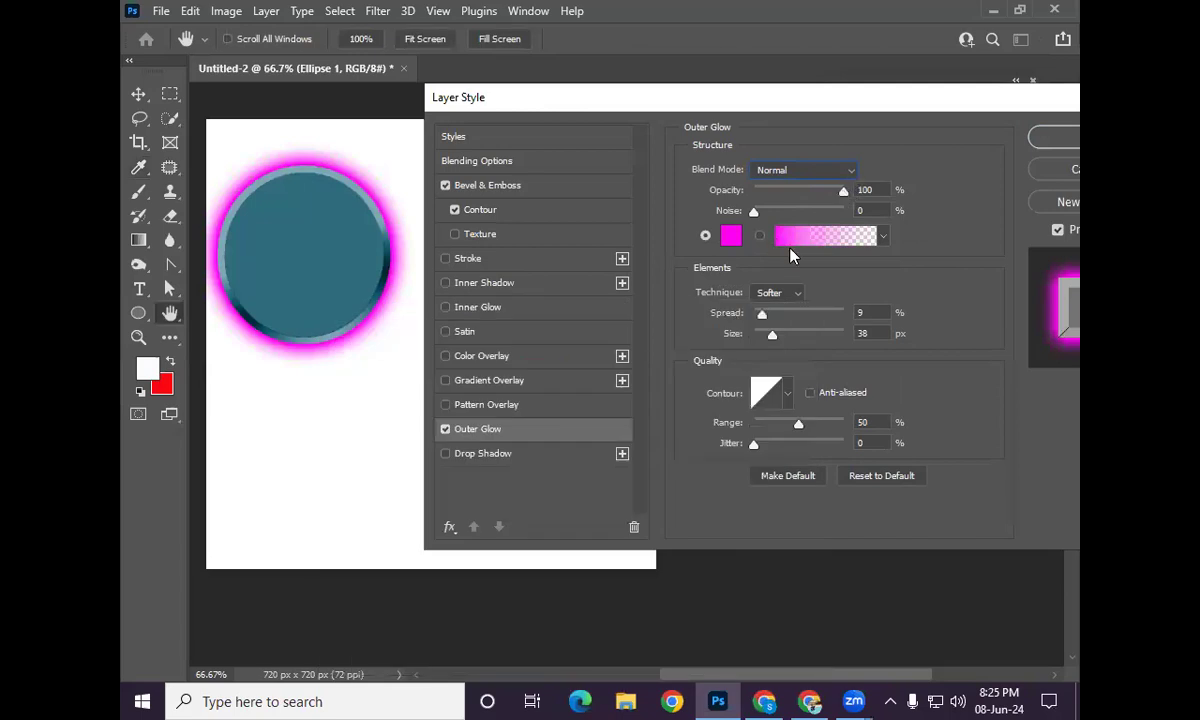
pyautogui.moveTo(773, 336)
pyautogui.mouseDown()
pyautogui.moveTo(786, 340)
pyautogui.moveTo(765, 328)
pyautogui.moveTo(804, 339)
pyautogui.moveTo(755, 338)
pyautogui.moveTo(779, 337)
pyautogui.moveTo(767, 337)
pyautogui.mouseUp()
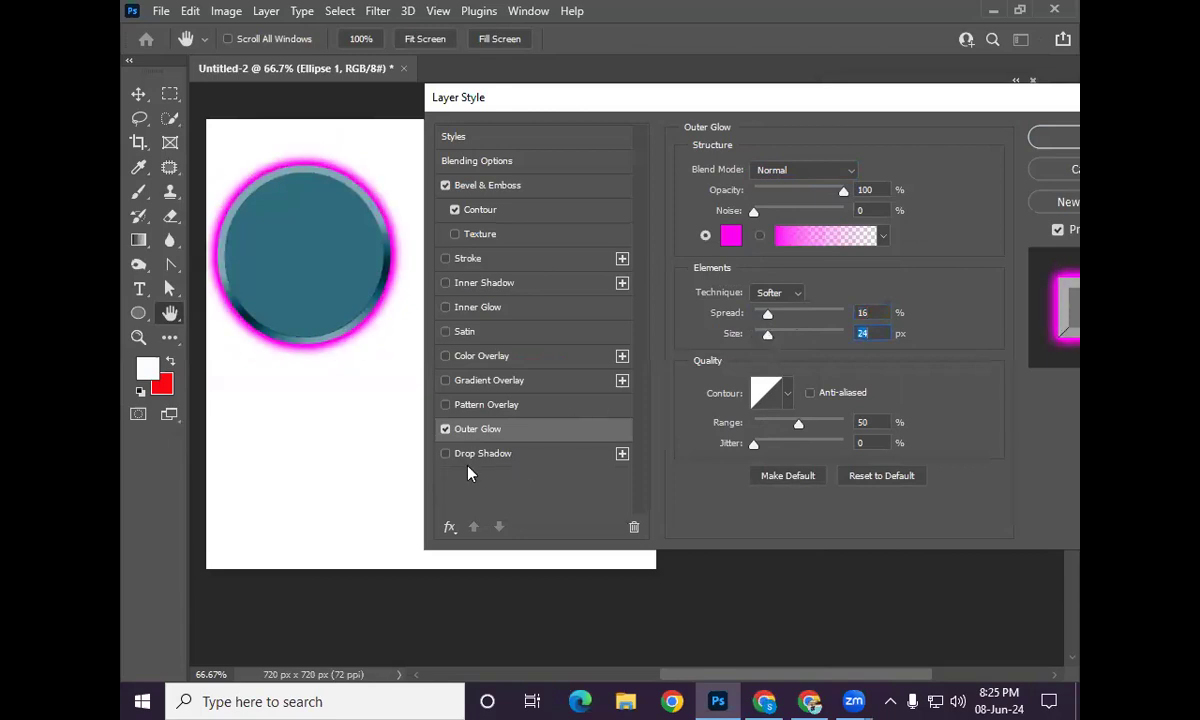
pyautogui.click(445, 428)
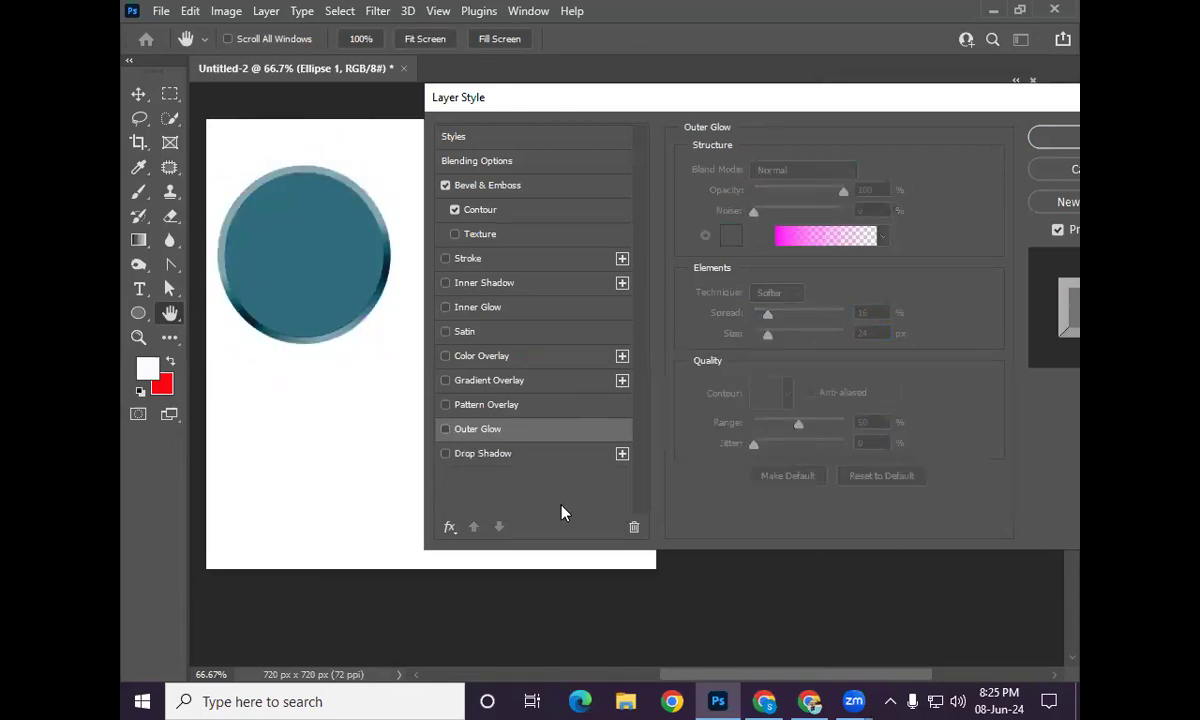
# Step: Enable Drop Shadow on the ellipse with distance 23 px, spread 21% and size 43 px, and set its angle to -98°
pyautogui.click(482, 455)
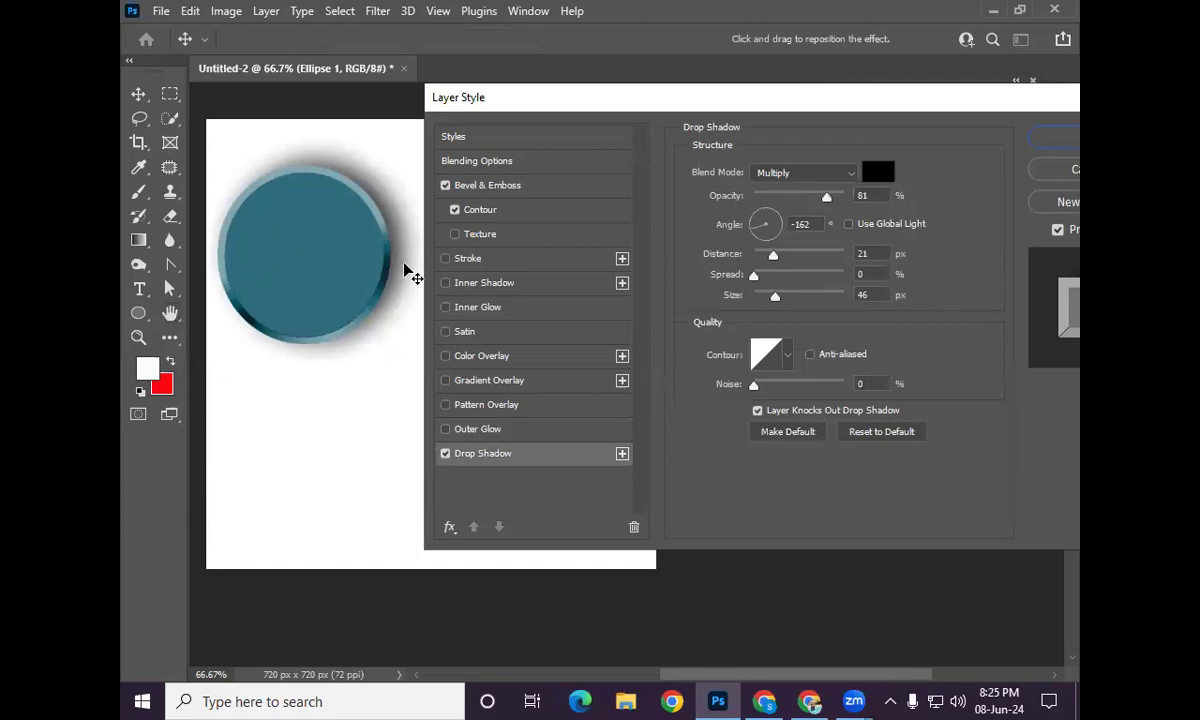
pyautogui.moveTo(774, 256); pyautogui.dragTo(776, 303)
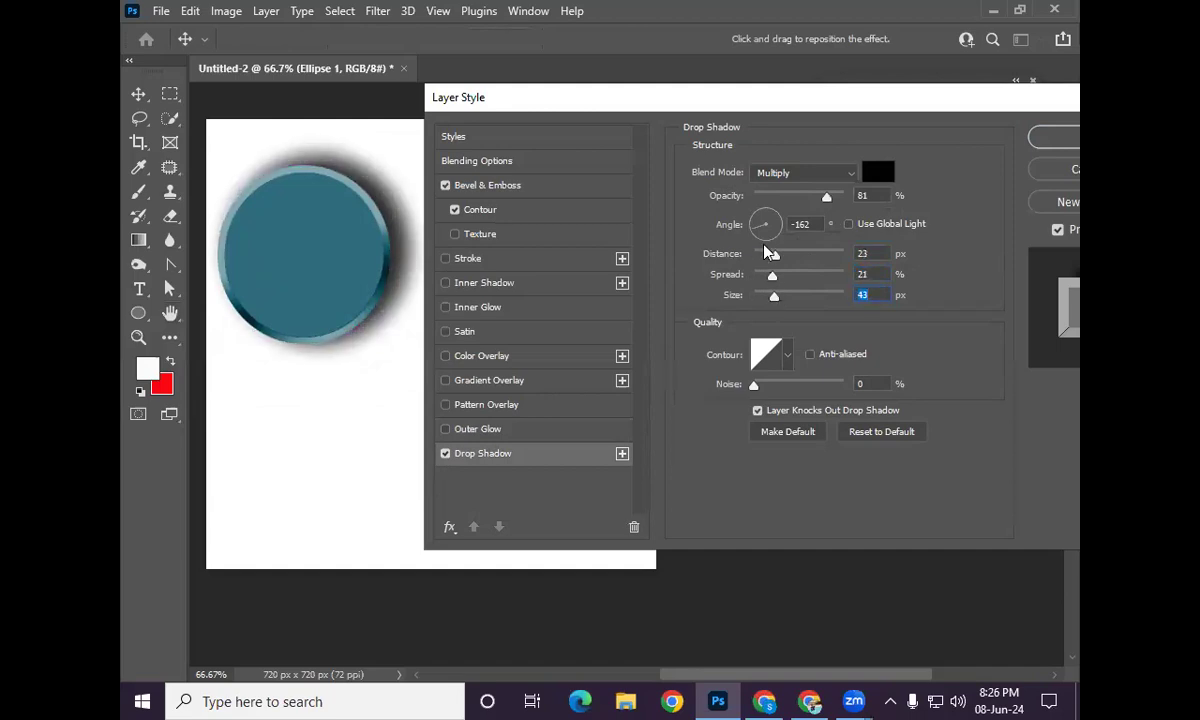
pyautogui.click(762, 217)
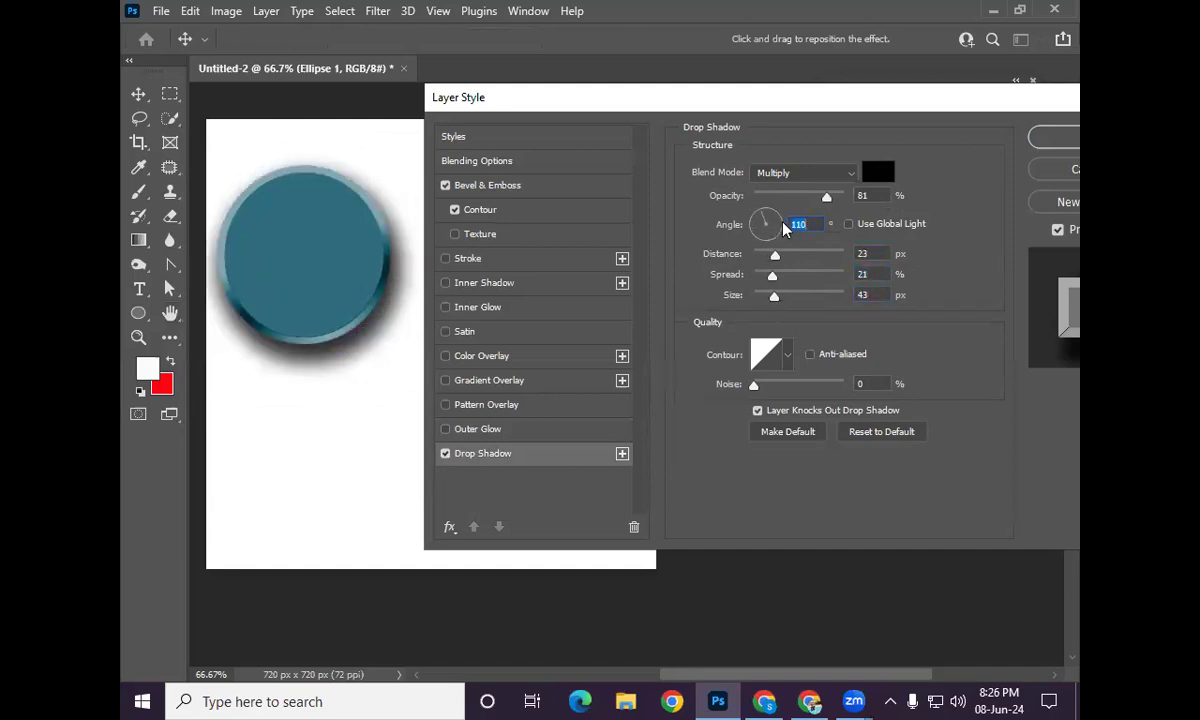
pyautogui.write('7')
pyautogui.click(772, 240)
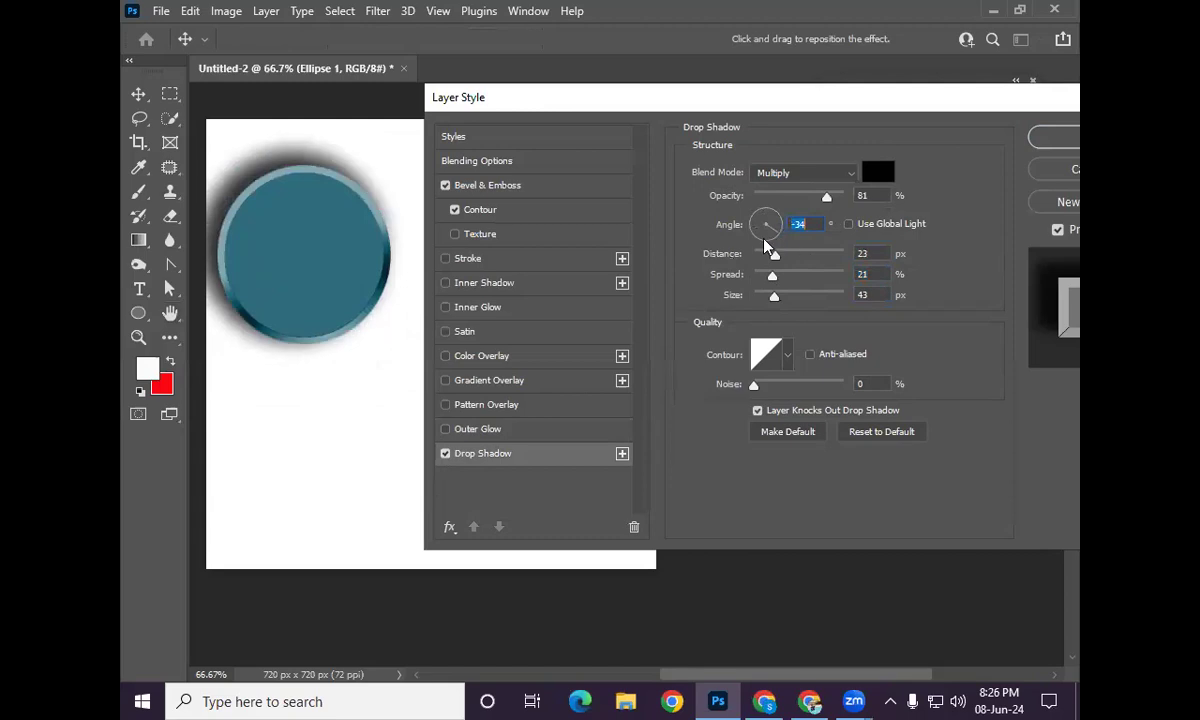
pyautogui.click(766, 242)
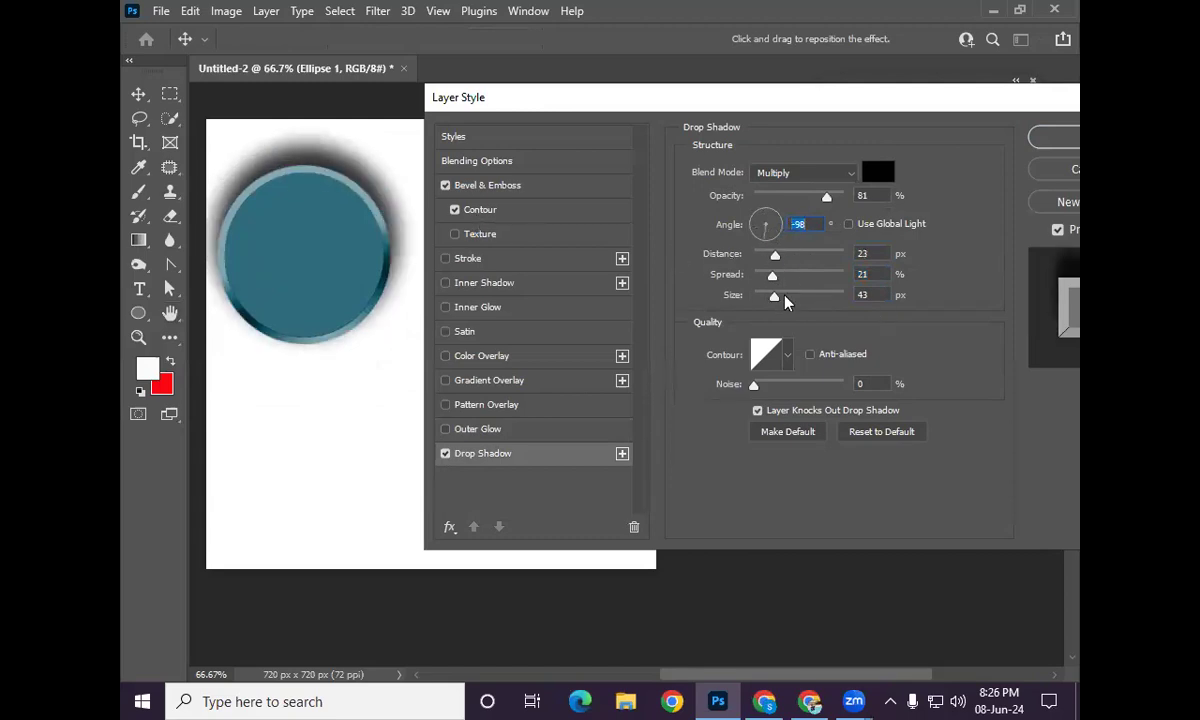
# Step: Set the drop shadow's spread to 9%, distance to 9 px and size to 92 px
pyautogui.moveTo(775, 282); pyautogui.dragTo(762, 279)
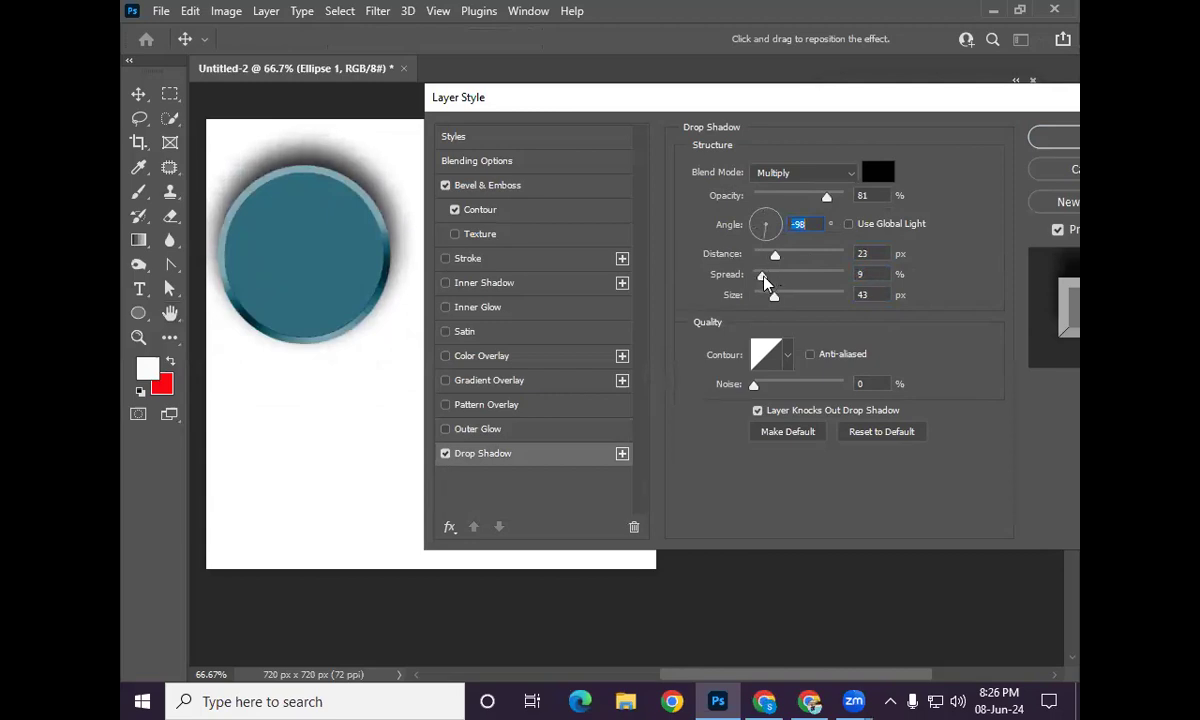
pyautogui.moveTo(775, 255); pyautogui.dragTo(764, 259)
pyautogui.moveTo(779, 305)
pyautogui.mouseDown()
pyautogui.moveTo(803, 307)
pyautogui.moveTo(792, 307)
pyautogui.mouseUp()
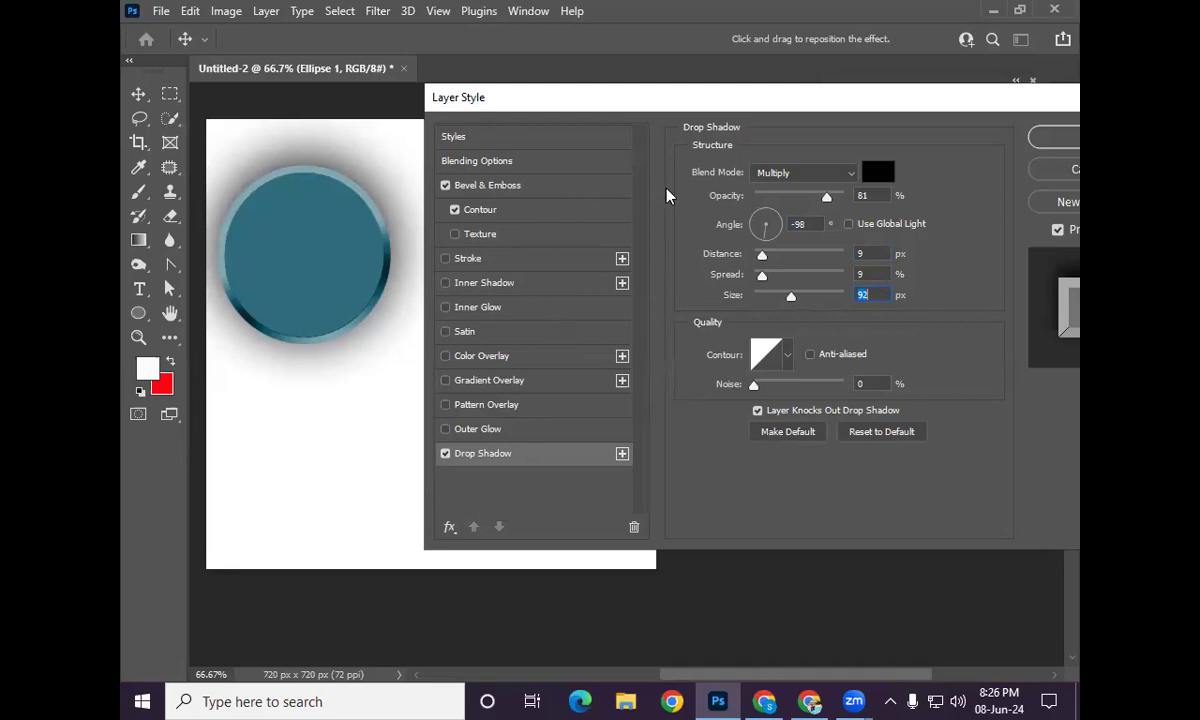
# Step: Enable Texture and all remaining effects from Stroke through Outer Glow on the ellipse, and apply the combined layer style
pyautogui.click(454, 234)
pyautogui.click(446, 258)
pyautogui.click(446, 283)
pyautogui.click(446, 308)
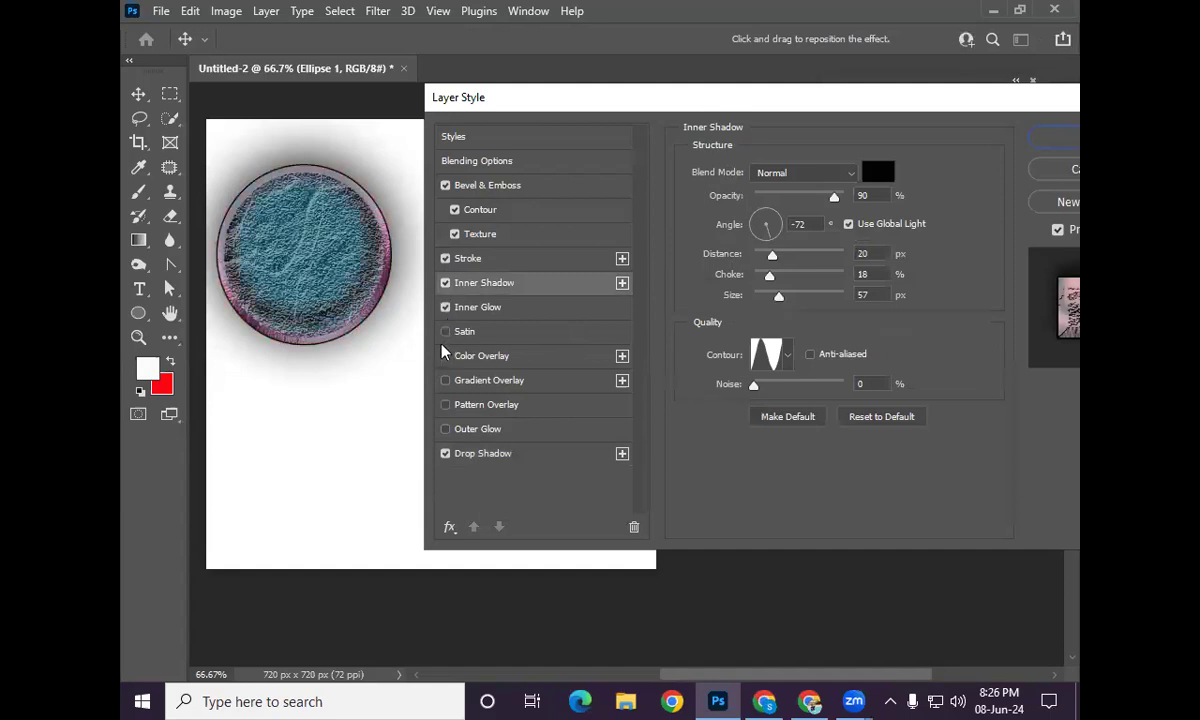
pyautogui.click(446, 332)
pyautogui.click(446, 356)
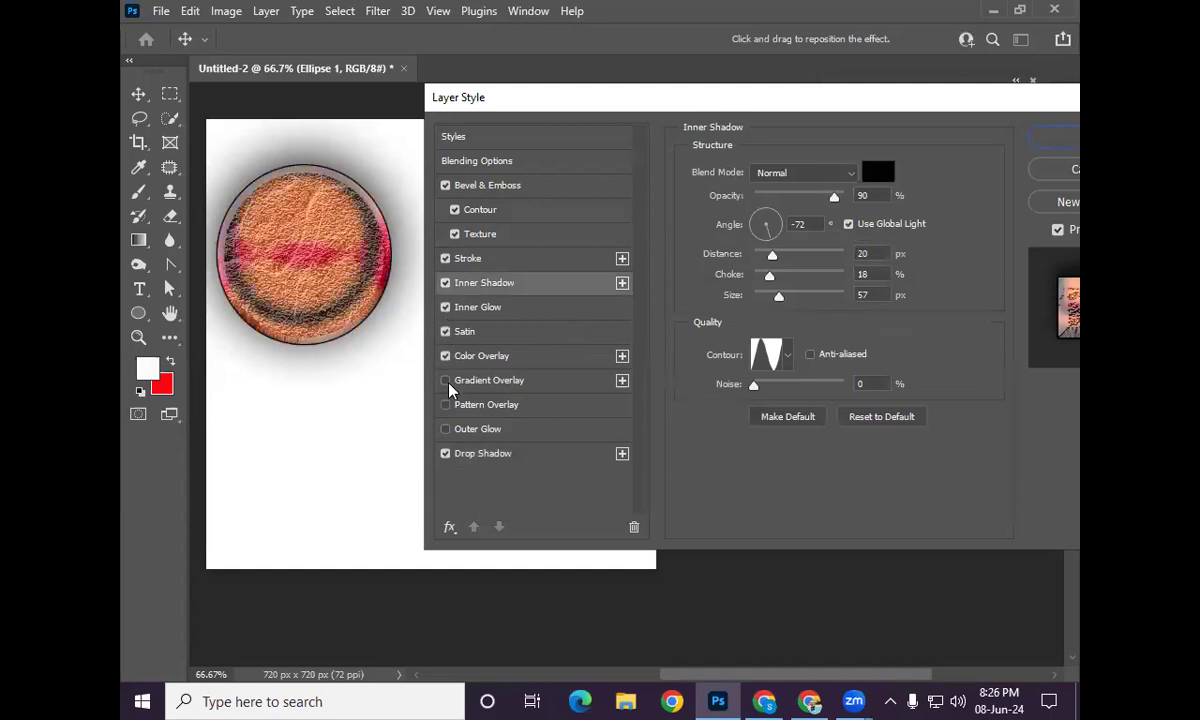
pyautogui.click(446, 381)
pyautogui.click(452, 429)
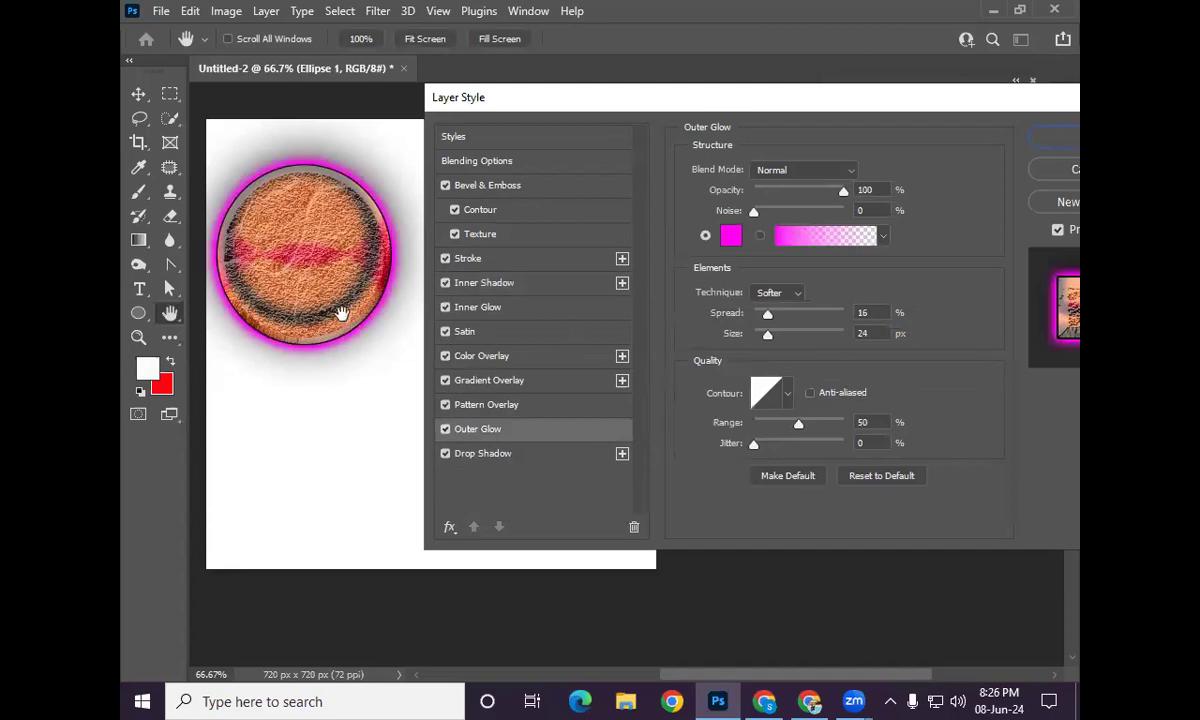
pyautogui.click(1058, 140)
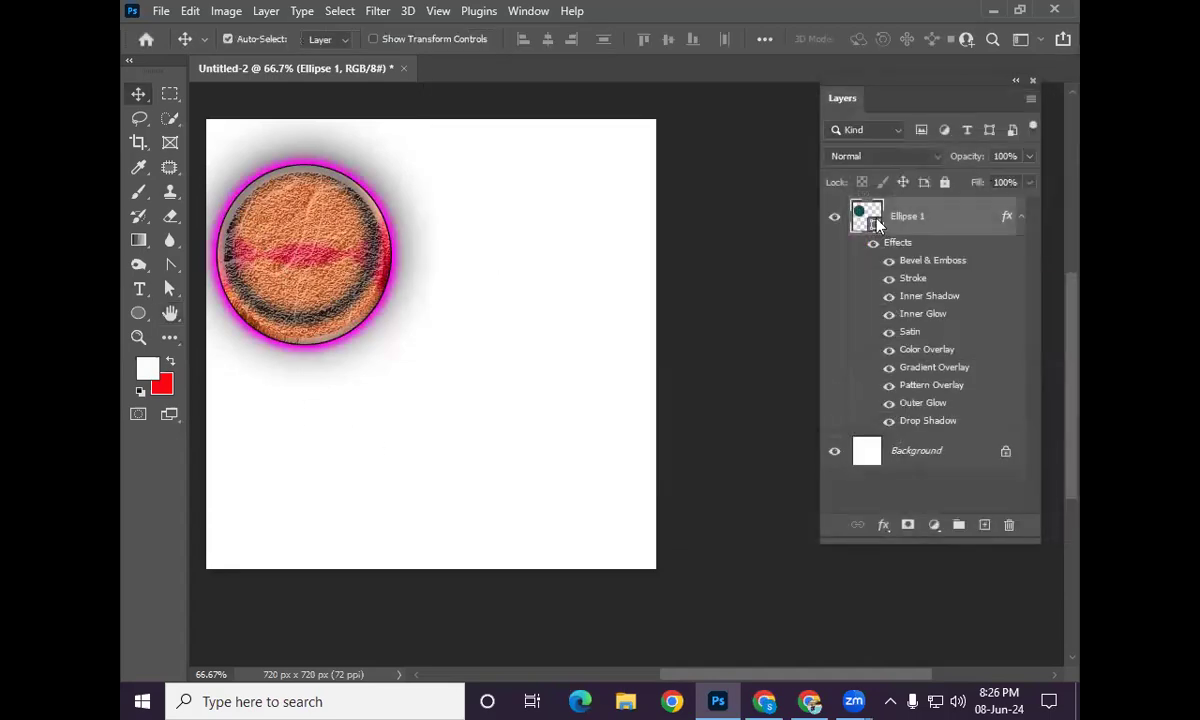
# Step: Move the styled ellipse from the canvas's upper-left corner to near the centre
pyautogui.moveTo(265, 248); pyautogui.dragTo(320, 256)
pyautogui.moveTo(382, 260); pyautogui.dragTo(464, 343)
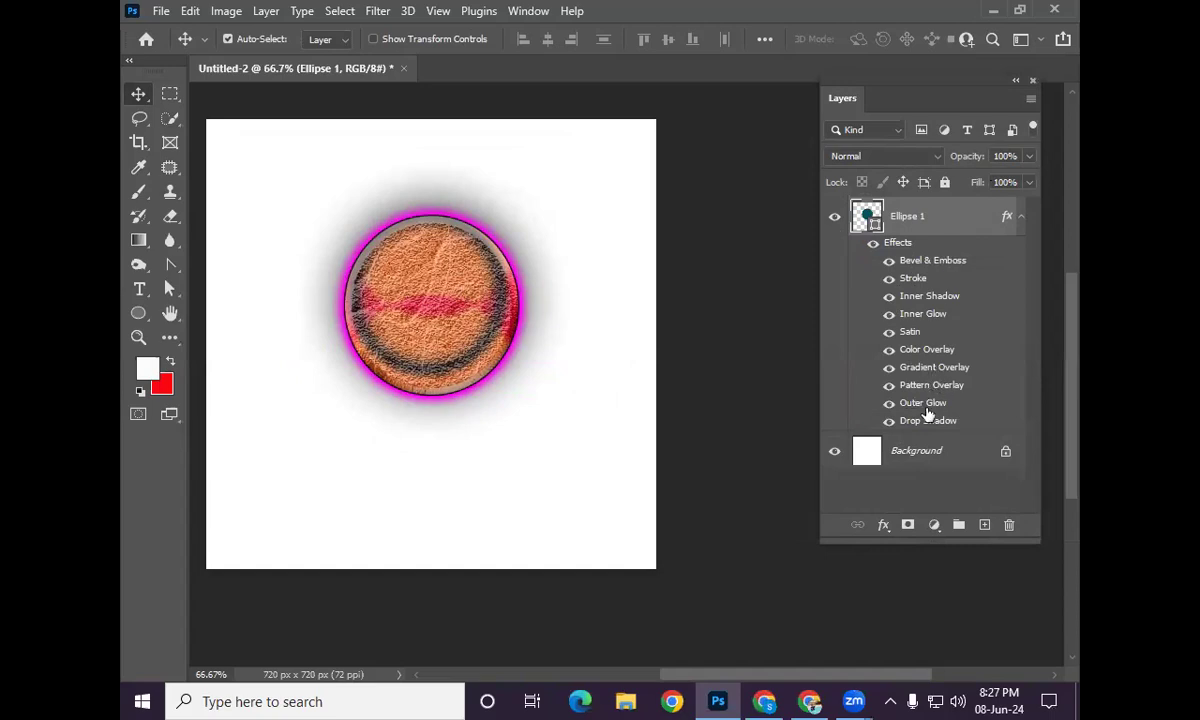
# Step: Hide every layer effect on the ellipse from Drop Shadow up to Bevel & Emboss, and shift the ellipse about 82 px right and 45 px up
pyautogui.click(890, 421)
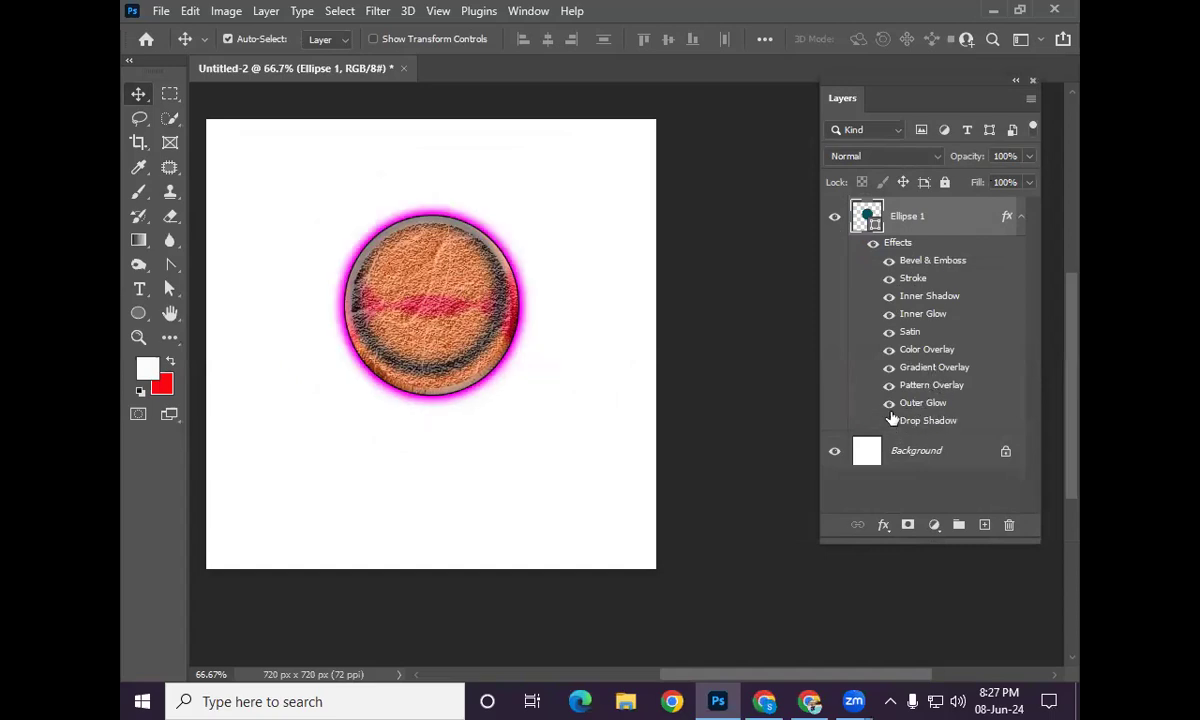
pyautogui.click(889, 349)
pyautogui.click(889, 331)
pyautogui.click(889, 313)
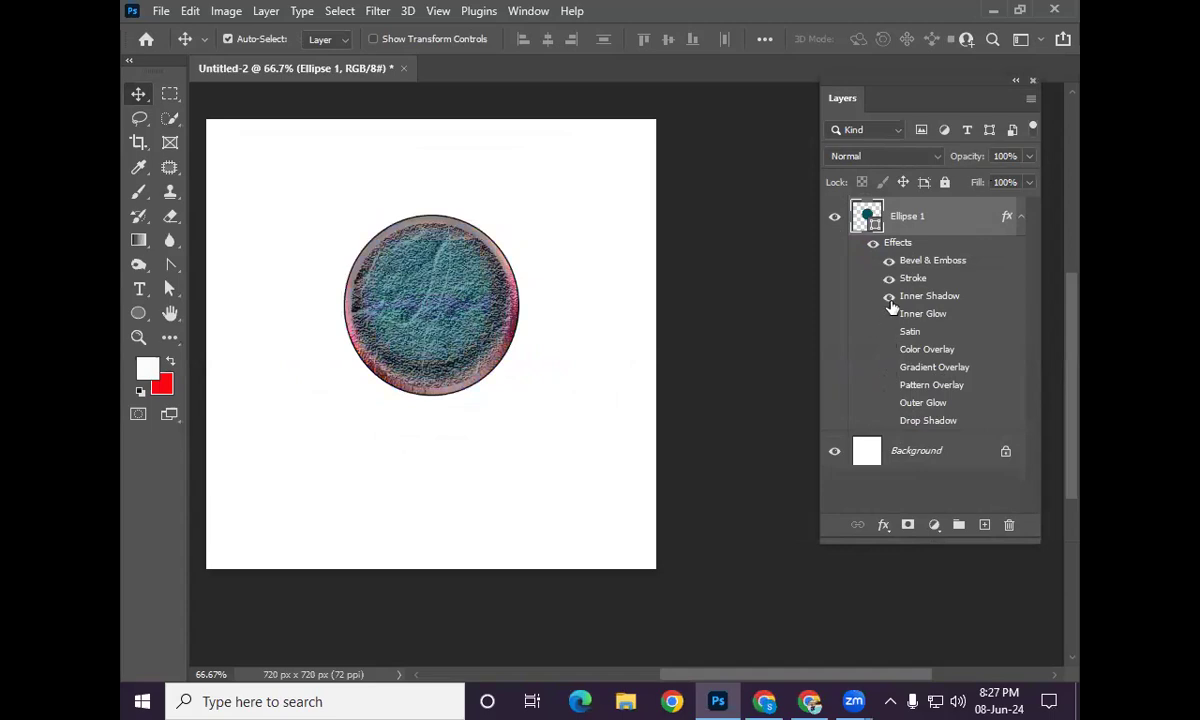
pyautogui.click(889, 298)
pyautogui.click(889, 278)
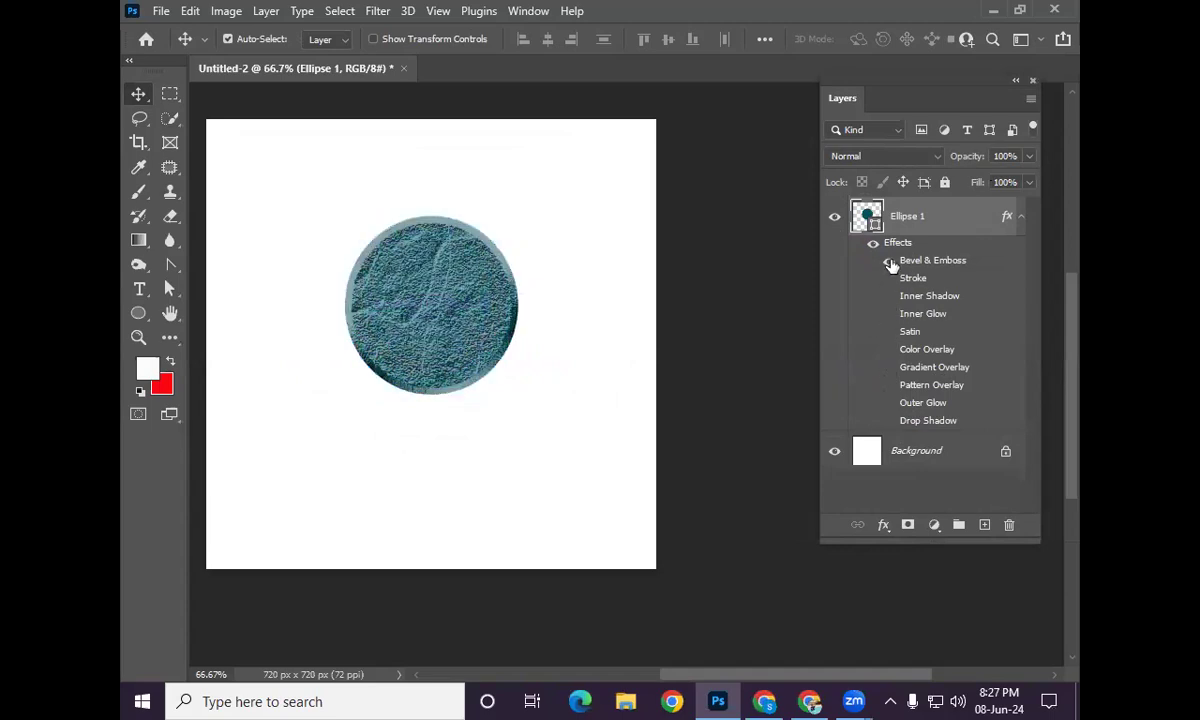
pyautogui.click(889, 260)
pyautogui.moveTo(392, 368); pyautogui.dragTo(455, 313)
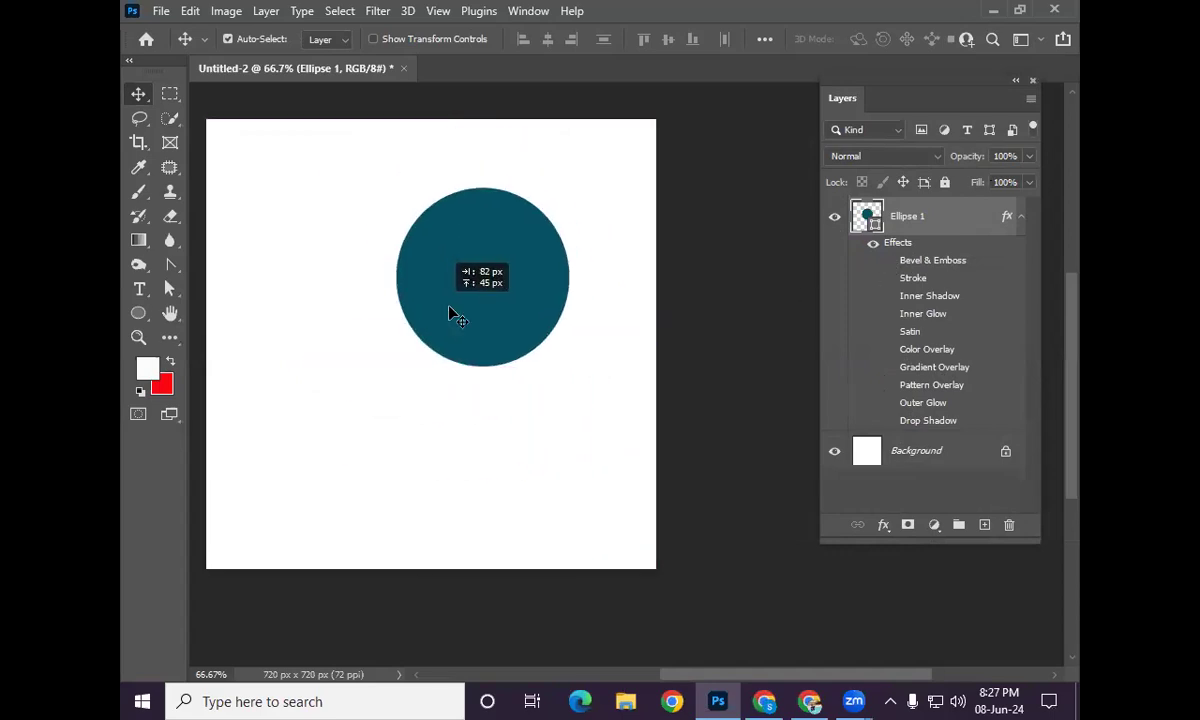
# Step: Show the ellipse's Bevel & Emboss, Stroke, Inner Shadow, Inner Glow and Satin effects again, one after another
pyautogui.click(889, 260)
pyautogui.click(889, 278)
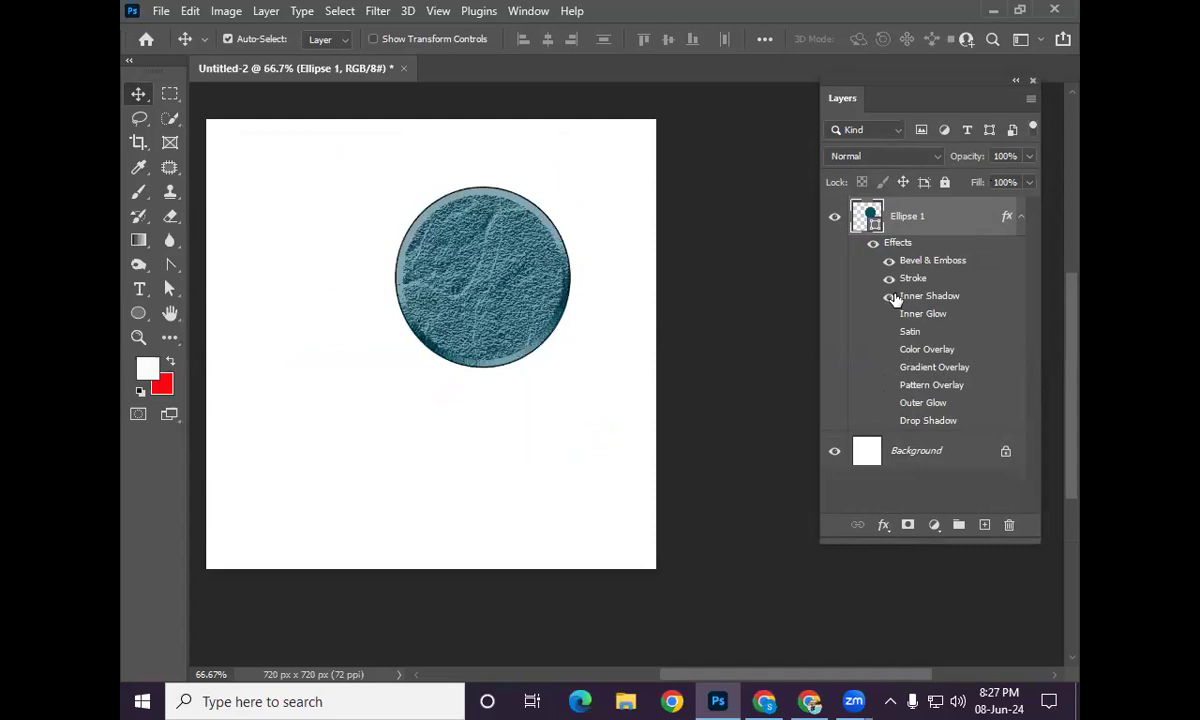
pyautogui.click(889, 296)
pyautogui.click(889, 314)
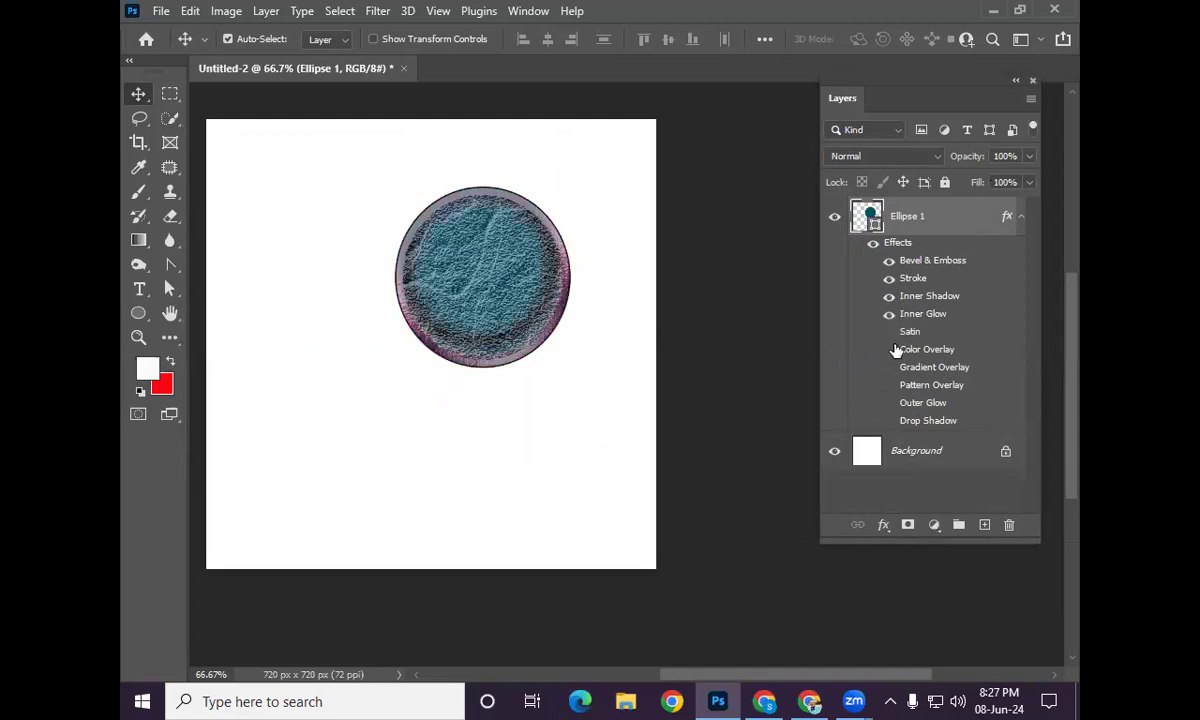
pyautogui.click(889, 331)
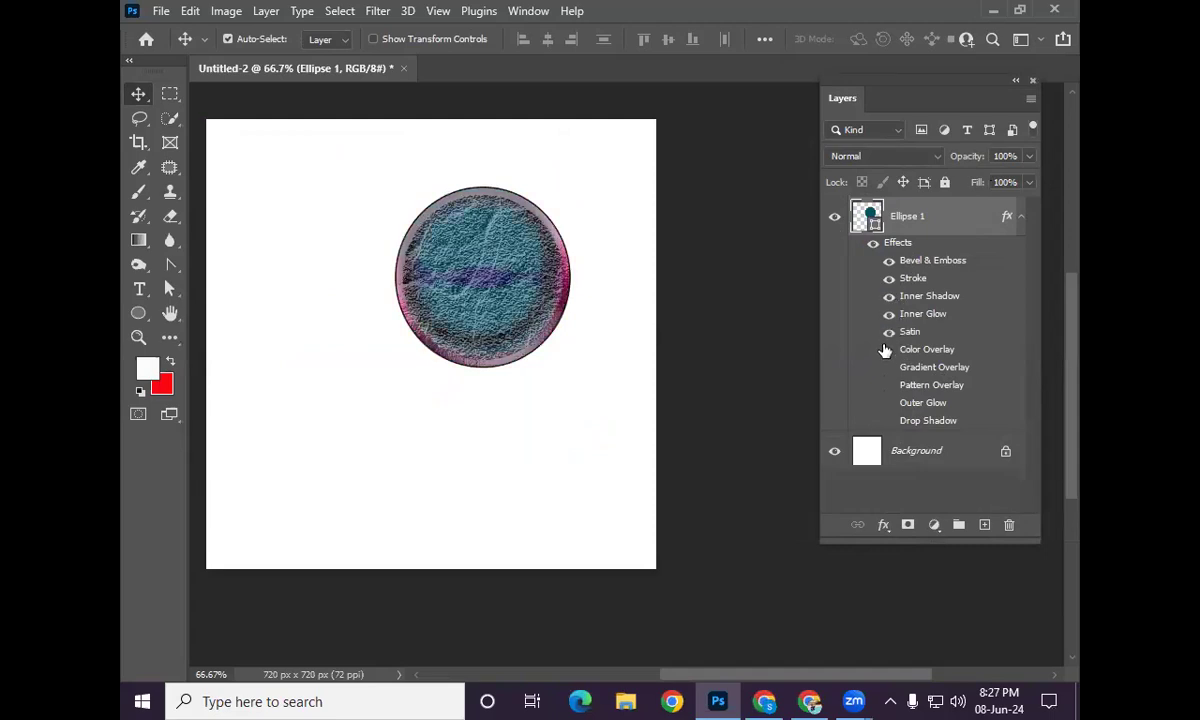
# Step: Delete the styled ellipse from the canvas and redisplay the layer list closer to the canvas
pyautogui.moveTo(950, 93); pyautogui.dragTo(868, 118)
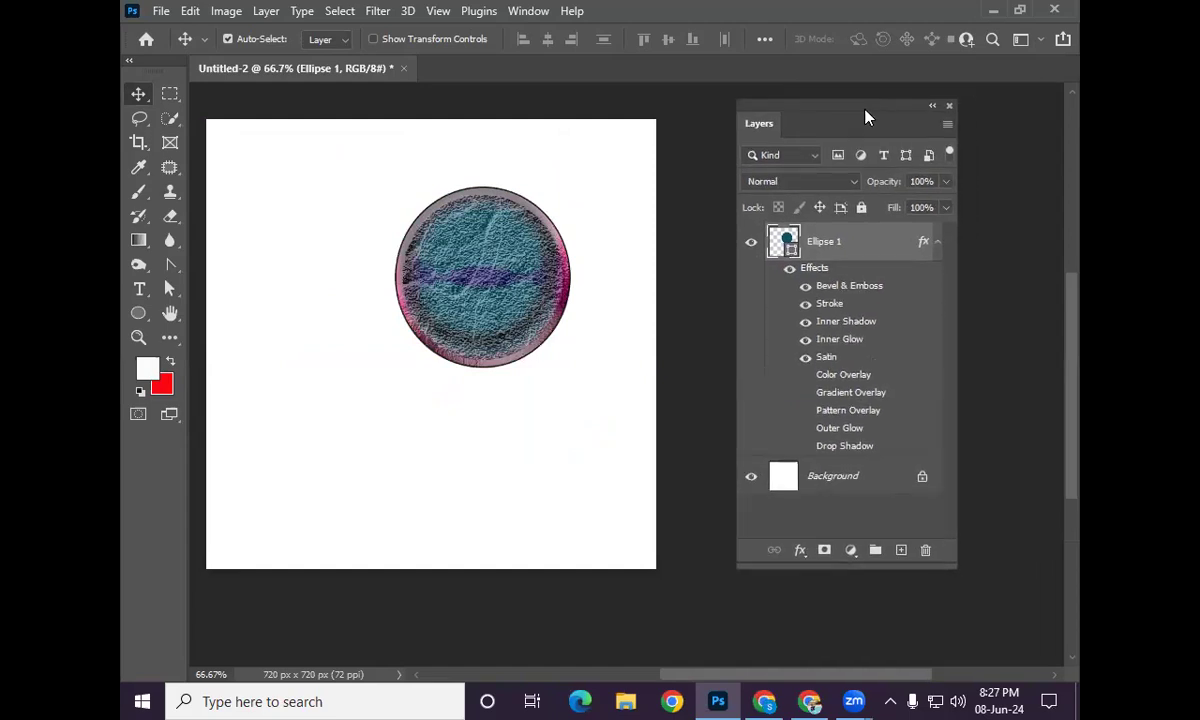
pyautogui.click(949, 106)
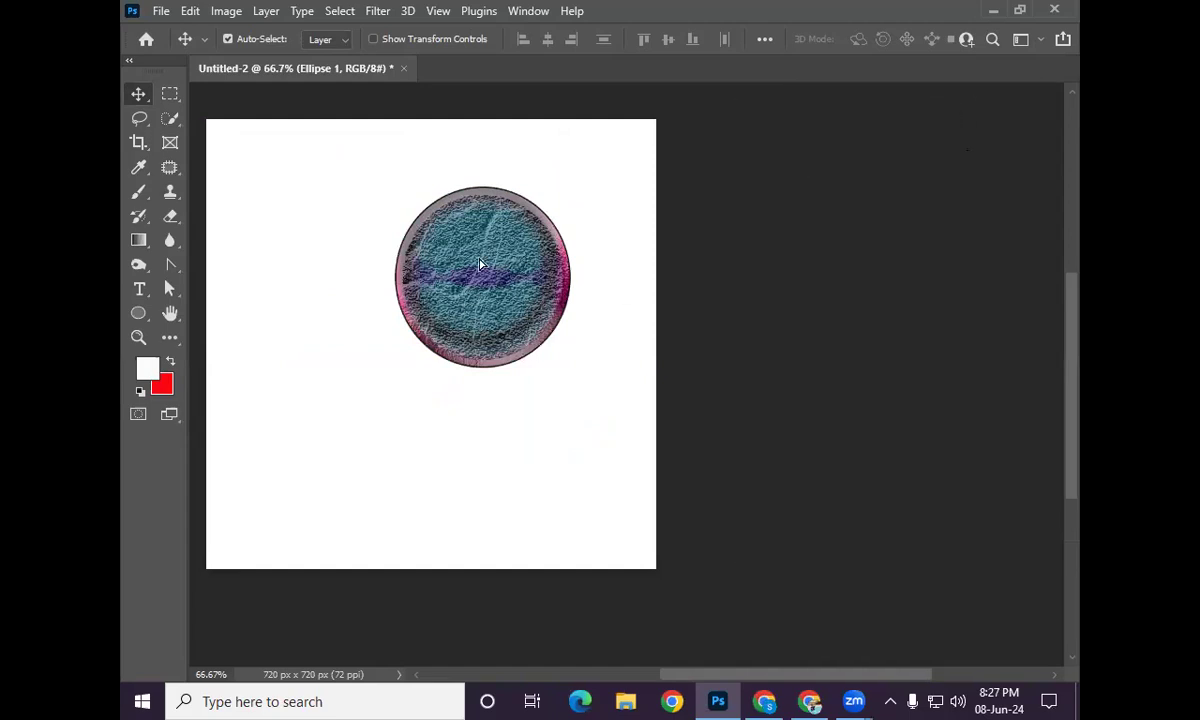
pyautogui.moveTo(465, 318); pyautogui.dragTo(482, 309)
pyautogui.press('Delete')
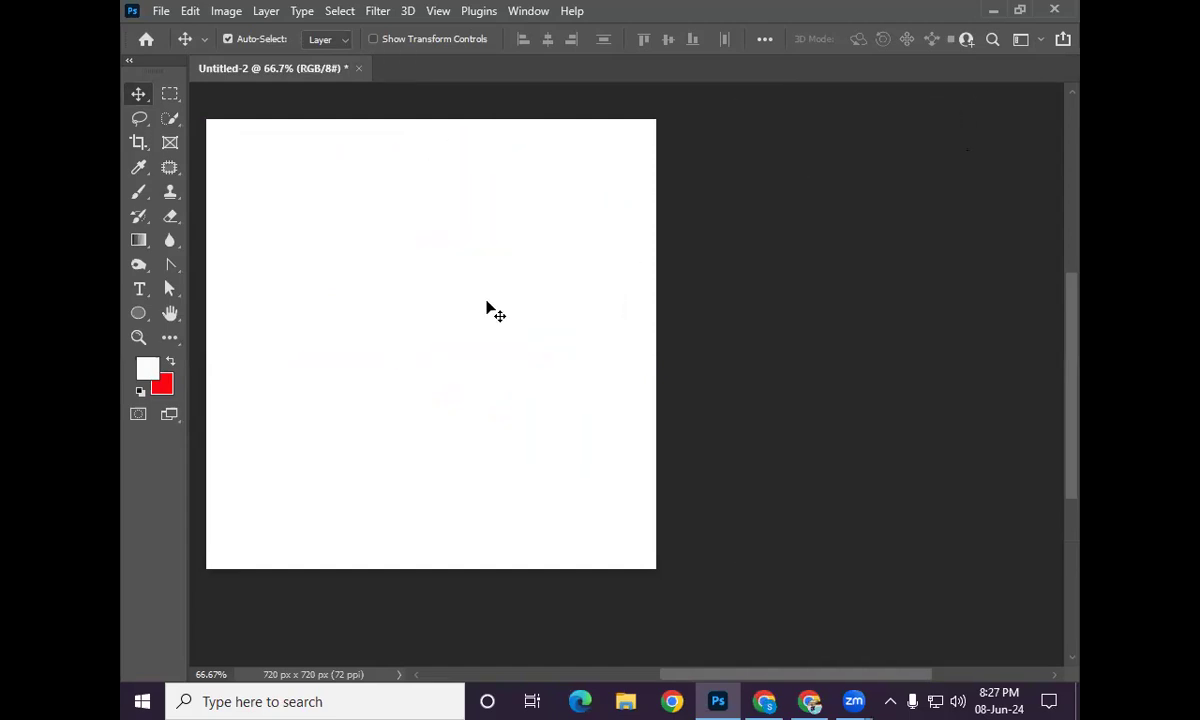
pyautogui.press('F7')
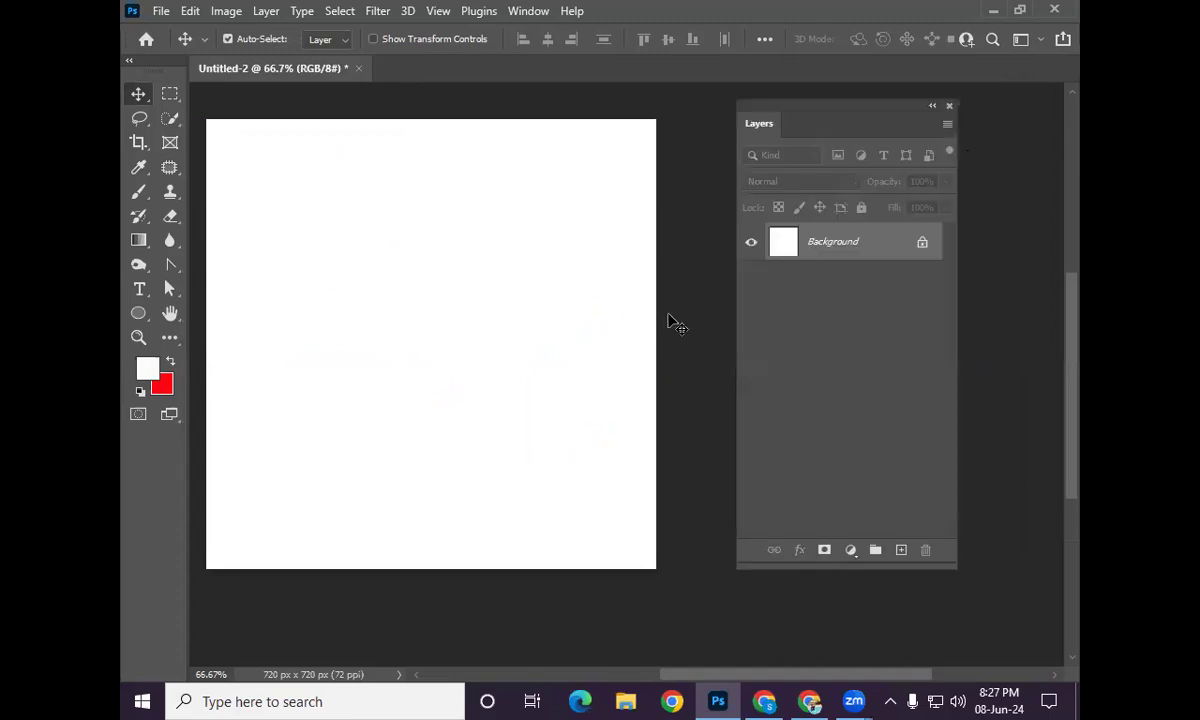
# Step: Draw a rectangle about 282 by 221 px near the middle of the canvas and open its fill colour for editing
pyautogui.rightClick(140, 316)
pyautogui.click(215, 314)
pyautogui.moveTo(316, 254); pyautogui.dragTo(492, 392)
pyautogui.click(418, 74)
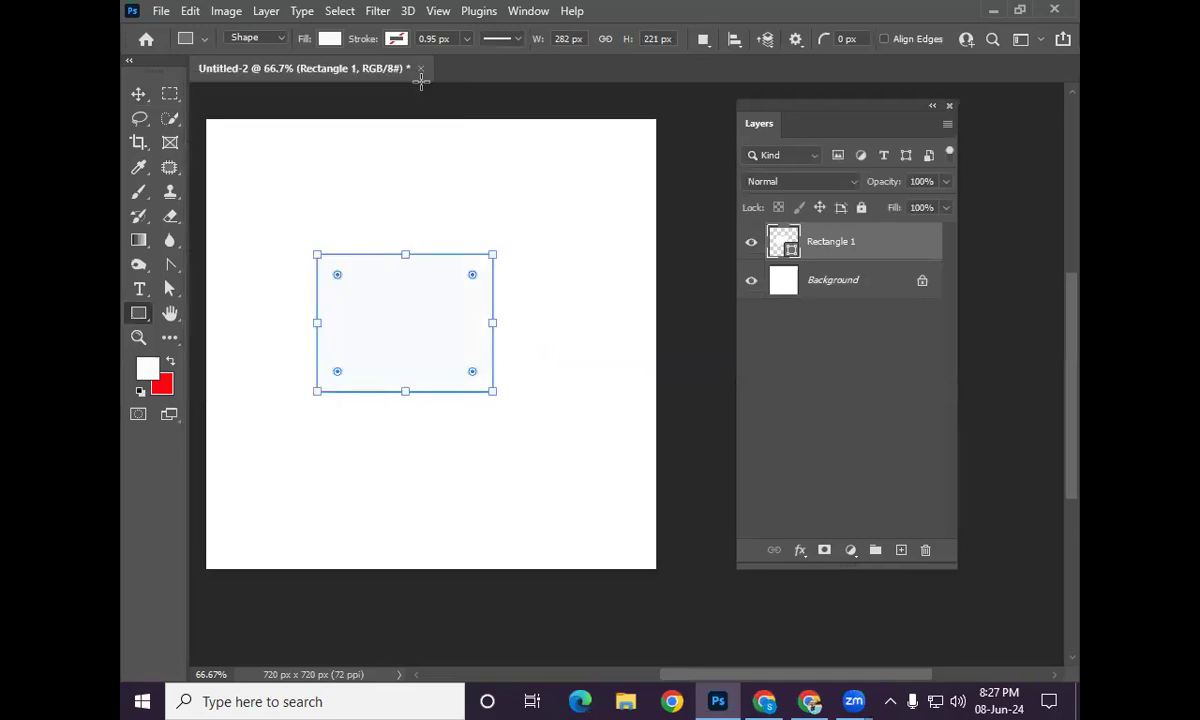
pyautogui.doubleClick(790, 250)
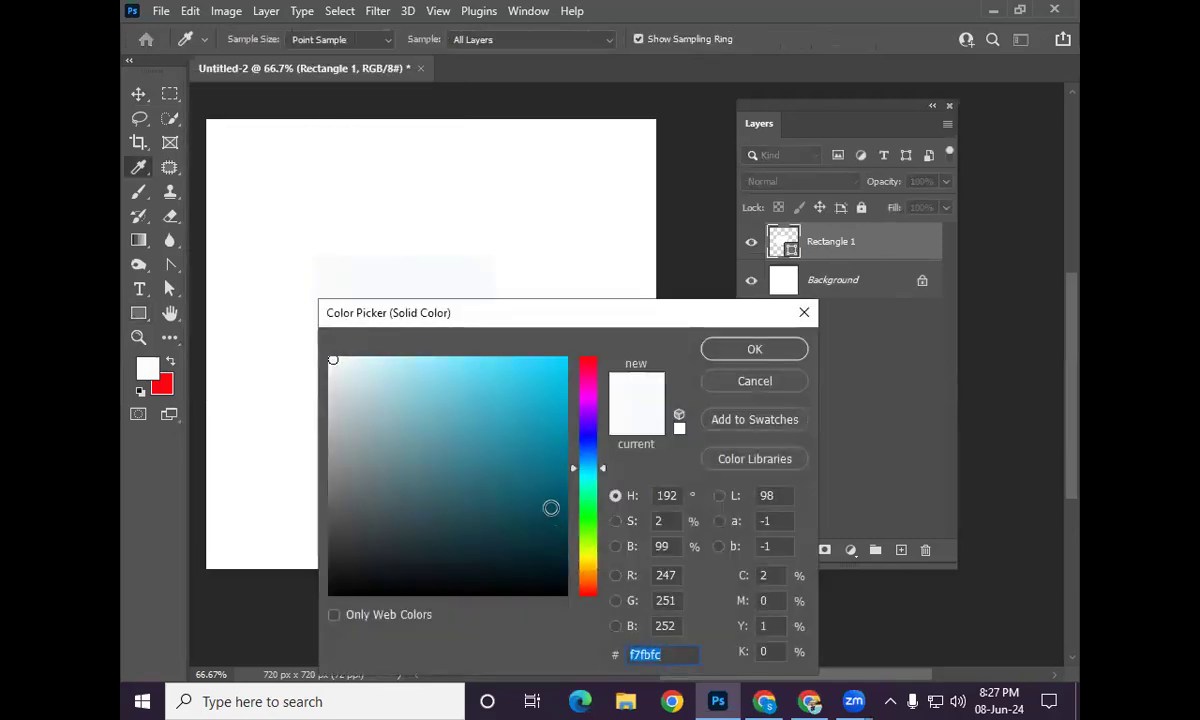
# Step: Fill the rectangle with dark purple #64075c
pyautogui.click(588, 393)
pyautogui.click(551, 502)
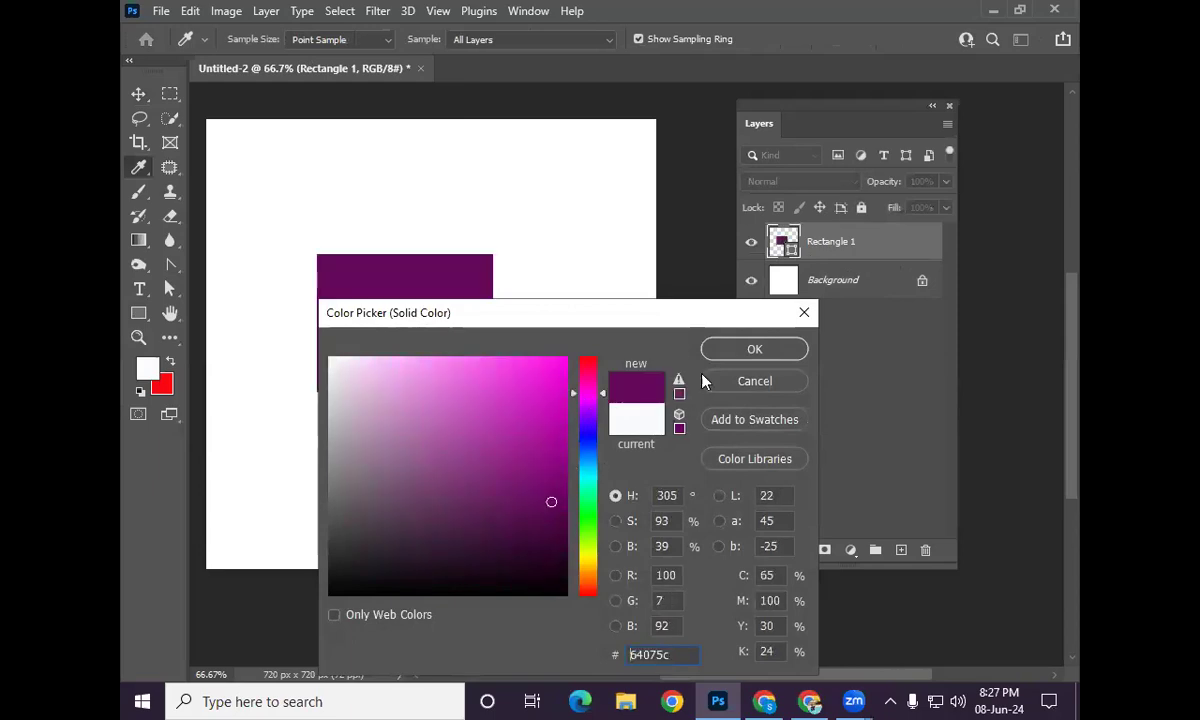
pyautogui.click(730, 357)
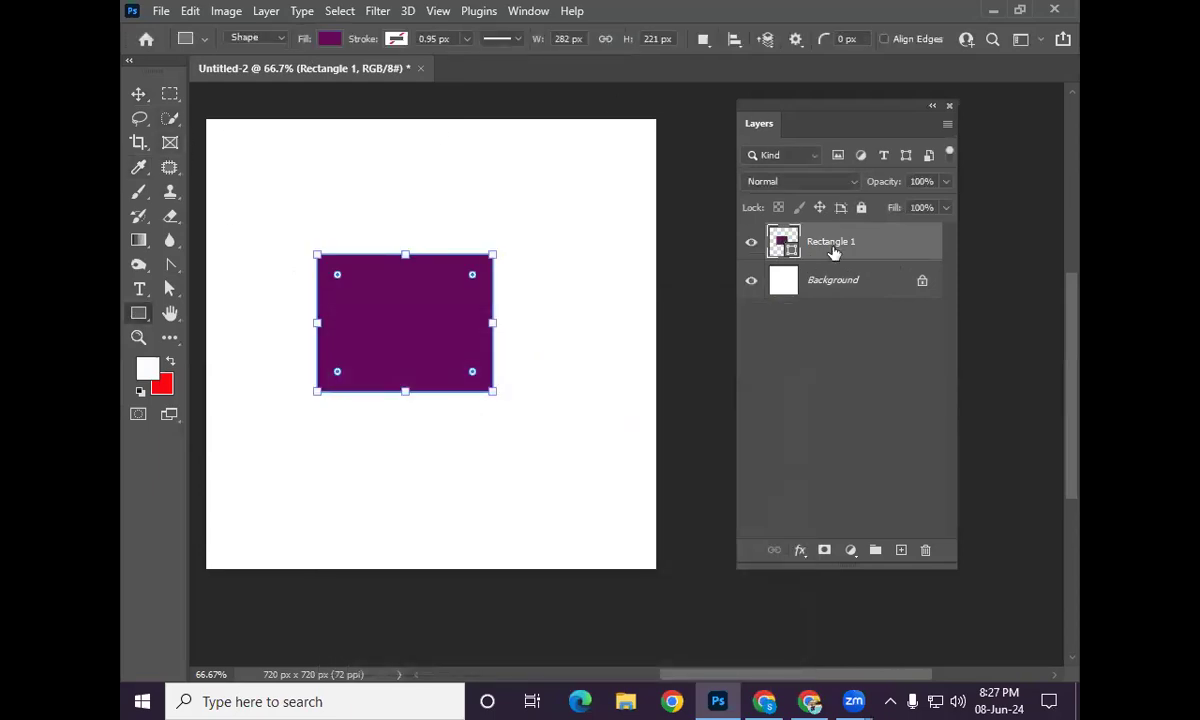
# Step: Try a drop shadow on the rectangle layer with 100% opacity, a −51° angle, 7 px distance and 40 px size
pyautogui.rightClick(783, 240)
pyautogui.click(632, 27)
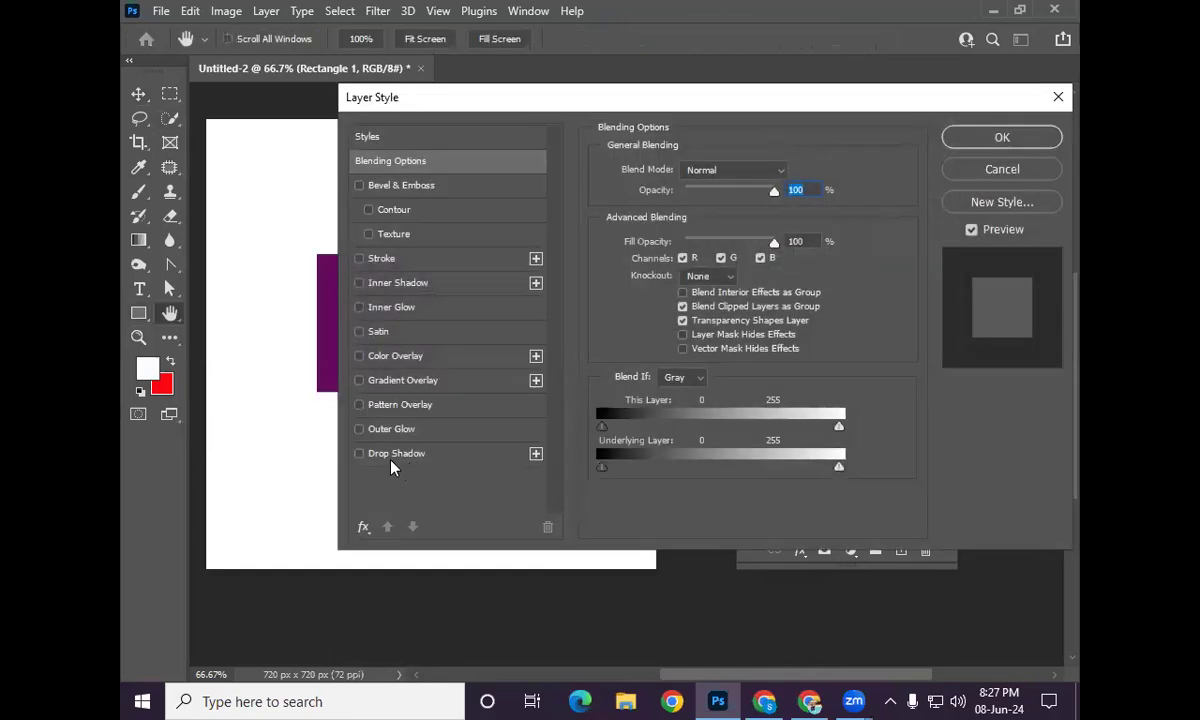
pyautogui.click(380, 453)
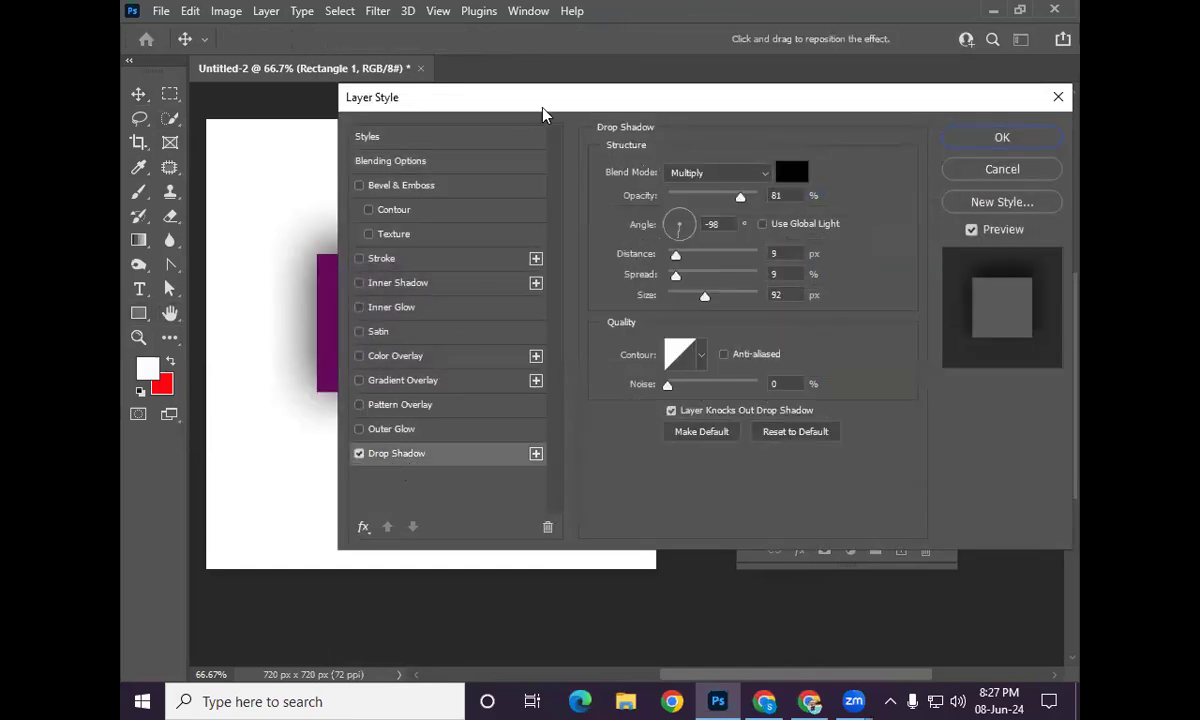
pyautogui.moveTo(544, 100); pyautogui.dragTo(590, 42)
pyautogui.moveTo(796, 145); pyautogui.dragTo(812, 142)
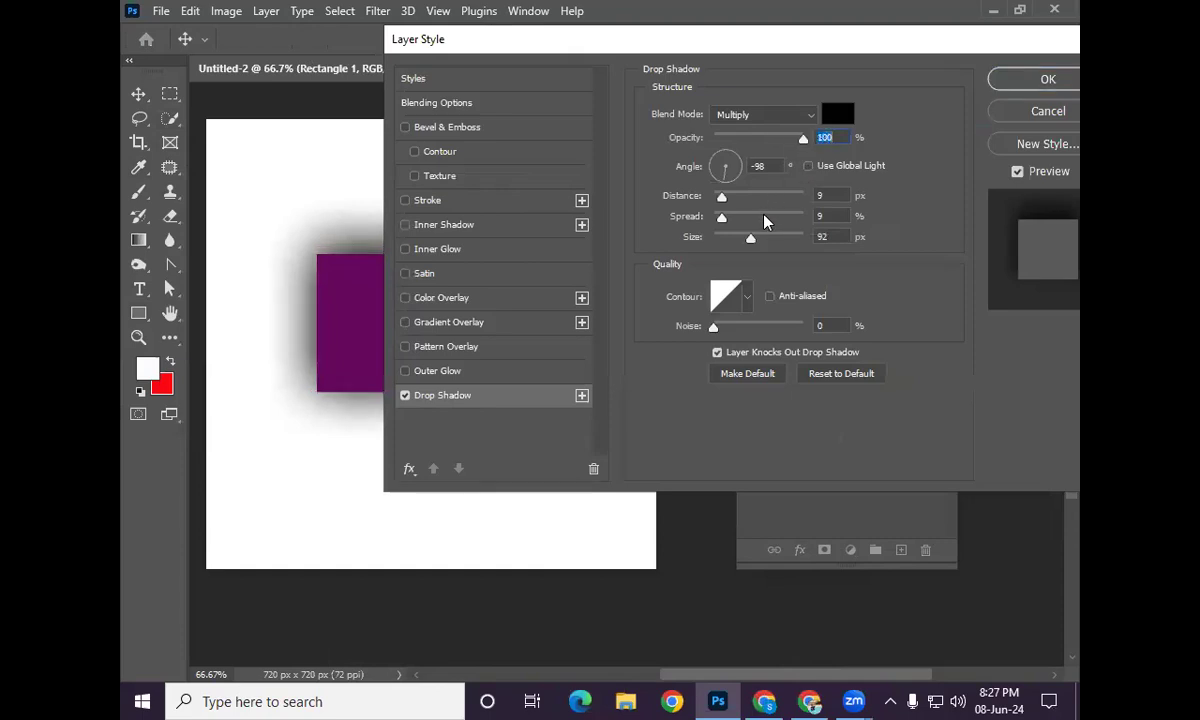
pyautogui.moveTo(752, 240)
pyautogui.mouseDown()
pyautogui.moveTo(723, 241)
pyautogui.moveTo(721, 204)
pyautogui.moveTo(733, 238)
pyautogui.mouseUp()
pyautogui.click(736, 181)
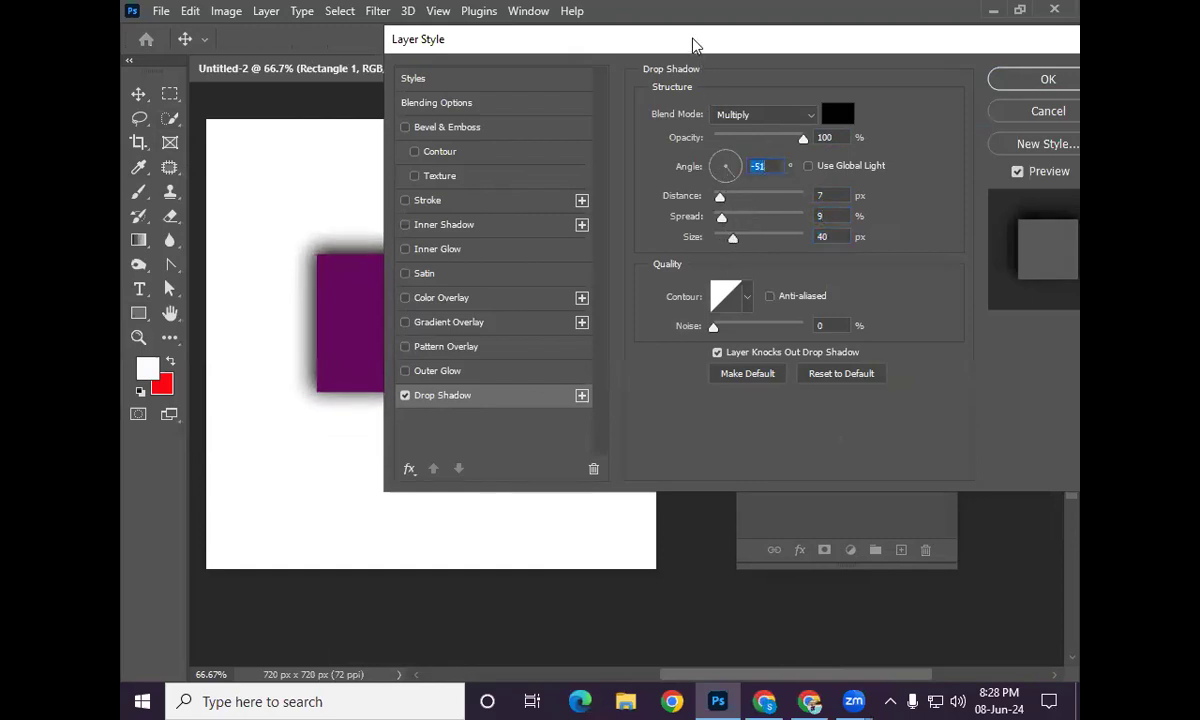
# Step: Try drop shadow angles of −83° and 90° on the rectangle, and discard the layer style
pyautogui.moveTo(695, 50); pyautogui.dragTo(782, 122)
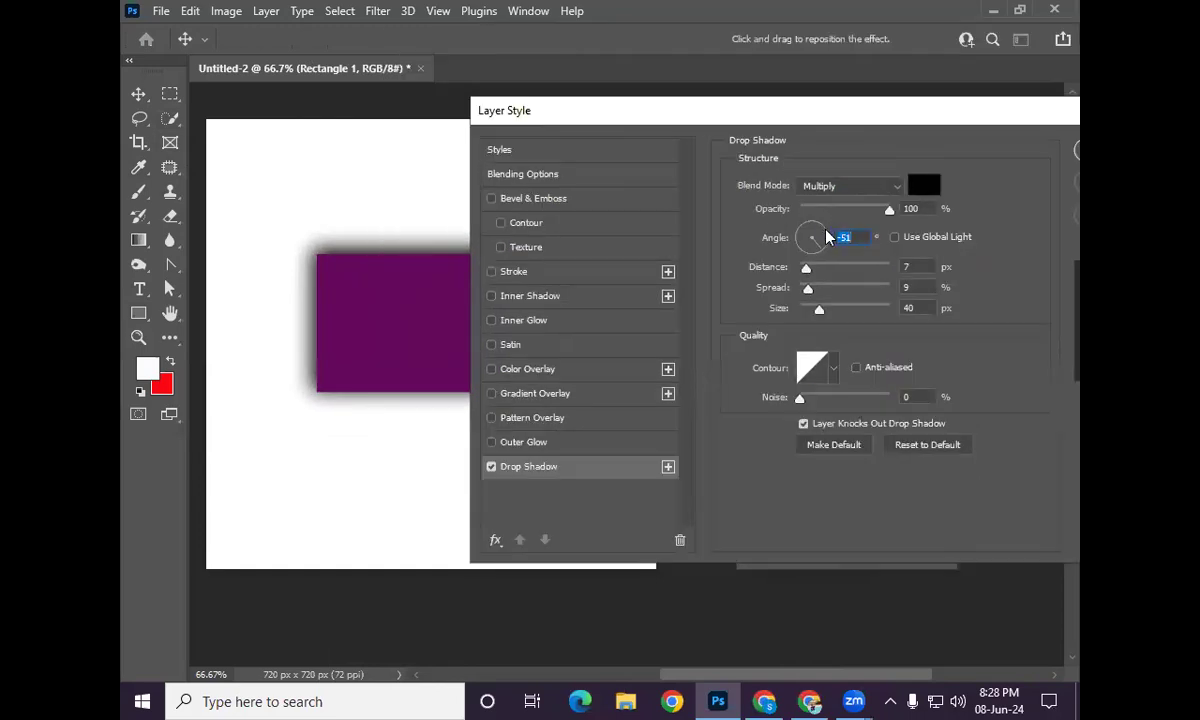
pyautogui.click(826, 233)
pyautogui.click(815, 262)
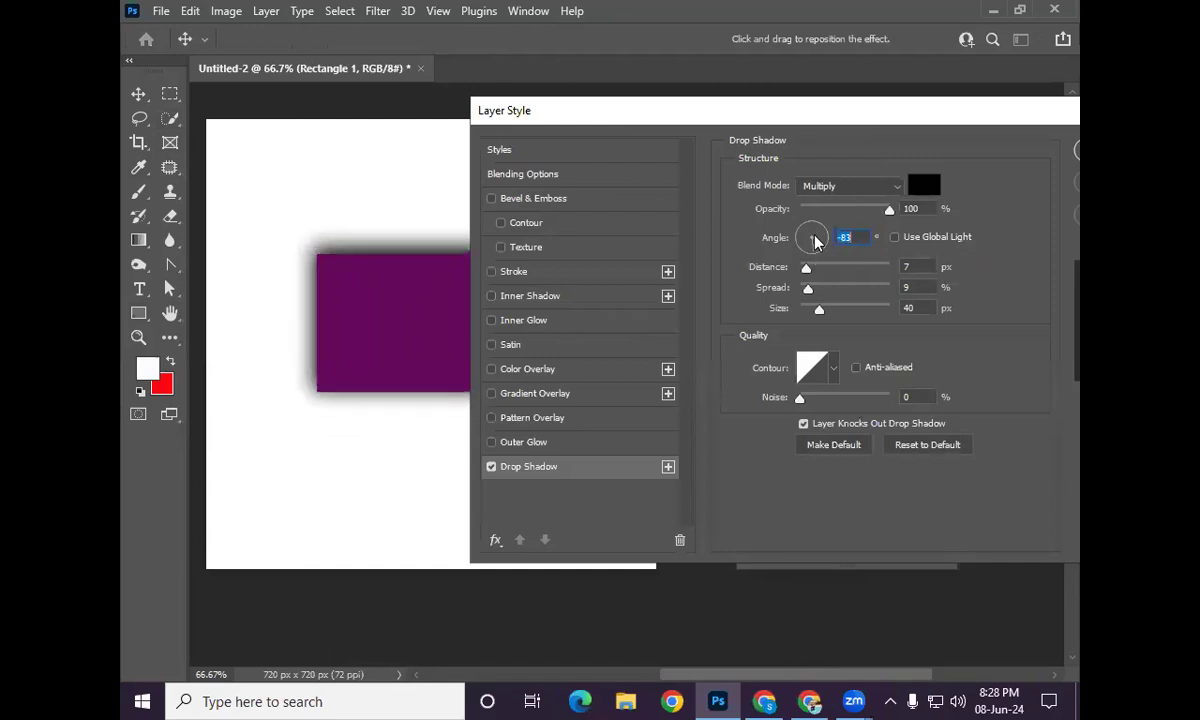
pyautogui.click(815, 228)
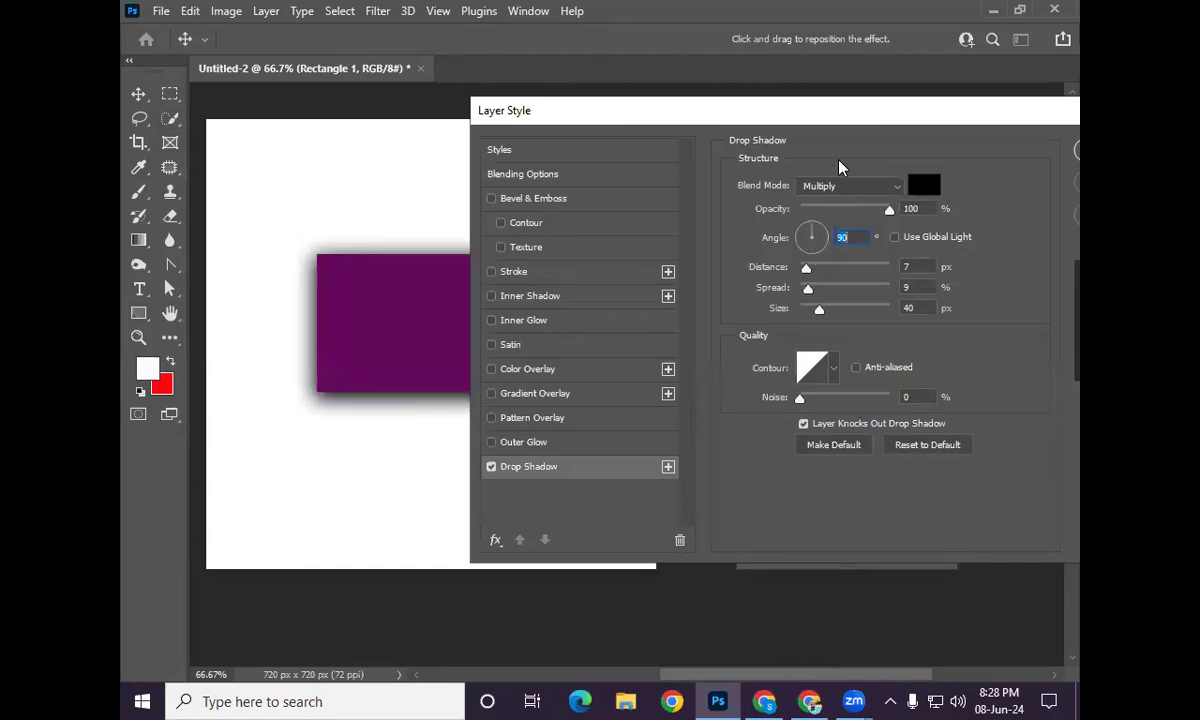
pyautogui.moveTo(833, 115); pyautogui.dragTo(678, 123)
pyautogui.click(1036, 118)
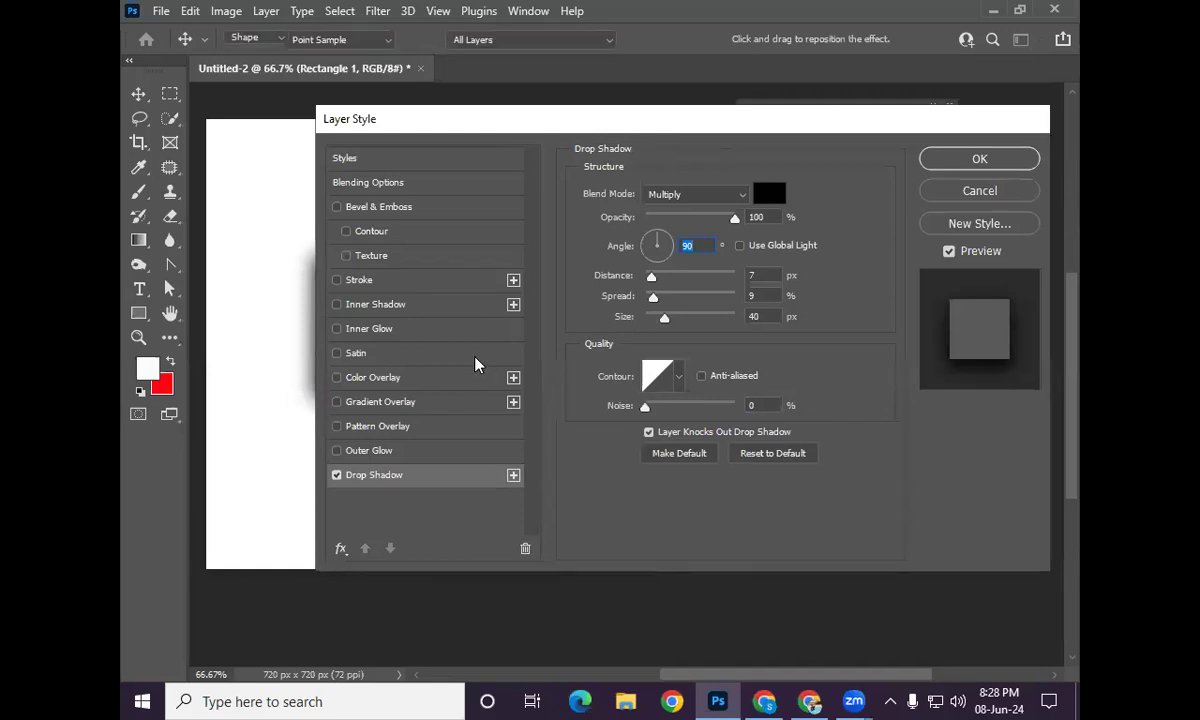
# Step: Delete the rectangle and draw an ellipse about 312 px wide and 346 px high near the middle of the canvas
pyautogui.click(138, 93)
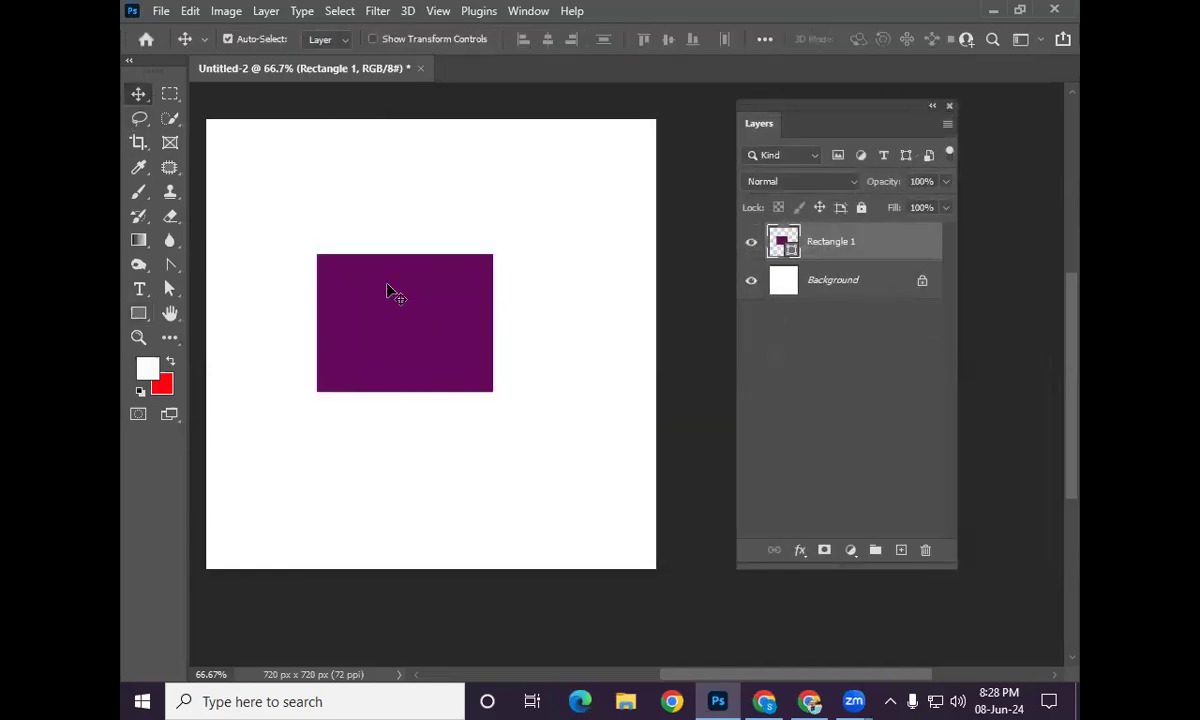
pyautogui.press('Delete')
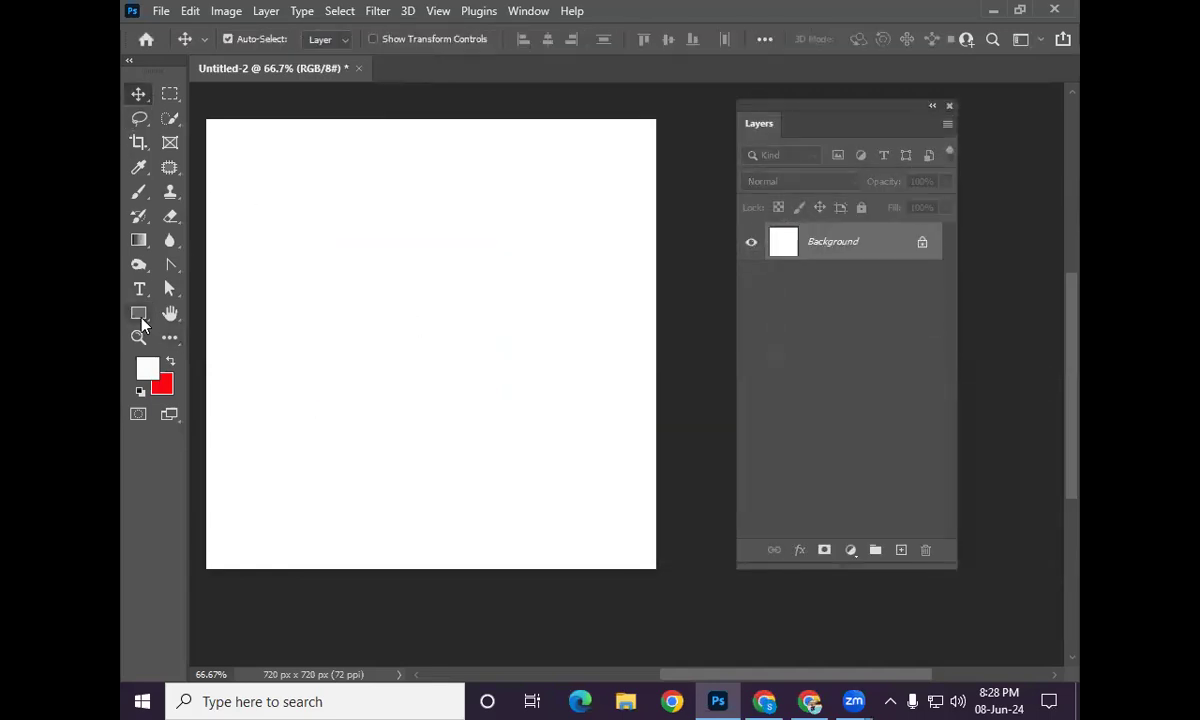
pyautogui.click(137, 314)
pyautogui.rightClick(138, 316)
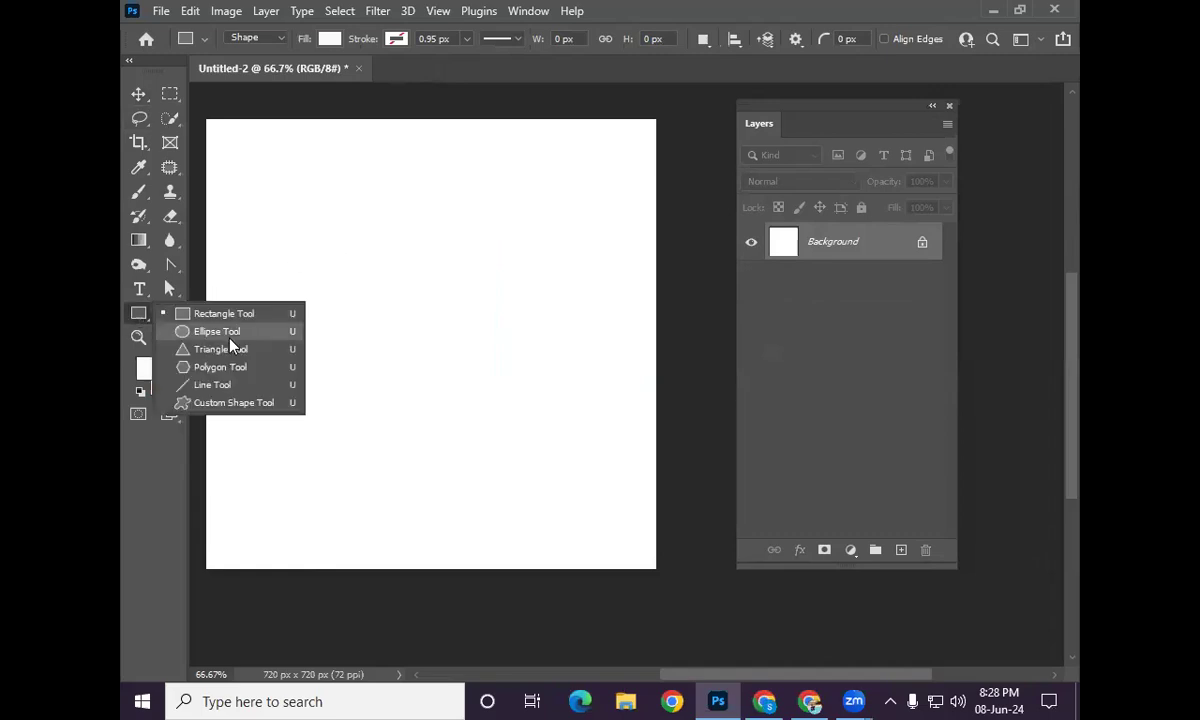
pyautogui.click(218, 330)
pyautogui.moveTo(336, 237); pyautogui.dragTo(528, 453)
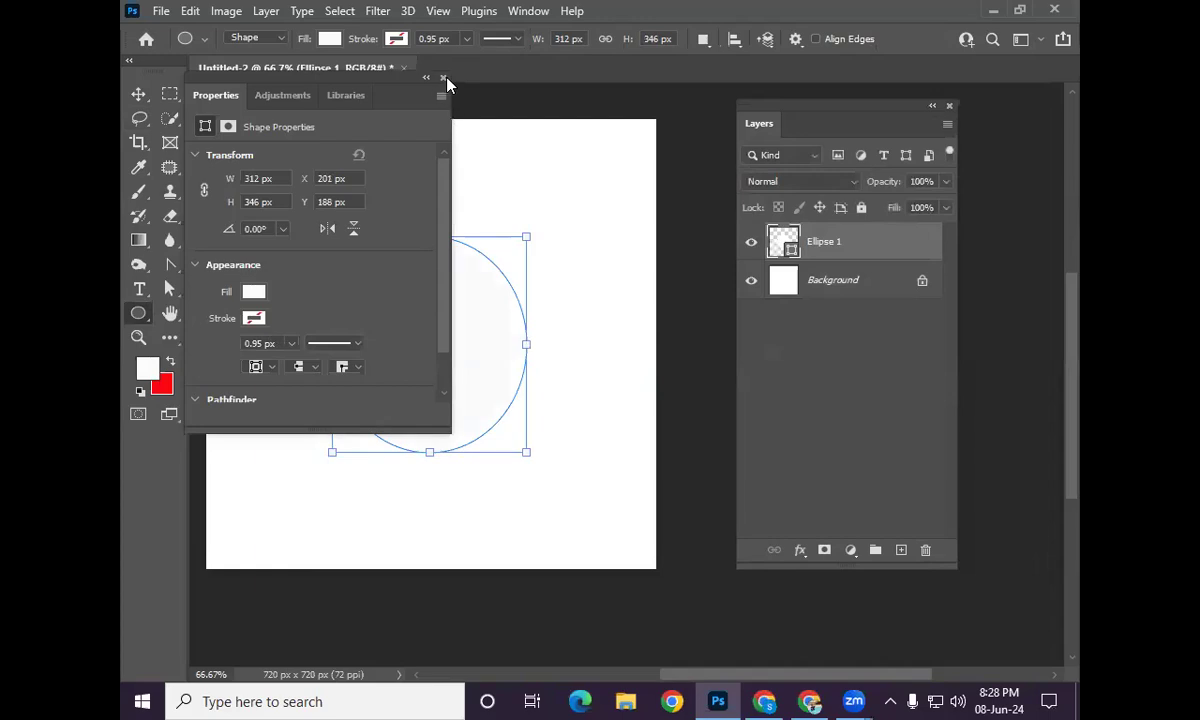
pyautogui.click(443, 77)
# Step: Remove the ellipse's fill and give it a magenta stroke about 3.79 px wide
pyautogui.click(329, 39)
pyautogui.click(218, 76)
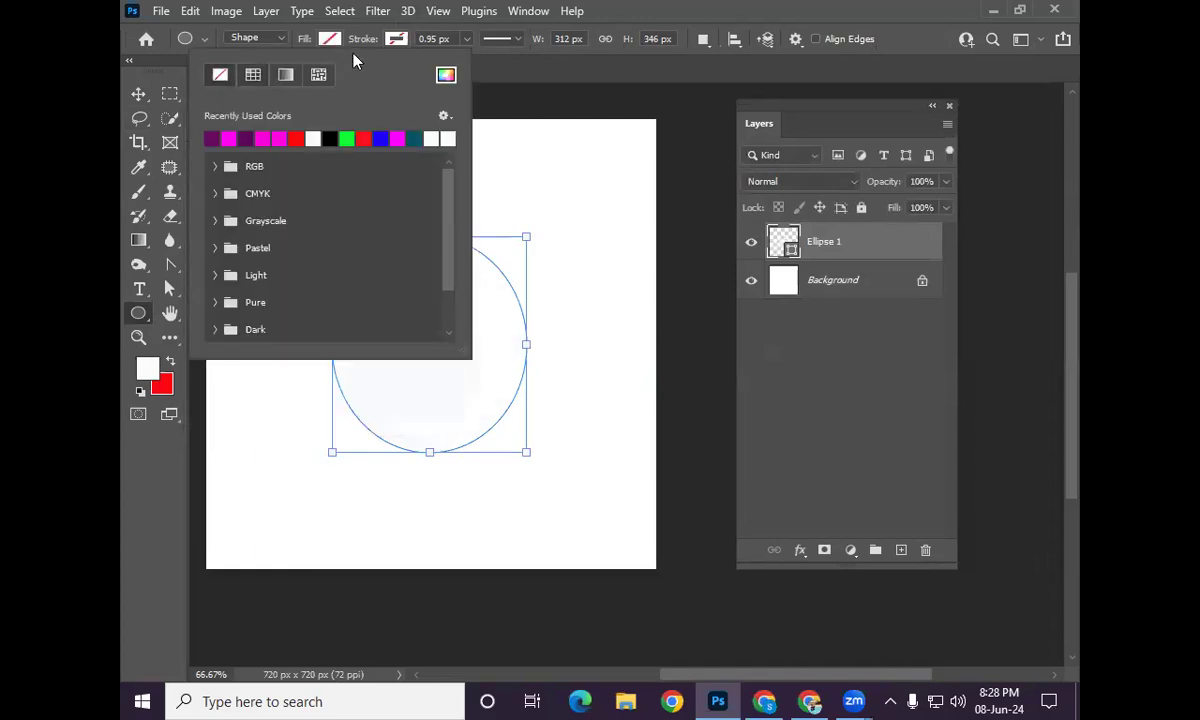
pyautogui.click(396, 38)
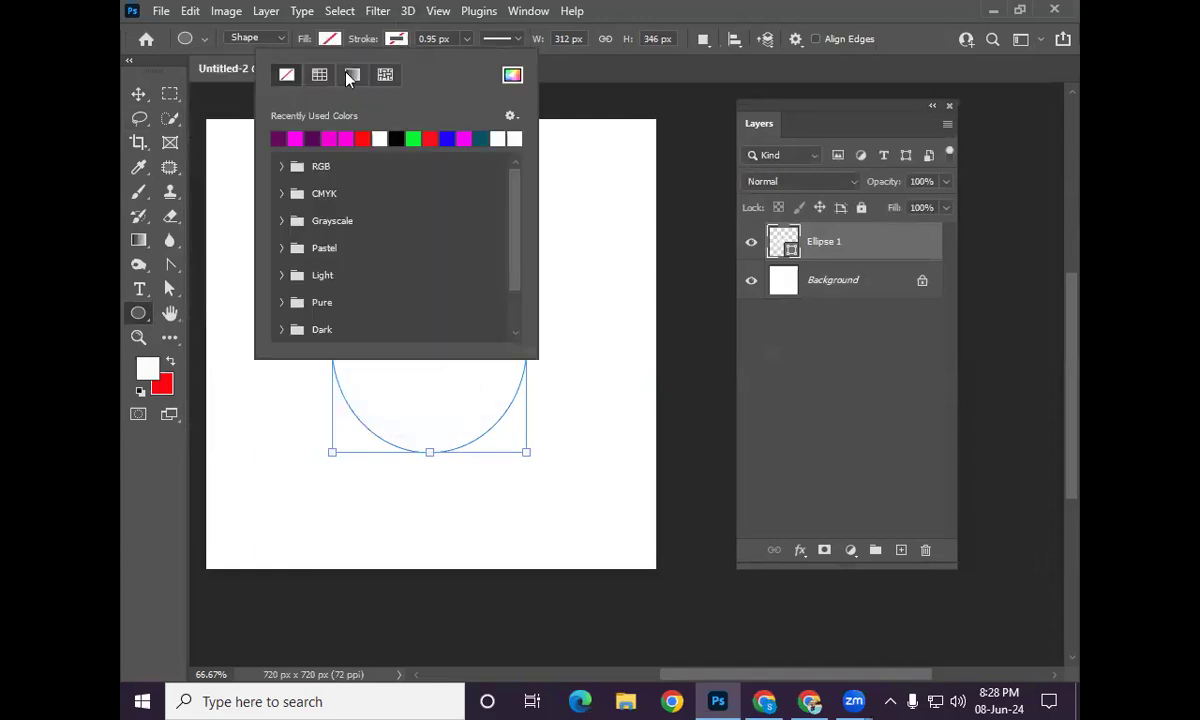
pyautogui.click(336, 137)
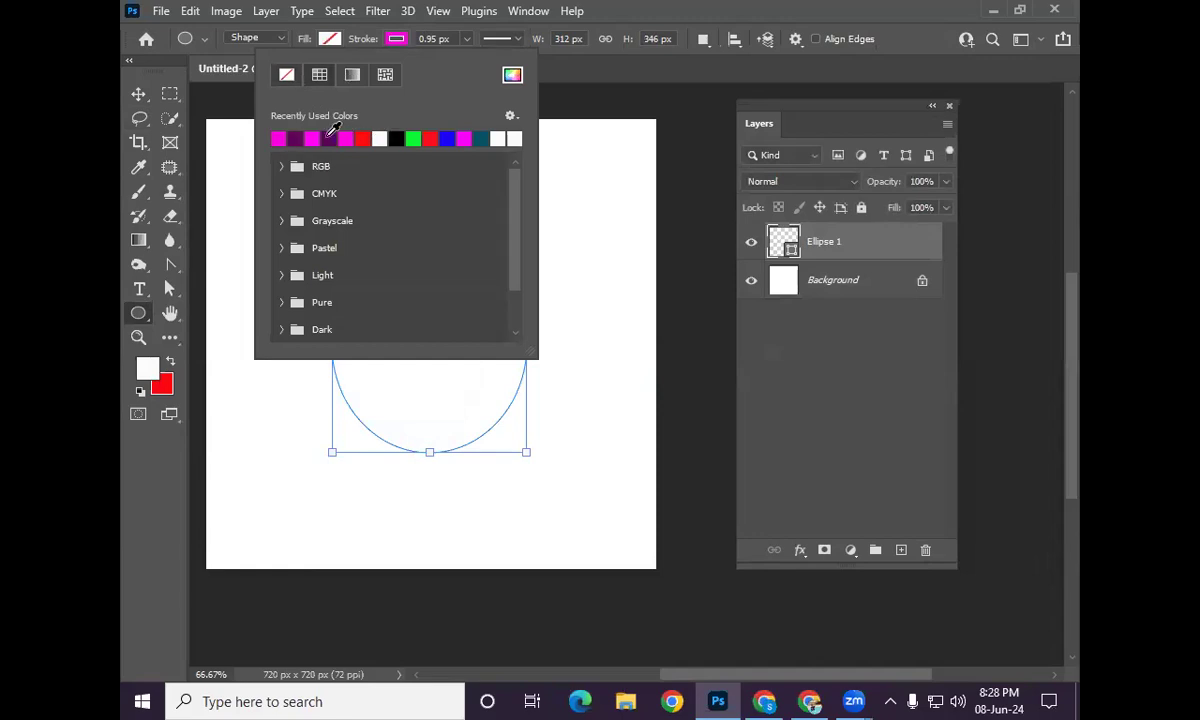
pyautogui.click(466, 39)
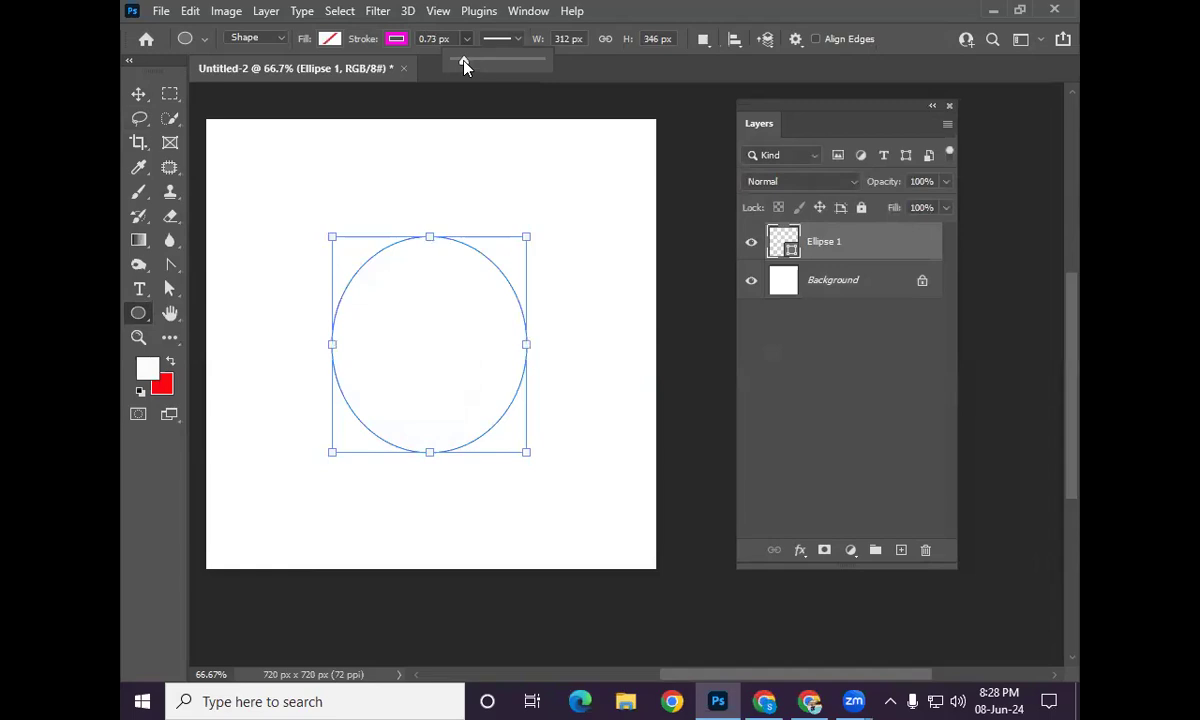
pyautogui.moveTo(466, 60); pyautogui.dragTo(471, 60)
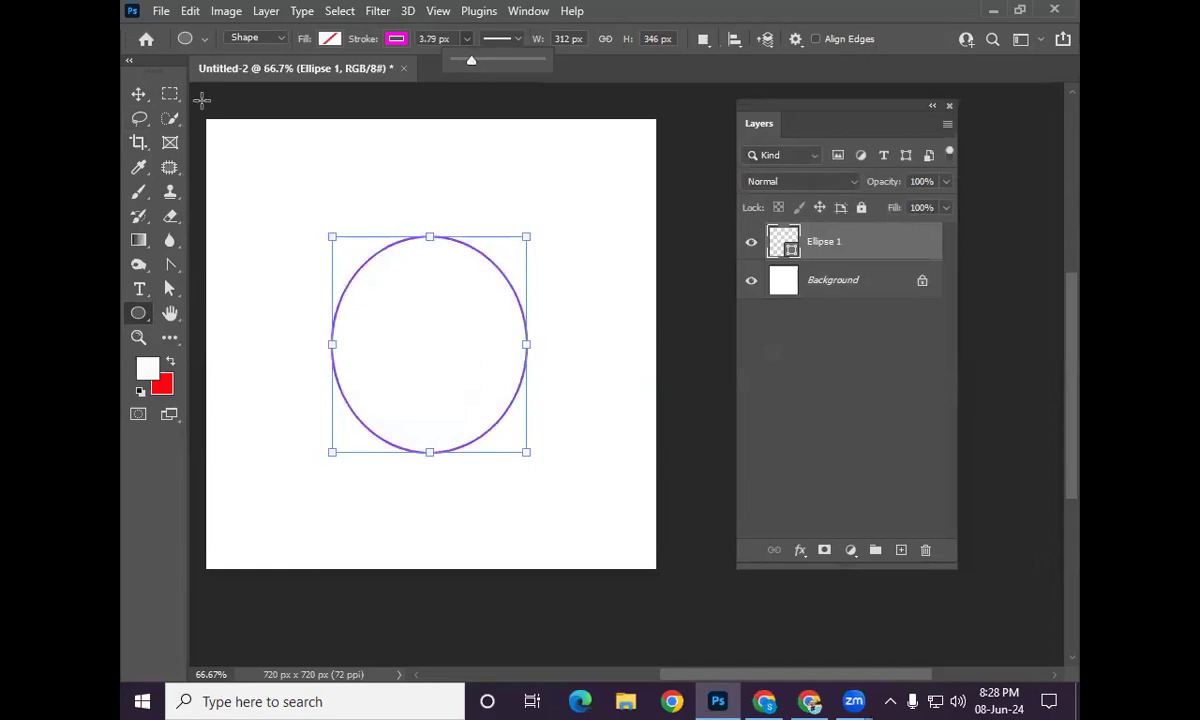
pyautogui.click(142, 94)
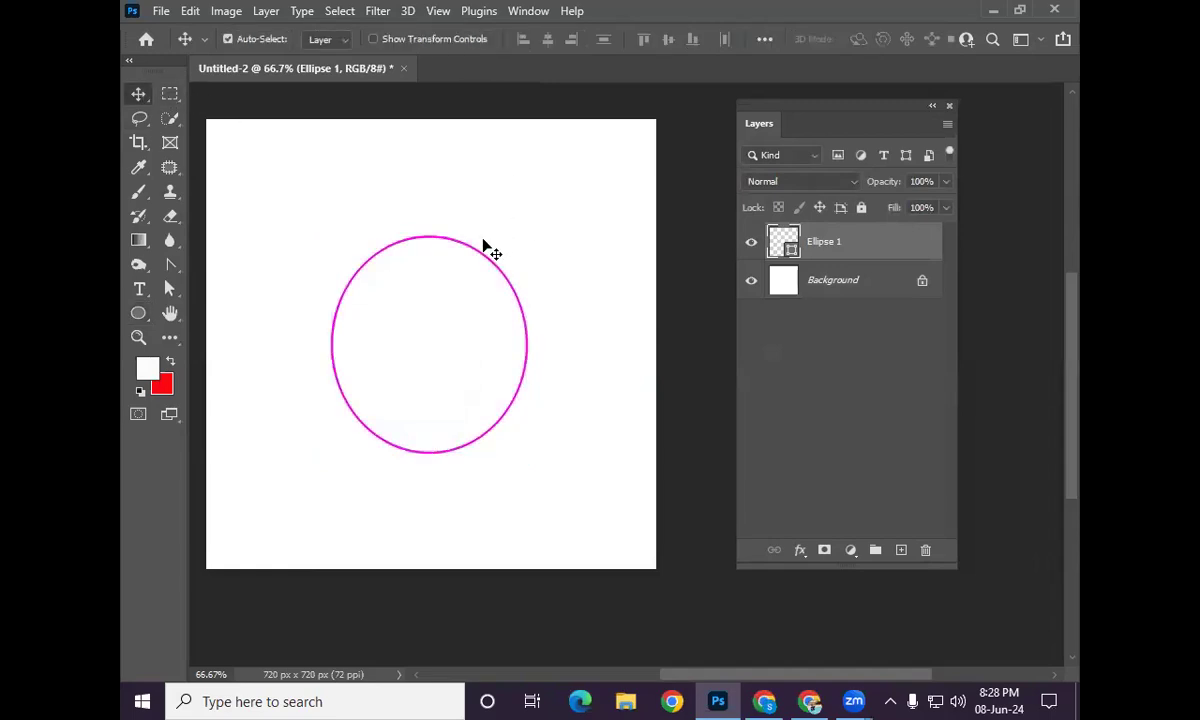
# Step: Apply an Outer Glow to the ellipse layer in near-white #fcf3fc
pyautogui.rightClick(845, 250)
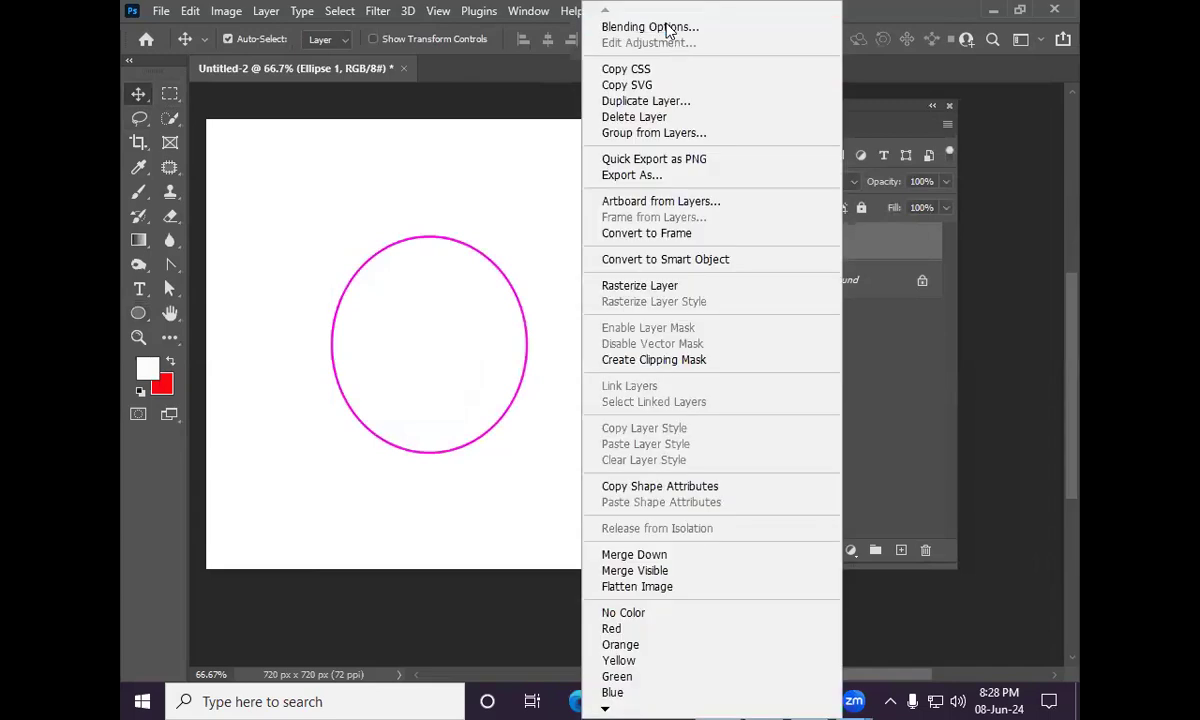
pyautogui.click(665, 25)
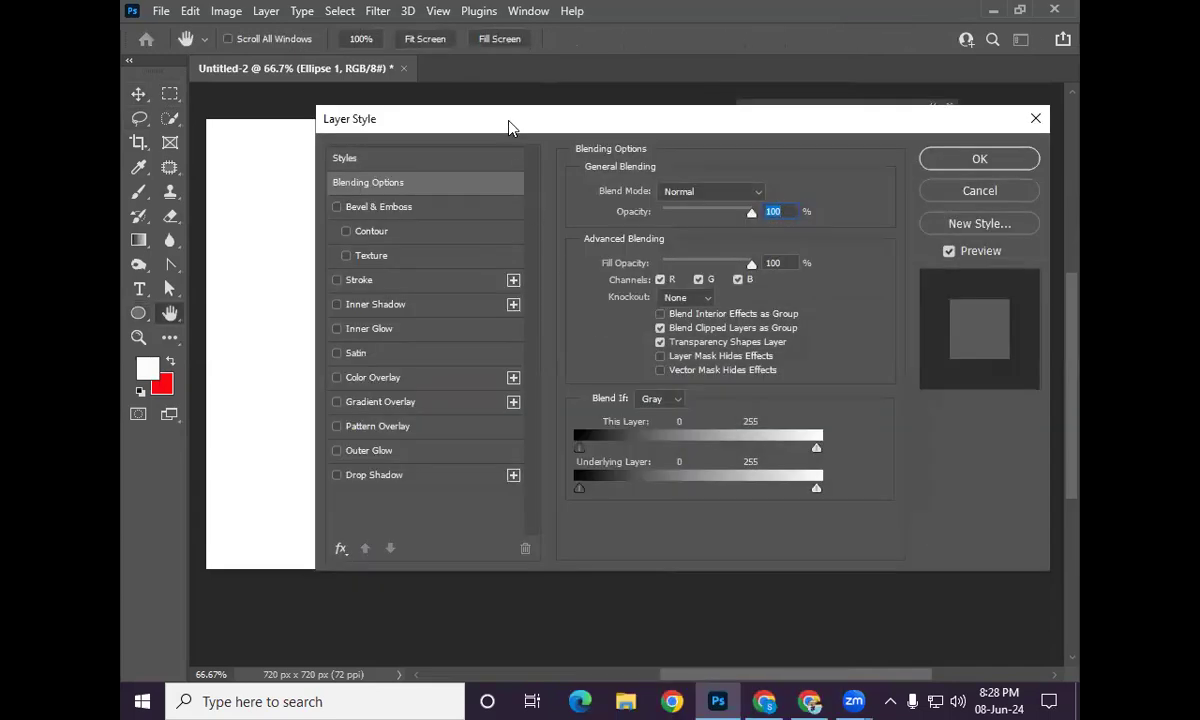
pyautogui.moveTo(518, 131); pyautogui.dragTo(729, 86)
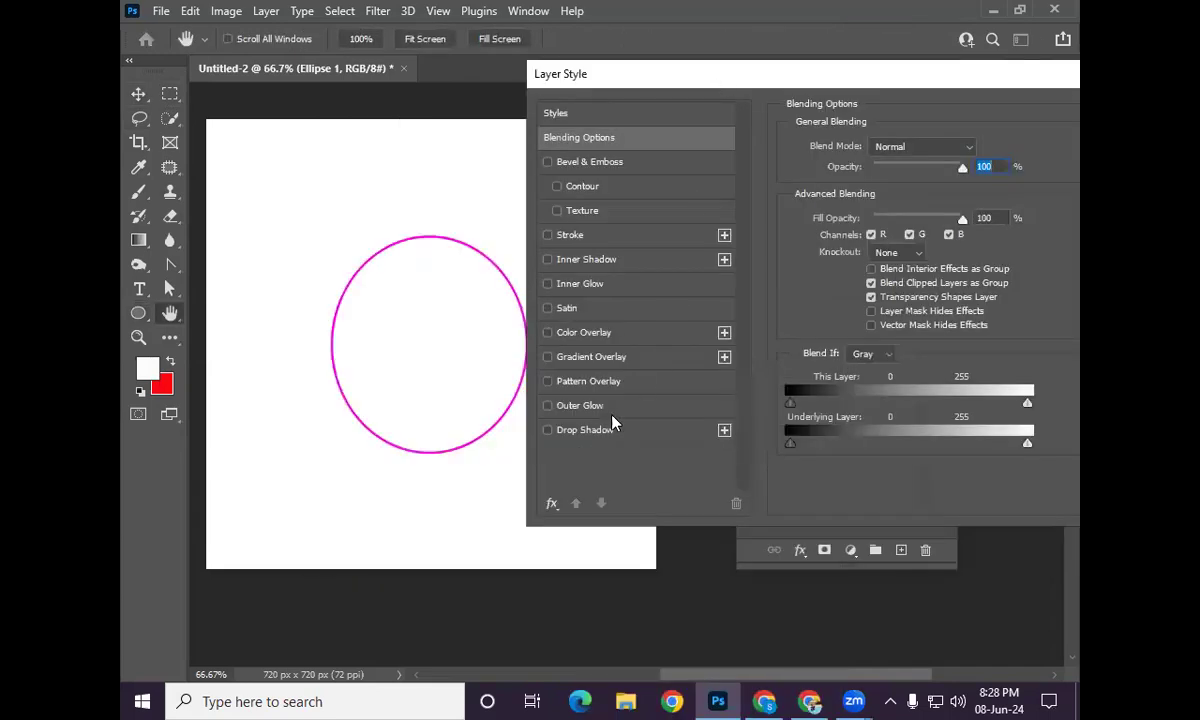
pyautogui.click(557, 407)
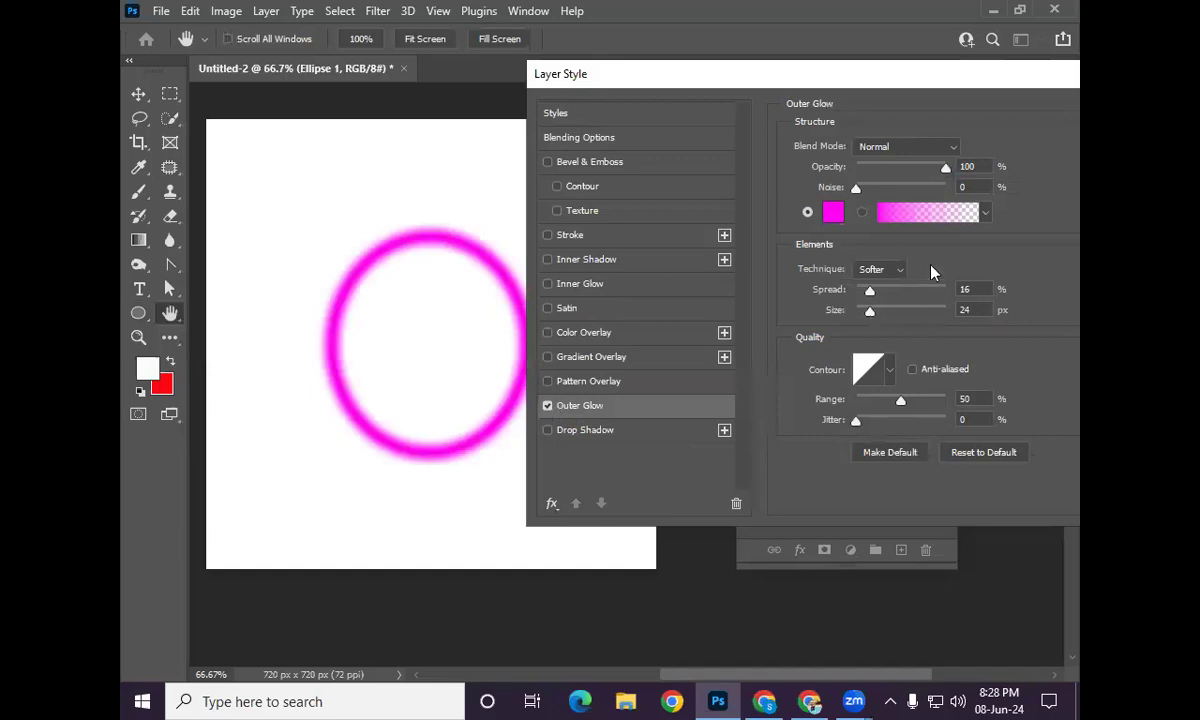
pyautogui.click(833, 212)
pyautogui.click(337, 360)
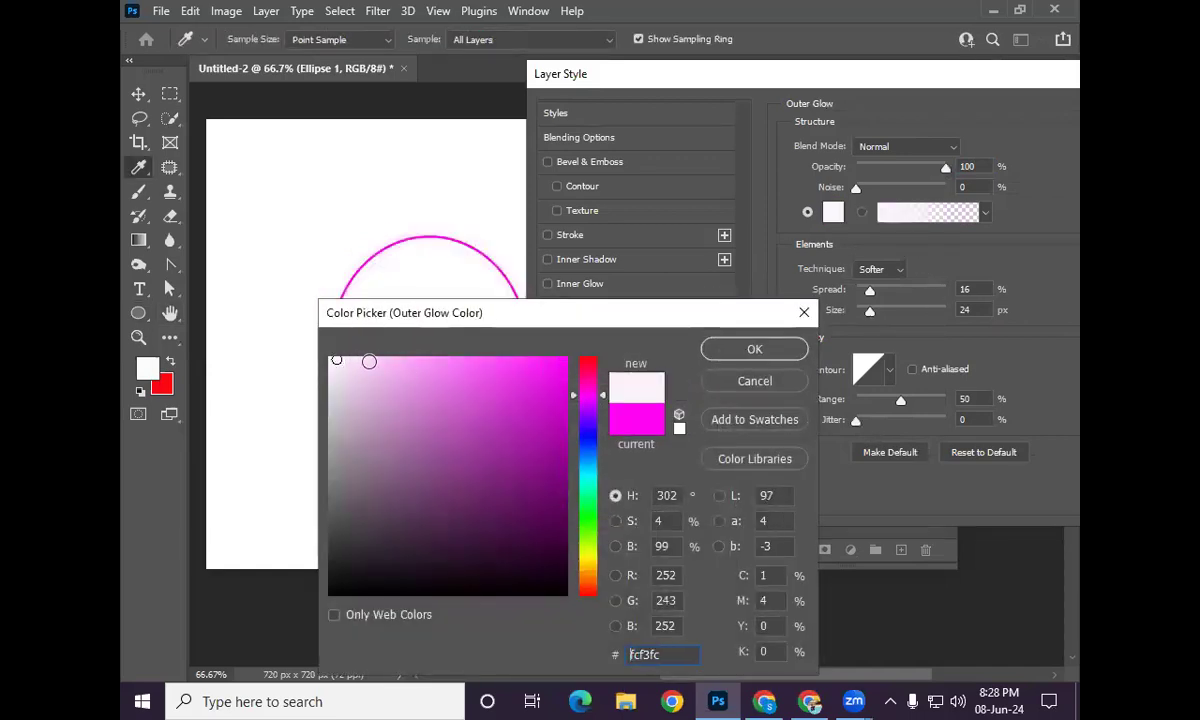
pyautogui.click(744, 356)
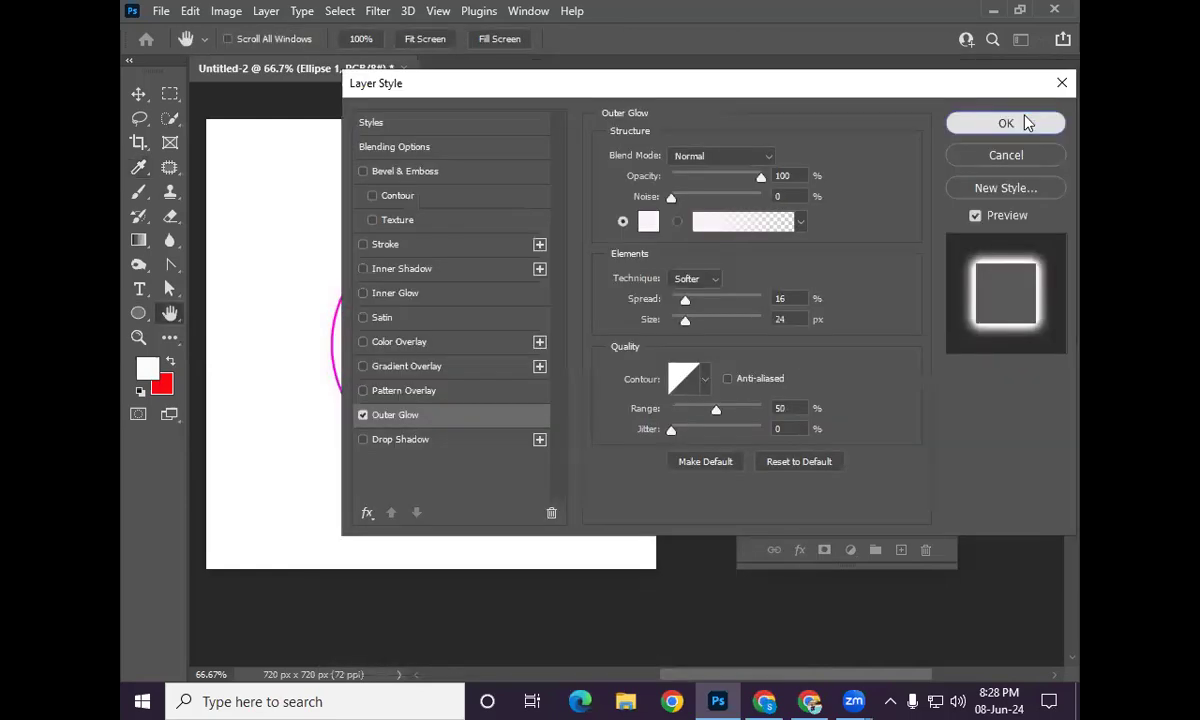
pyautogui.click(1025, 121)
# Step: Fill the Background layer with near-black #010202 as the foreground color
pyautogui.click(850, 327)
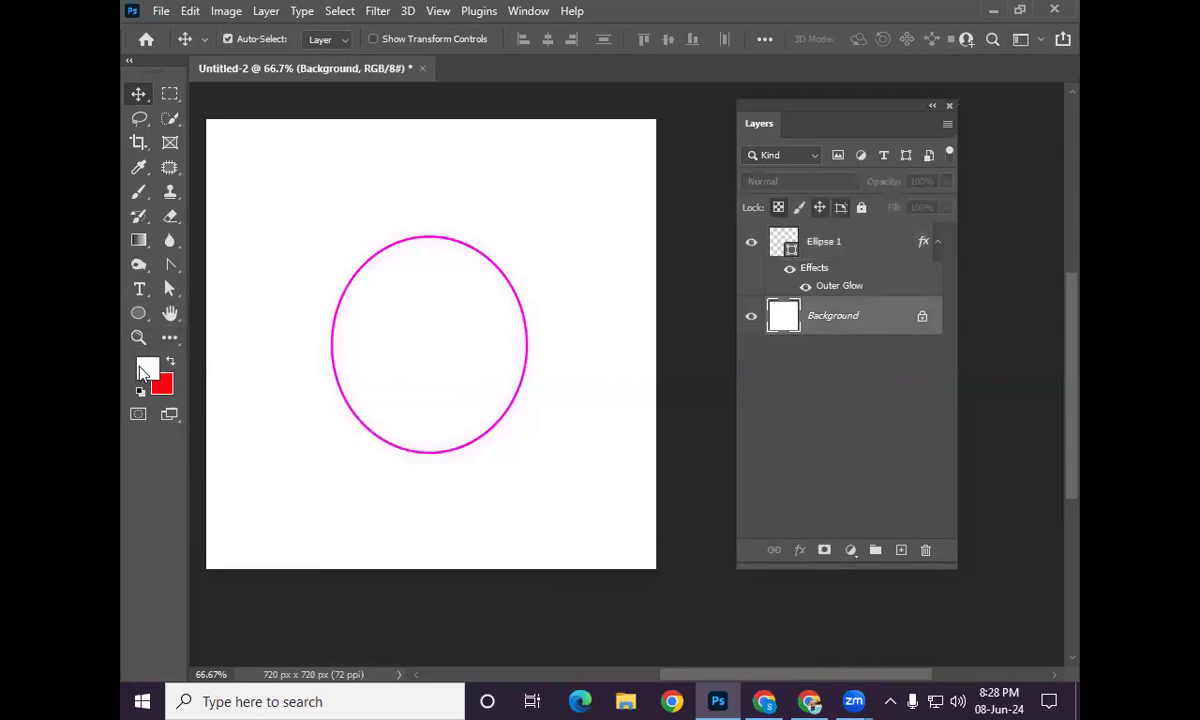
pyautogui.click(147, 369)
pyautogui.write('000000')
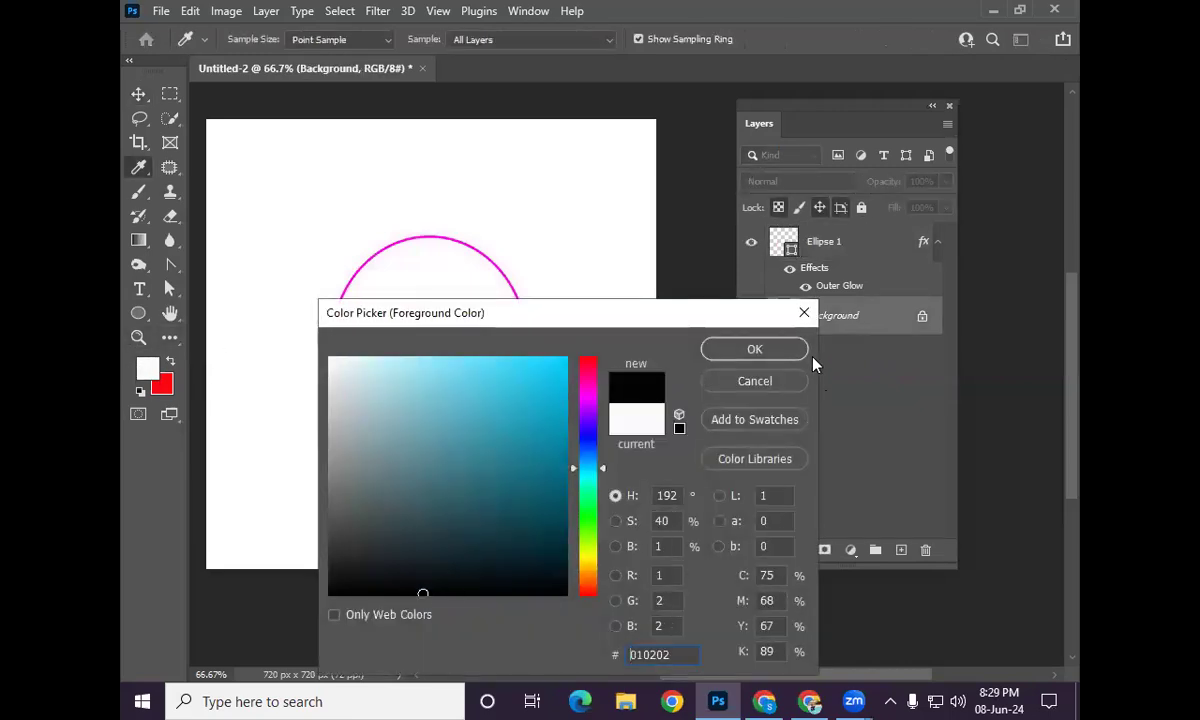
pyautogui.click(765, 356)
pyautogui.hotkey('alt', 'BackSpace')
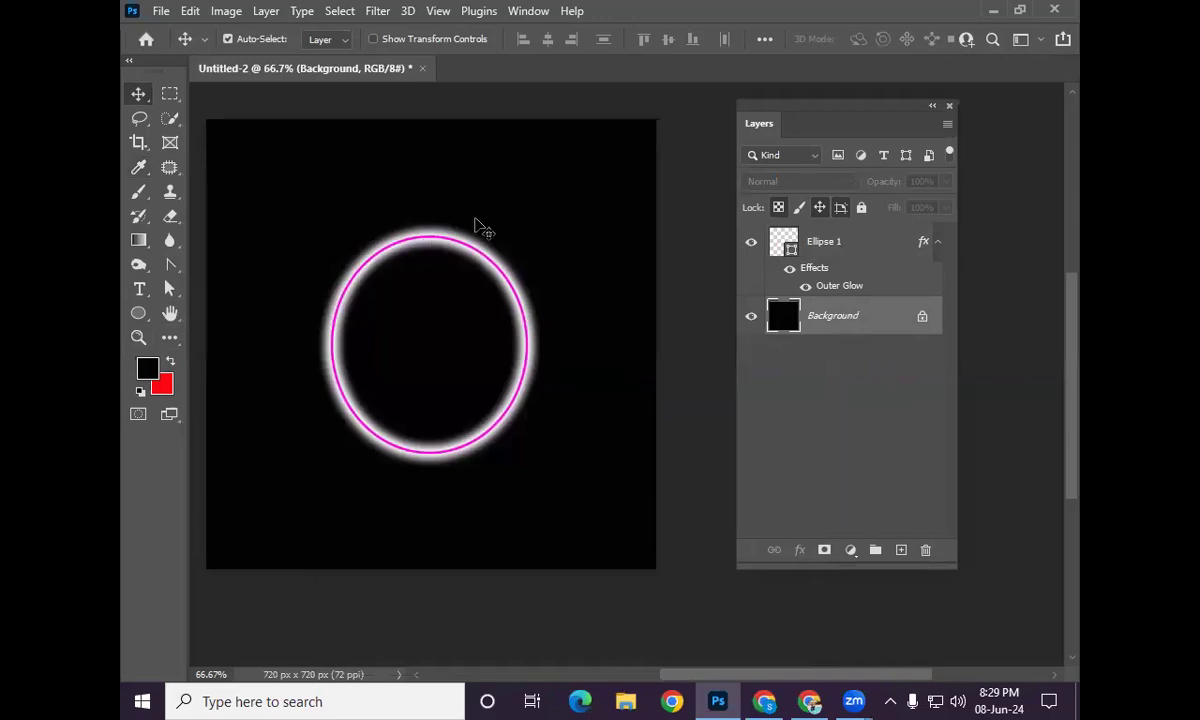
# Step: Move the glowing ellipse up into the upper half of the canvas
pyautogui.click(497, 268)
pyautogui.moveTo(497, 268); pyautogui.dragTo(483, 204)
pyautogui.moveTo(533, 284)
pyautogui.mouseDown()
pyautogui.moveTo(550, 322)
pyautogui.moveTo(538, 292)
pyautogui.moveTo(563, 285)
pyautogui.moveTo(538, 291)
pyautogui.mouseUp()
pyautogui.click(780, 236)
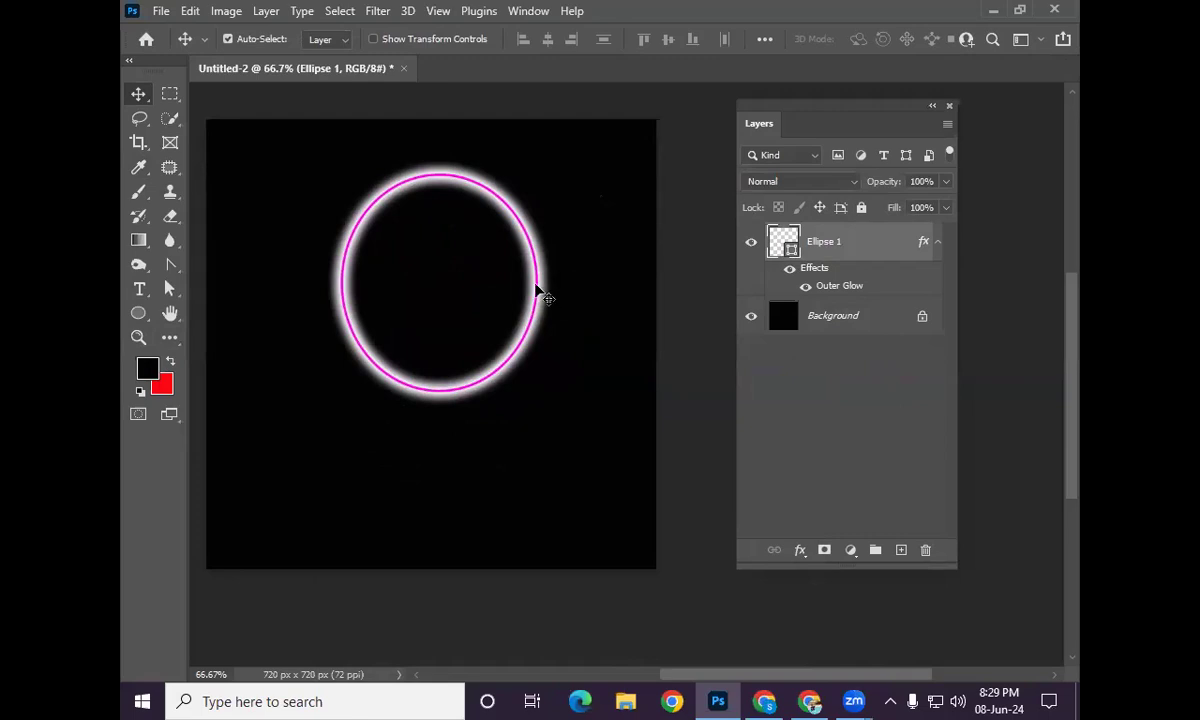
# Step: Duplicate the glowing ellipse straight down so the two rings overlap, and select both ellipses
pyautogui.click(536, 283)
pyautogui.keyDown('ctrl'); pyautogui.click(496, 297); pyautogui.keyUp('ctrl')
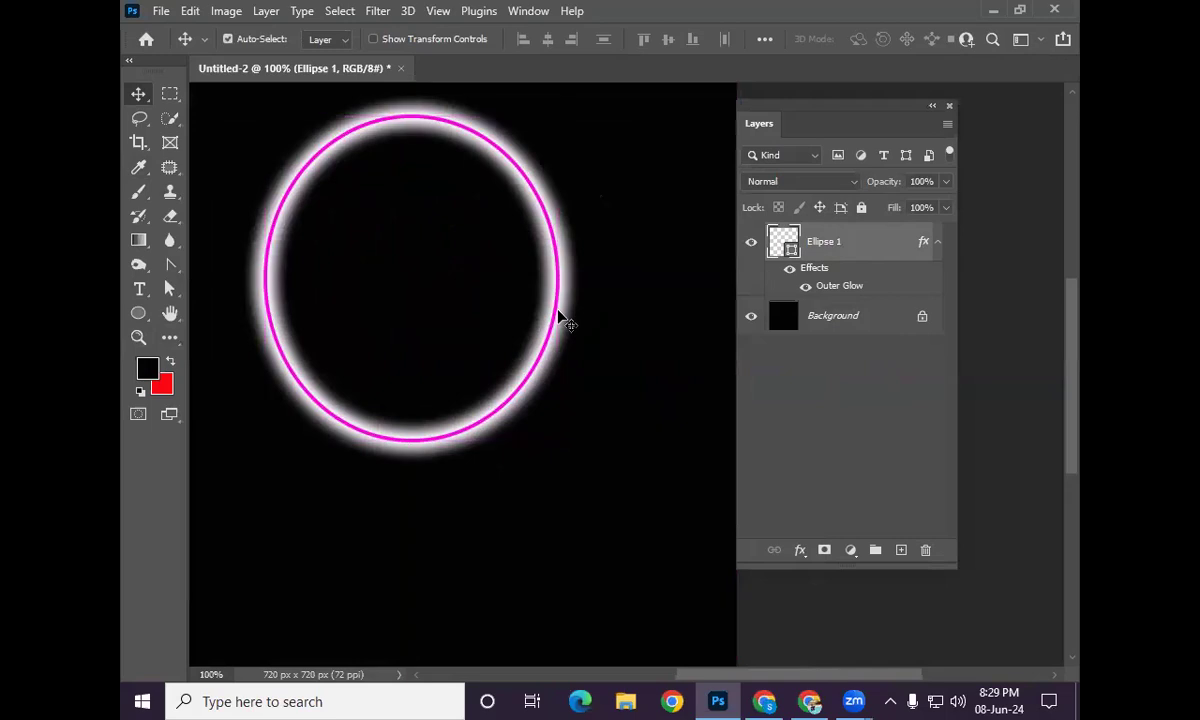
pyautogui.click(558, 300)
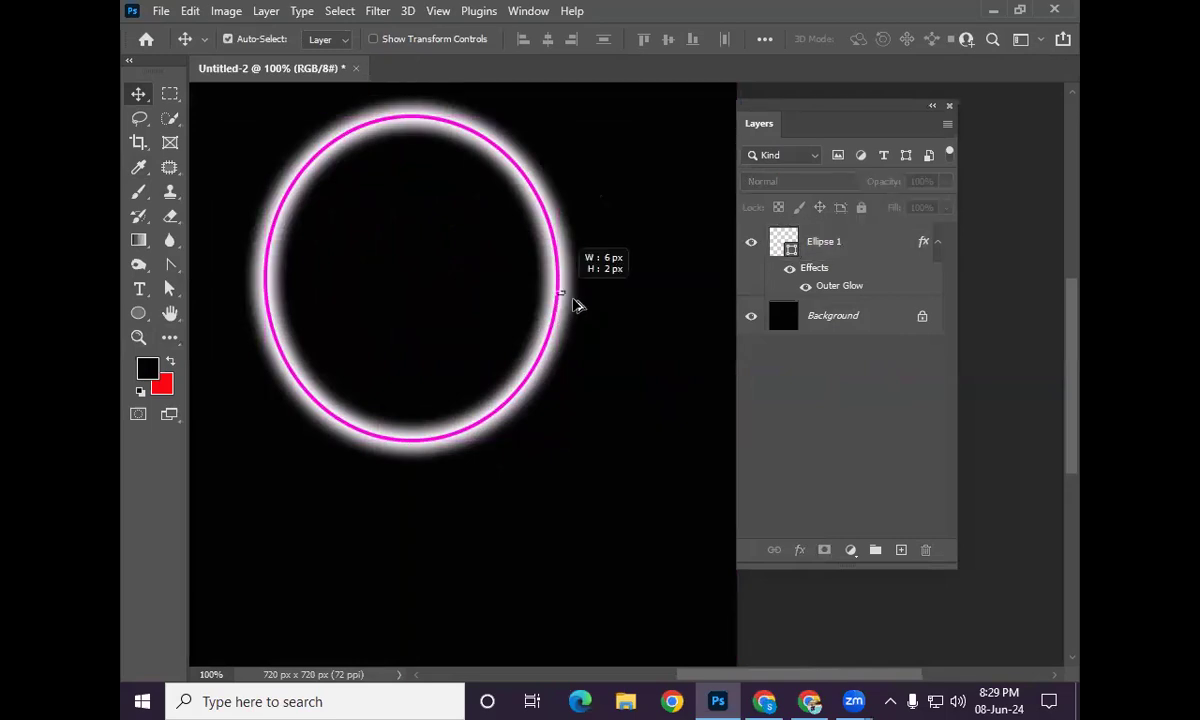
pyautogui.click(568, 308)
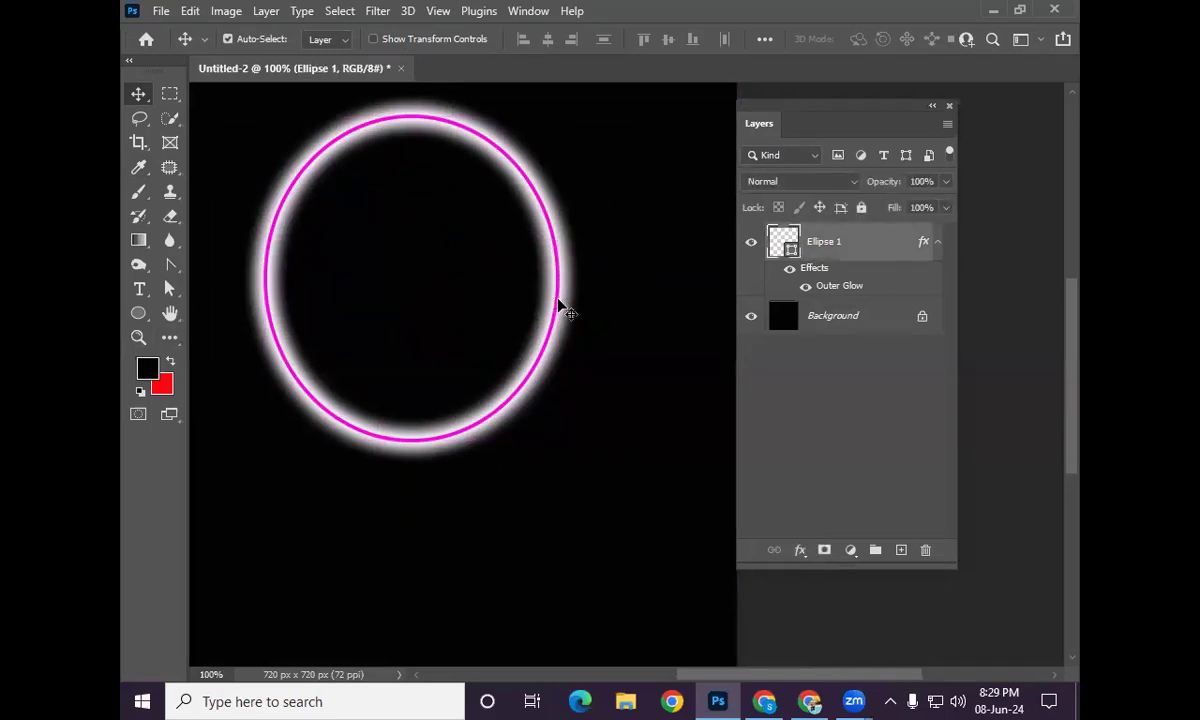
pyautogui.moveTo(553, 280)
pyautogui.mouseDown()
pyautogui.moveTo(584, 288)
pyautogui.moveTo(560, 280)
pyautogui.mouseUp()
pyautogui.click(556, 248)
pyautogui.moveTo(556, 248); pyautogui.dragTo(556, 428)
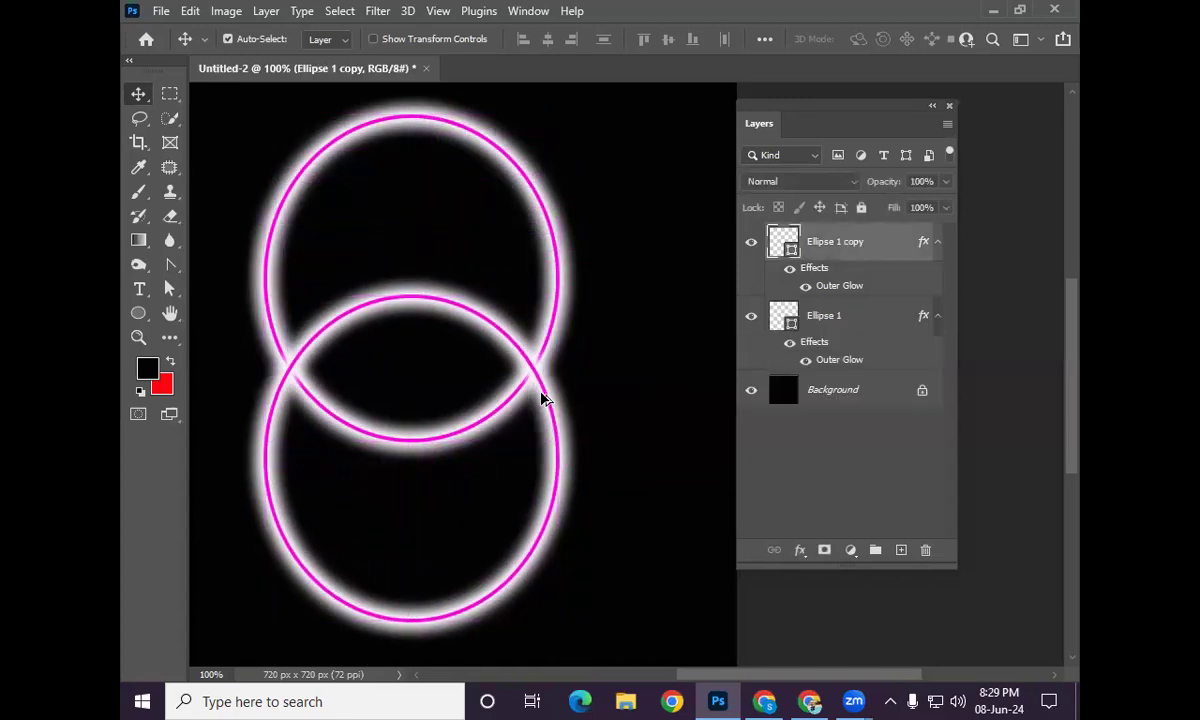
pyautogui.keyDown('shift'); pyautogui.click(544, 343); pyautogui.keyUp('shift')
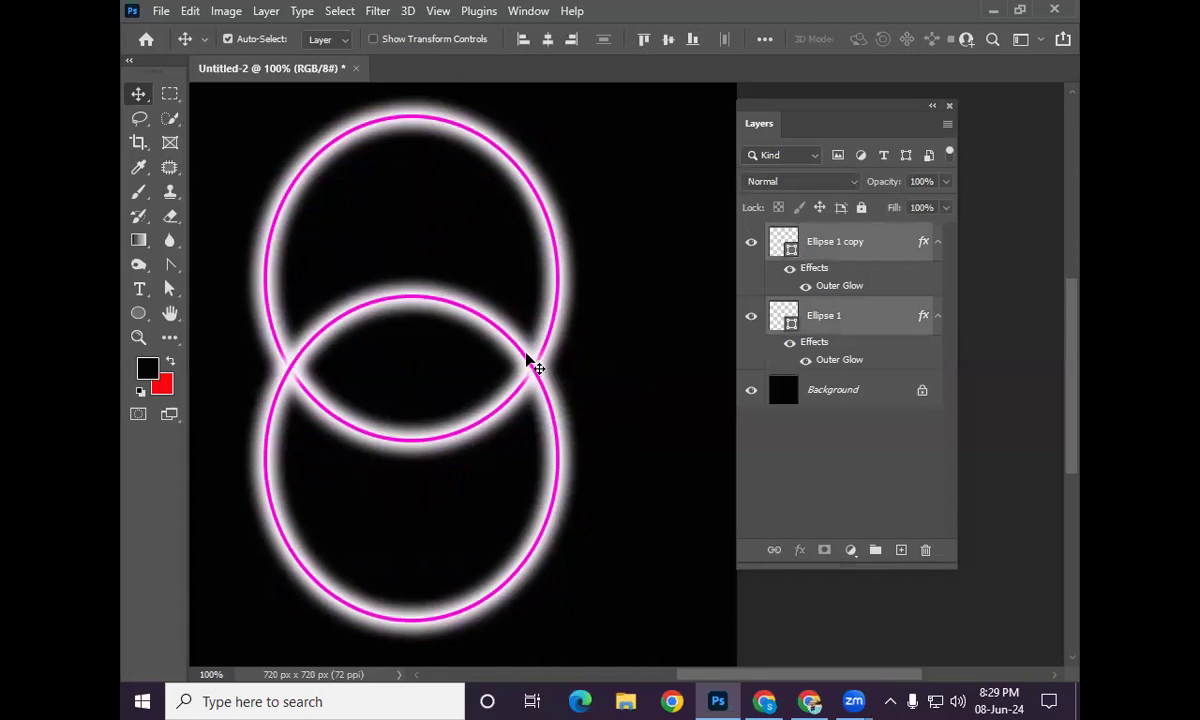
# Step: Duplicate the two selected glowing ellipses up and slightly to the right of the originals
pyautogui.moveTo(551, 323); pyautogui.dragTo(566, 298)
pyautogui.press('ctrl')
pyautogui.scroll(1, 531, 368)
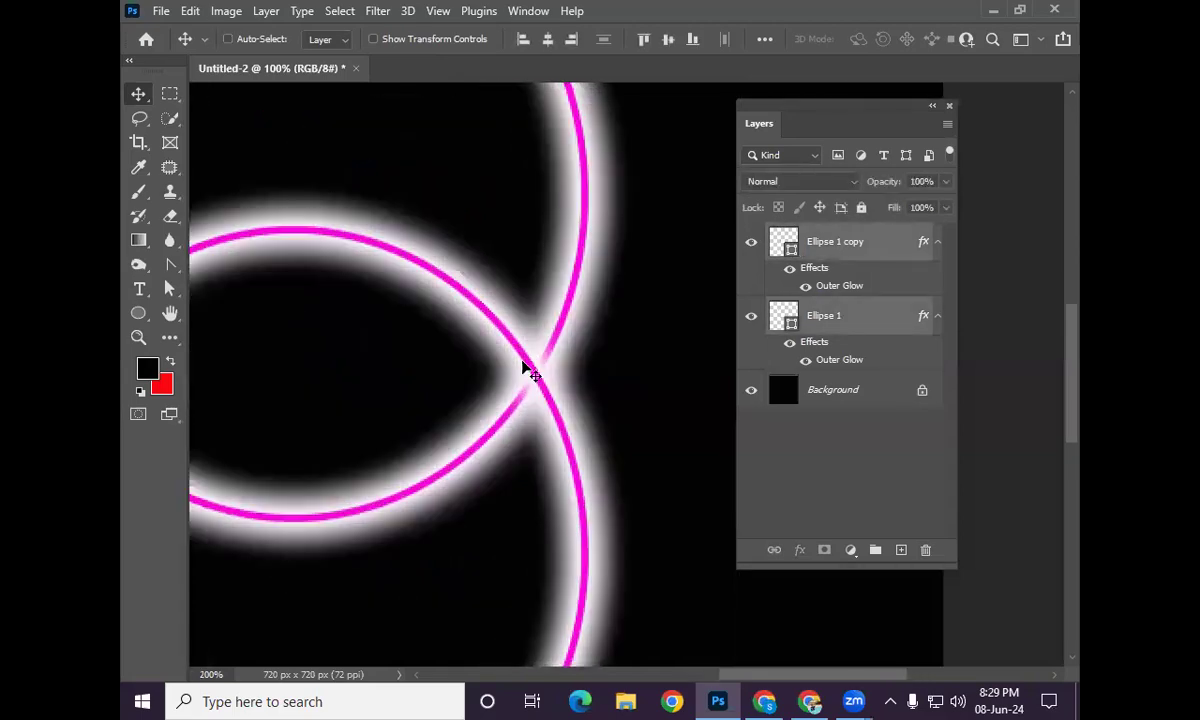
pyautogui.moveTo(515, 343); pyautogui.dragTo(530, 210)
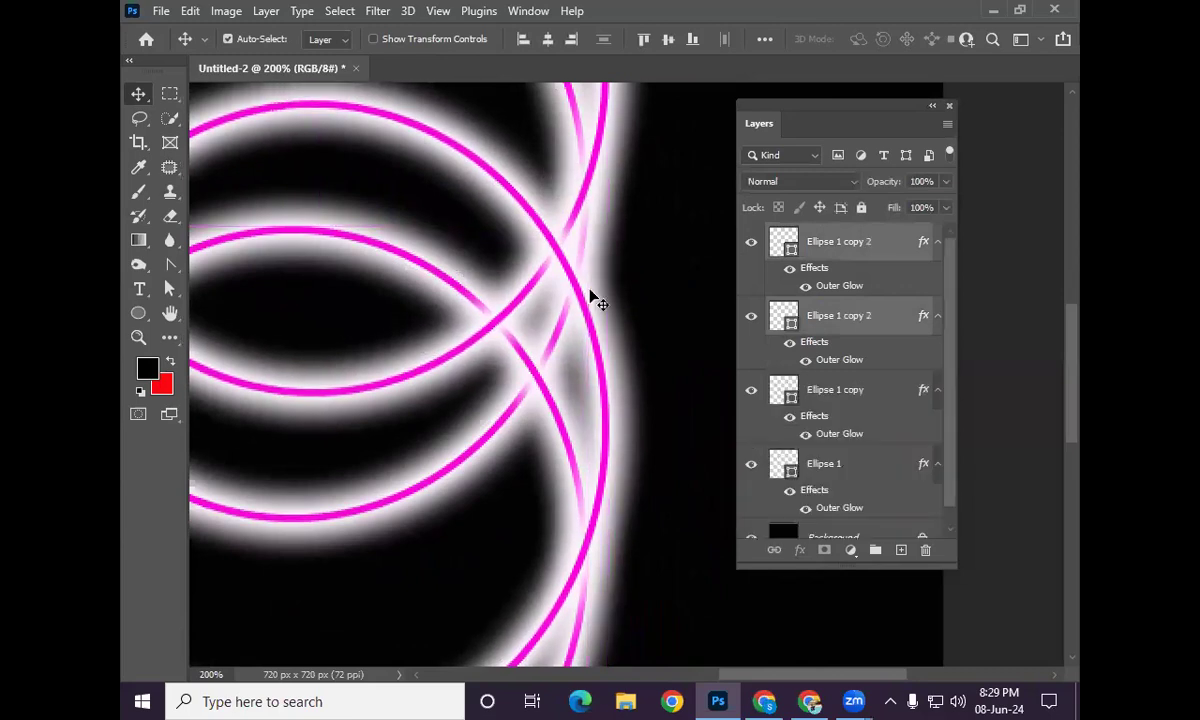
pyautogui.scroll(-2, 548, 345)
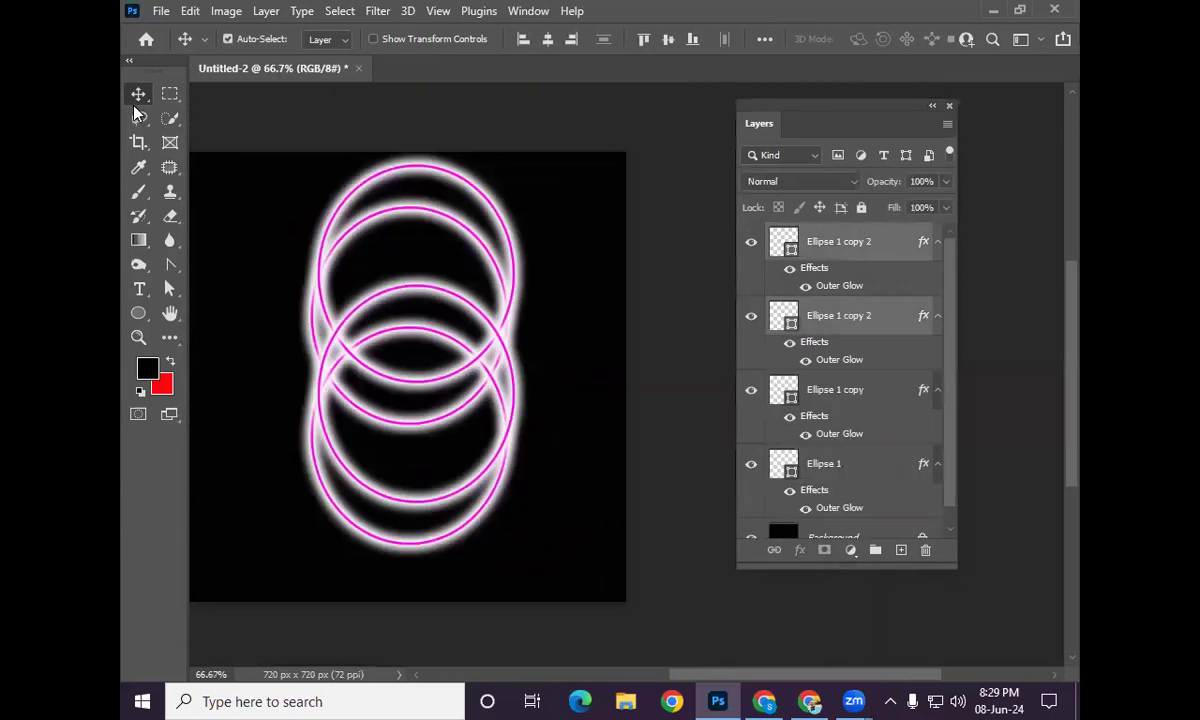
# Step: Select all four glowing ellipse layers and delete them, leaving only the Background layer
pyautogui.click(625, 305)
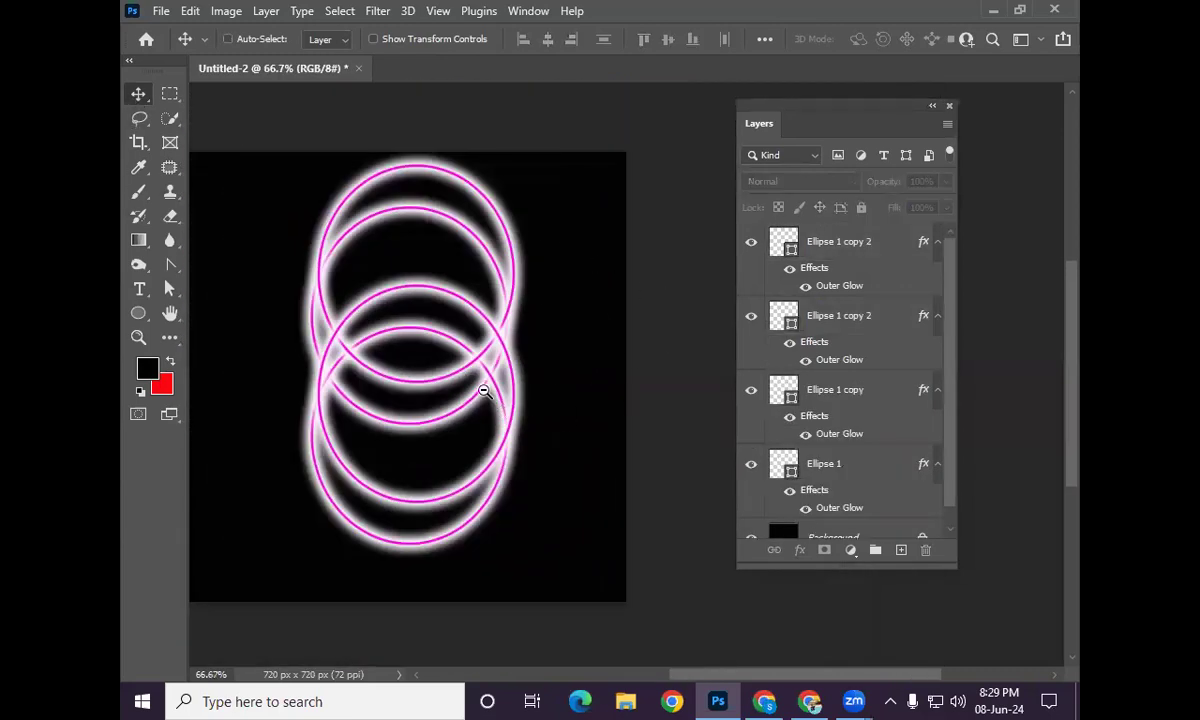
pyautogui.scroll(-1, 483, 390)
pyautogui.moveTo(328, 246); pyautogui.dragTo(531, 500)
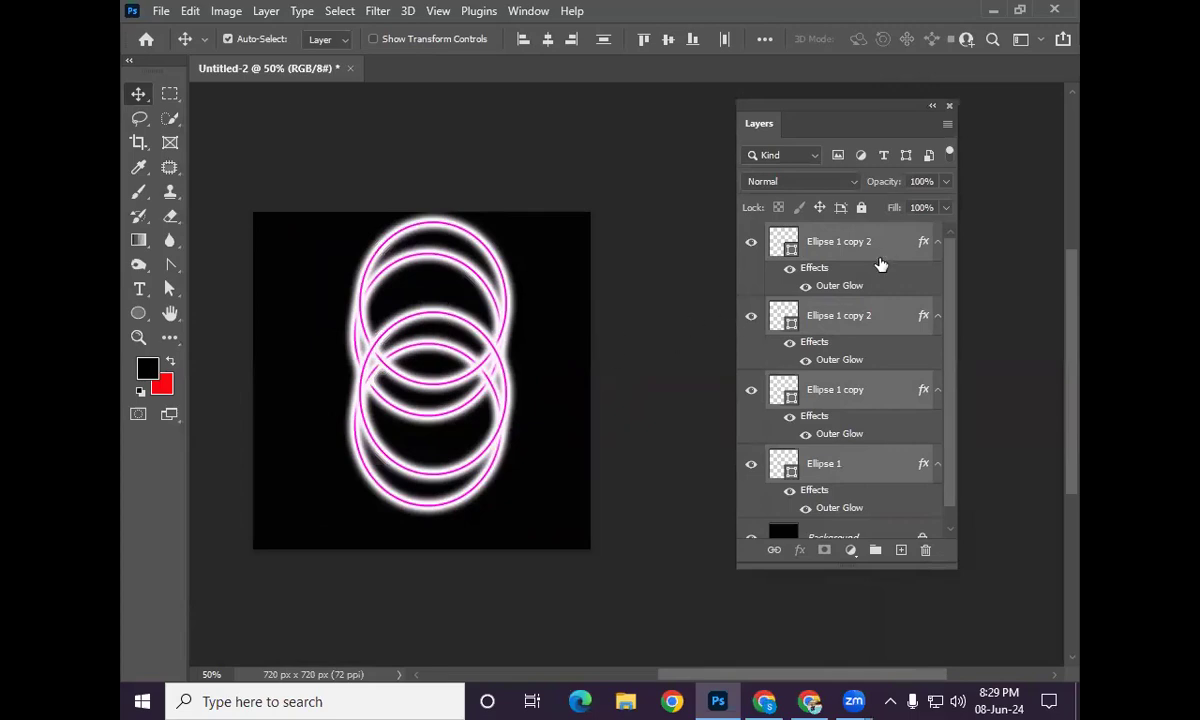
pyautogui.click(616, 351)
pyautogui.moveTo(289, 224); pyautogui.dragTo(530, 505)
pyautogui.press('Delete')
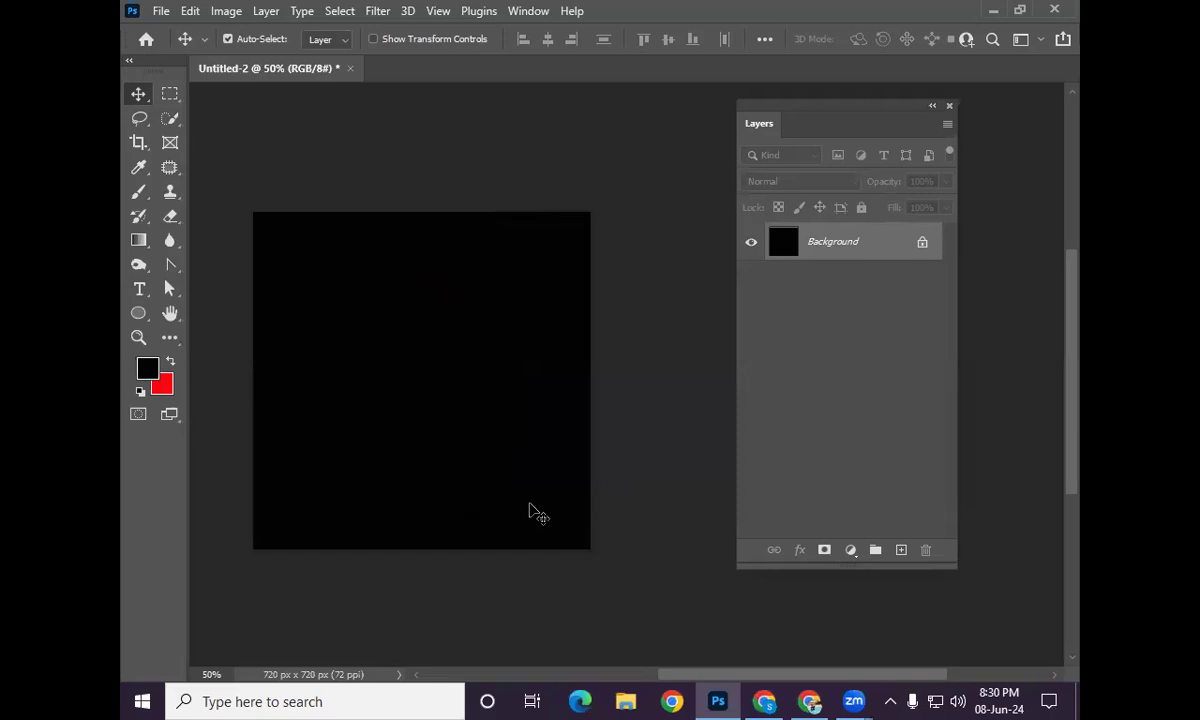
# Step: Set the foreground color to near-white #f7fafb and fill the Background layer with it
pyautogui.click(145, 367)
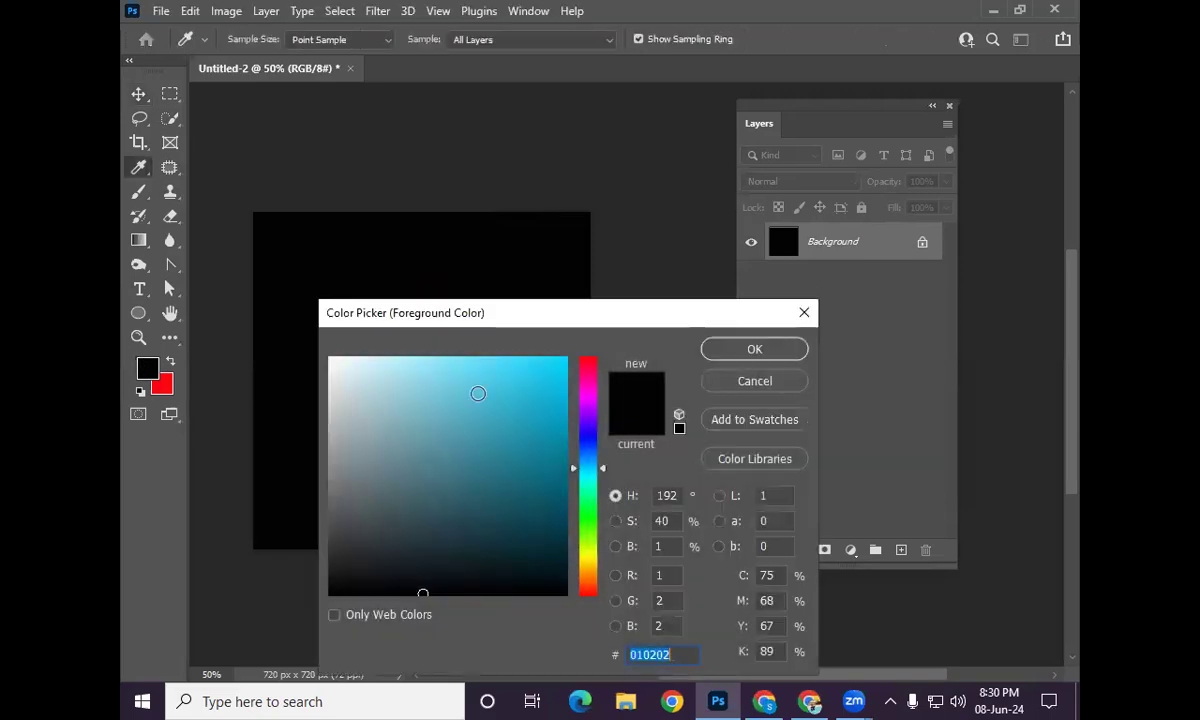
pyautogui.click(332, 360)
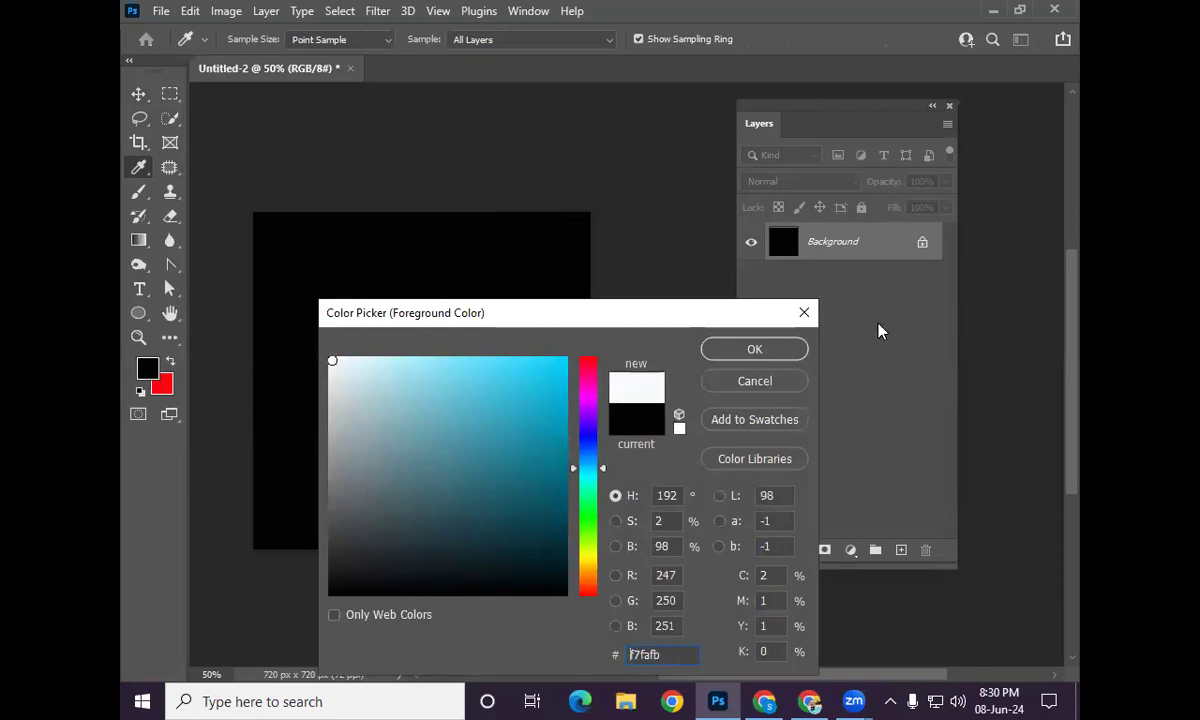
pyautogui.click(760, 350)
pyautogui.hotkey('alt', 'BackSpace')
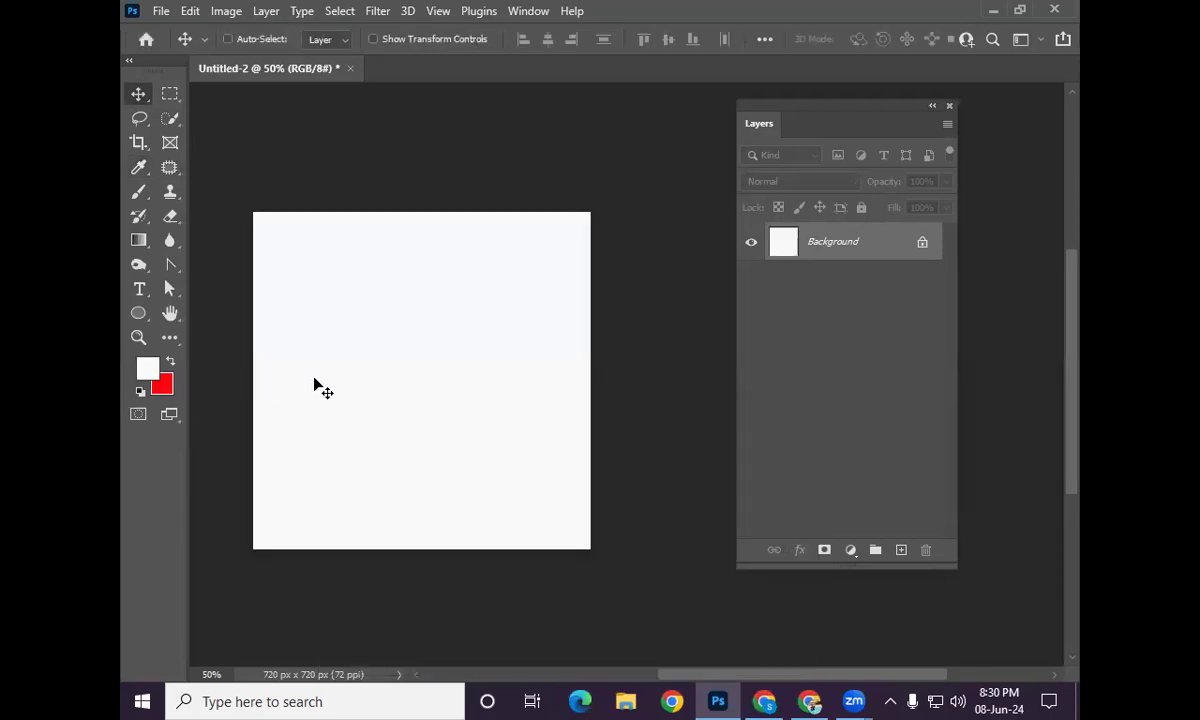
# Step: Move the Layers panel clear of the canvas
pyautogui.hscroll(-3, 313, 388)
pyautogui.keyDown('ctrl'); pyautogui.click(490, 440); pyautogui.keyUp('ctrl')
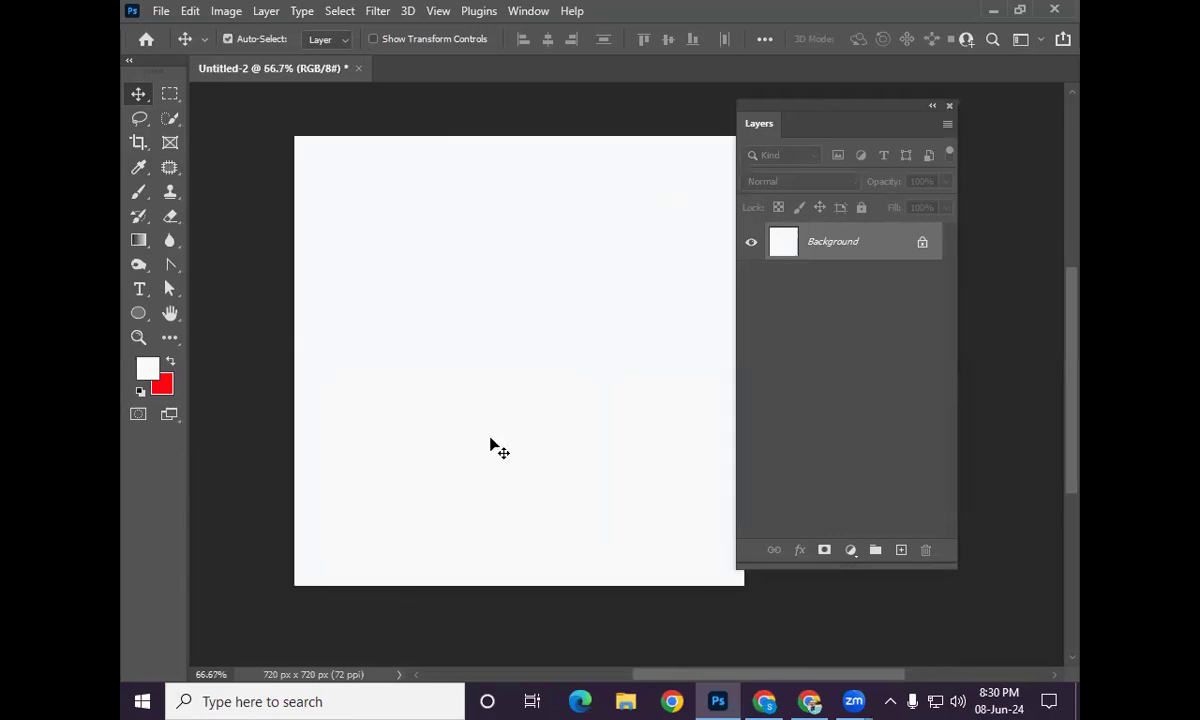
pyautogui.moveTo(838, 121); pyautogui.dragTo(948, 121)
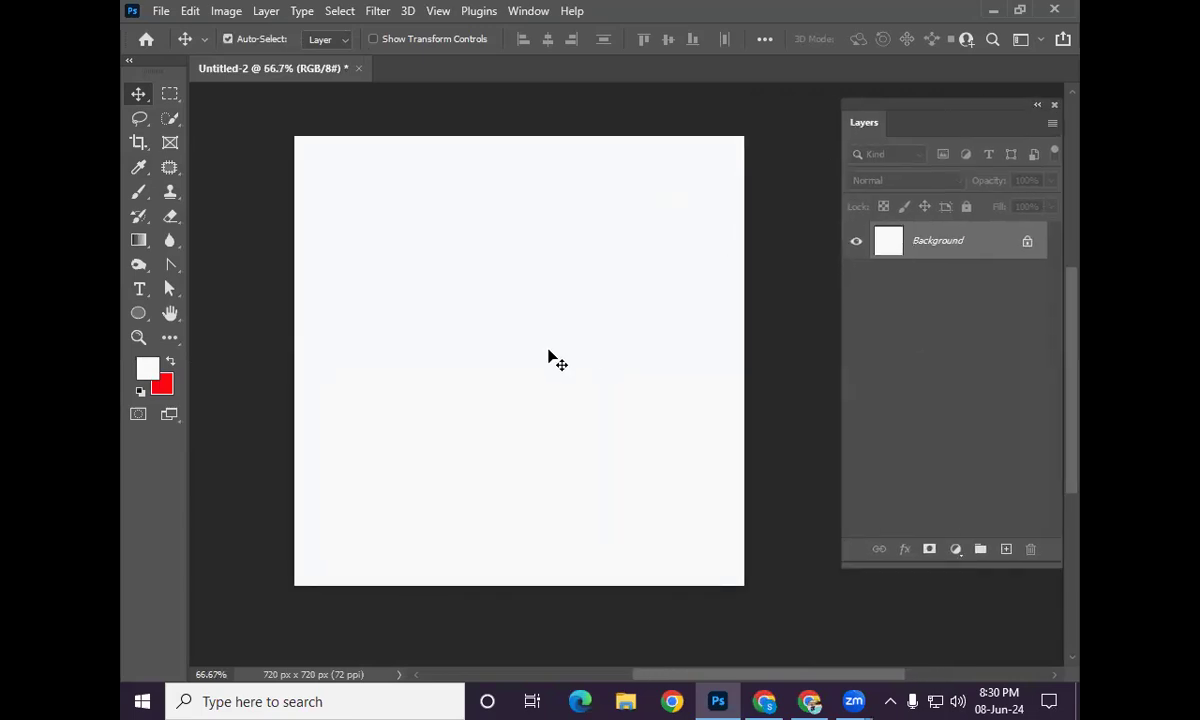
pyautogui.scroll(-1, 560, 354)
pyautogui.hscroll(-1, 560, 354)
# Step: Switch to Chrome, open the origami banner photo from the Facebook group post, and copy the image
pyautogui.click(809, 702)
pyautogui.click(766, 702)
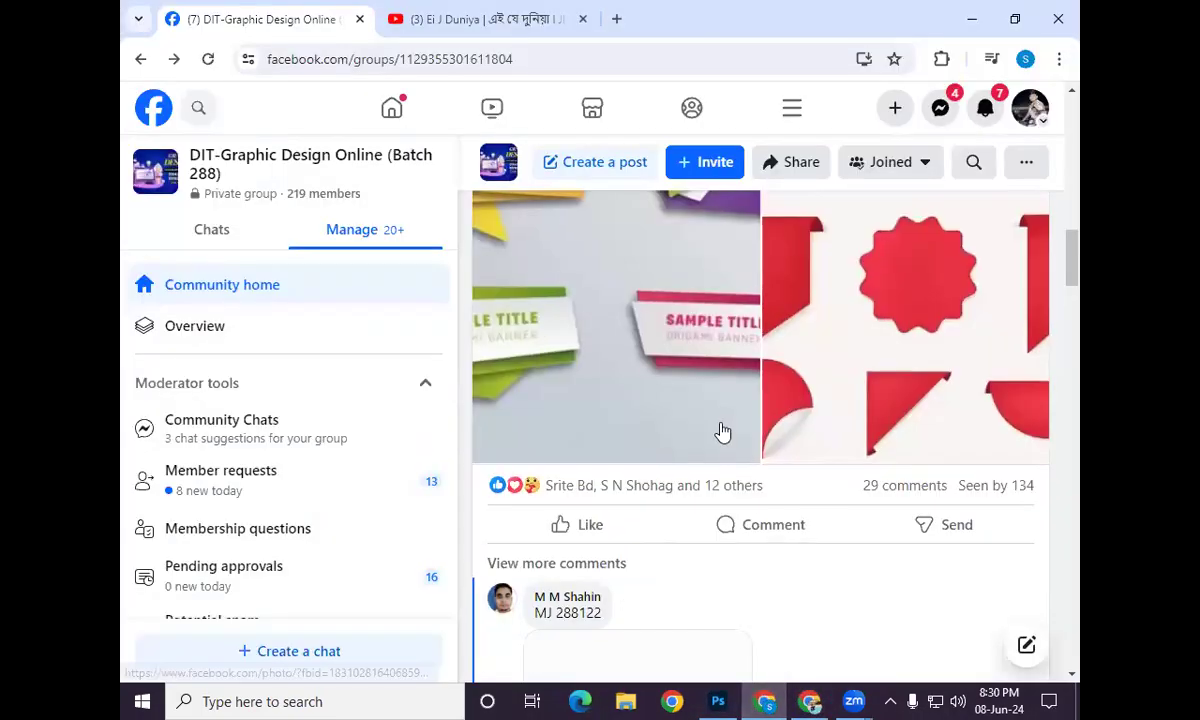
pyautogui.scroll(2, 718, 431)
pyautogui.click(610, 374)
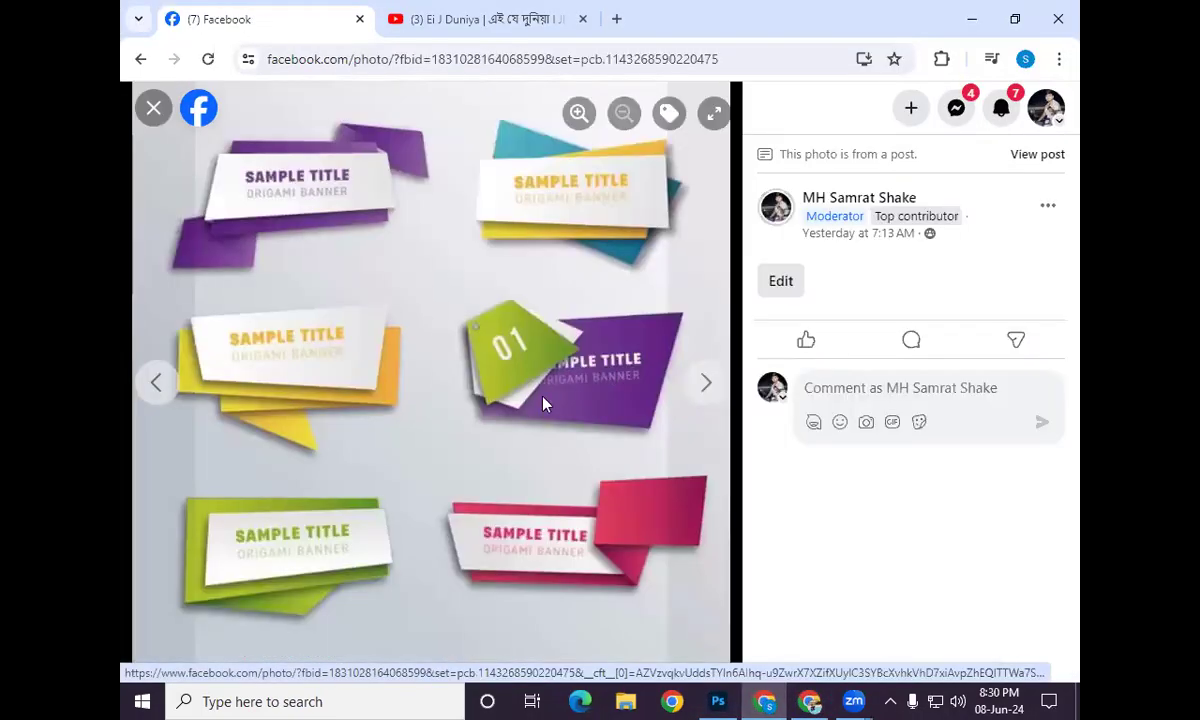
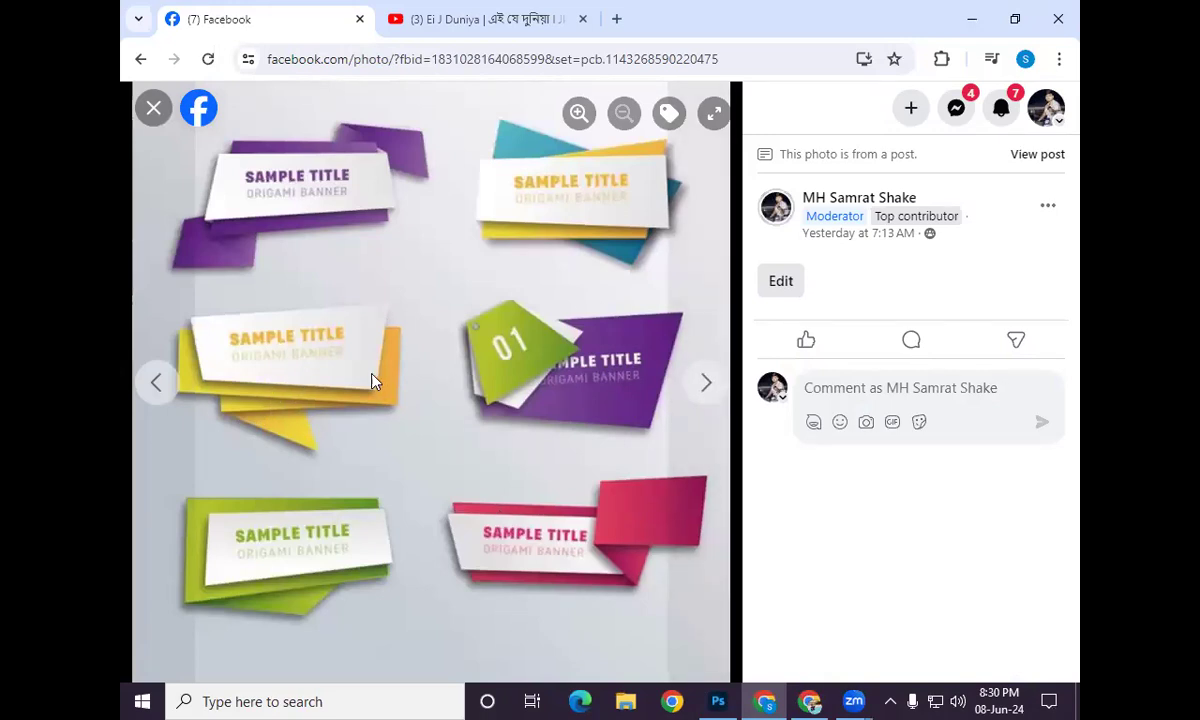
pyautogui.rightClick(357, 350)
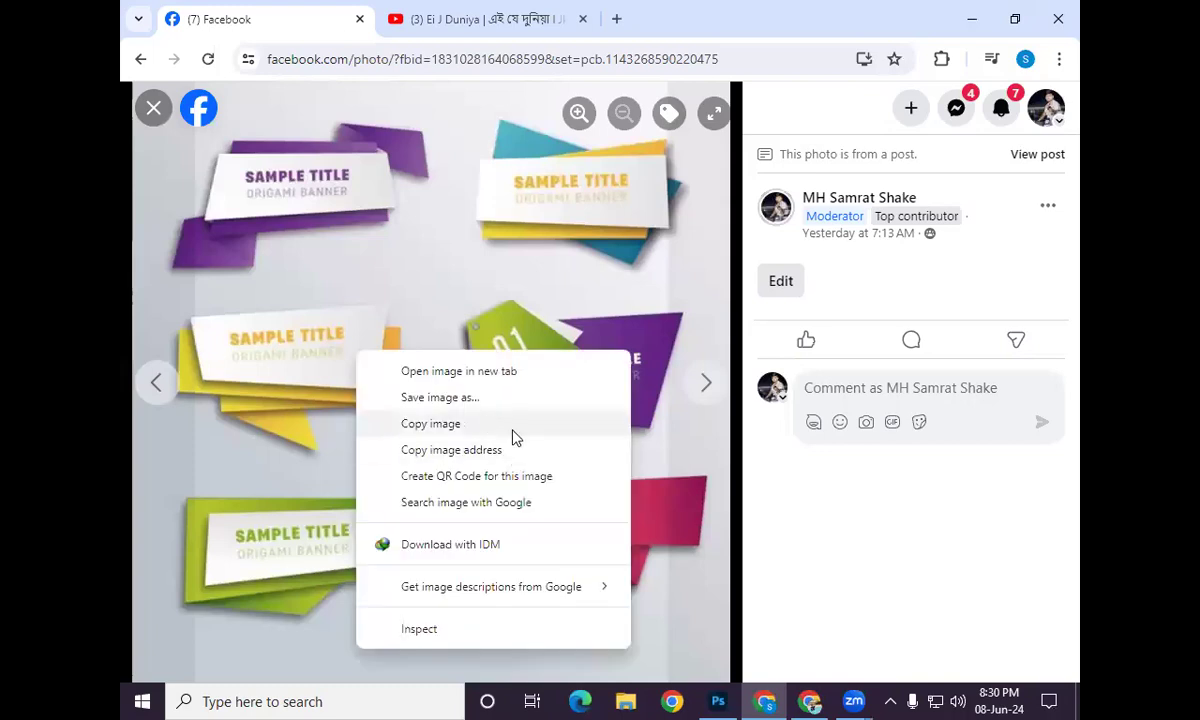
pyautogui.click(440, 424)
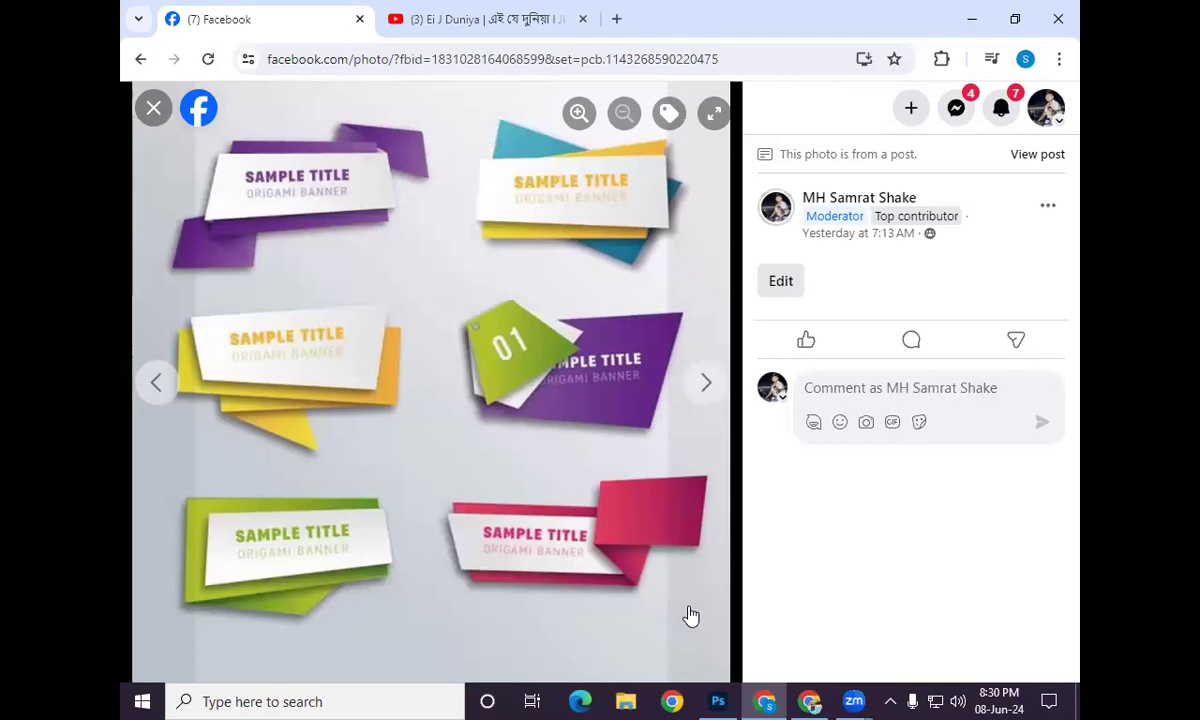
# Step: Switch back to Photoshop and paste the copied banner image as a new layer, viewed at 100%
pyautogui.click(718, 701)
pyautogui.hotkey('ctrl', 'v')
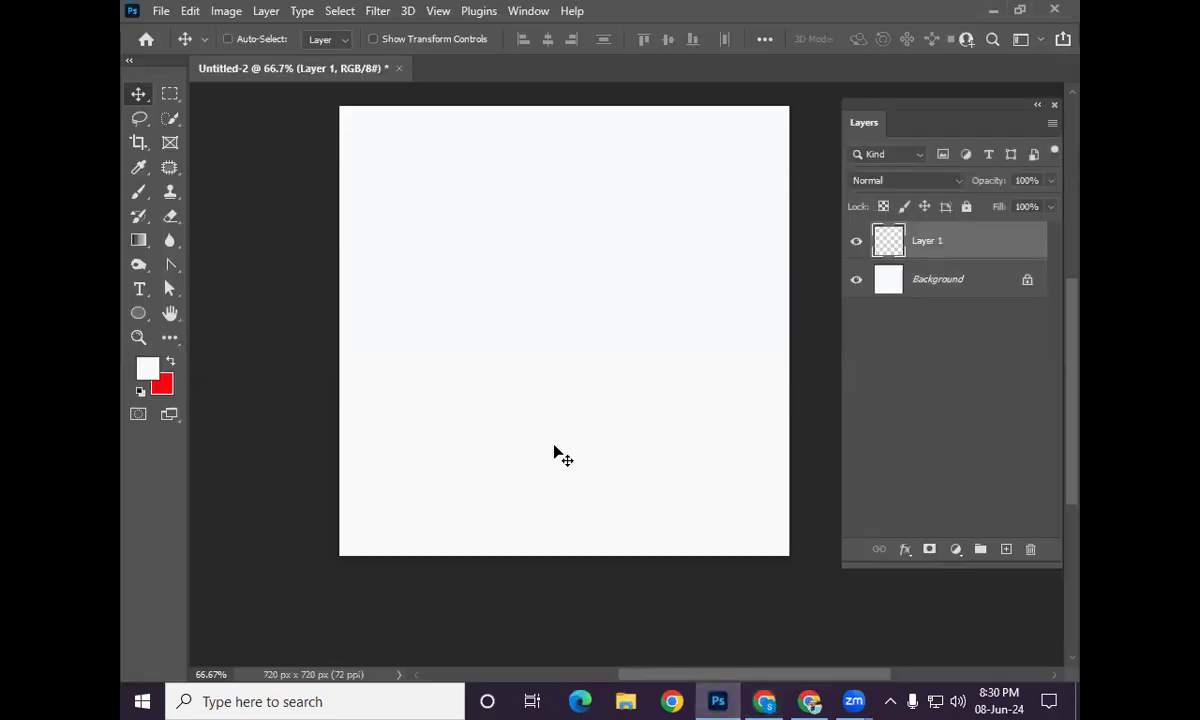
pyautogui.moveTo(585, 383)
pyautogui.mouseDown()
pyautogui.moveTo(598, 391)
pyautogui.moveTo(661, 373)
pyautogui.moveTo(605, 359)
pyautogui.moveTo(569, 367)
pyautogui.mouseUp()
pyautogui.click(569, 367)
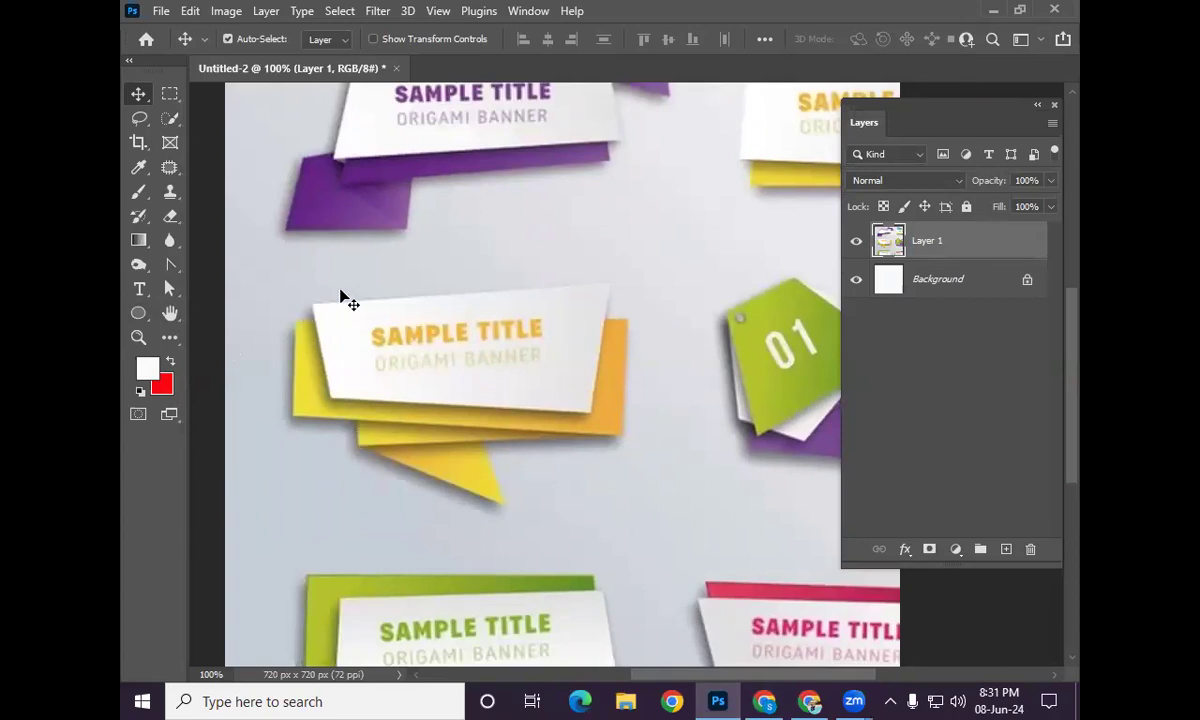
# Step: Draw a rectangle shape about 296 by 122 px over the white panel of the yellow banner
pyautogui.scroll(-1, 340, 298)
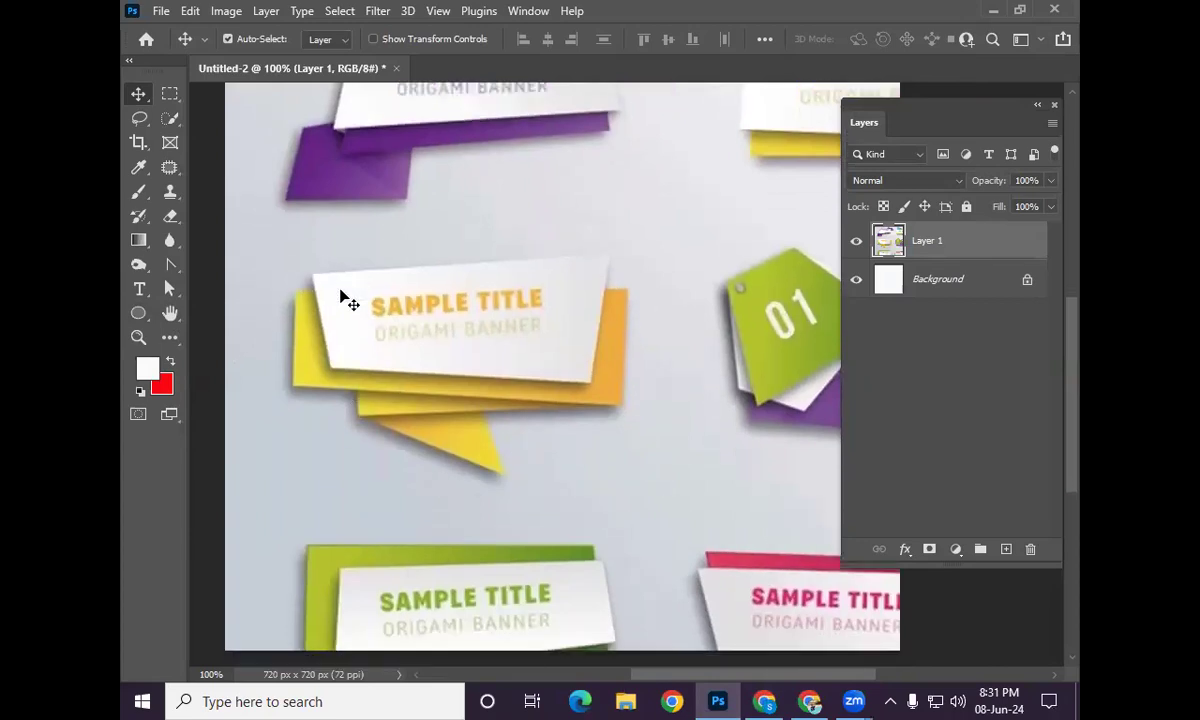
pyautogui.click(138, 313)
pyautogui.click(188, 289)
pyautogui.moveTo(313, 273); pyautogui.dragTo(590, 382)
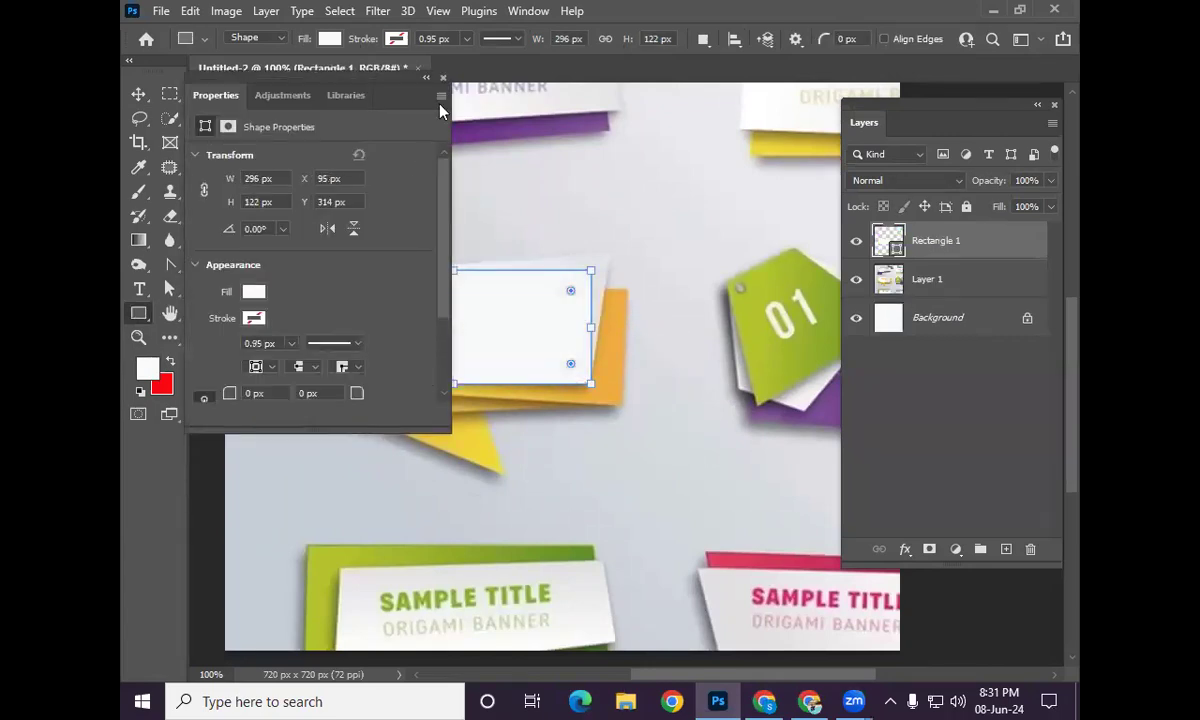
pyautogui.click(442, 77)
# Step: Set the rectangle's fill to yellow #e8c43c, sampled from the banner image
pyautogui.click(325, 39)
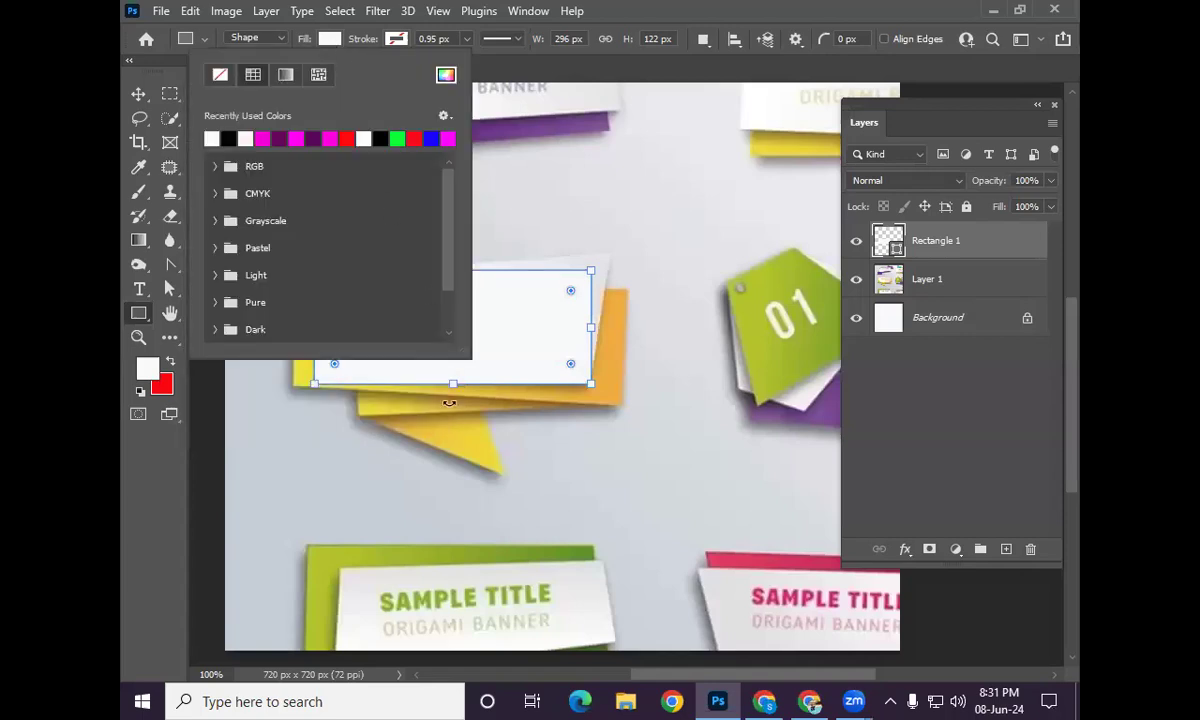
pyautogui.doubleClick(891, 241)
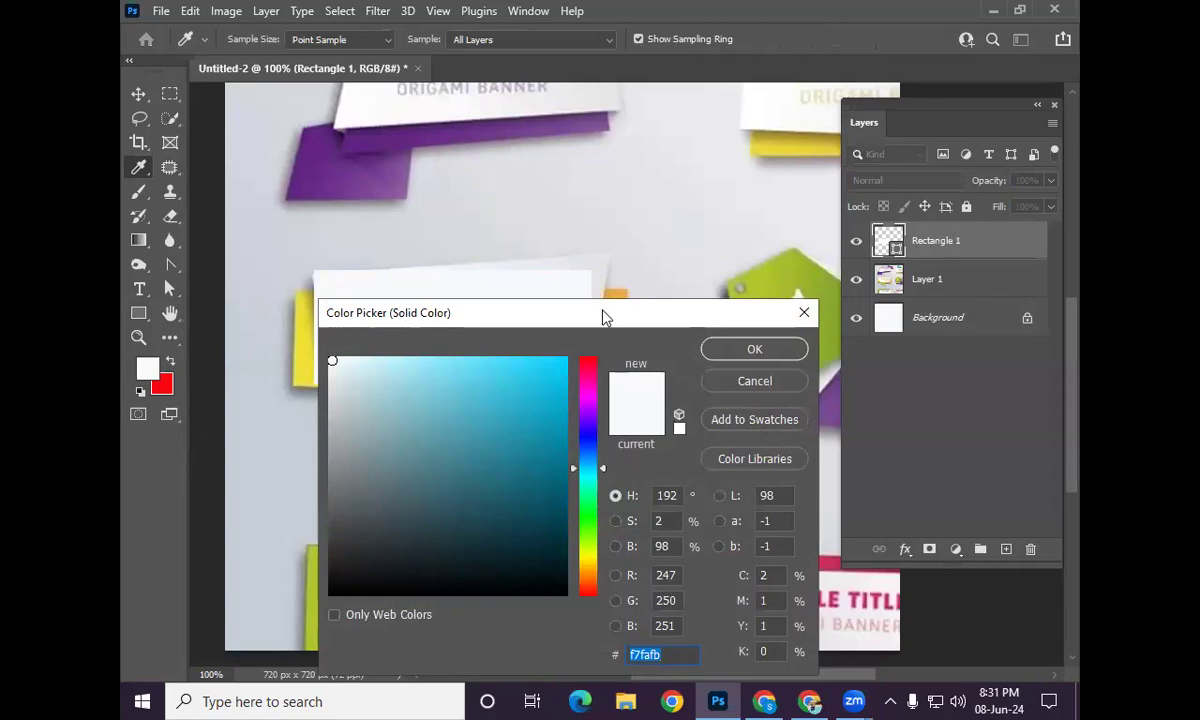
pyautogui.moveTo(600, 312); pyautogui.dragTo(822, 285)
pyautogui.click(423, 383)
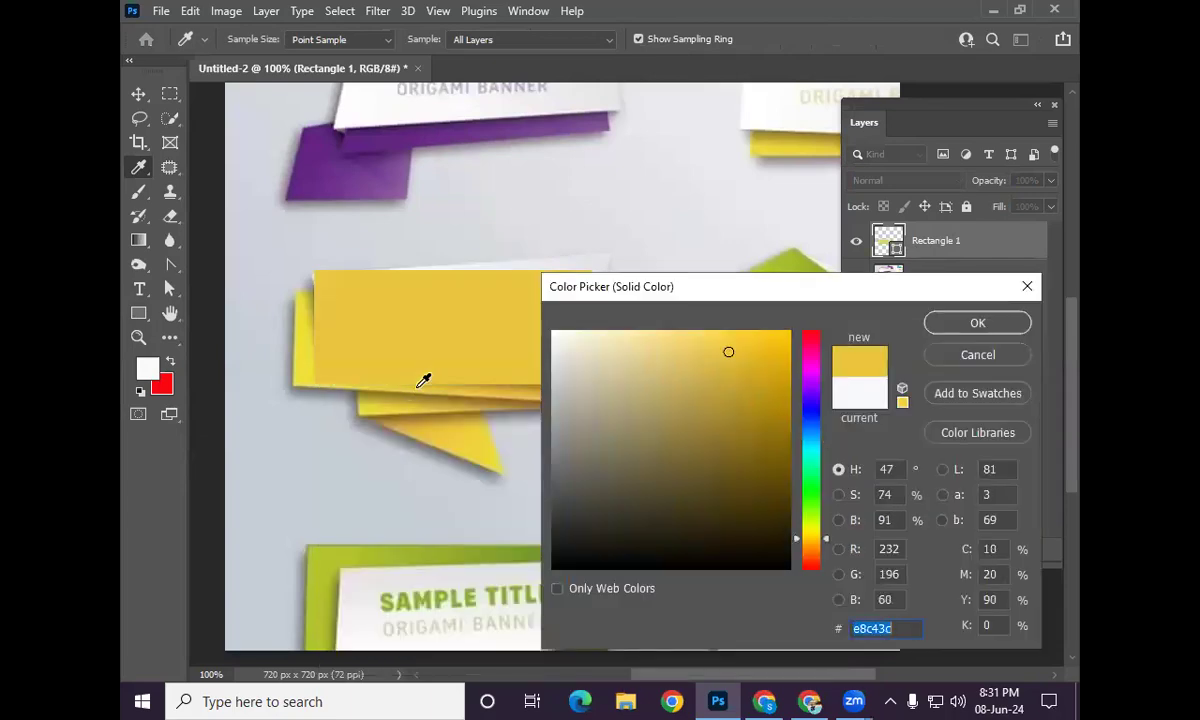
pyautogui.click(975, 322)
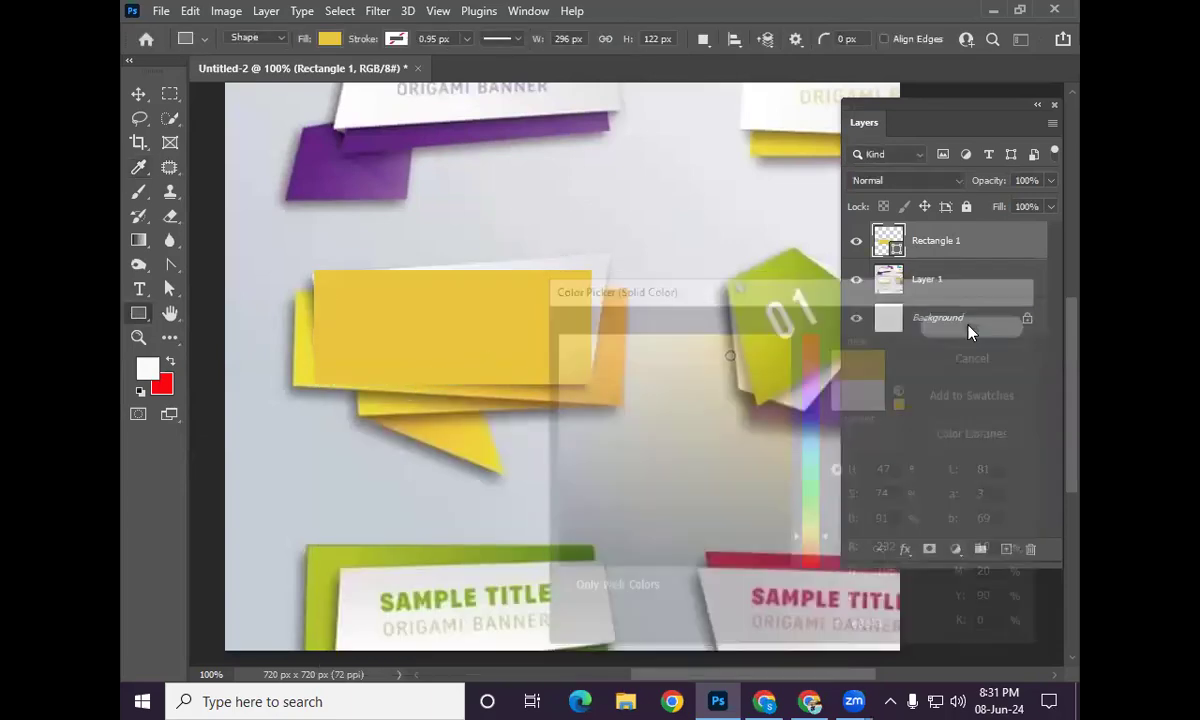
# Step: Convert the rectangle to a regular path and fit its two right corners to the white panel's corners with Direct Selection
pyautogui.click(138, 93)
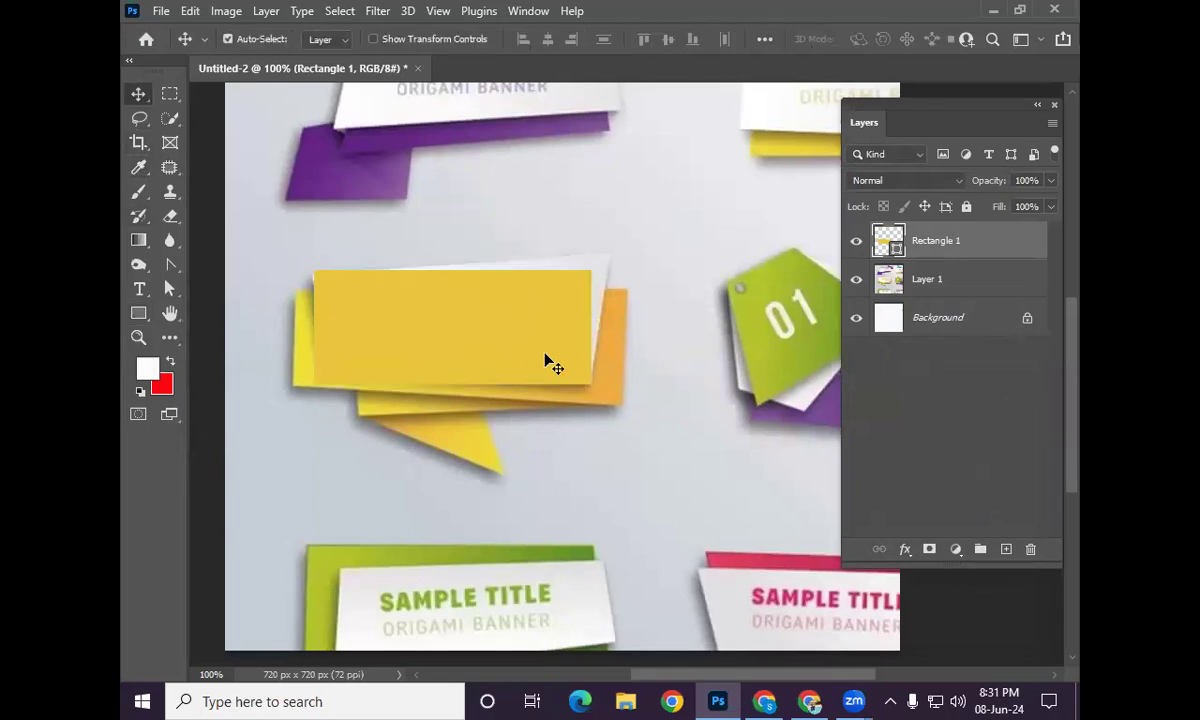
pyautogui.rightClick(166, 292)
pyautogui.click(227, 309)
pyautogui.moveTo(591, 270); pyautogui.dragTo(604, 260)
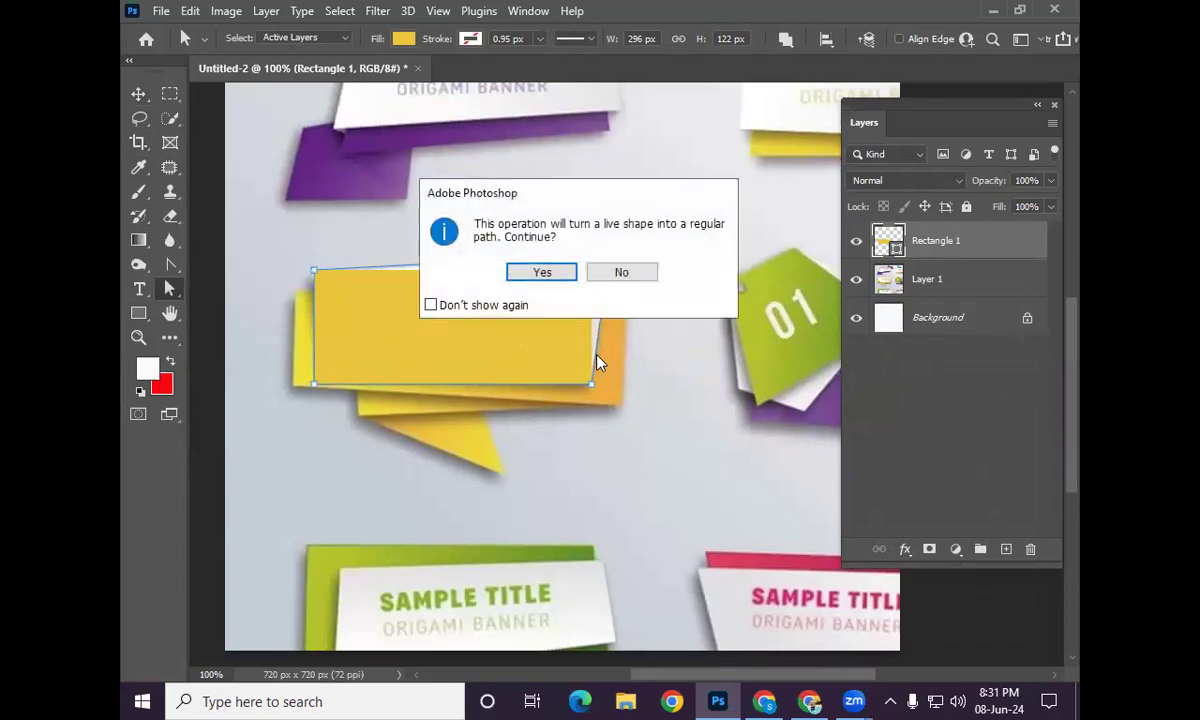
pyautogui.click(541, 273)
pyautogui.moveTo(591, 383)
pyautogui.mouseDown()
pyautogui.moveTo(582, 350)
pyautogui.moveTo(591, 383)
pyautogui.mouseUp()
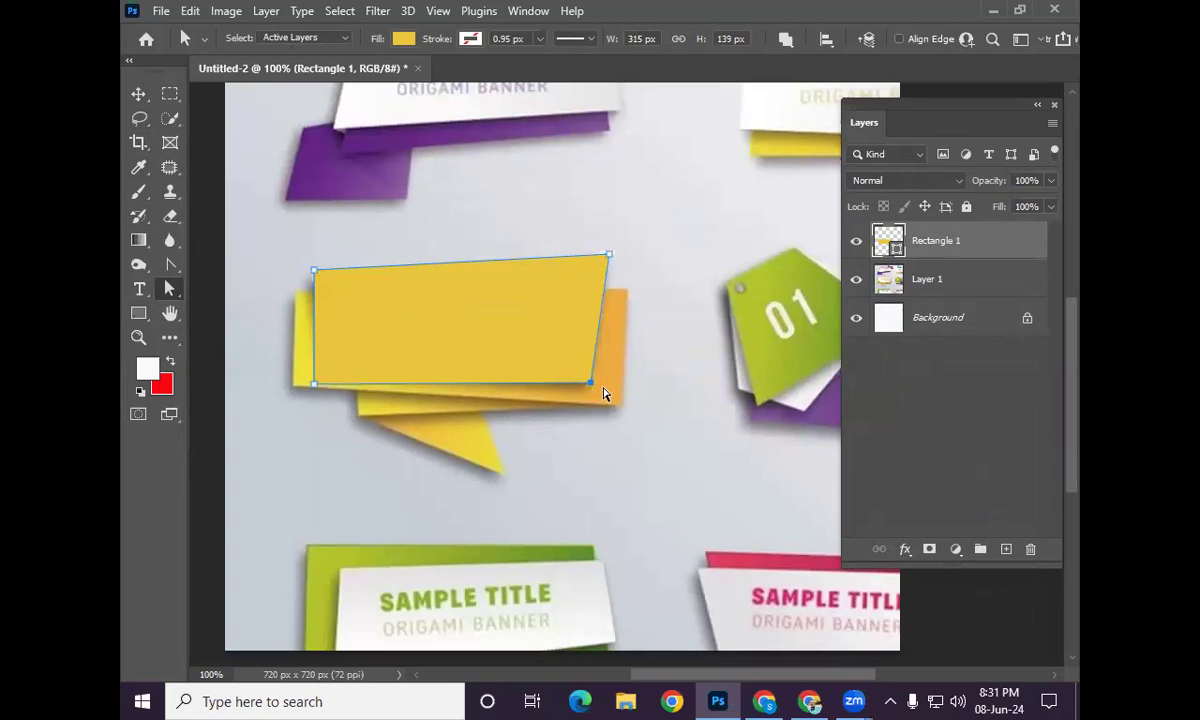
# Step: Lower the shape's opacity to 58% and align its two left corners with the white panel's corners
pyautogui.click(1051, 180)
pyautogui.moveTo(1052, 204); pyautogui.dragTo(1013, 210)
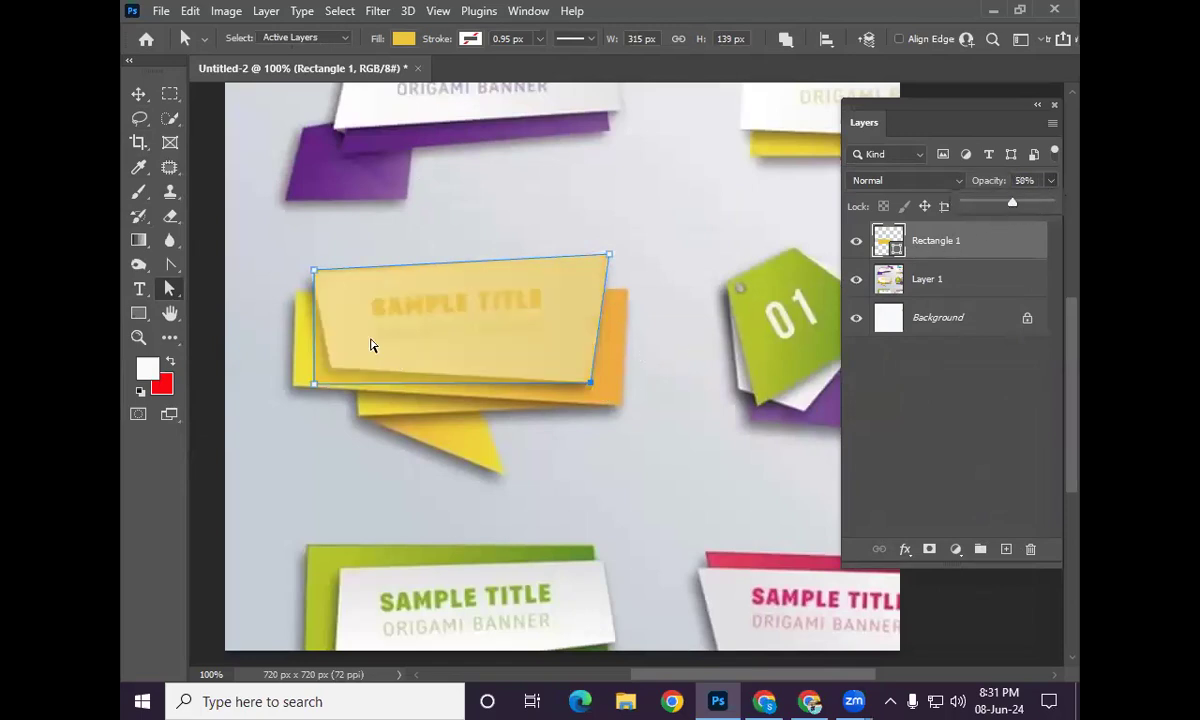
pyautogui.moveTo(314, 276)
pyautogui.mouseDown()
pyautogui.moveTo(313, 294)
pyautogui.moveTo(312, 272)
pyautogui.mouseUp()
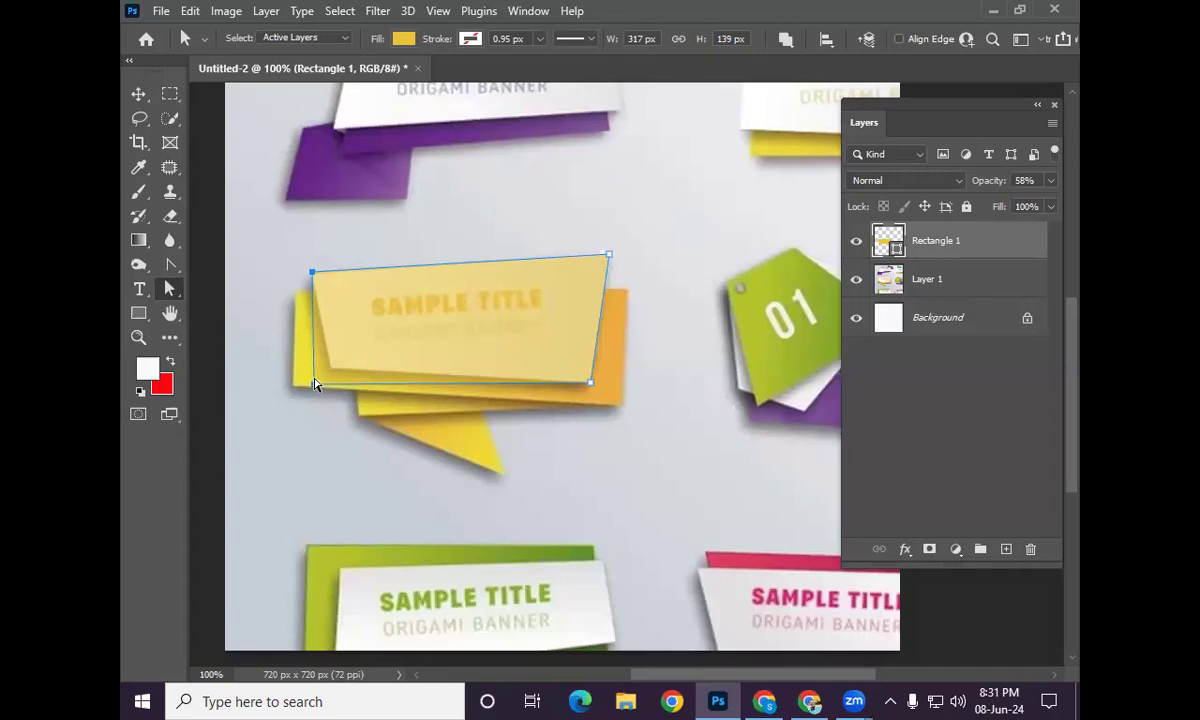
pyautogui.moveTo(315, 386); pyautogui.dragTo(332, 369)
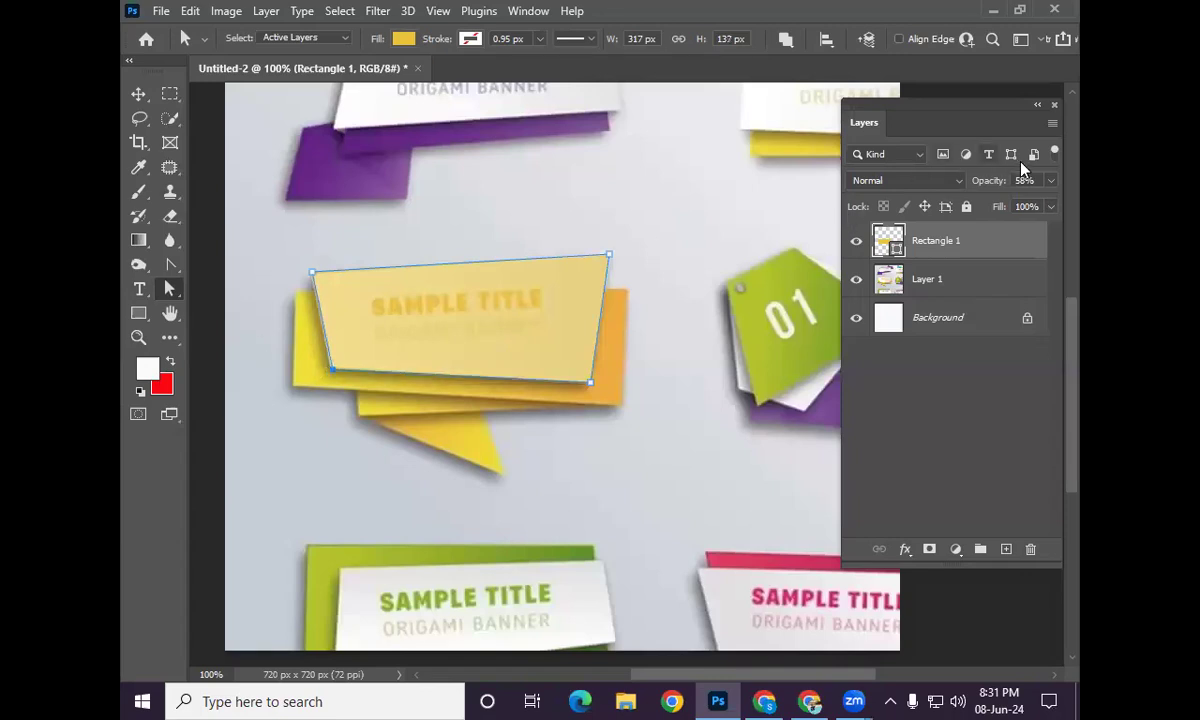
# Step: Restore the traced shape's opacity to 100% and move it up and to the right, off the reference panel
pyautogui.click(1048, 181)
pyautogui.moveTo(1022, 204); pyautogui.dragTo(1048, 204)
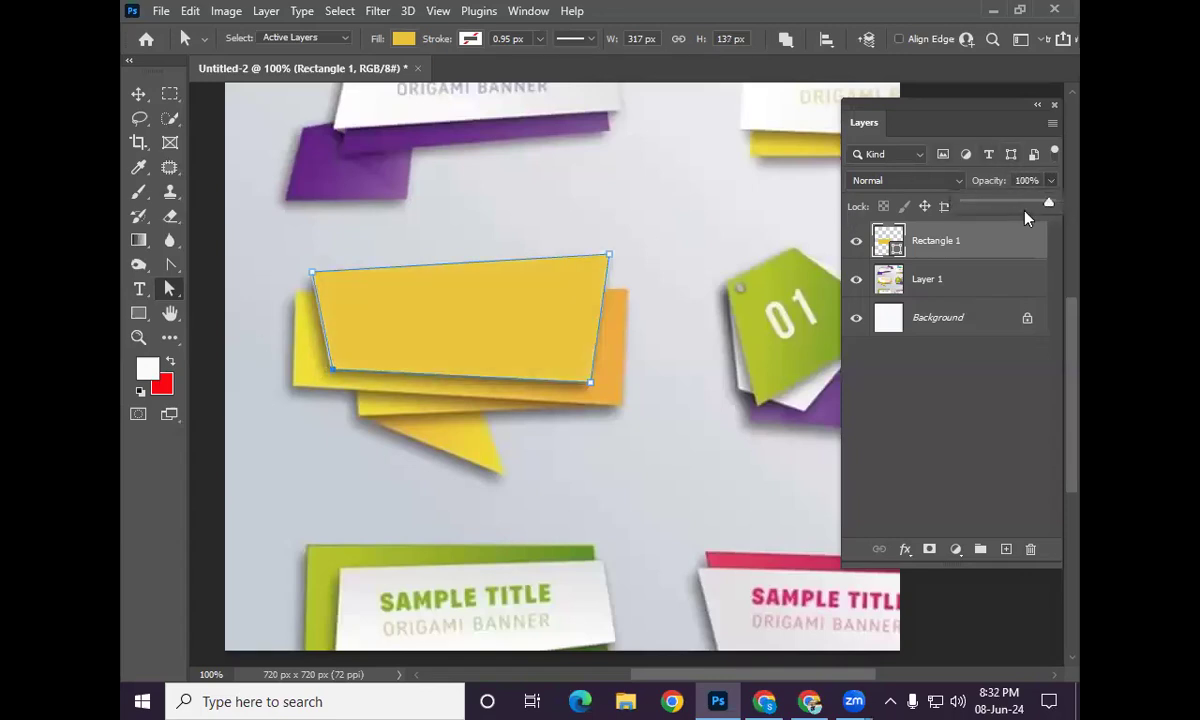
pyautogui.click(138, 96)
pyautogui.moveTo(501, 335); pyautogui.dragTo(642, 200)
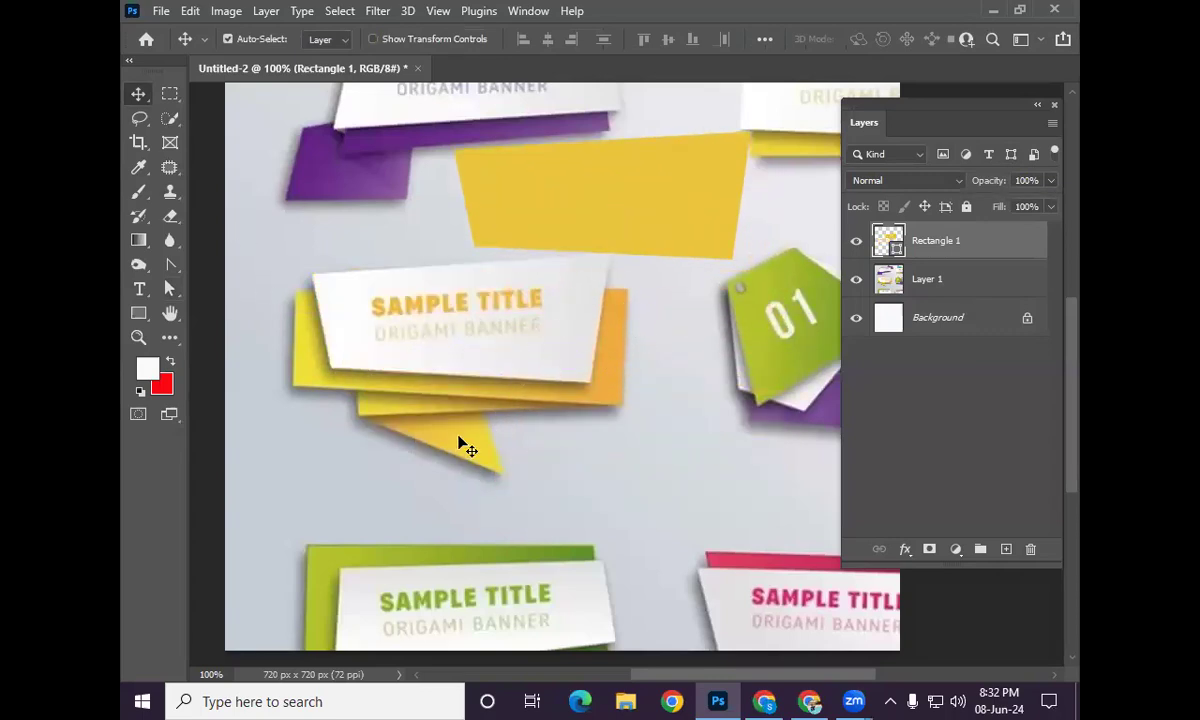
# Step: Create a three-sided polygon shape 317 px wide and 137 px high below the yellow banner
pyautogui.scroll(-1, 458, 415)
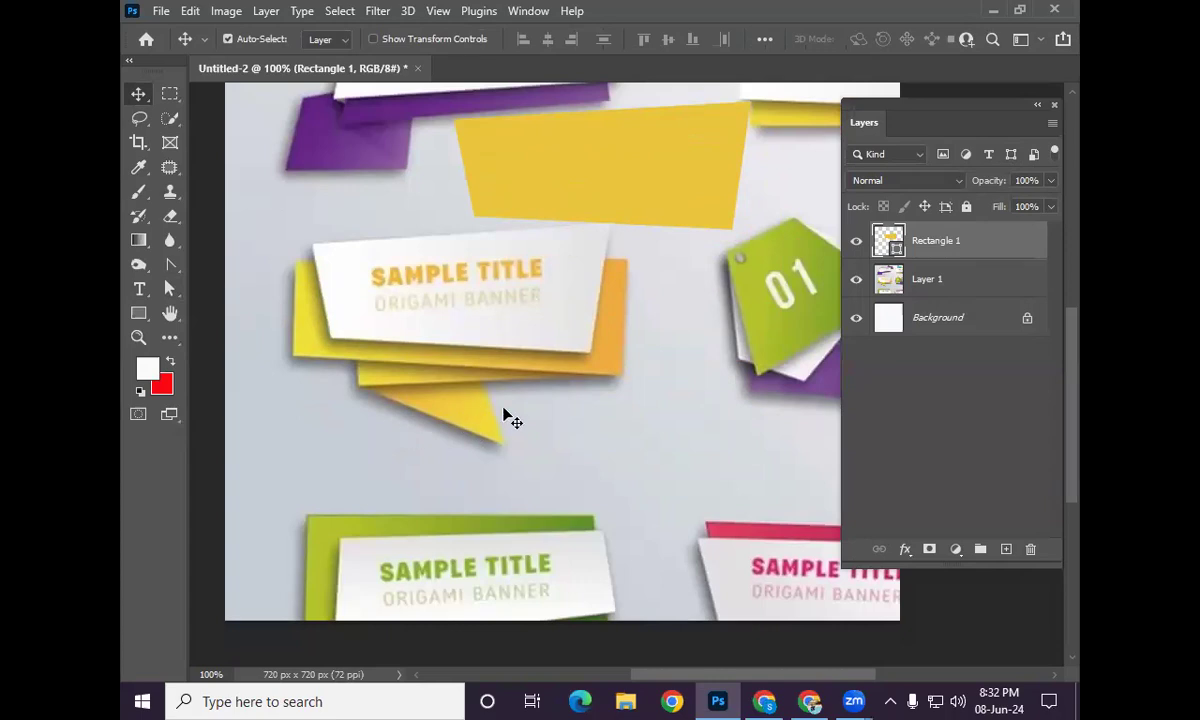
pyautogui.click(140, 314)
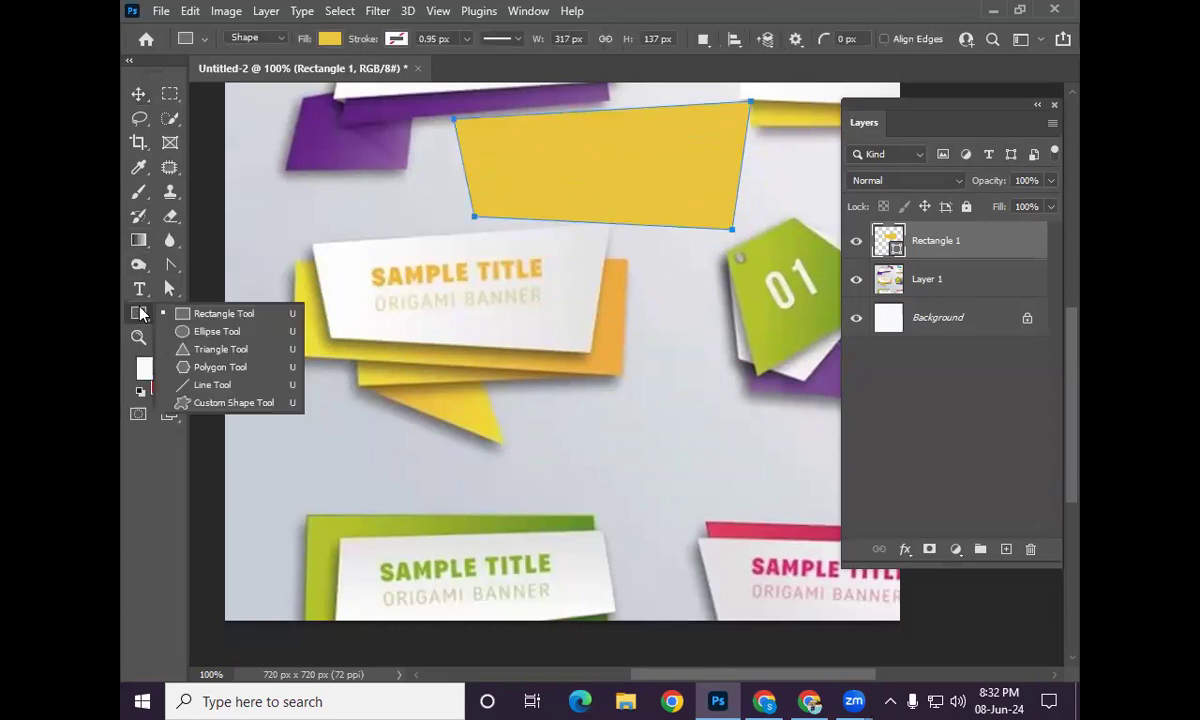
pyautogui.click(228, 367)
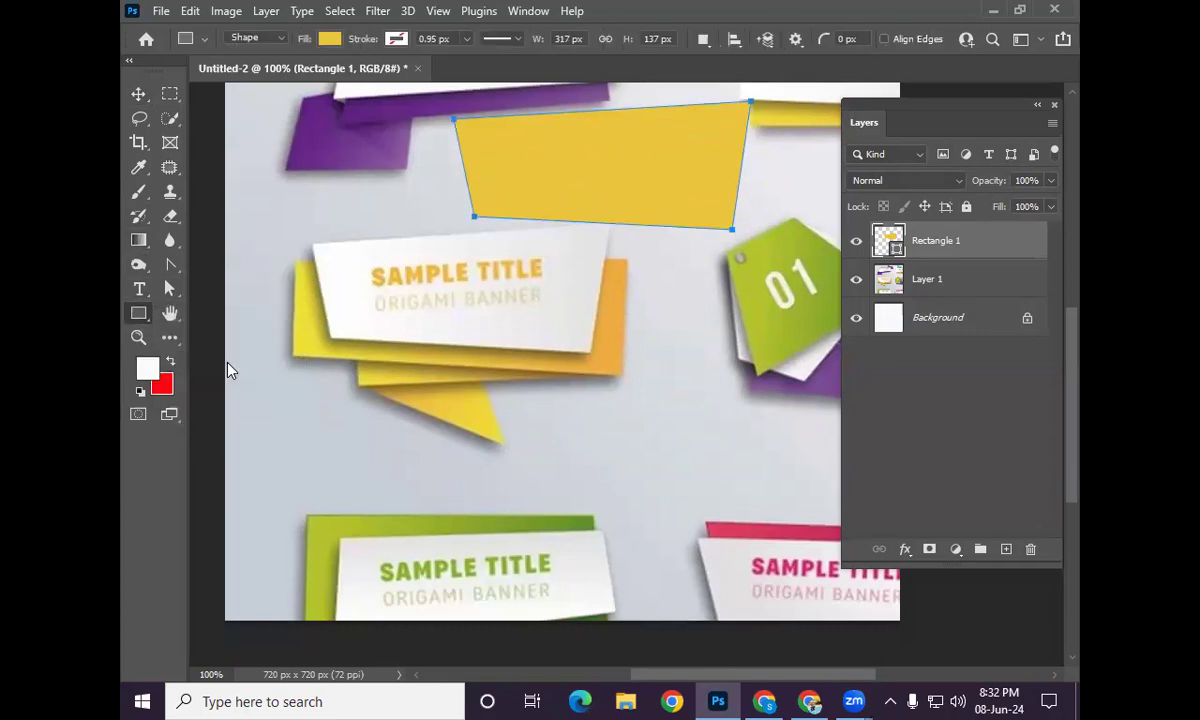
pyautogui.click(593, 451)
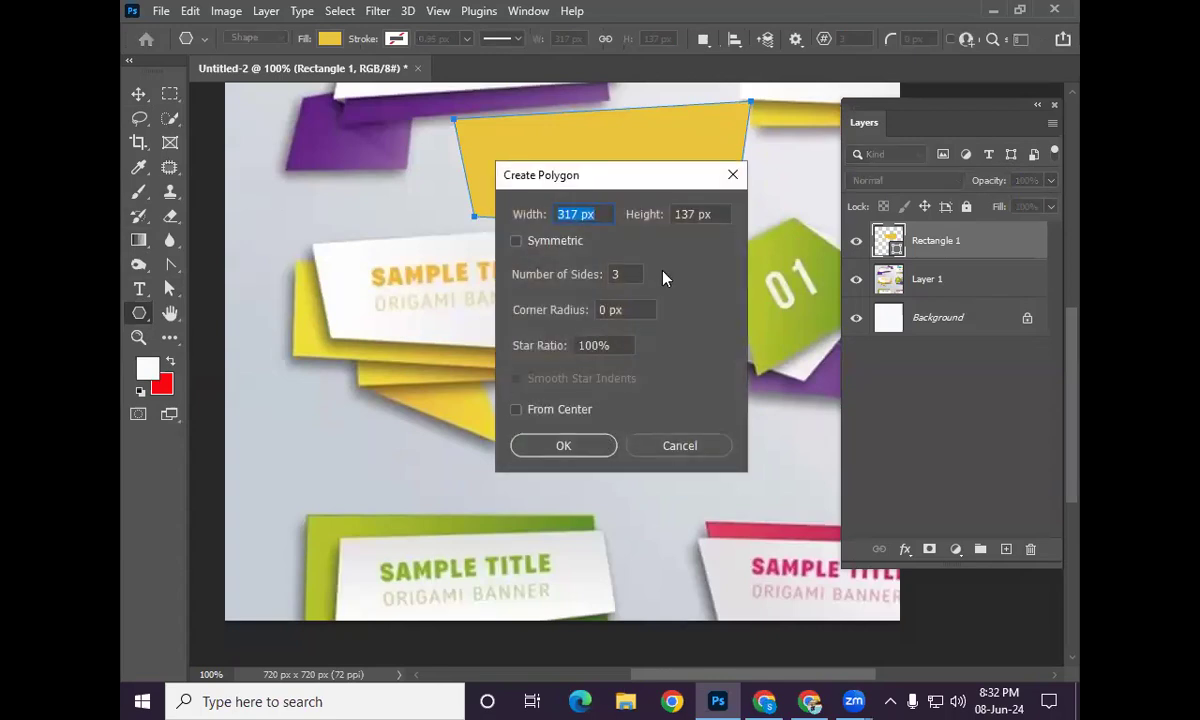
pyautogui.click(565, 446)
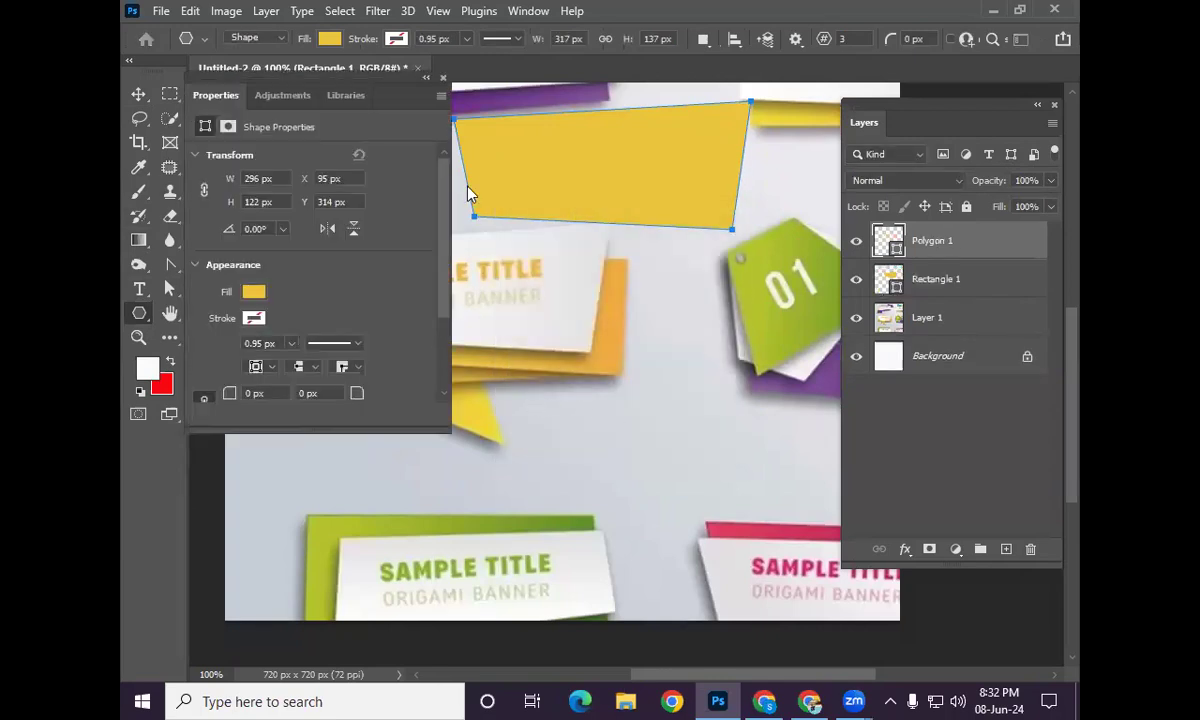
pyautogui.click(444, 77)
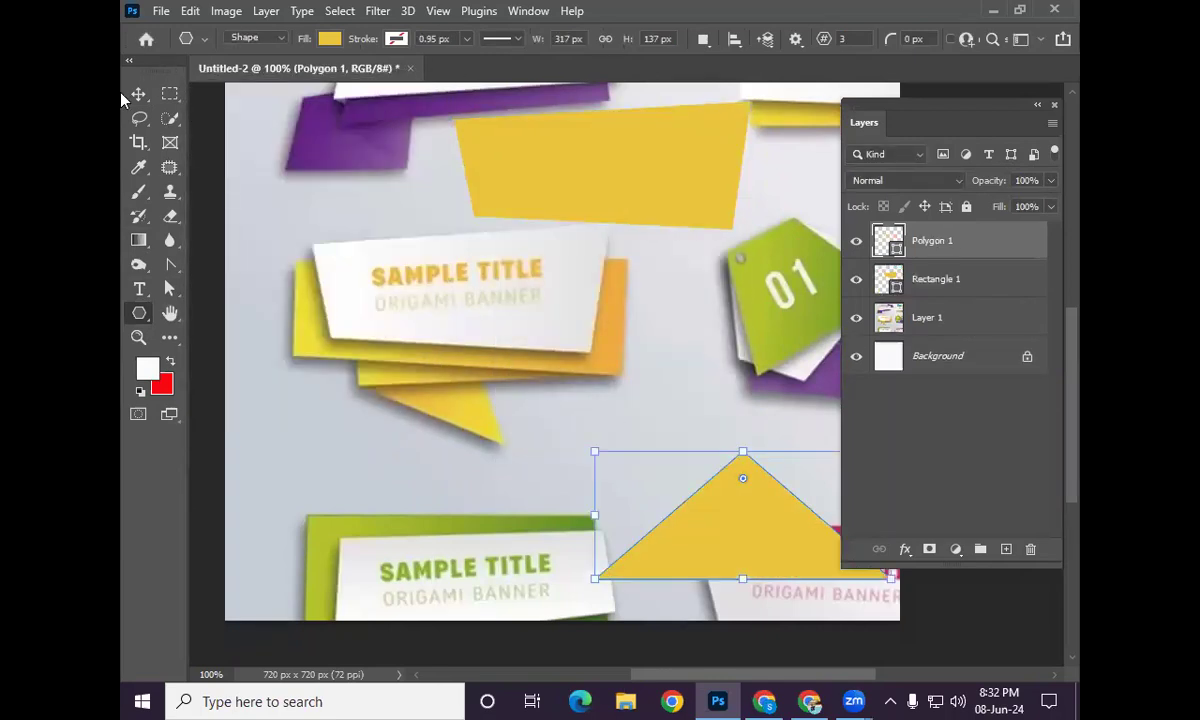
# Step: Move the triangle beside the yellow banner's folded tail, narrow it to about 61% width and rotate it about 5°
pyautogui.click(138, 94)
pyautogui.moveTo(710, 514); pyautogui.dragTo(563, 410)
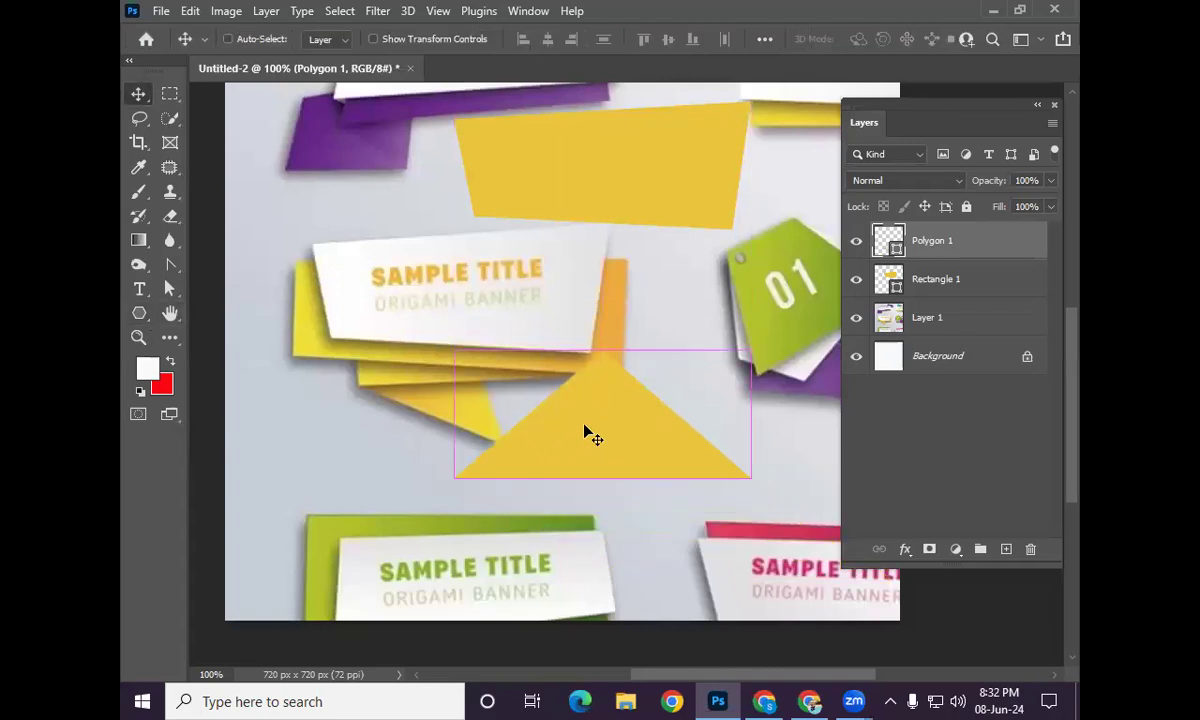
pyautogui.hotkey('ctrl', 't')
pyautogui.moveTo(757, 413); pyautogui.dragTo(632, 412)
pyautogui.moveTo(662, 351); pyautogui.dragTo(606, 390)
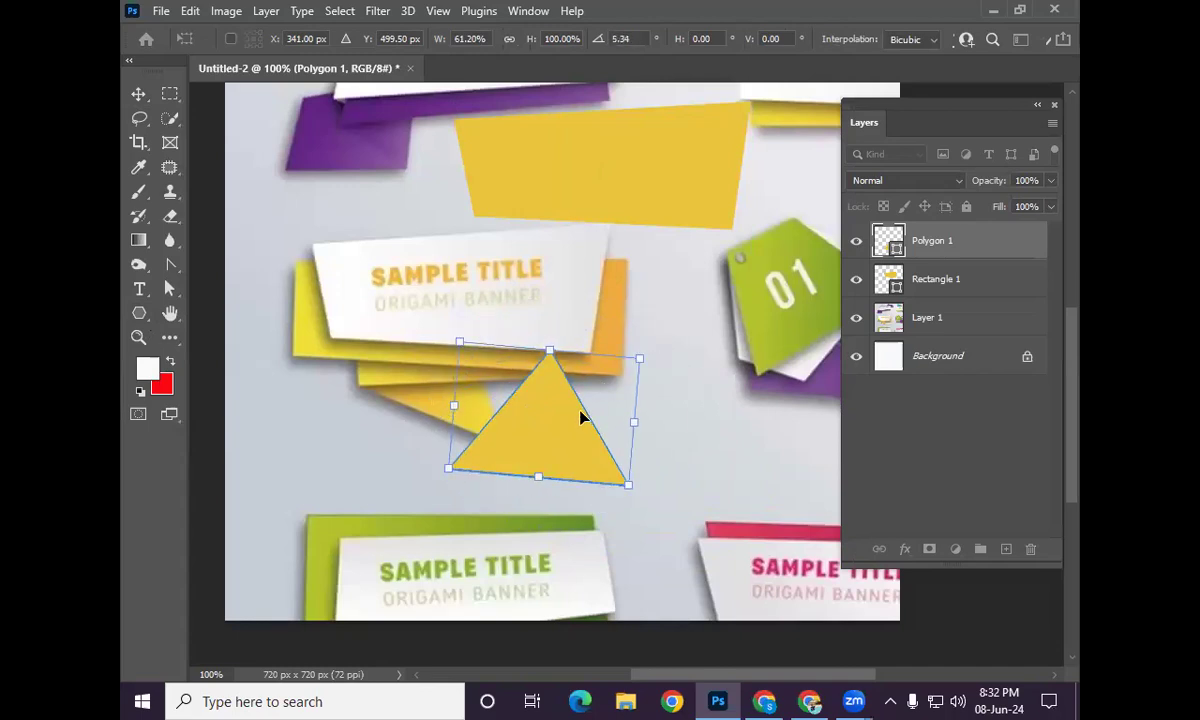
pyautogui.press('Return')
# Step: Convert the triangle to a regular path and fit its three corners to the yellow banner's folded tail with Direct Selection
pyautogui.click(169, 288)
pyautogui.click(228, 307)
pyautogui.moveTo(550, 353); pyautogui.dragTo(457, 370)
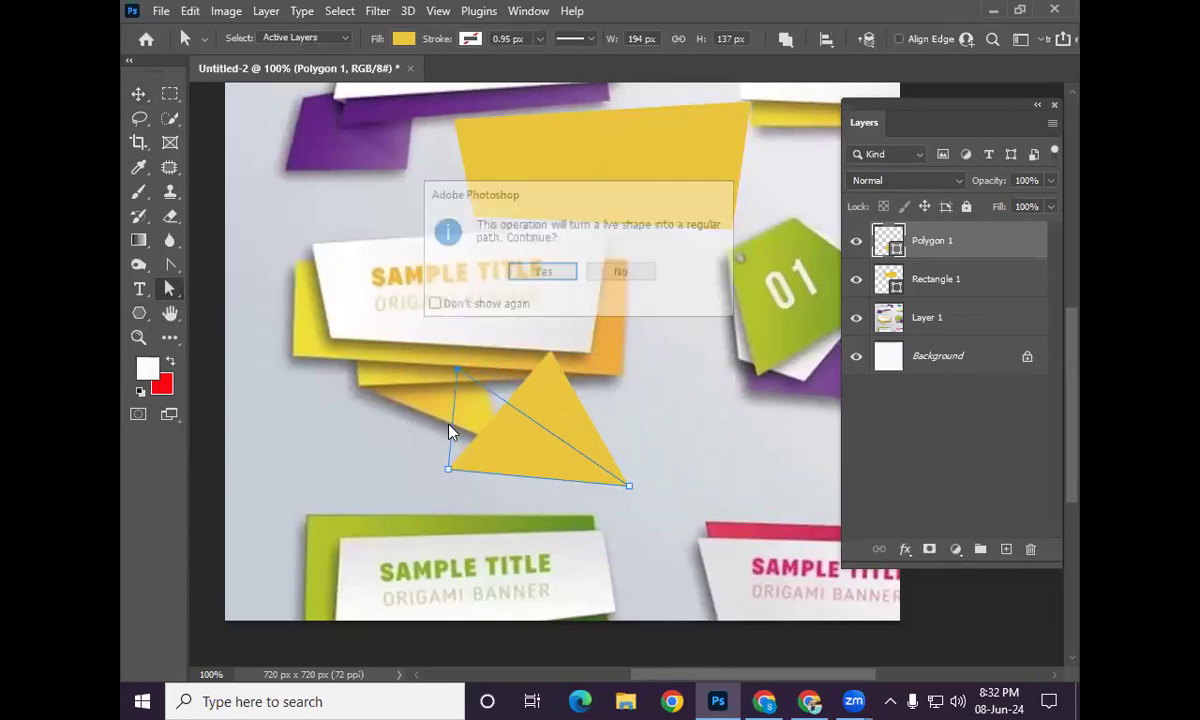
pyautogui.click(540, 272)
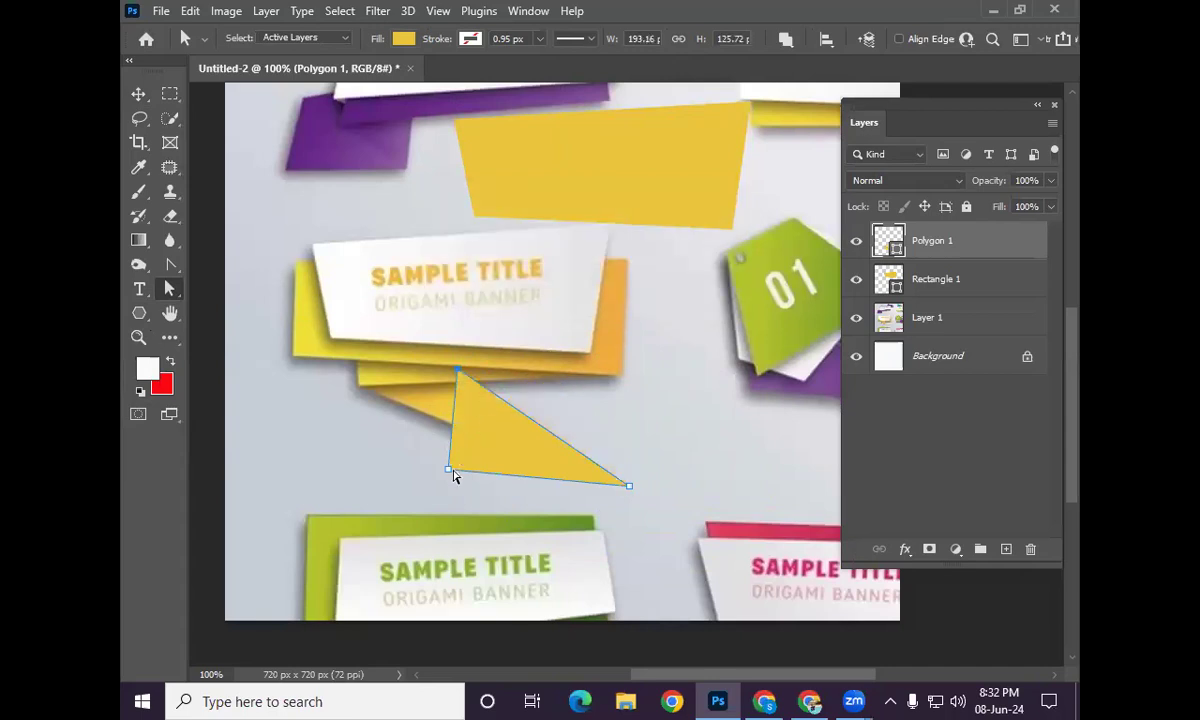
pyautogui.moveTo(453, 470); pyautogui.dragTo(375, 392)
pyautogui.moveTo(553, 409); pyautogui.dragTo(507, 449)
pyautogui.moveTo(458, 369); pyautogui.dragTo(485, 374)
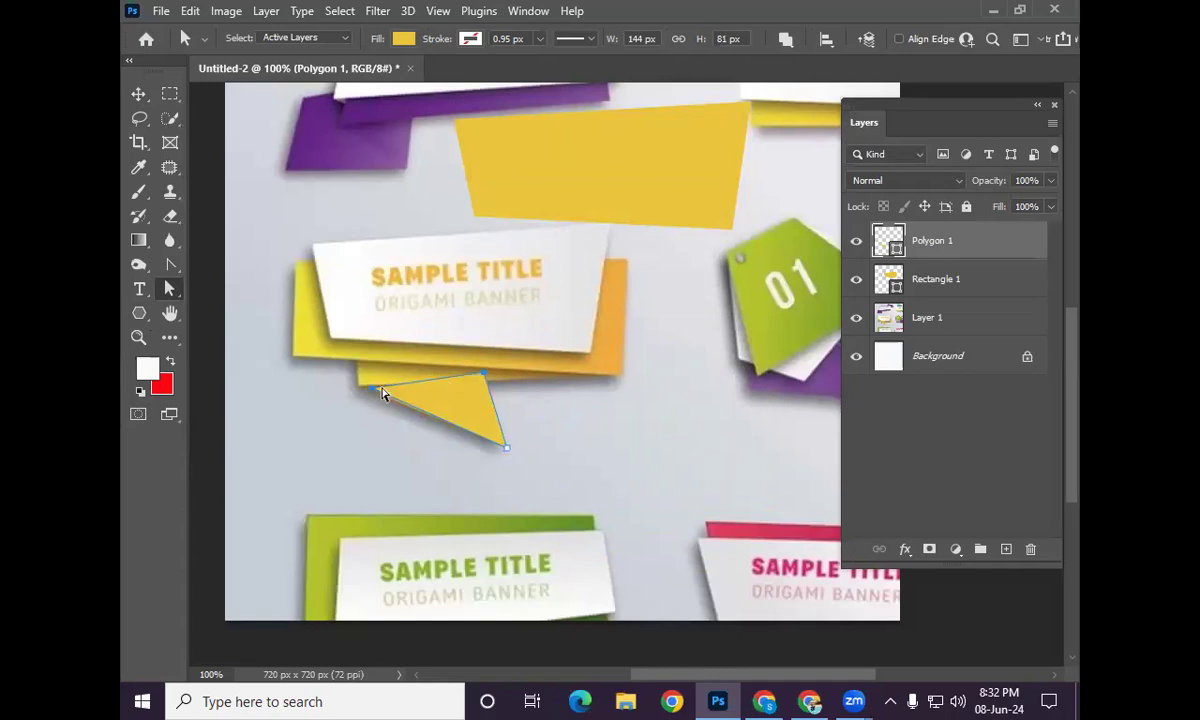
pyautogui.moveTo(376, 389); pyautogui.dragTo(362, 386)
# Step: Move the traced triangle off the reference tail and place the yellow four-sided panel over its upper edge
pyautogui.click(138, 94)
pyautogui.click(640, 482)
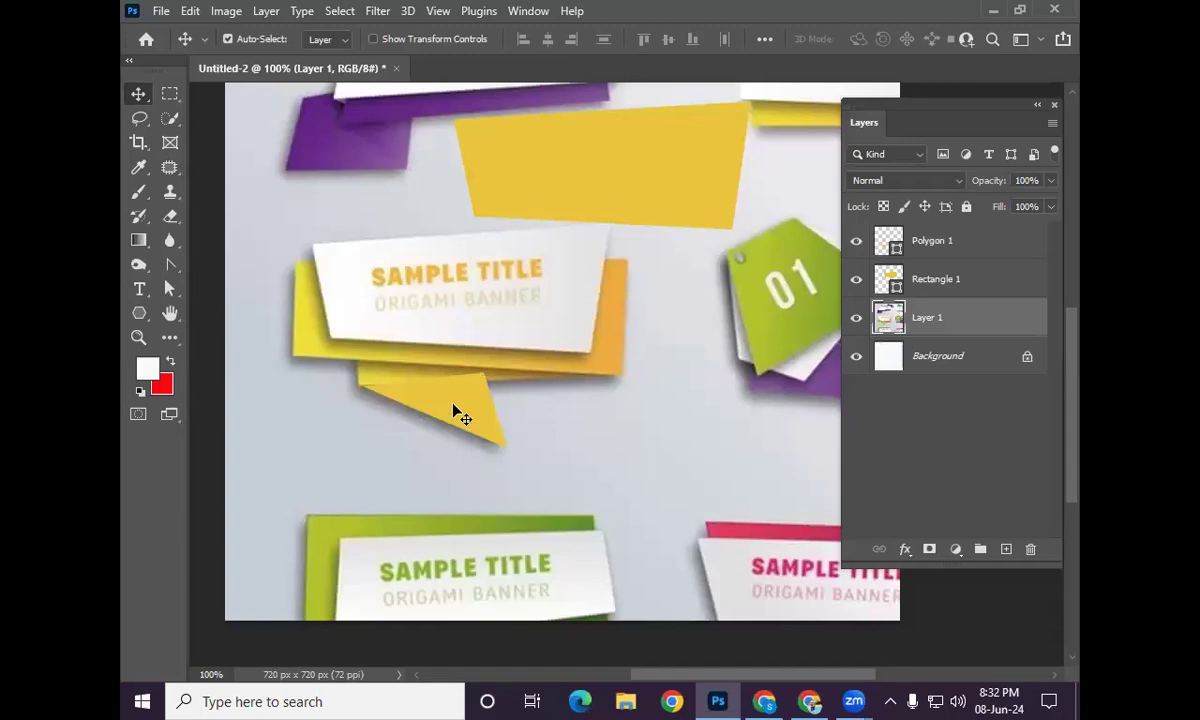
pyautogui.moveTo(458, 413); pyautogui.dragTo(468, 457)
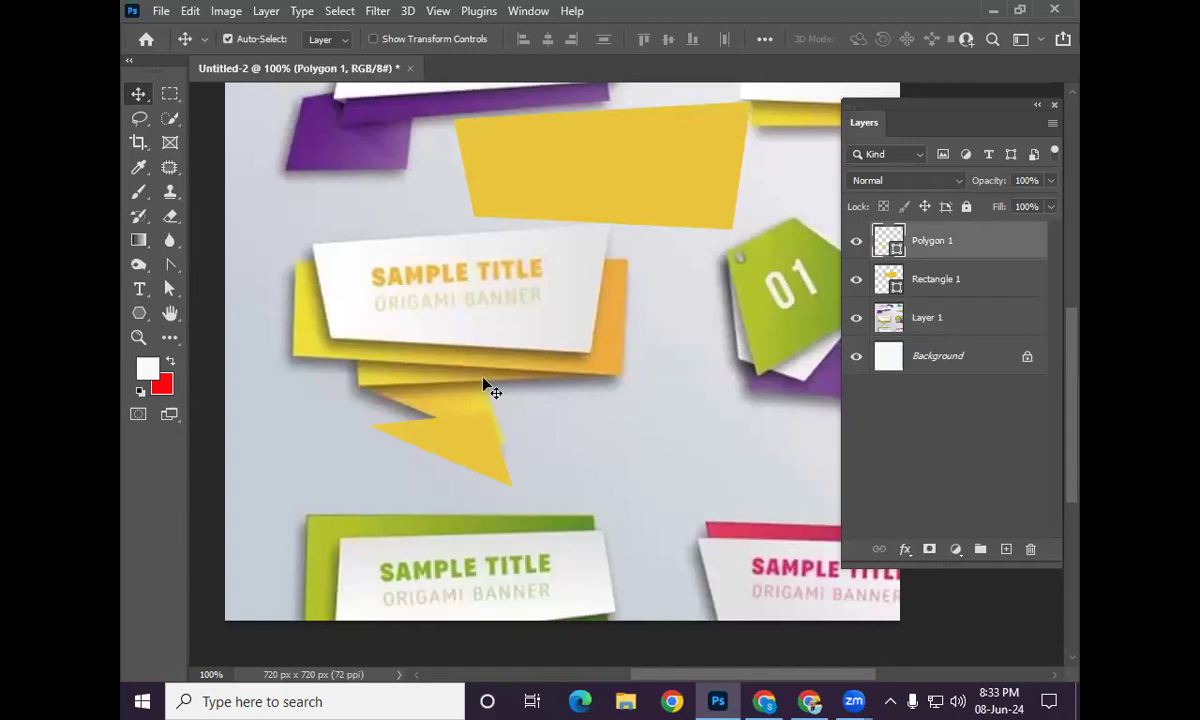
pyautogui.moveTo(477, 439); pyautogui.dragTo(638, 474)
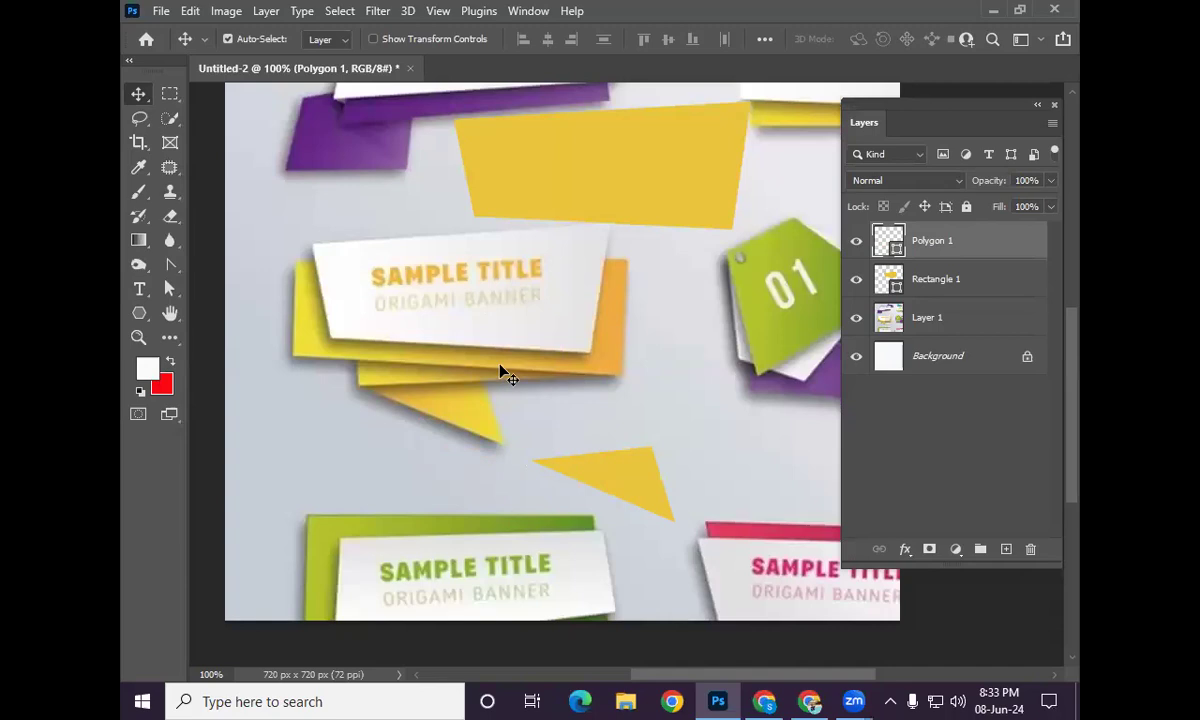
pyautogui.moveTo(632, 471); pyautogui.dragTo(554, 420)
pyautogui.moveTo(632, 169); pyautogui.dragTo(614, 374)
pyautogui.moveTo(612, 371); pyautogui.dragTo(603, 382)
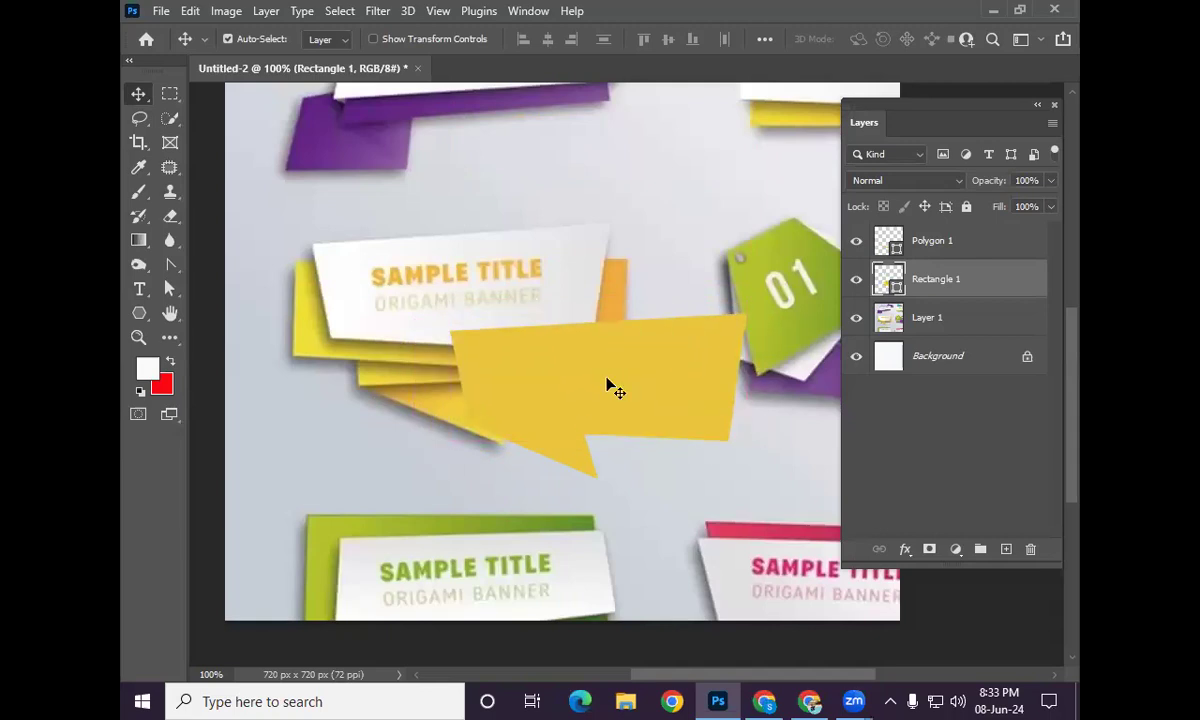
# Step: Add a drop shadow with a 140° angle to the yellow panel and move its layer above the triangle
pyautogui.rightClick(958, 279)
pyautogui.click(765, 22)
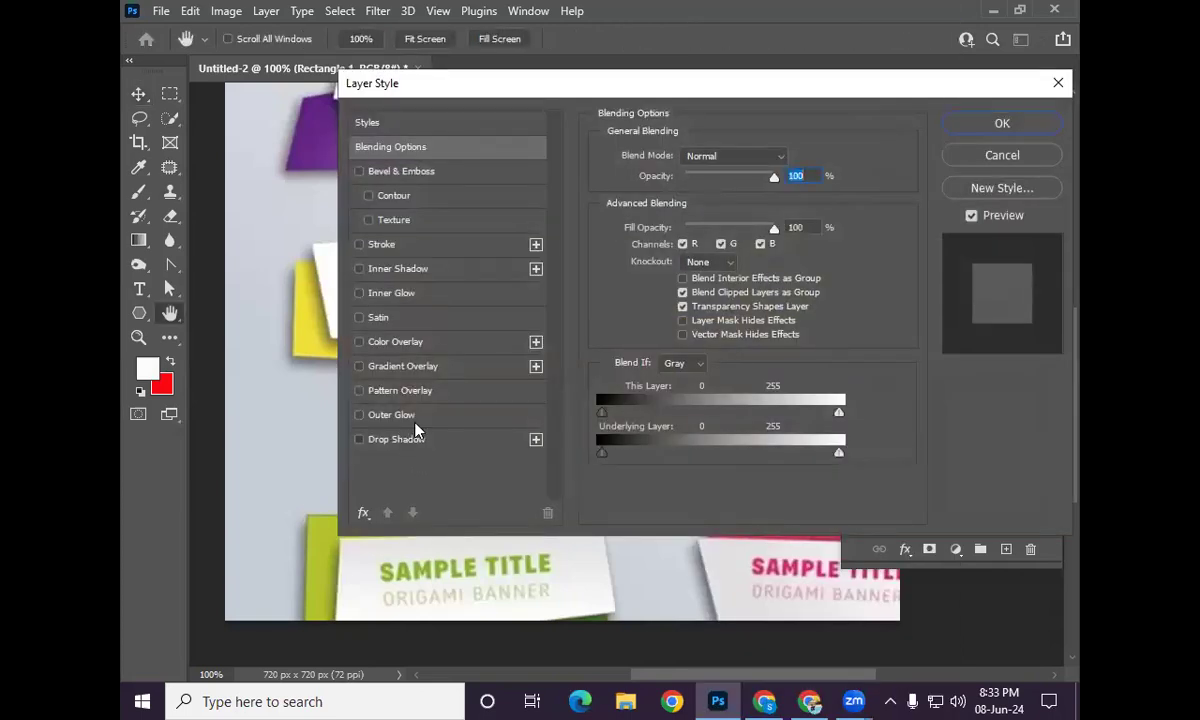
pyautogui.click(400, 439)
pyautogui.moveTo(488, 90); pyautogui.dragTo(780, 61)
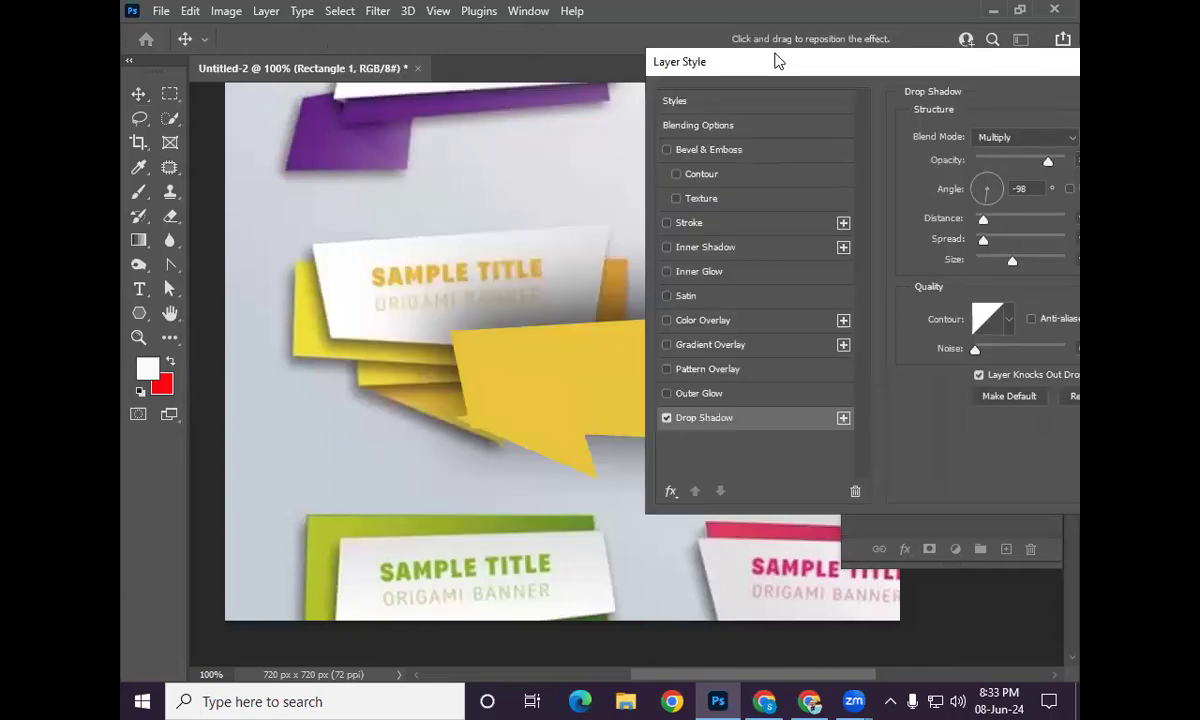
pyautogui.click(1000, 177)
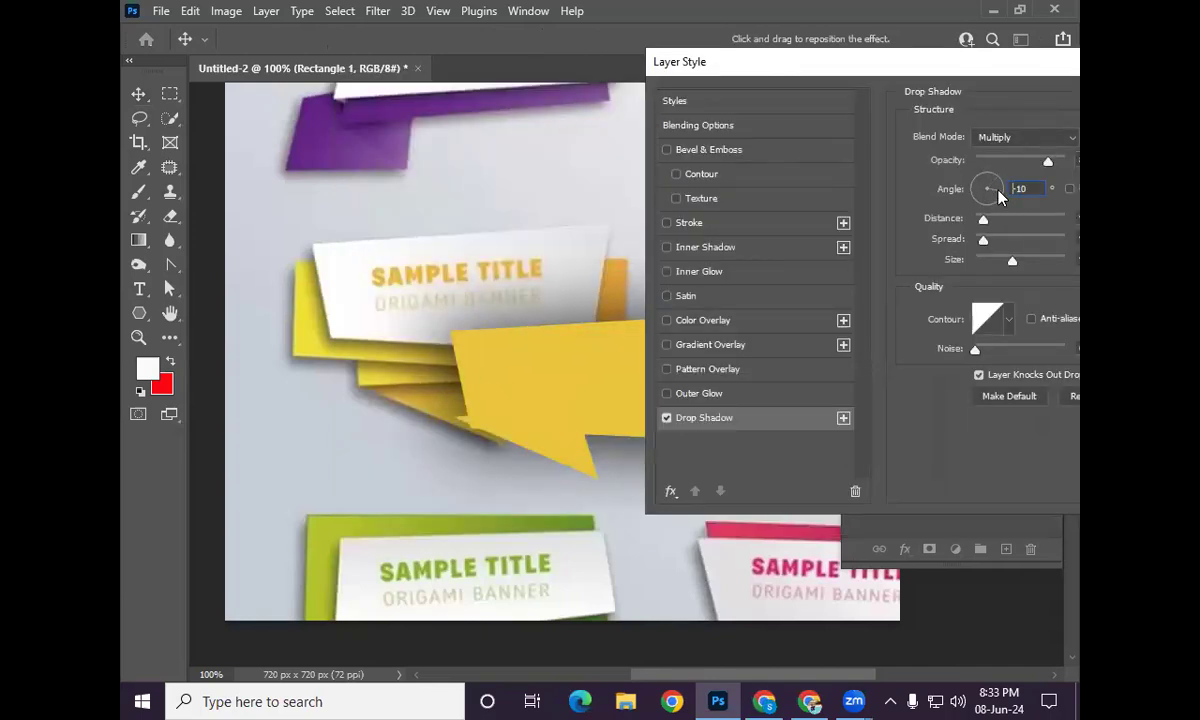
pyautogui.moveTo(999, 190); pyautogui.dragTo(998, 192)
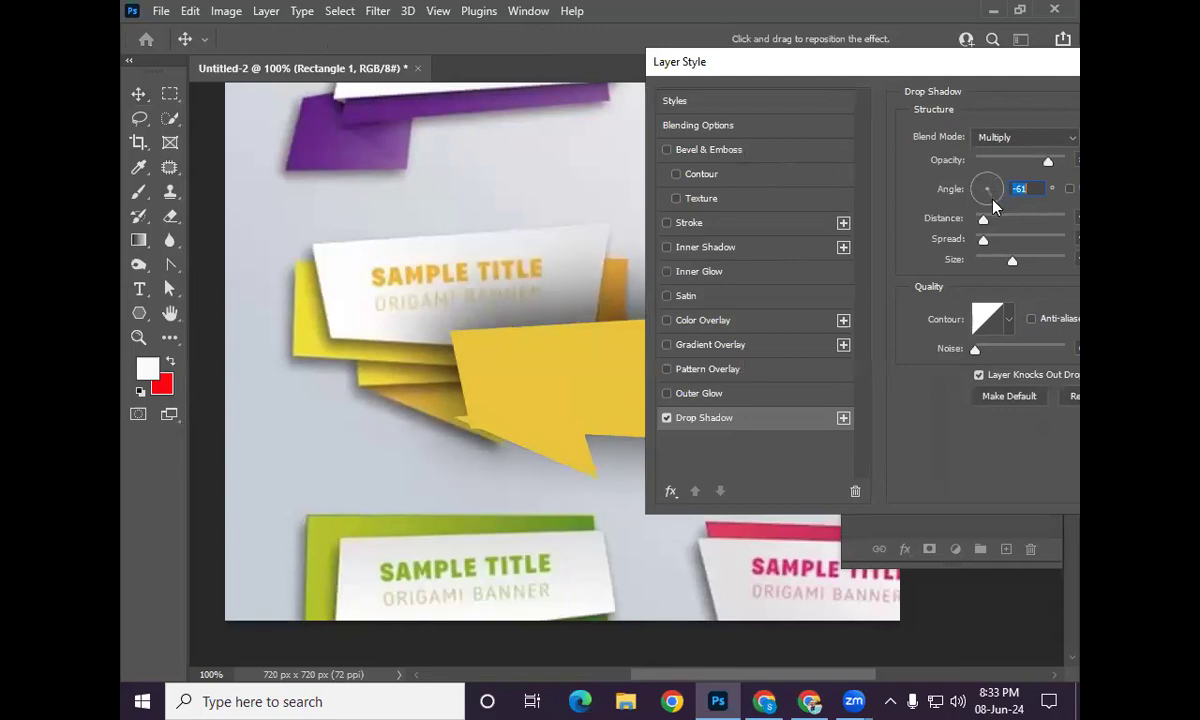
pyautogui.click(978, 186)
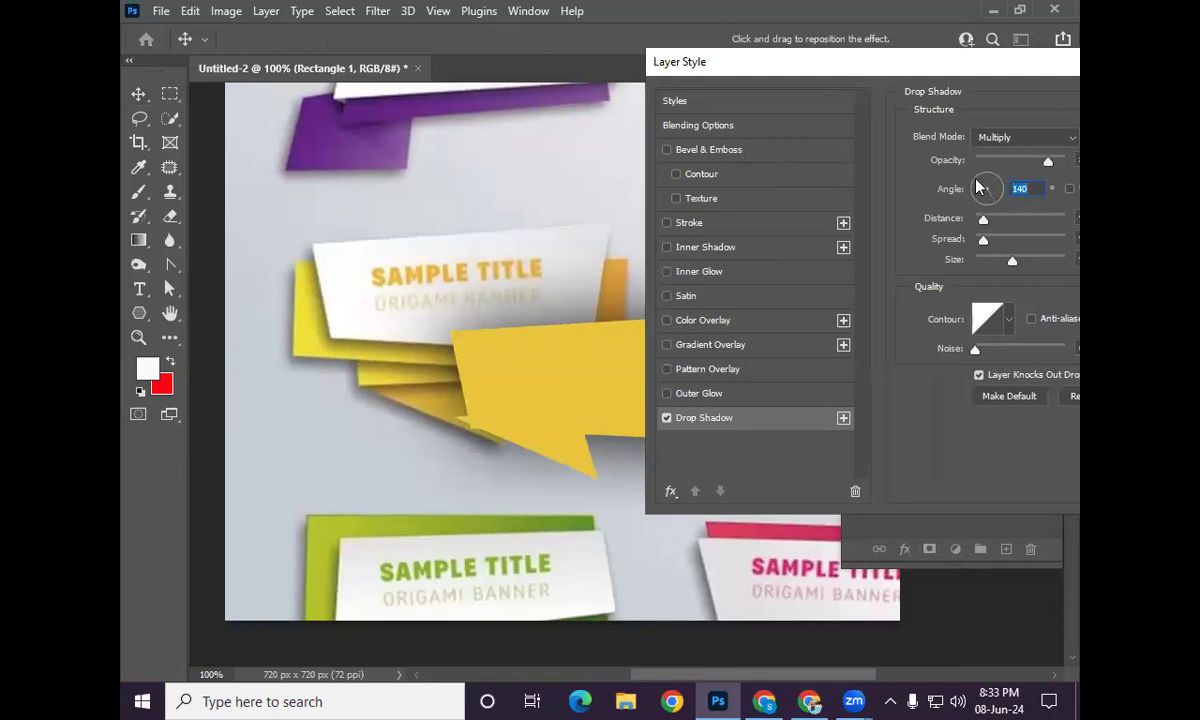
pyautogui.moveTo(910, 67); pyautogui.dragTo(582, 172)
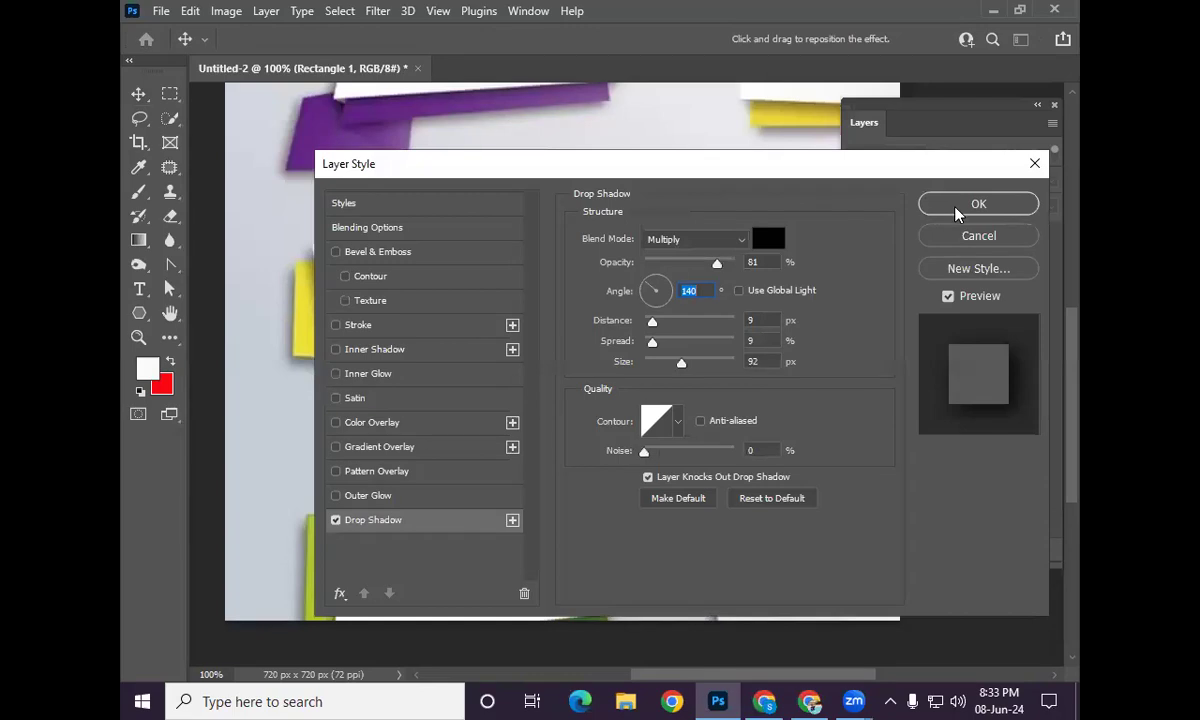
pyautogui.click(938, 198)
pyautogui.moveTo(955, 281); pyautogui.dragTo(946, 241)
pyautogui.moveTo(639, 374)
pyautogui.mouseDown()
pyautogui.moveTo(651, 338)
pyautogui.moveTo(643, 375)
pyautogui.mouseUp()
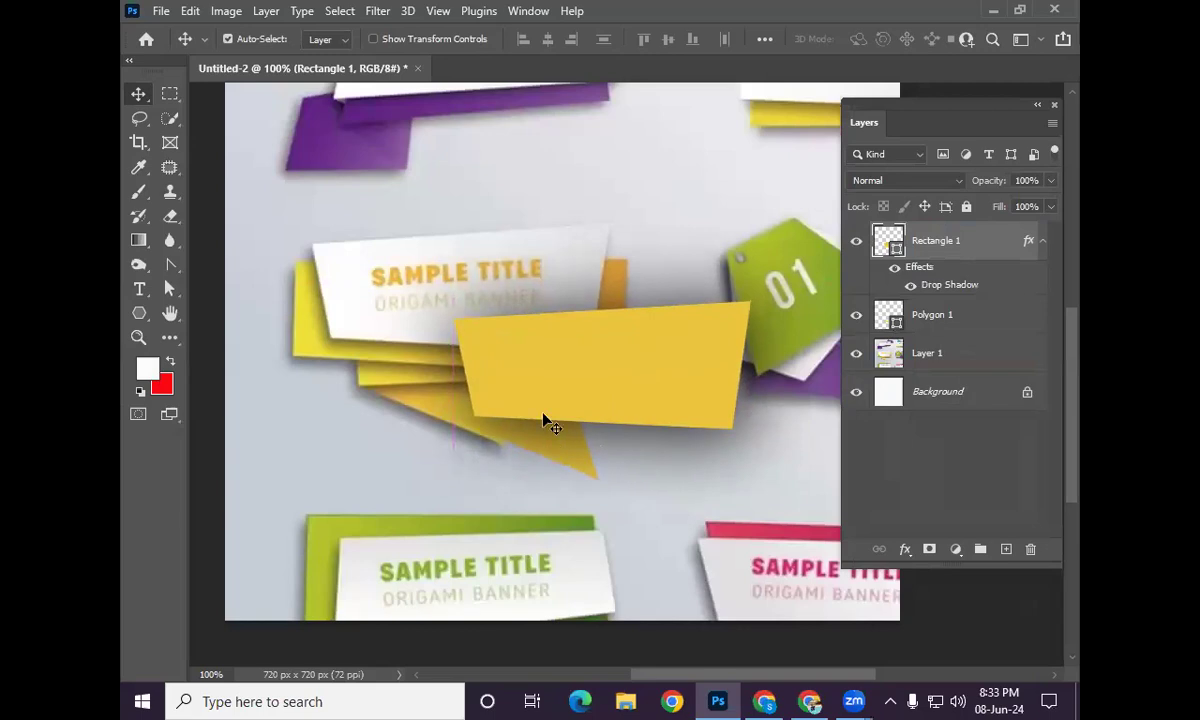
# Step: Set the panel's drop shadow to size 21 px, opacity 57% and distance 12 px, and shift the panel slightly down
pyautogui.rightClick(970, 241)
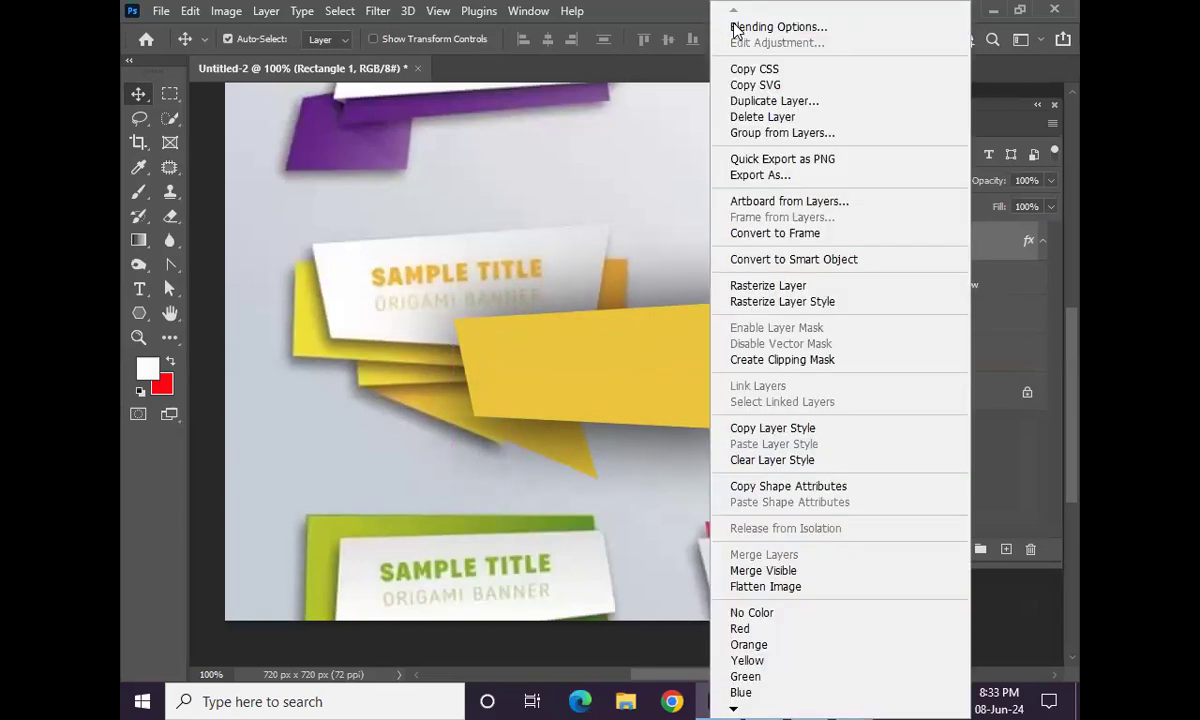
pyautogui.click(778, 27)
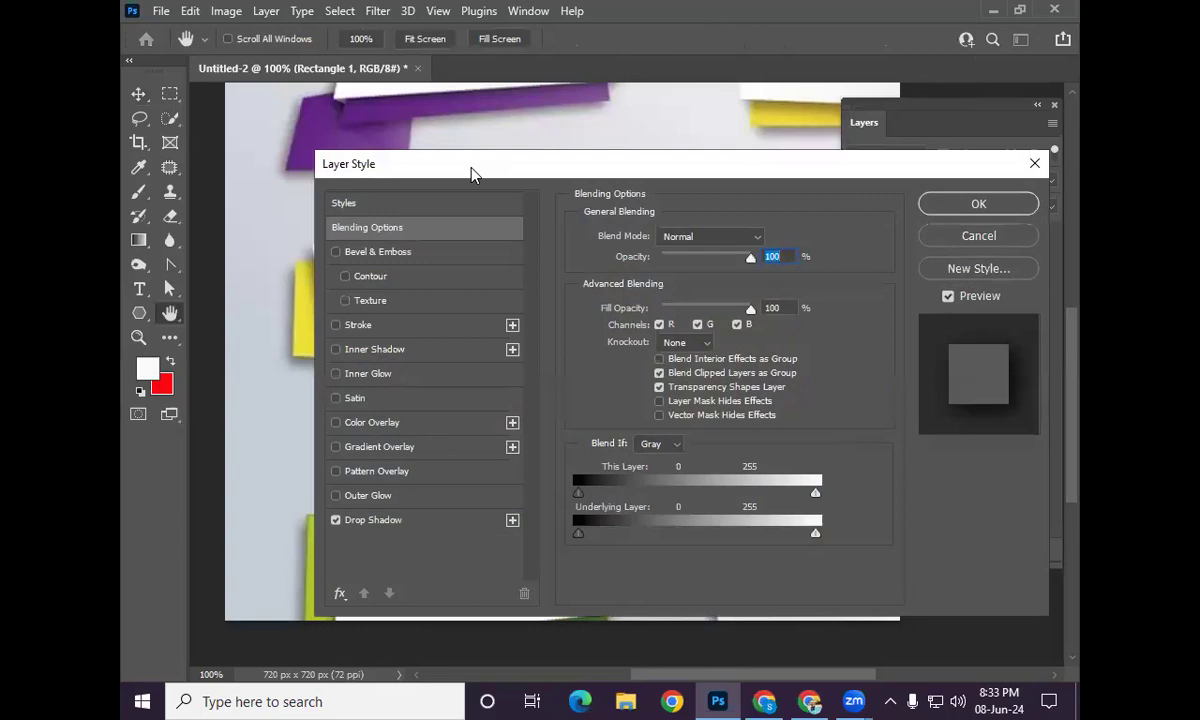
pyautogui.moveTo(475, 175); pyautogui.dragTo(765, 99)
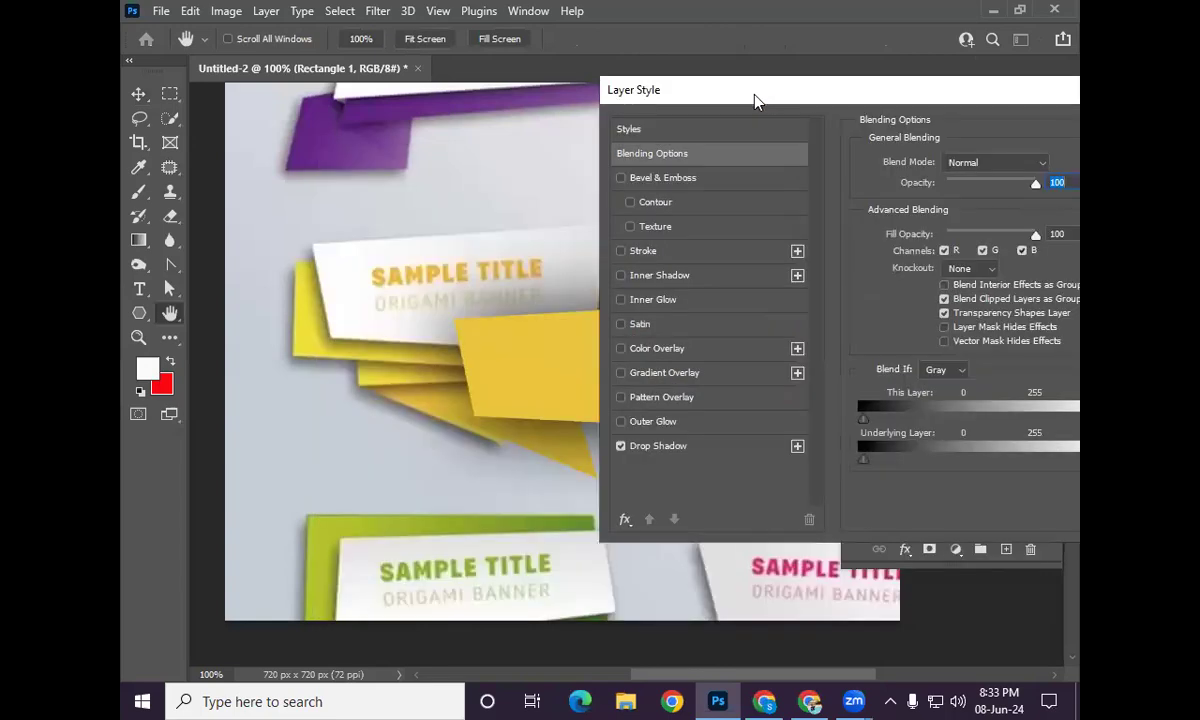
pyautogui.moveTo(755, 100); pyautogui.dragTo(744, 105)
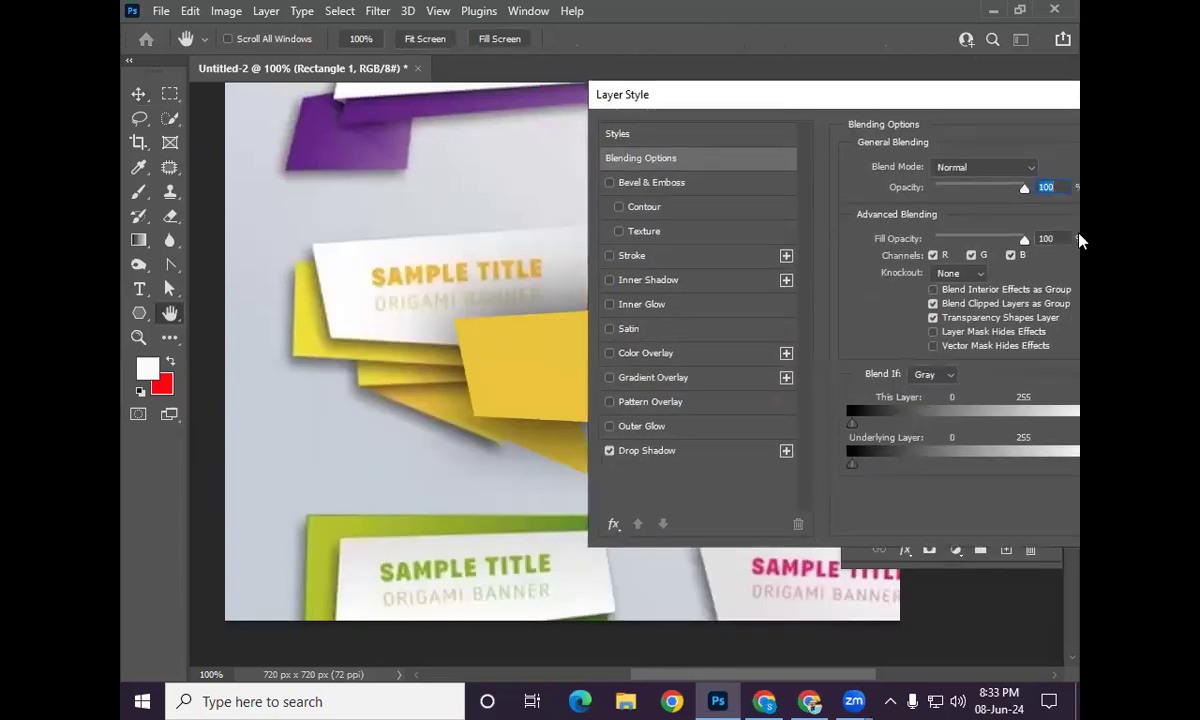
pyautogui.click(672, 457)
pyautogui.moveTo(957, 298); pyautogui.dragTo(932, 300)
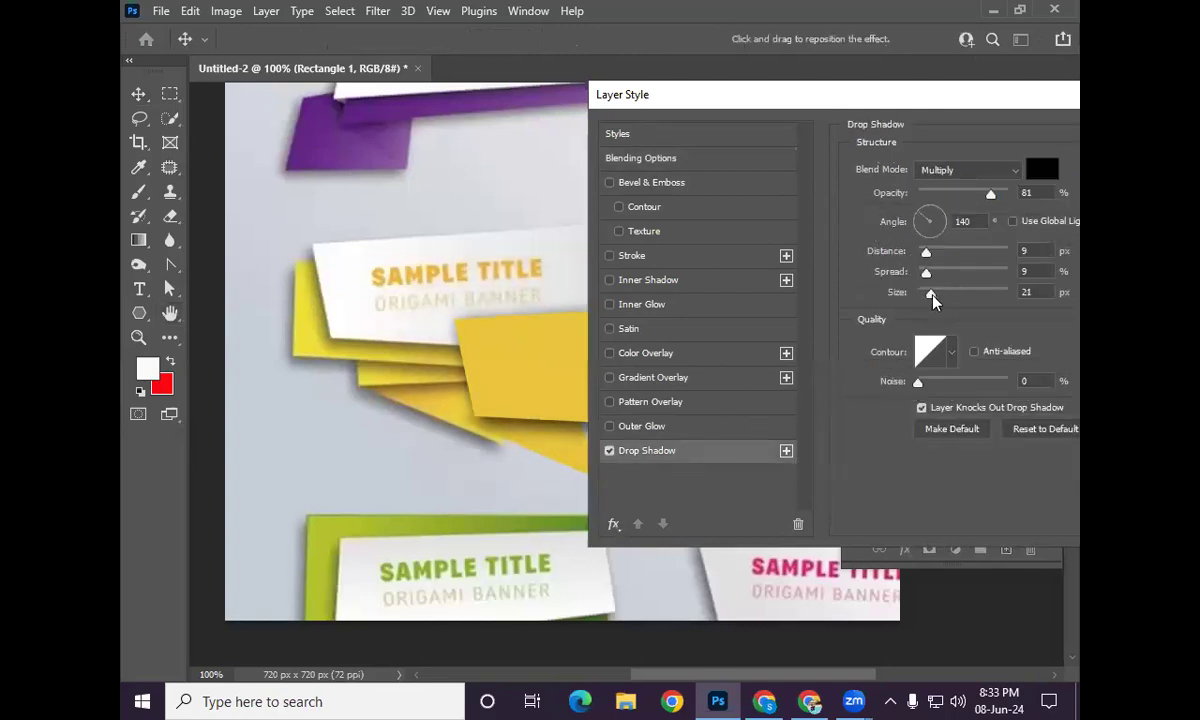
pyautogui.moveTo(988, 196); pyautogui.dragTo(970, 197)
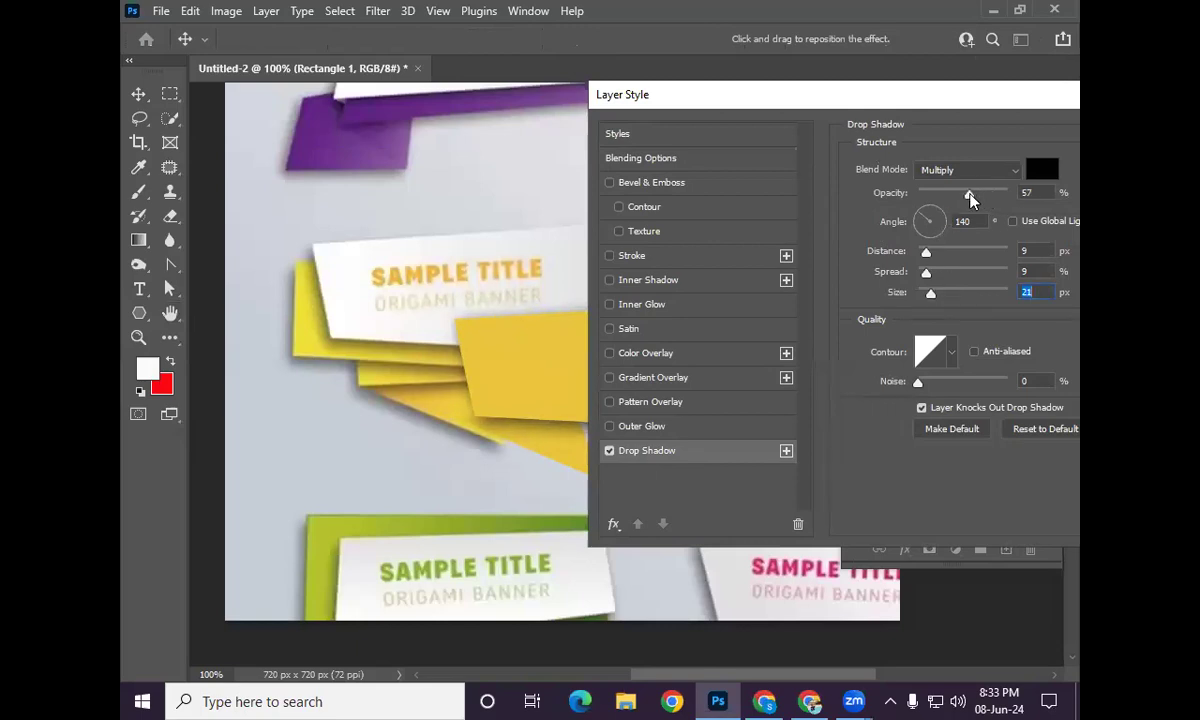
pyautogui.moveTo(930, 256); pyautogui.dragTo(934, 256)
pyautogui.moveTo(970, 102); pyautogui.dragTo(750, 150)
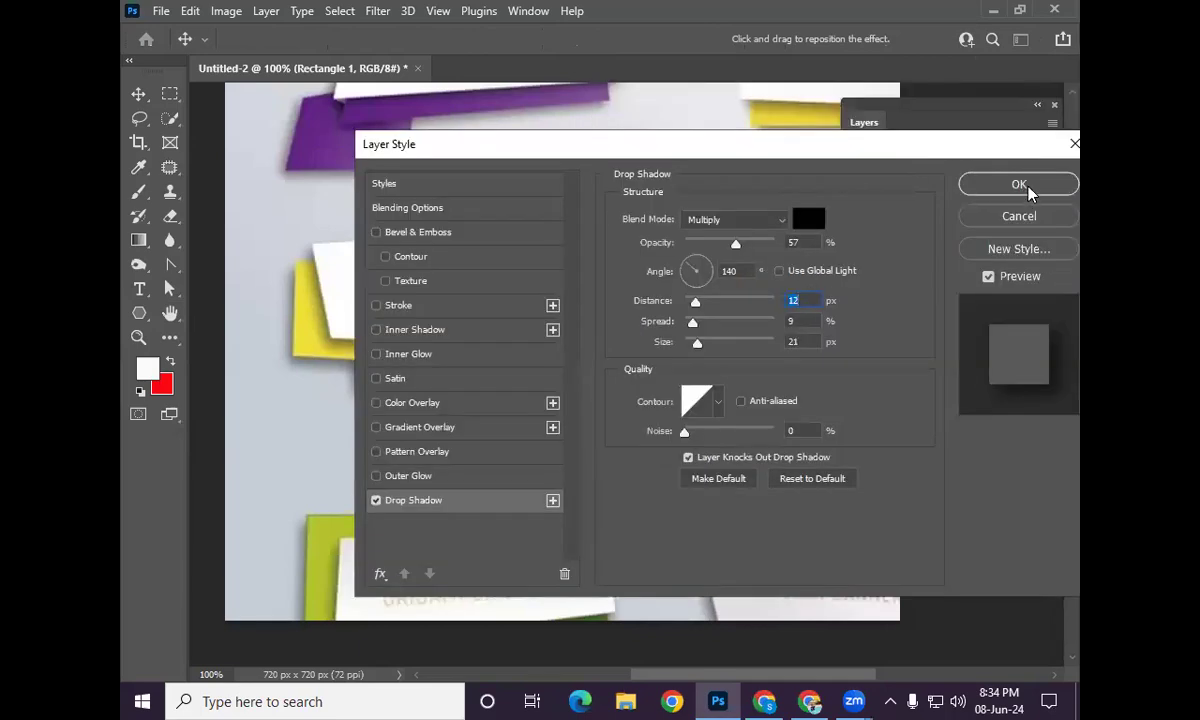
pyautogui.press('Return')
pyautogui.moveTo(582, 395)
pyautogui.mouseDown()
pyautogui.moveTo(645, 370)
pyautogui.moveTo(734, 410)
pyautogui.moveTo(648, 418)
pyautogui.moveTo(580, 405)
pyautogui.mouseUp()
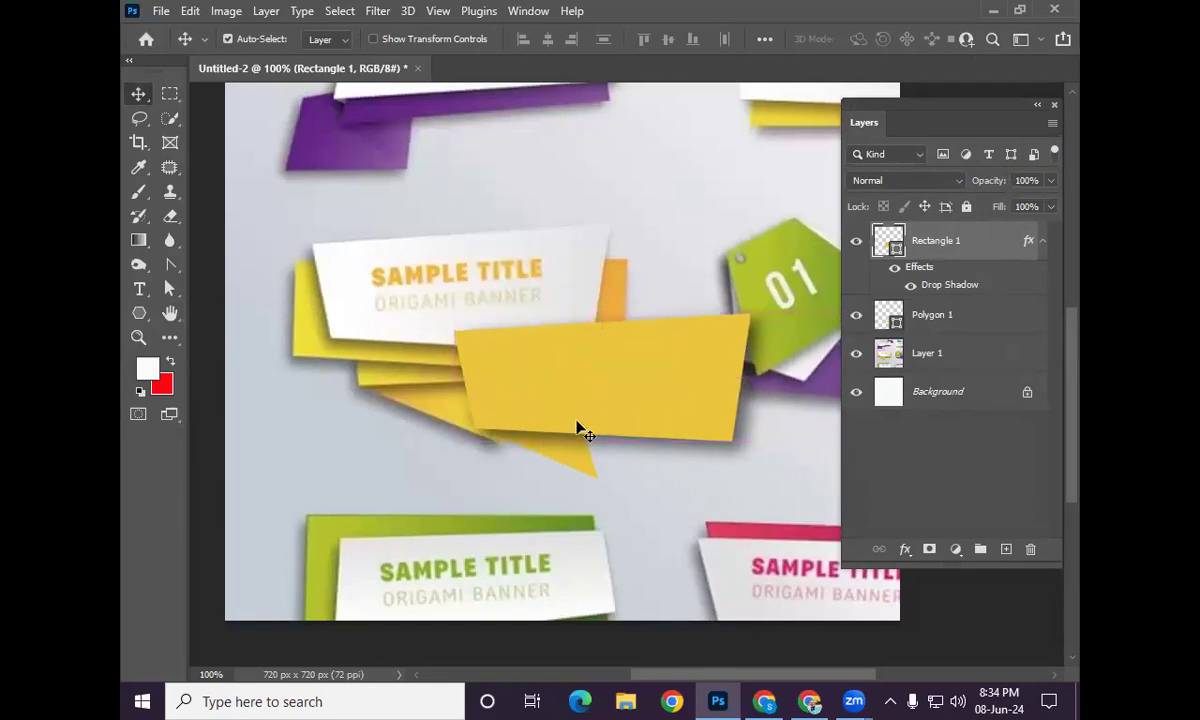
# Step: Examine the folded corners and shadows of the purple reference banner up close
pyautogui.scroll(-3, 560, 450)
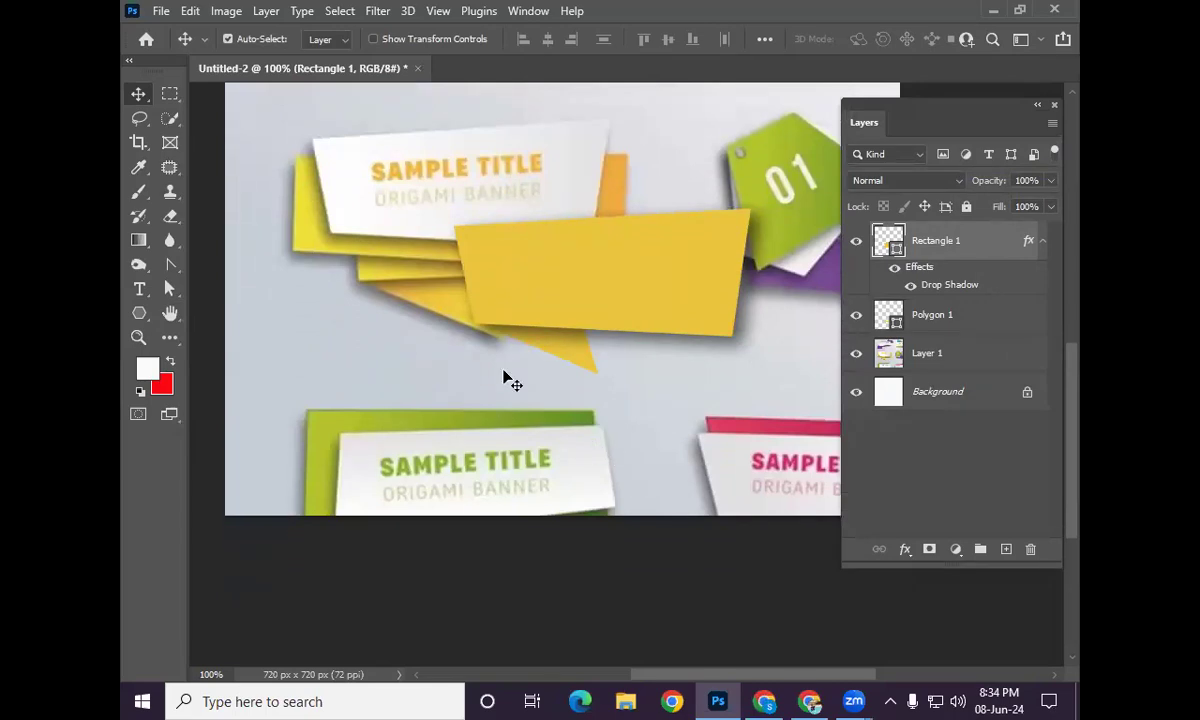
pyautogui.scroll(5, 520, 360)
pyautogui.scroll(5, 536, 335)
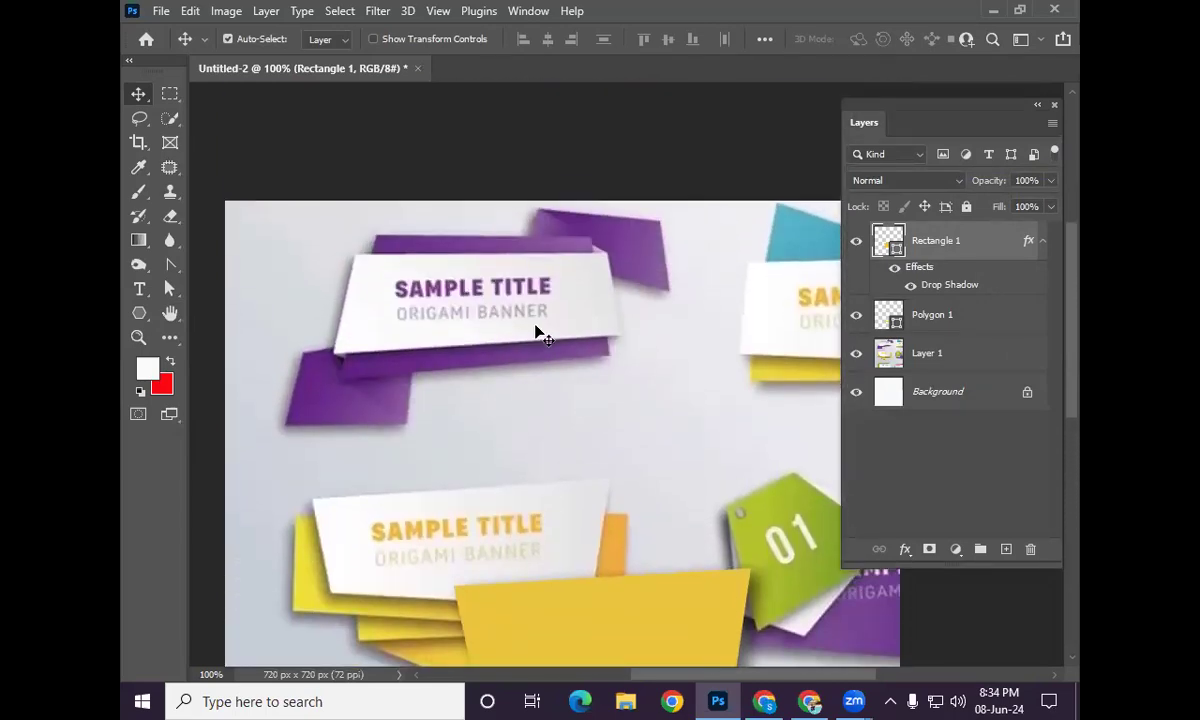
pyautogui.scroll(2, 600, 312)
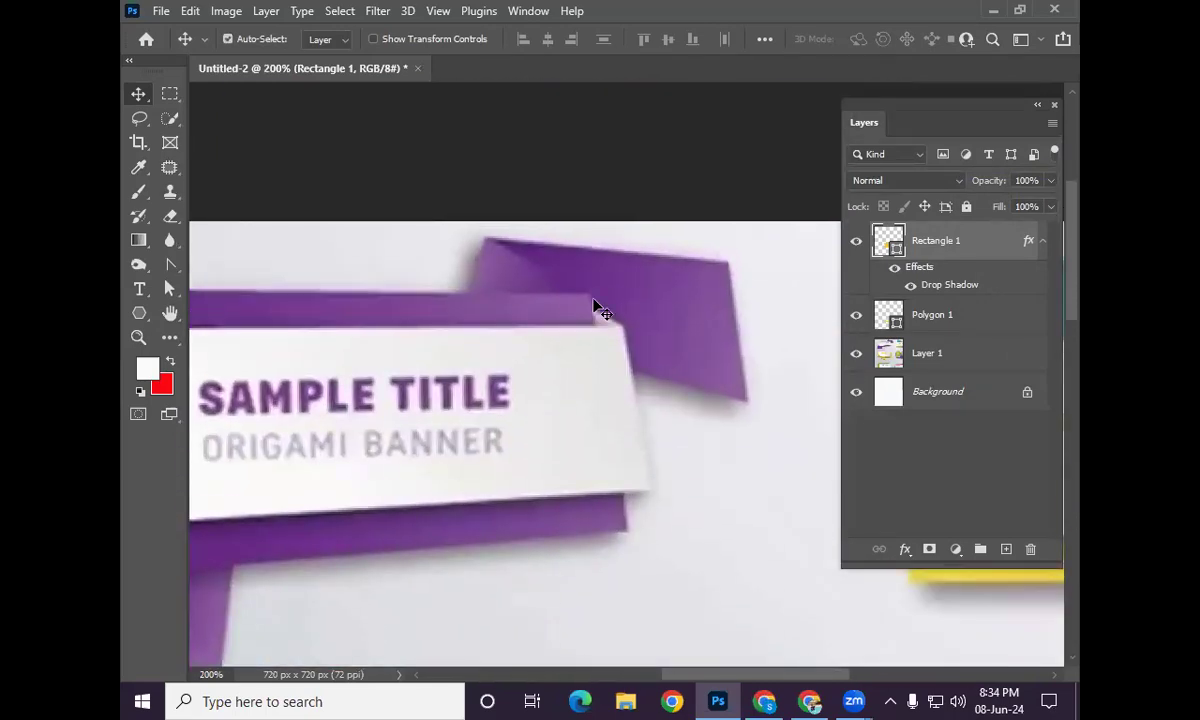
pyautogui.scroll(-2, 563, 462)
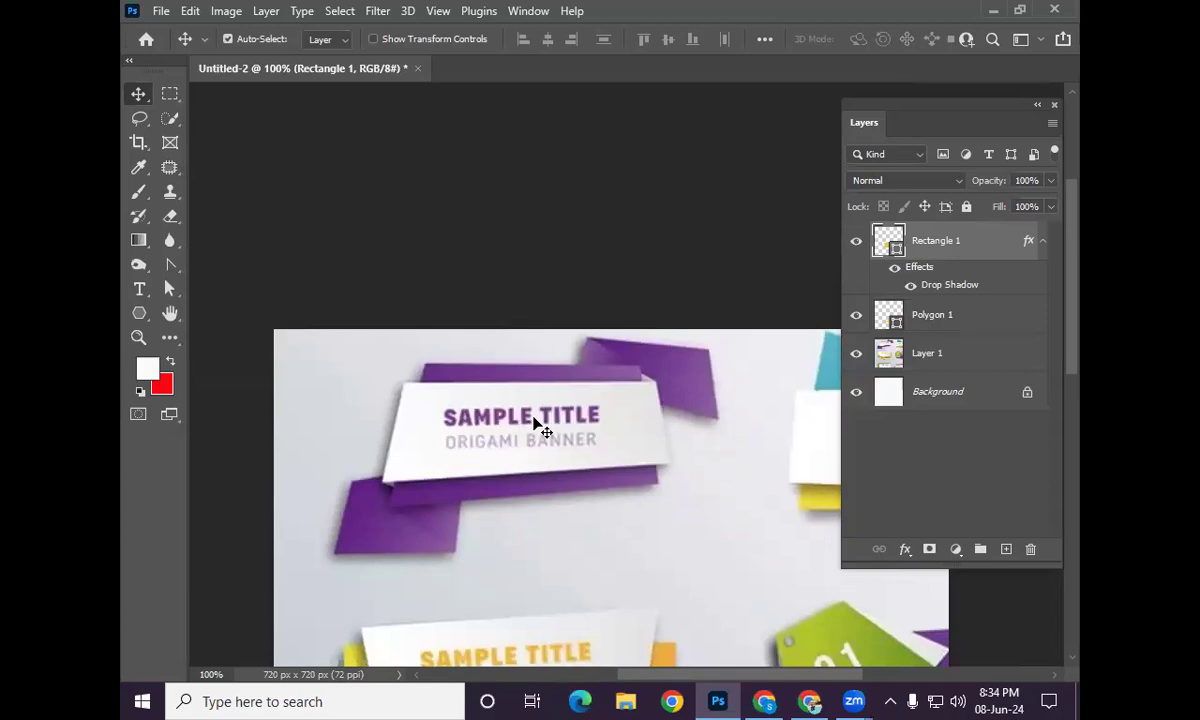
pyautogui.scroll(2, 420, 495)
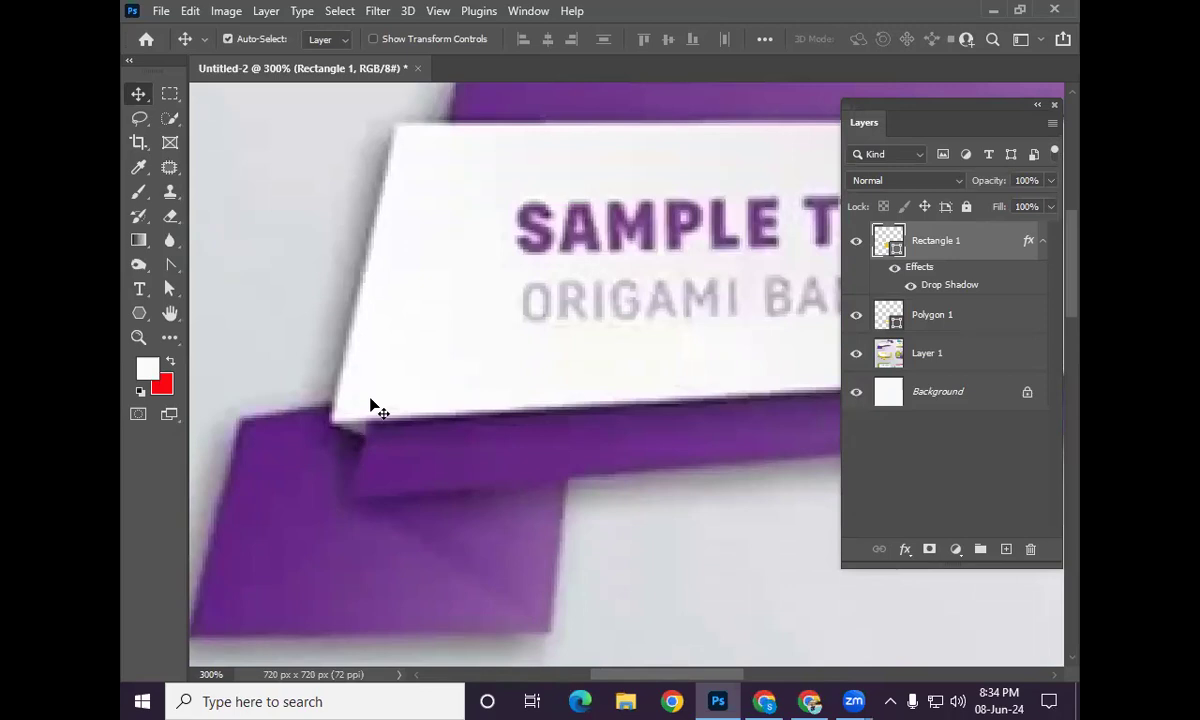
# Step: Delete the reference image, the yellow four-sided panel and the yellow triangle, keeping only the background layer
pyautogui.scroll(-1, 552, 537)
pyautogui.keyDown('ctrl'); pyautogui.click(552, 538); pyautogui.keyUp('ctrl')
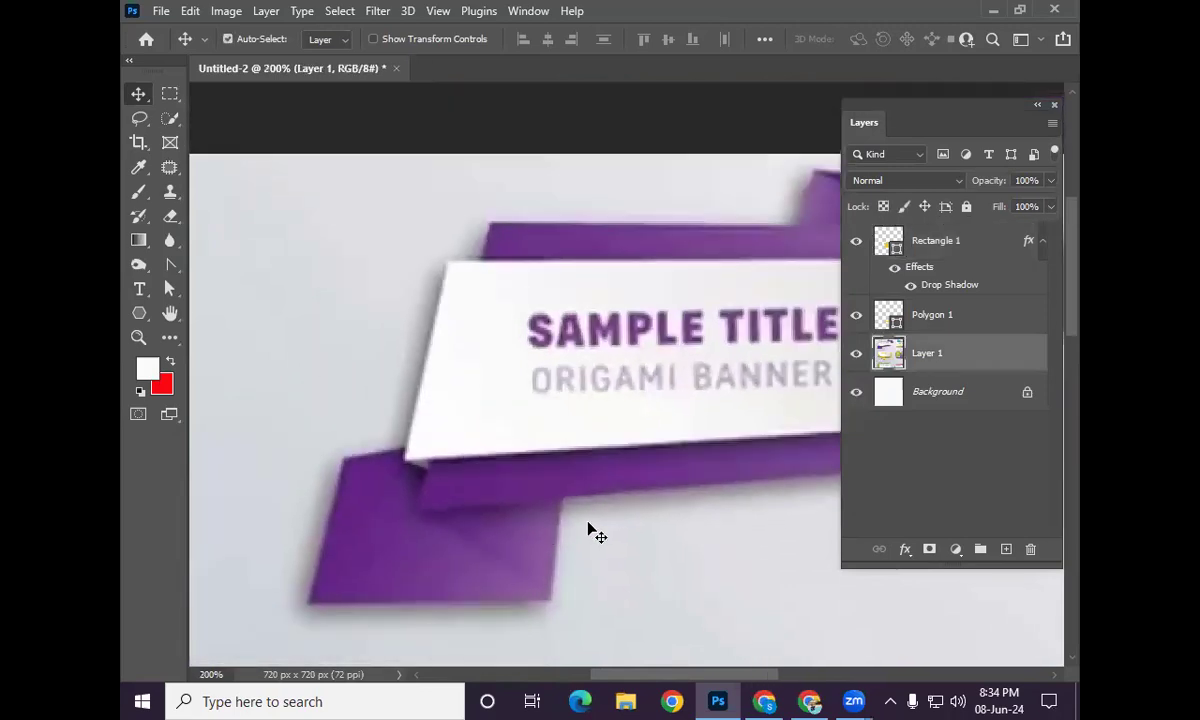
pyautogui.scroll(-1, 590, 530)
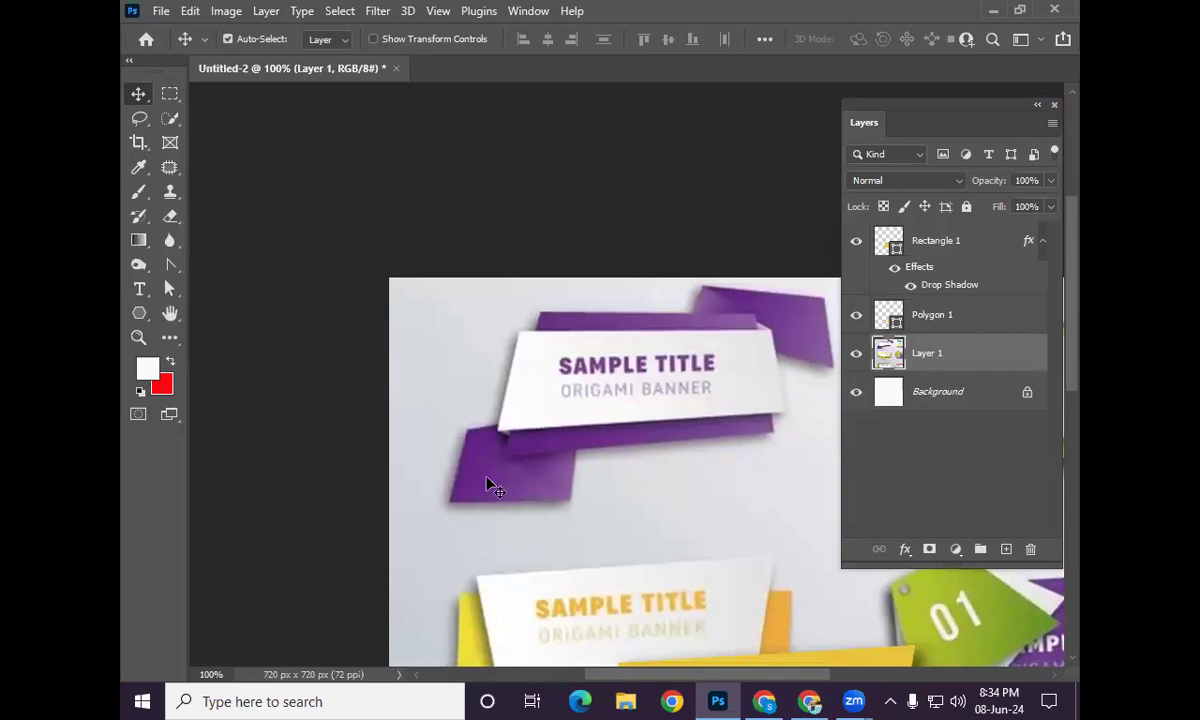
pyautogui.scroll(-3, 570, 490)
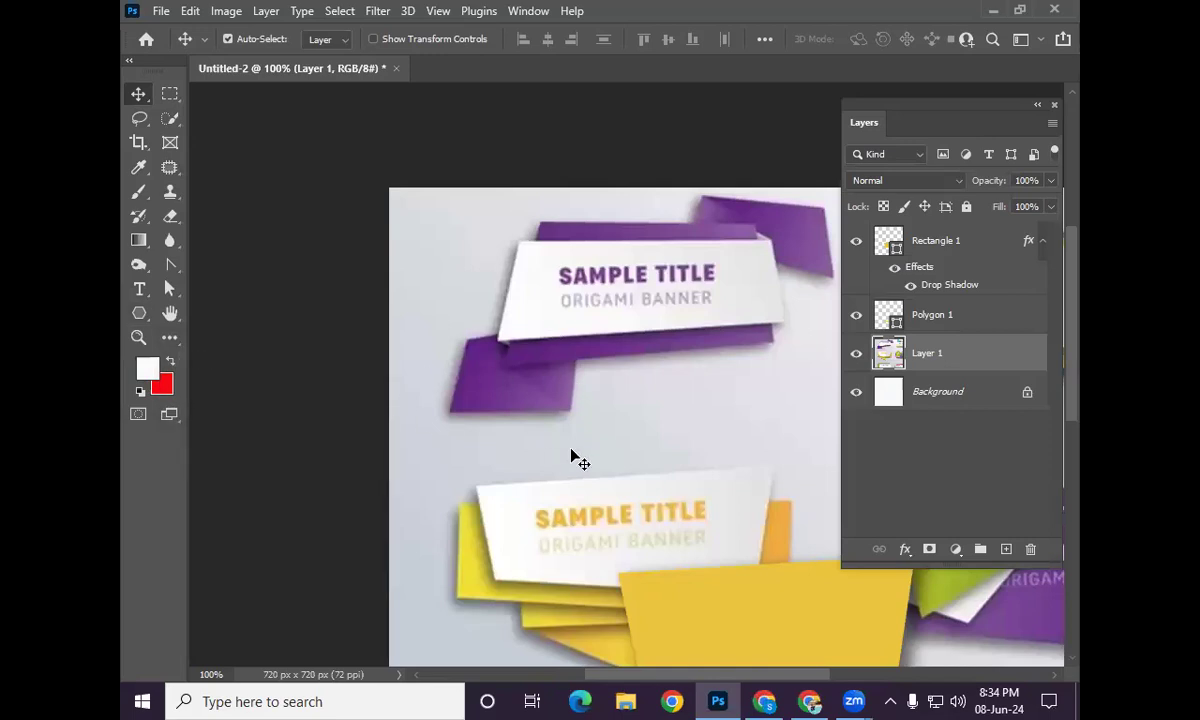
pyautogui.scroll(-2, 570, 440)
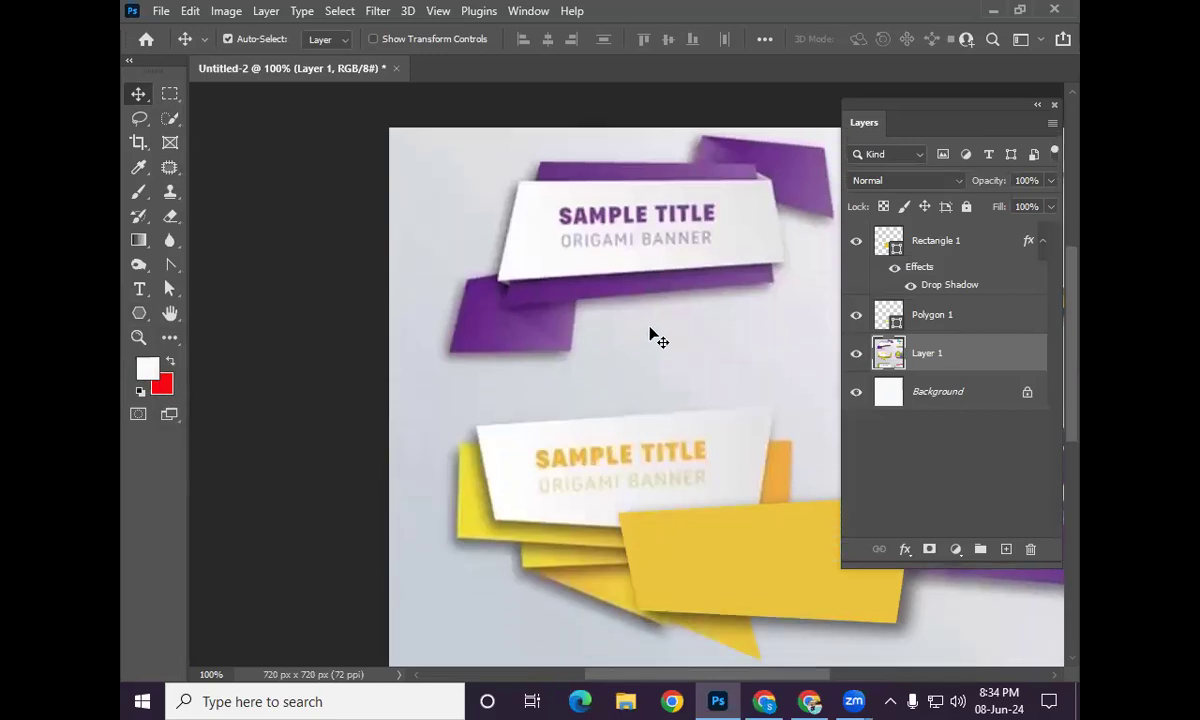
pyautogui.press('Delete')
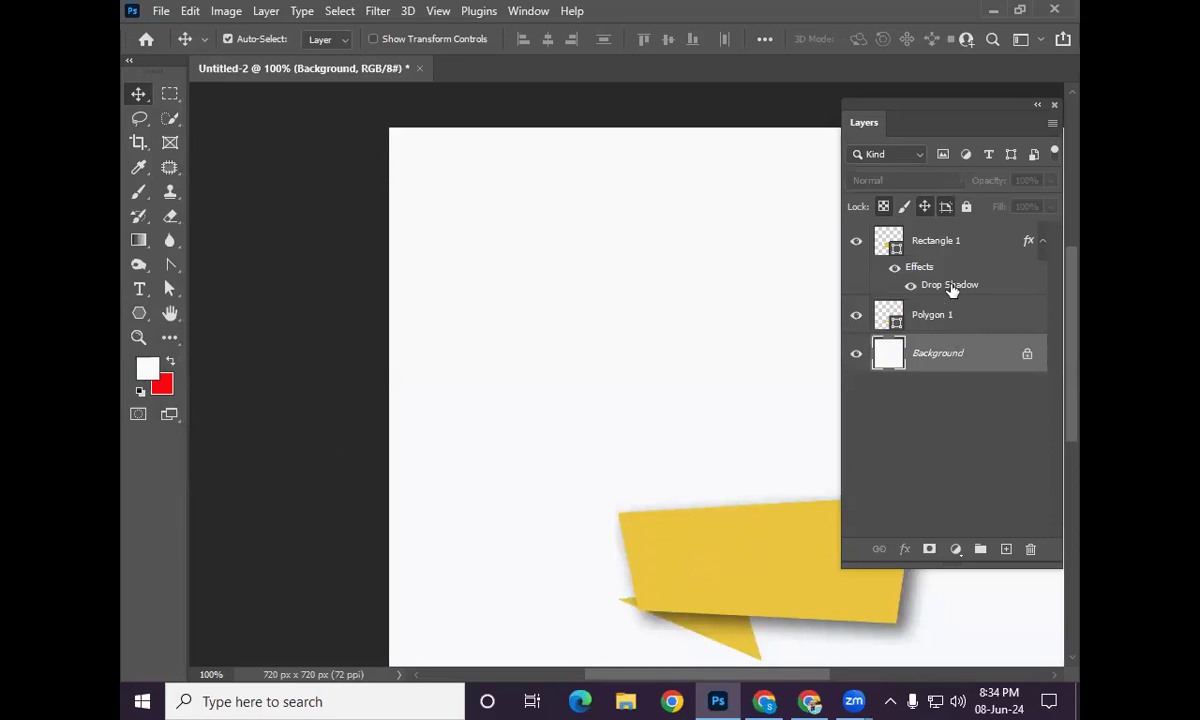
pyautogui.click(941, 243)
pyautogui.press('Delete')
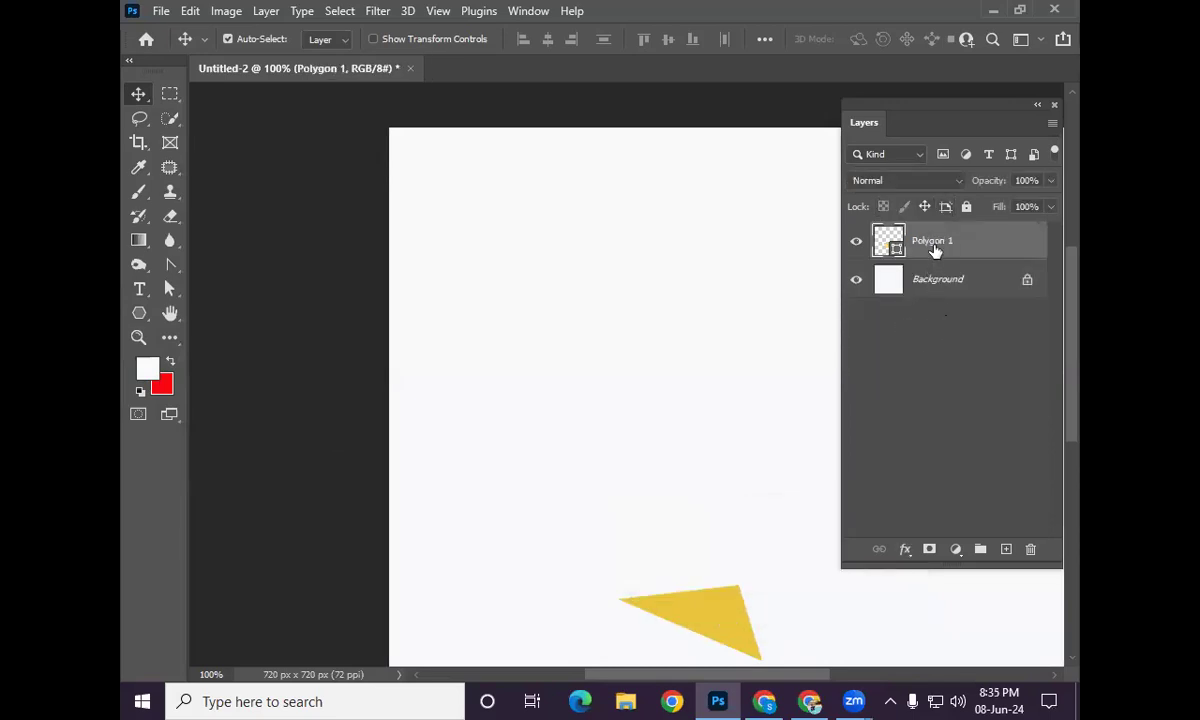
pyautogui.press('Delete')
pyautogui.hscroll(1, 754, 400)
pyautogui.hscroll(3, 752, 399)
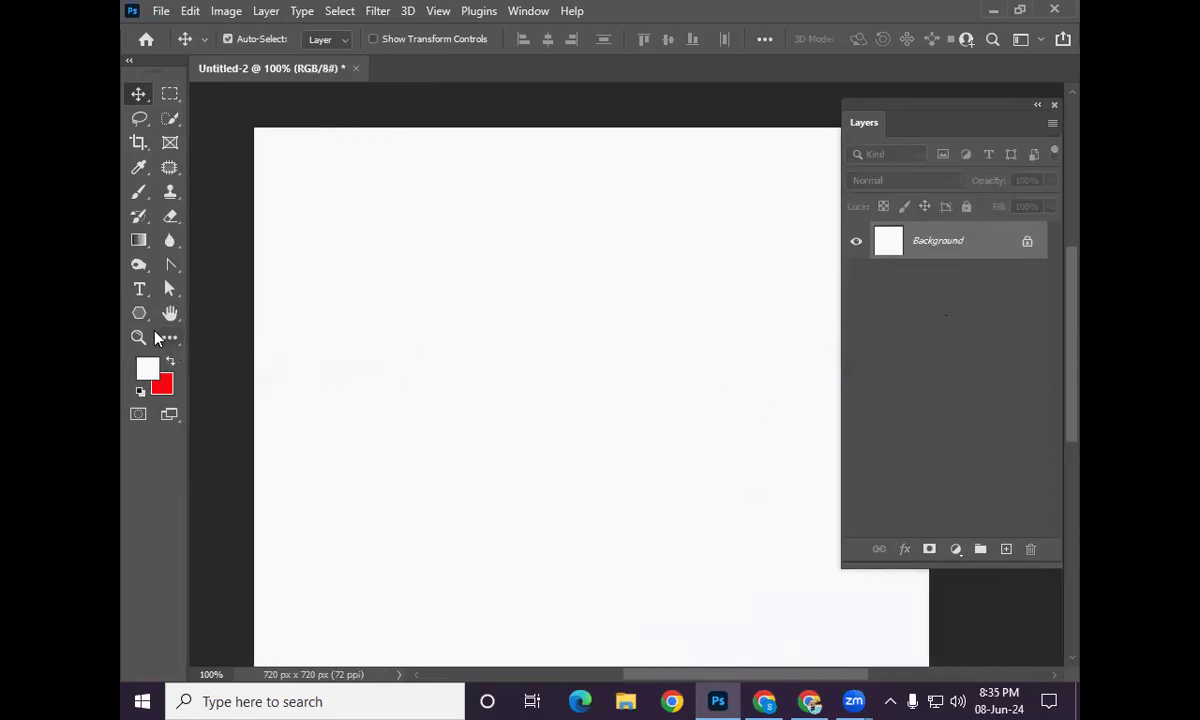
# Step: Draw a rectangle about 452 px wide and 60 px high near the canvas top, filled with the recently used dark purple
pyautogui.rightClick(140, 313)
pyautogui.click(224, 313)
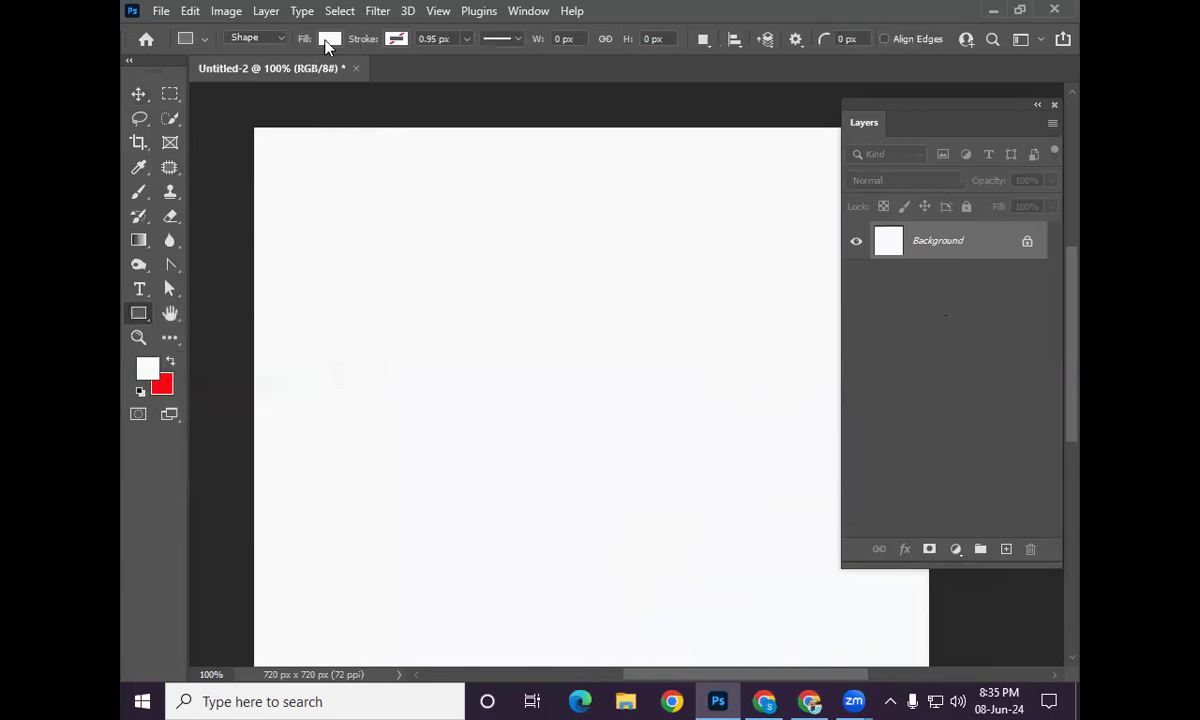
pyautogui.click(329, 38)
pyautogui.click(298, 138)
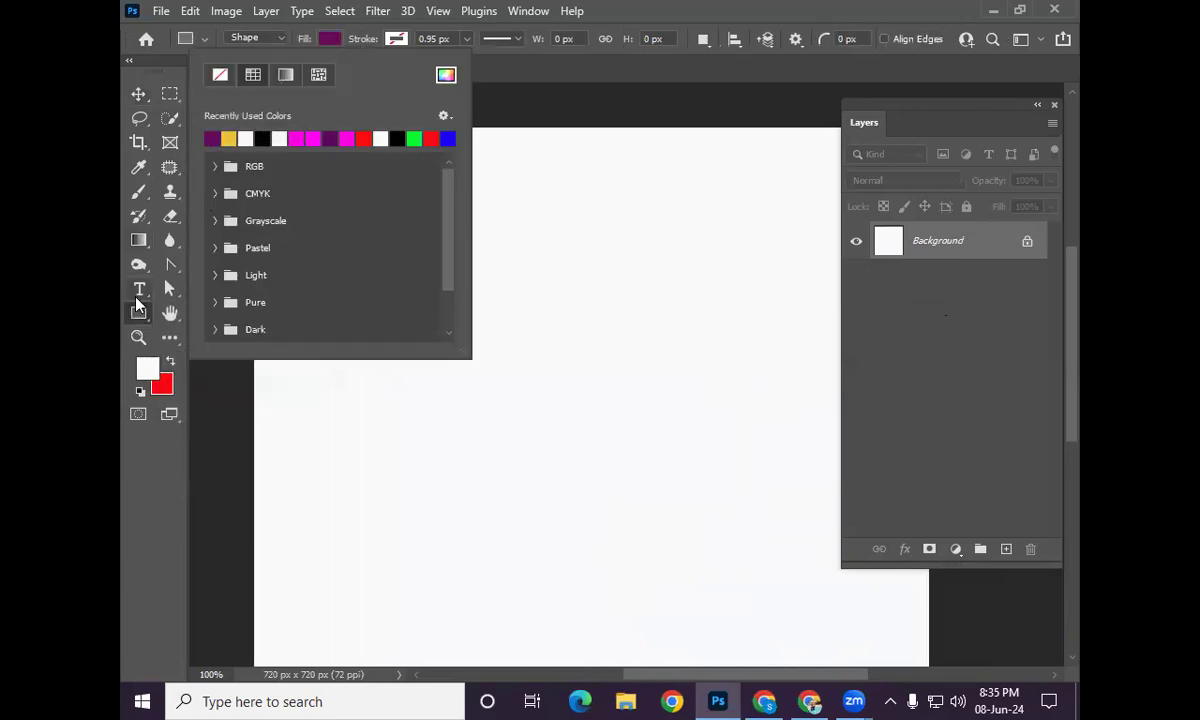
pyautogui.click(556, 377)
pyautogui.moveTo(345, 277); pyautogui.dragTo(770, 332)
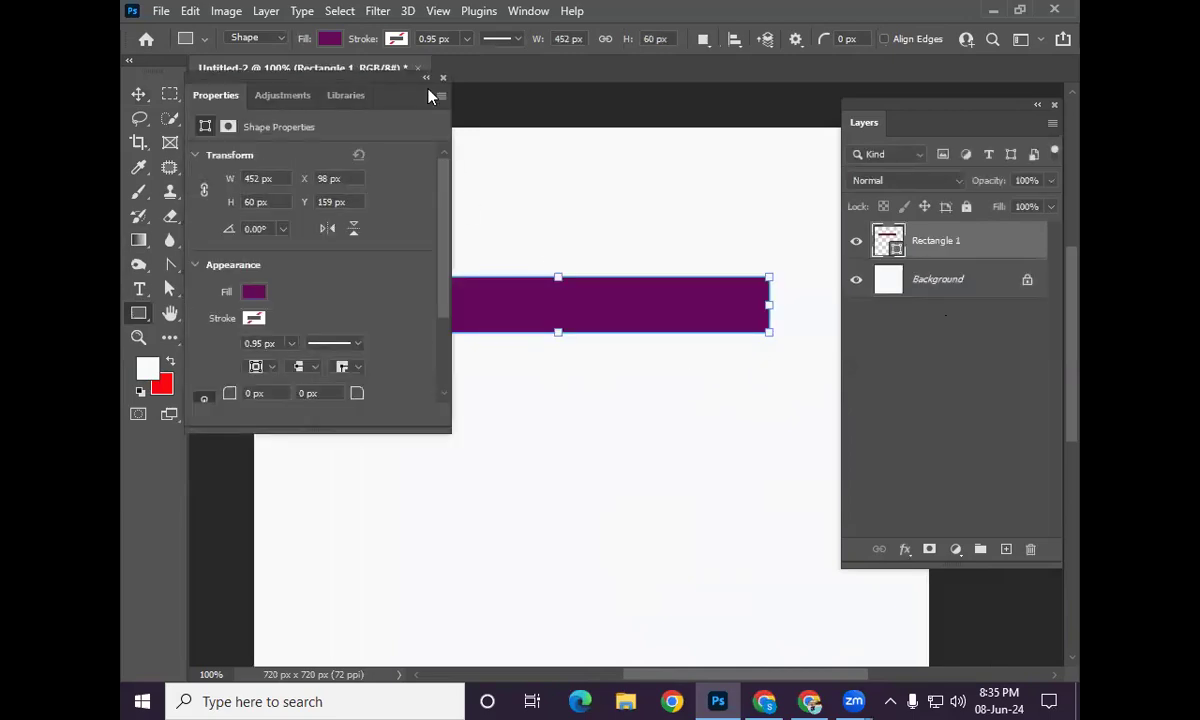
pyautogui.click(439, 78)
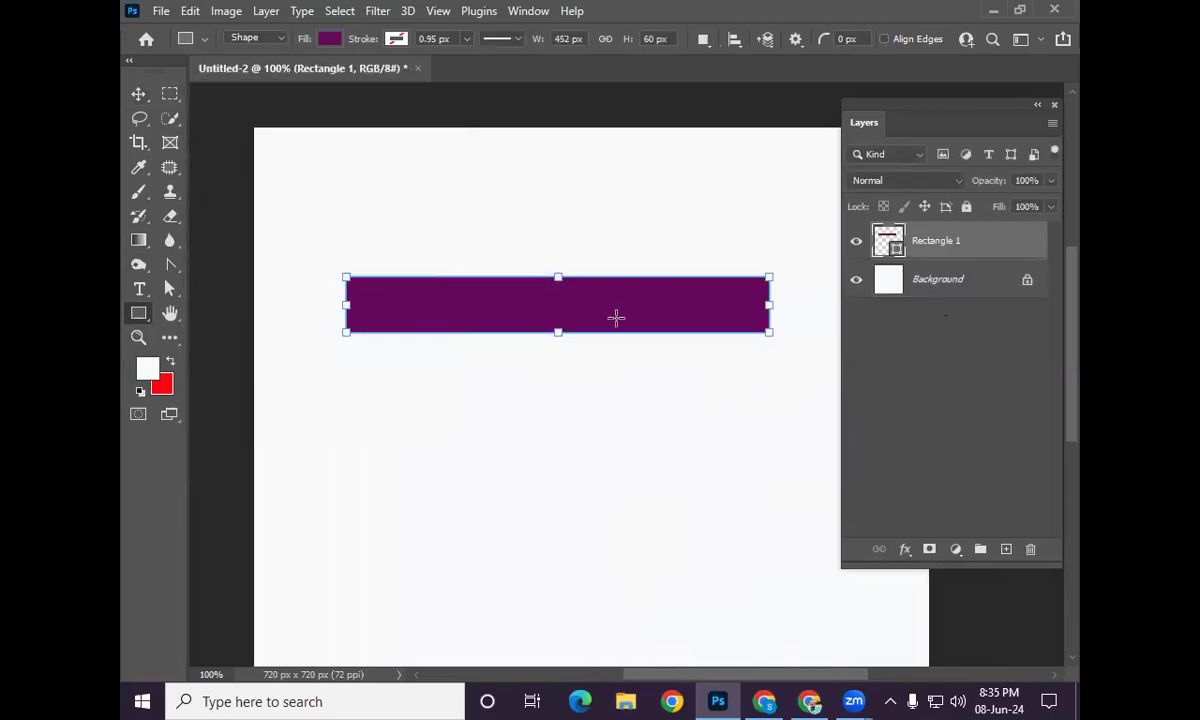
# Step: Add an anchor point near the left end of the purple bar's lower edge, raise it and tilt its handle to curve the edge
pyautogui.click(169, 267)
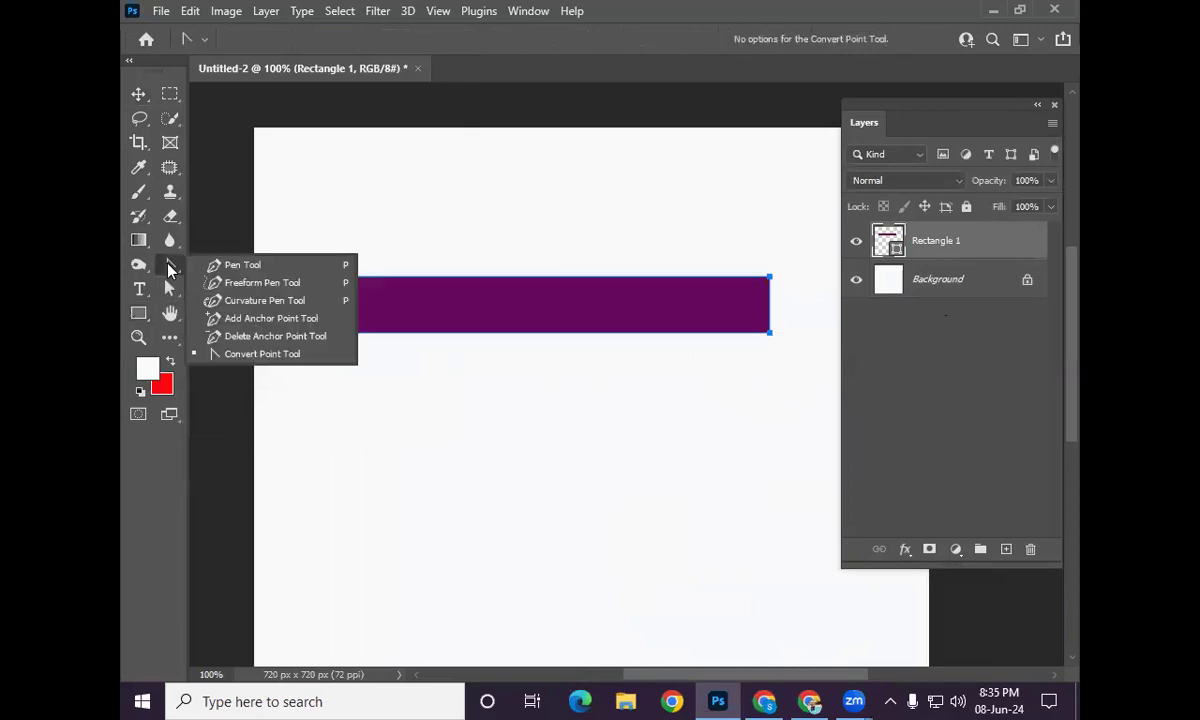
pyautogui.click(252, 318)
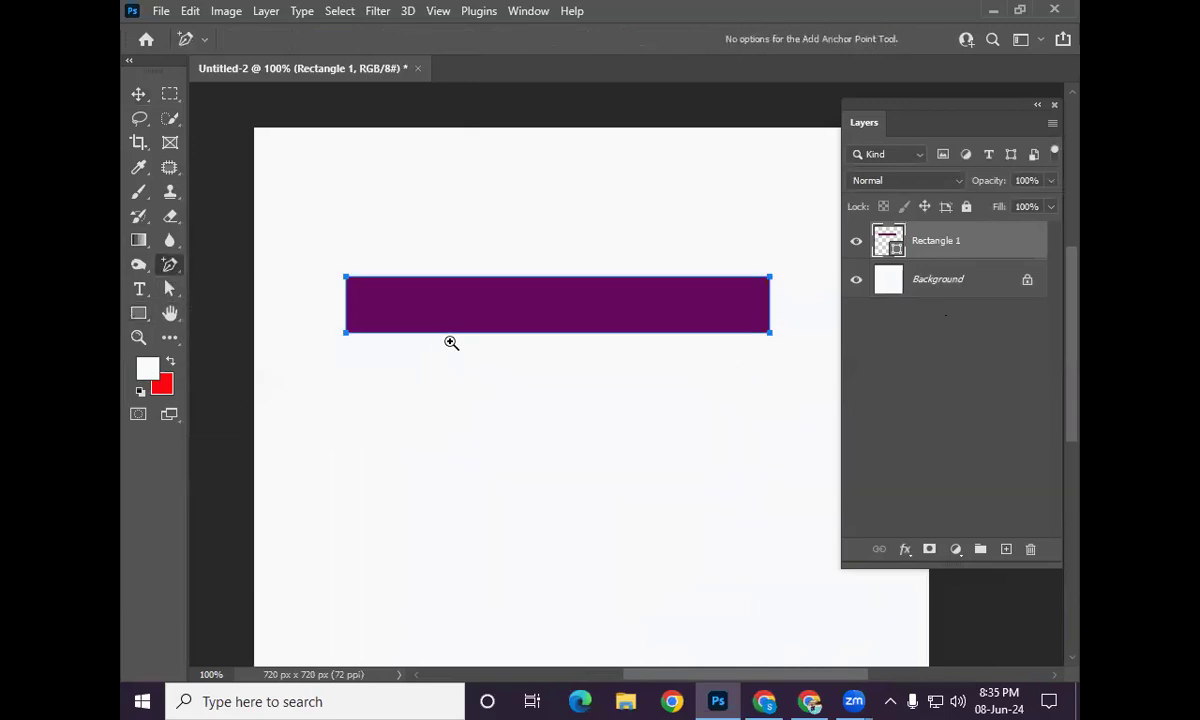
pyautogui.keyDown('ctrl'); pyautogui.click(451, 342); pyautogui.keyUp('ctrl')
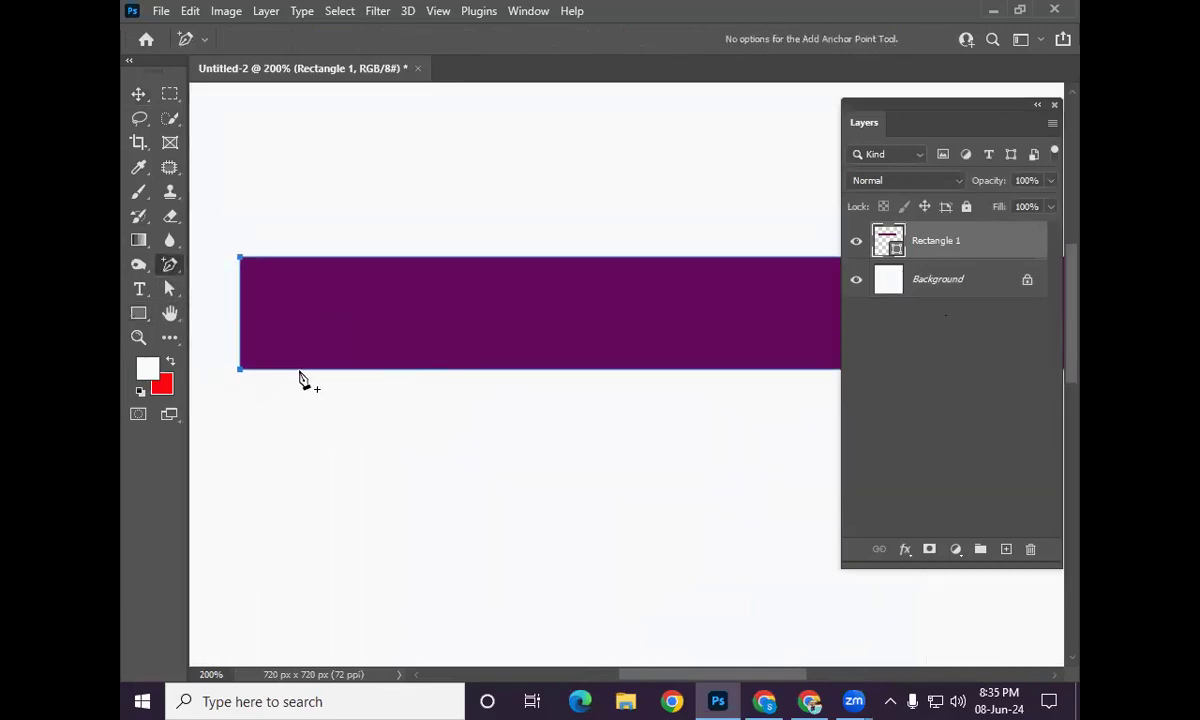
pyautogui.click(298, 370)
pyautogui.click(169, 288)
pyautogui.moveTo(297, 371); pyautogui.dragTo(297, 351)
pyautogui.moveTo(486, 351); pyautogui.dragTo(484, 366)
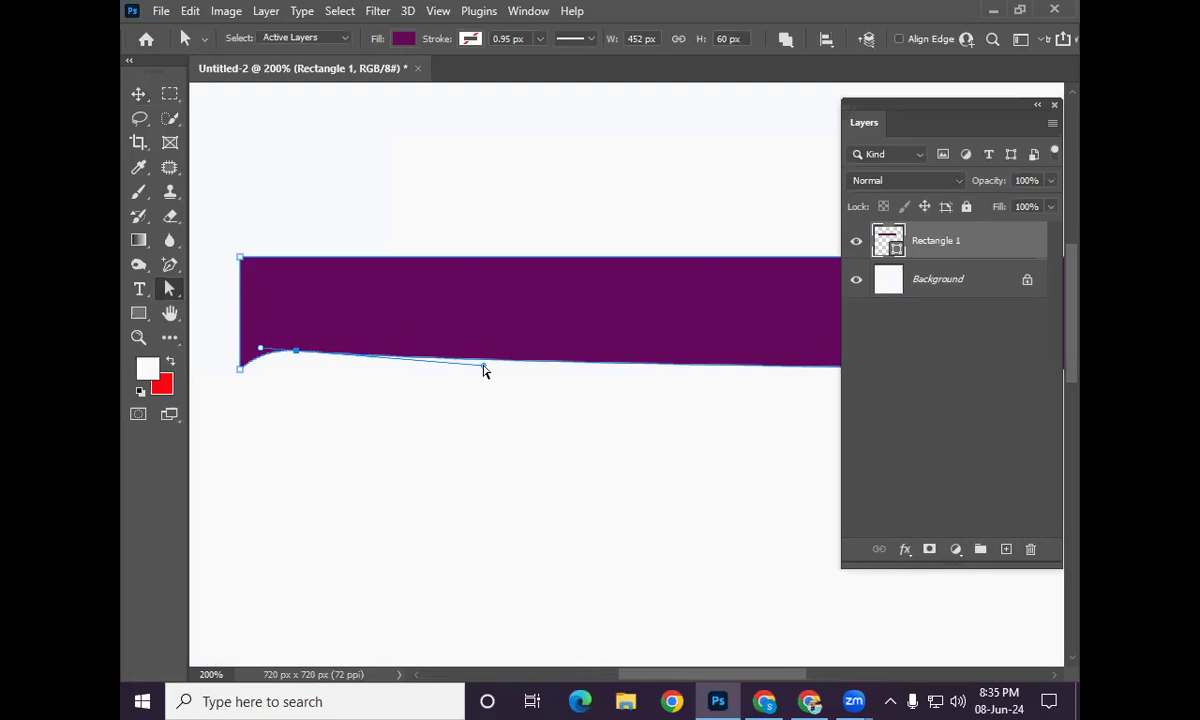
pyautogui.click(138, 93)
pyautogui.click(380, 402)
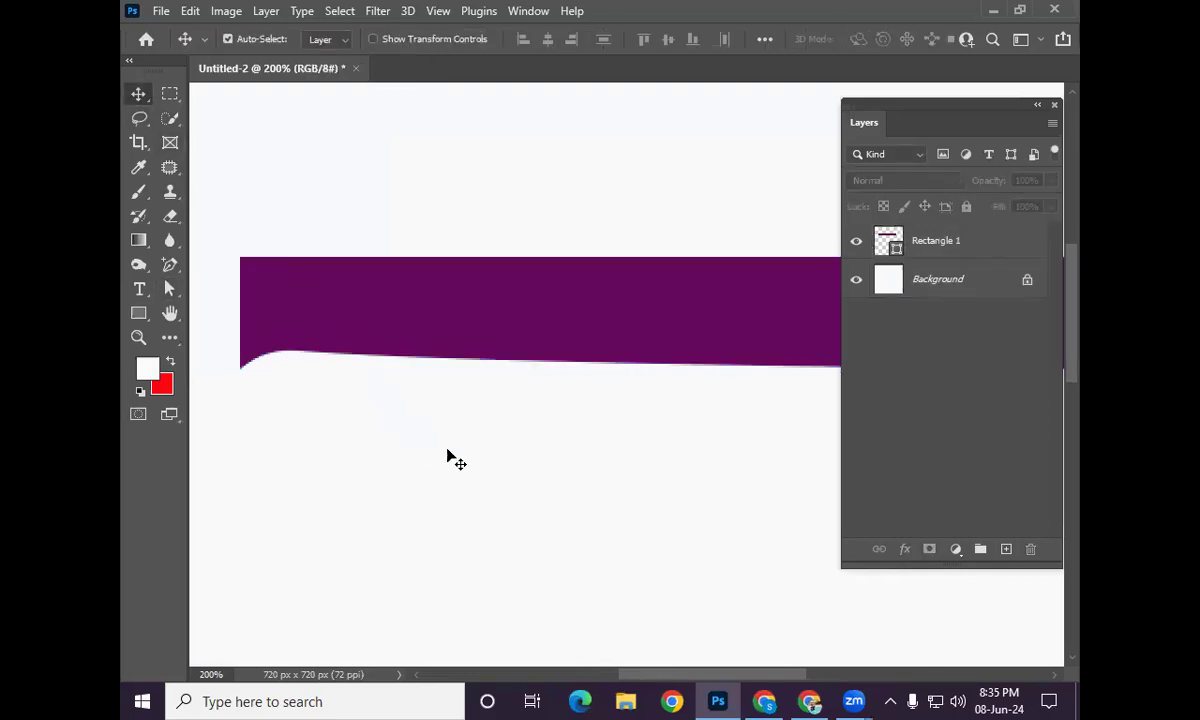
pyautogui.keyDown('alt'); pyautogui.click(459, 391); pyautogui.keyUp('alt')
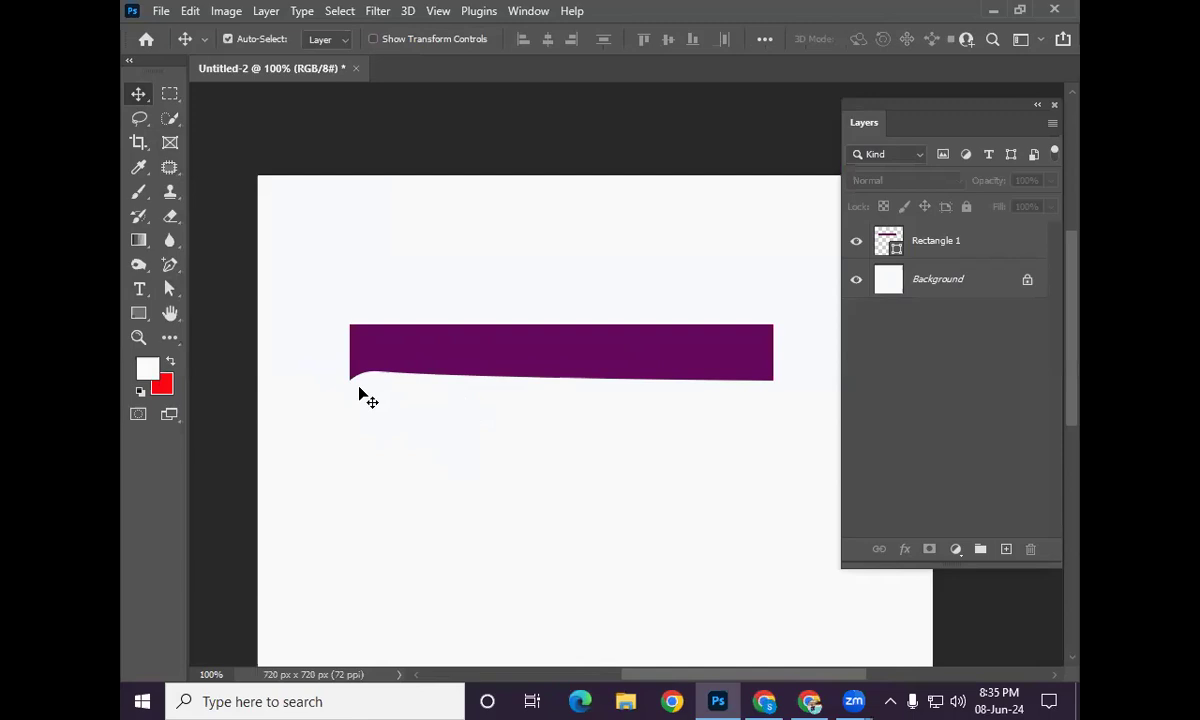
pyautogui.keyDown('alt'); pyautogui.click(464, 402); pyautogui.keyUp('alt')
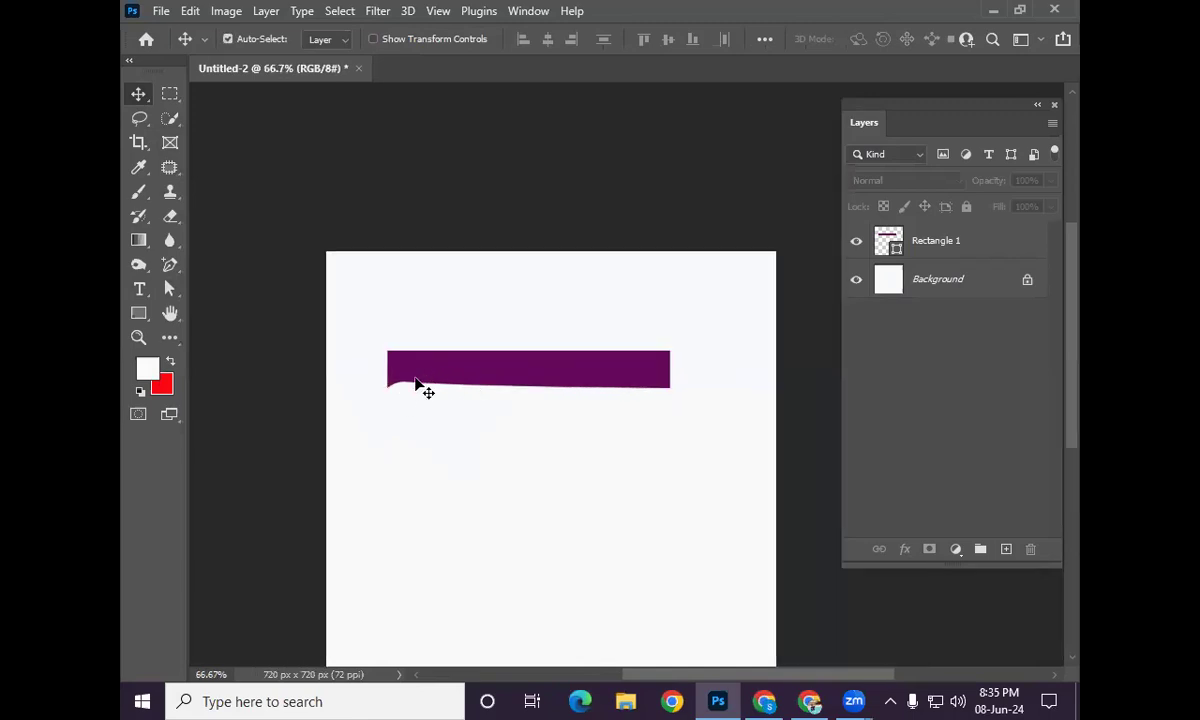
pyautogui.keyDown('ctrl'); pyautogui.click(421, 377); pyautogui.keyUp('ctrl')
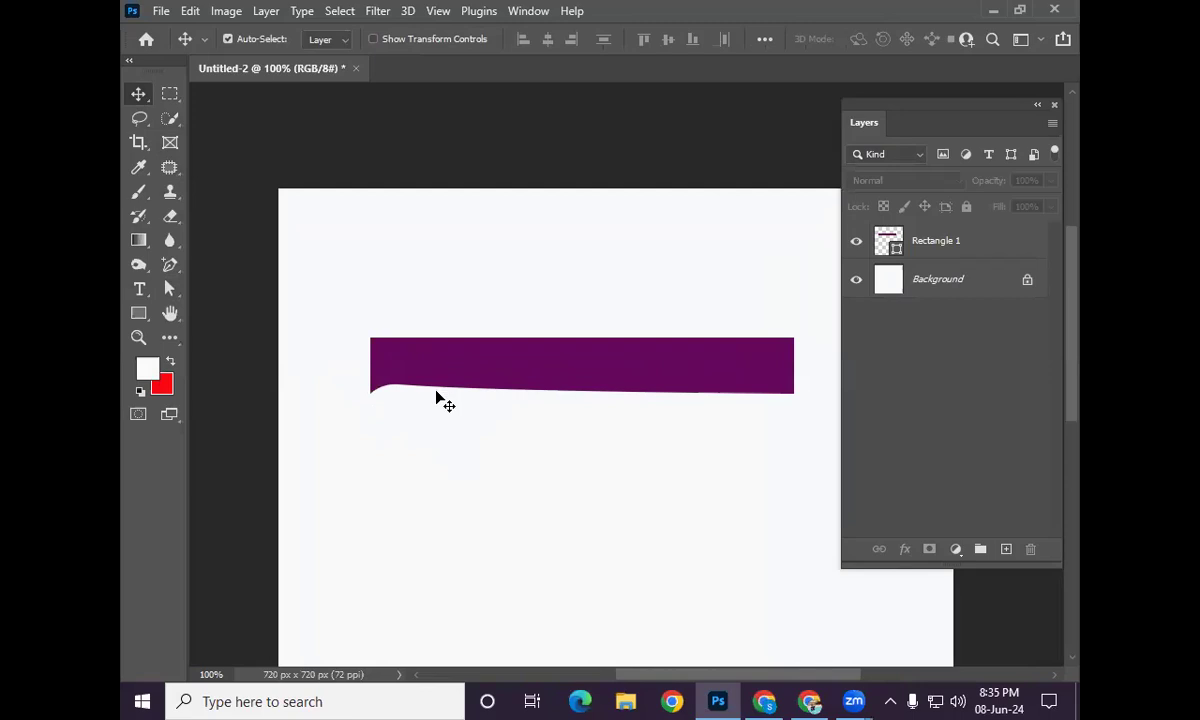
pyautogui.keyDown('ctrl'); pyautogui.click(404, 391); pyautogui.keyUp('ctrl')
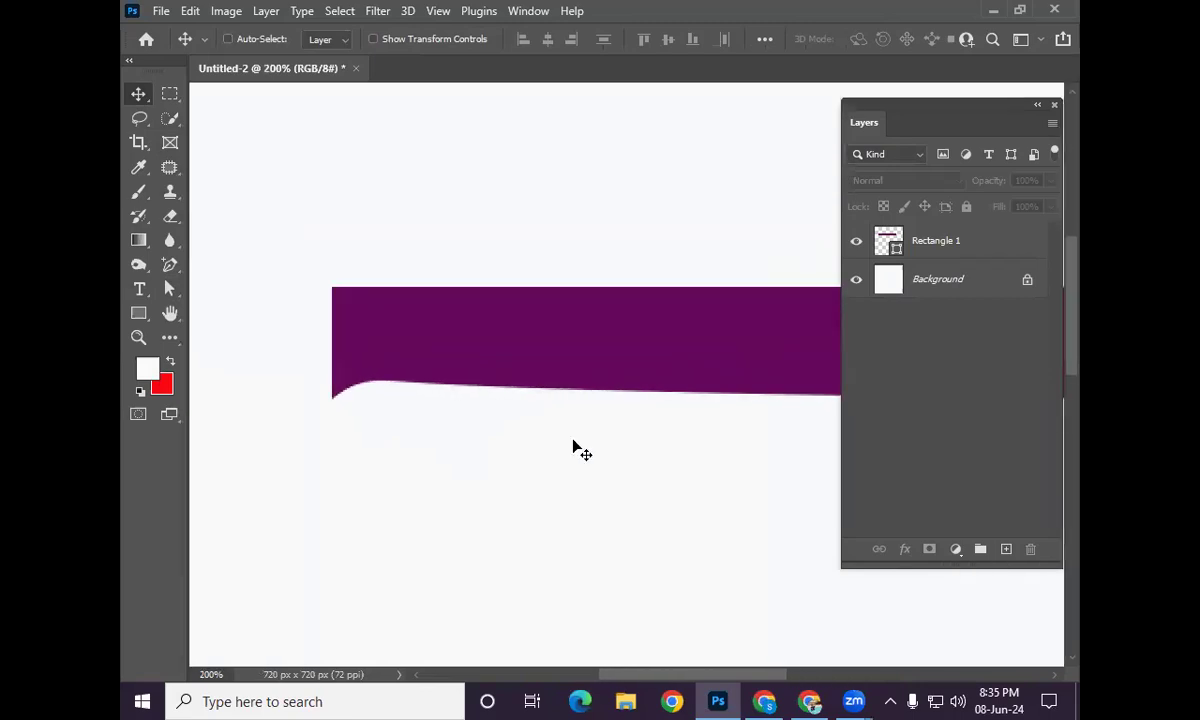
pyautogui.keyDown('alt'); pyautogui.click(568, 391); pyautogui.keyUp('alt')
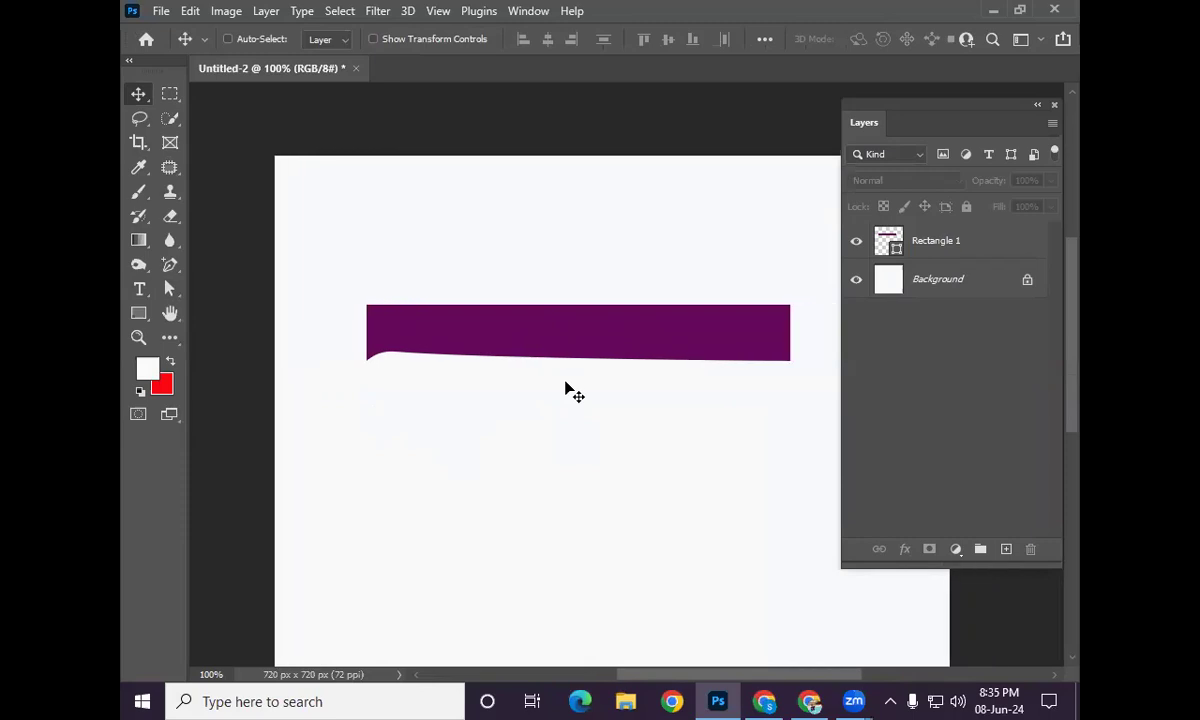
# Step: Add an anchor point right of centre on the bar's upper edge, lower it slightly and tilt its right handle upward for a wavy edge
pyautogui.hscroll(2, 565, 390)
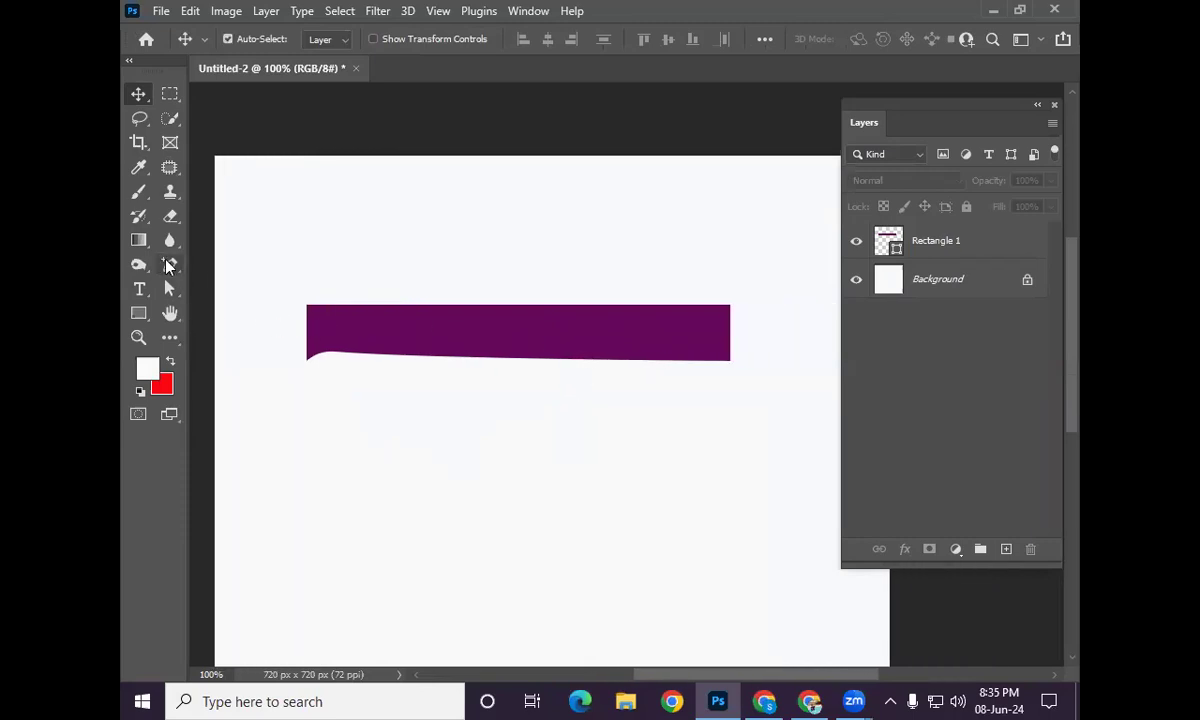
pyautogui.click(169, 265)
pyautogui.click(590, 305)
pyautogui.click(583, 305)
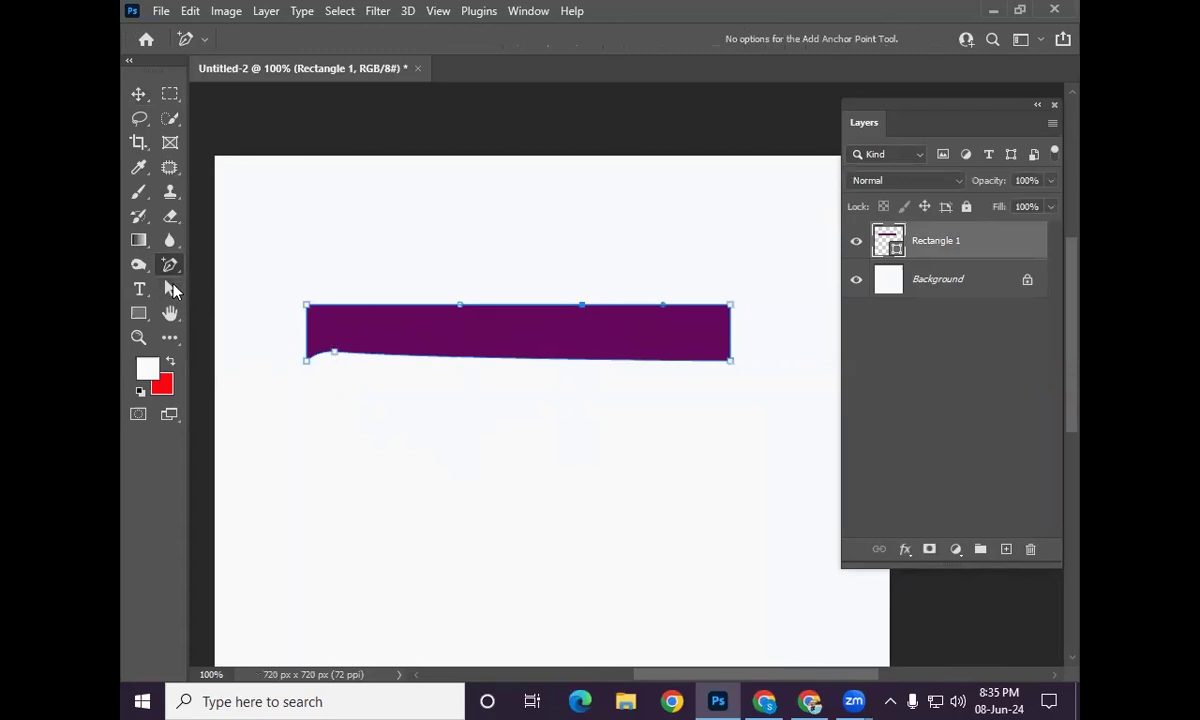
pyautogui.click(169, 289)
pyautogui.moveTo(583, 305); pyautogui.dragTo(583, 316)
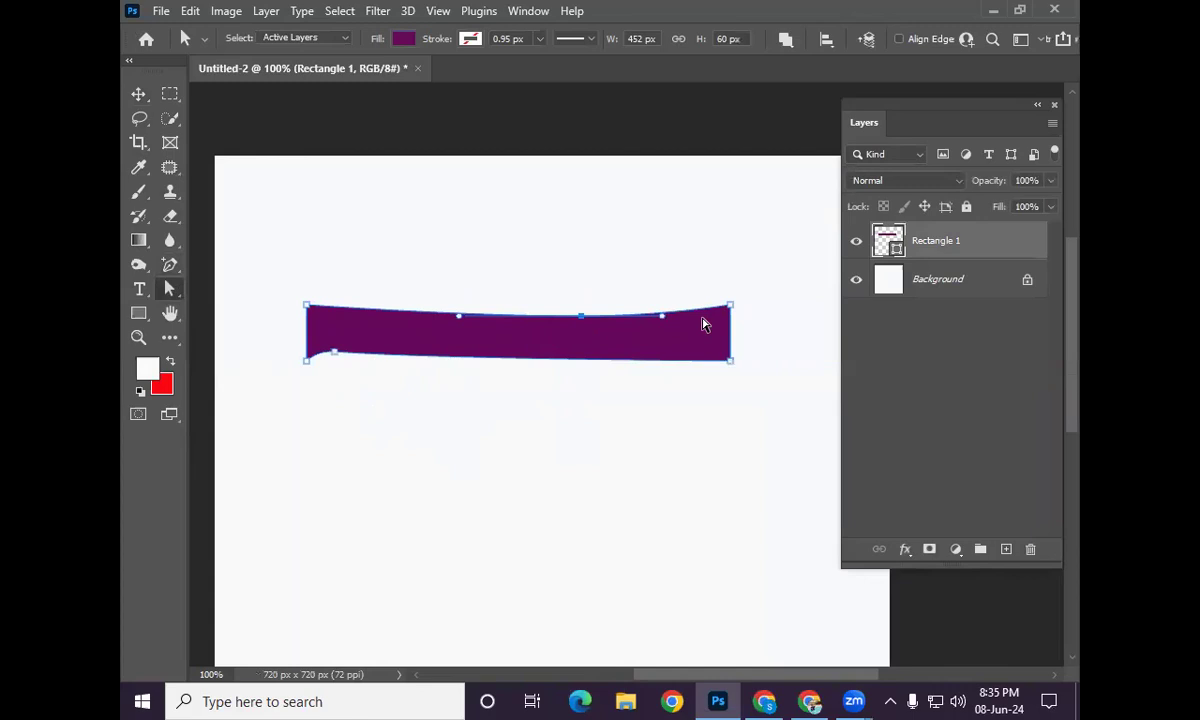
pyautogui.moveTo(662, 317); pyautogui.dragTo(663, 302)
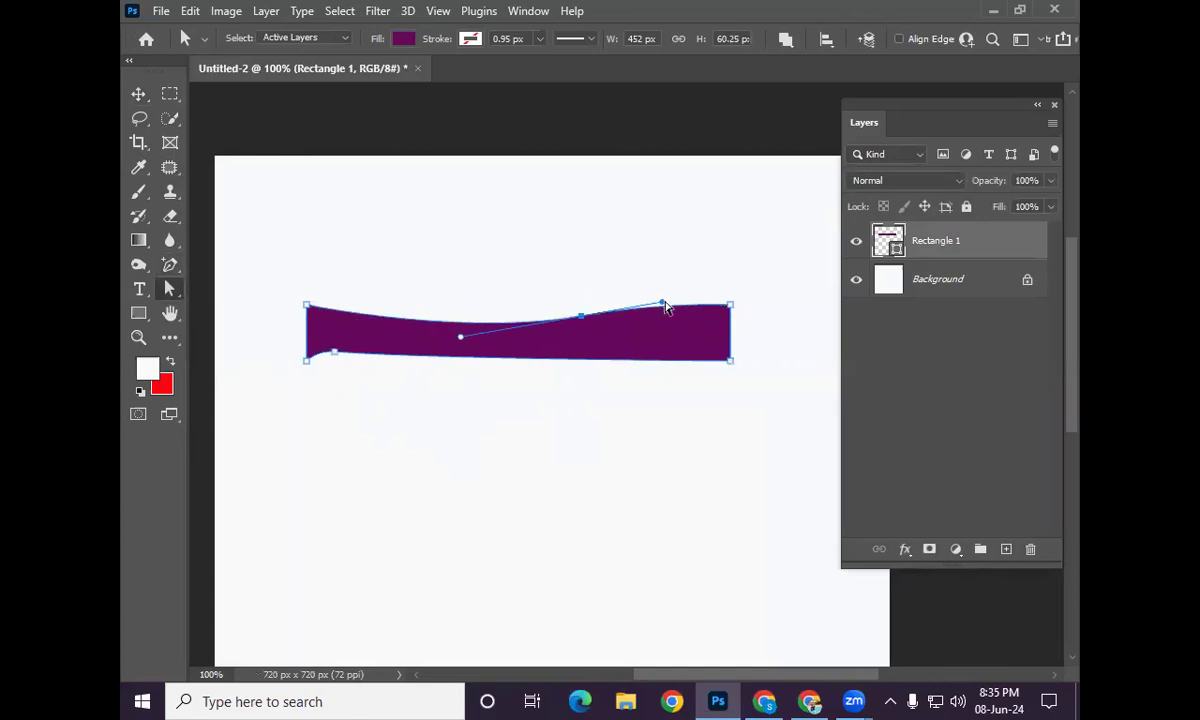
pyautogui.click(138, 94)
pyautogui.click(560, 500)
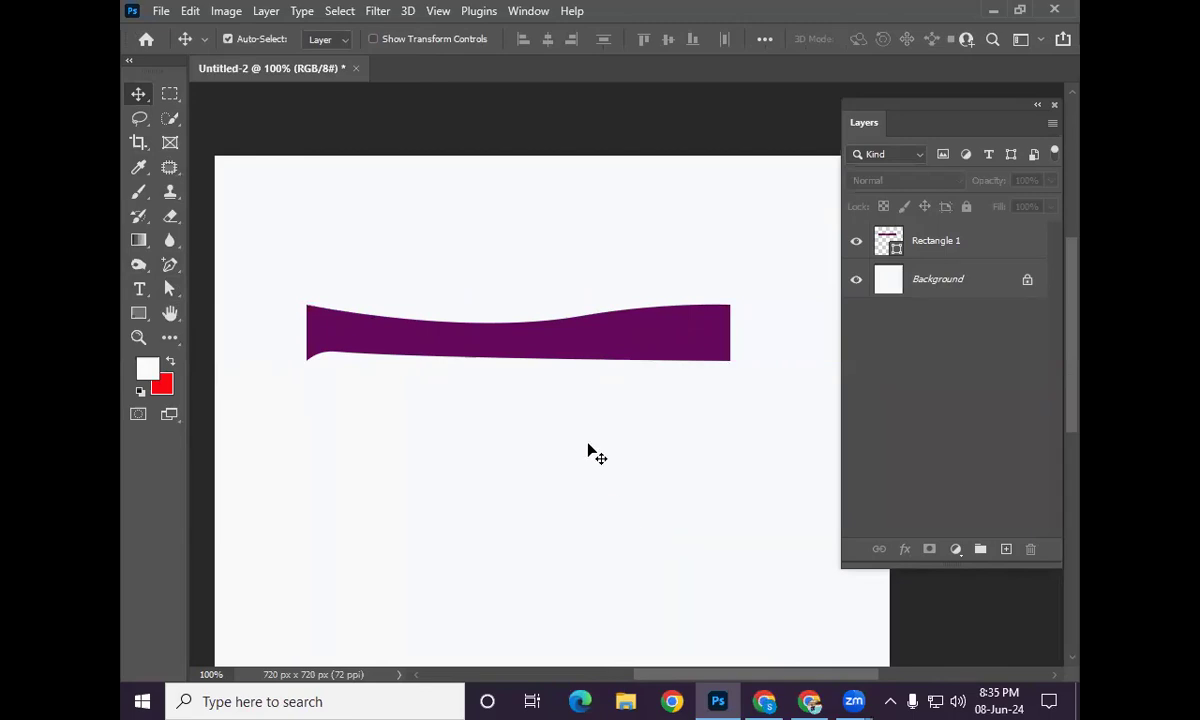
# Step: Try drawing a curved Pen tool shape from the bar's upper-left corner along the dip in its upper edge, and remove it
pyautogui.click(170, 264)
pyautogui.press('p')
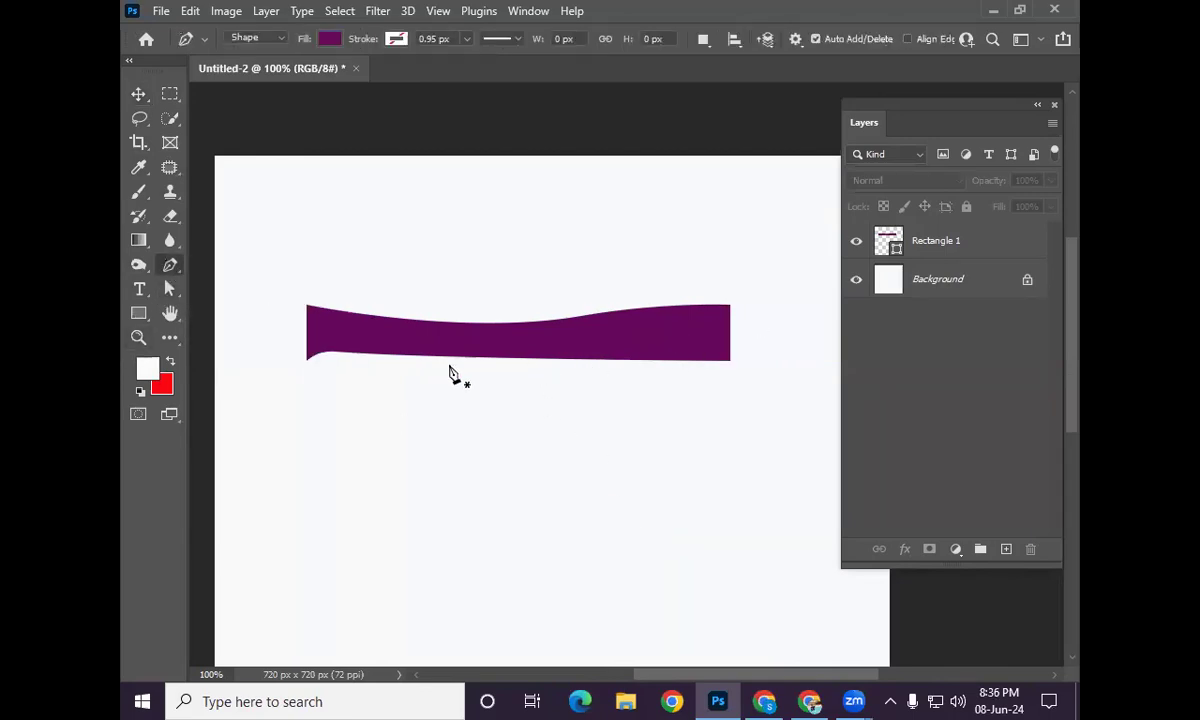
pyautogui.click(309, 304)
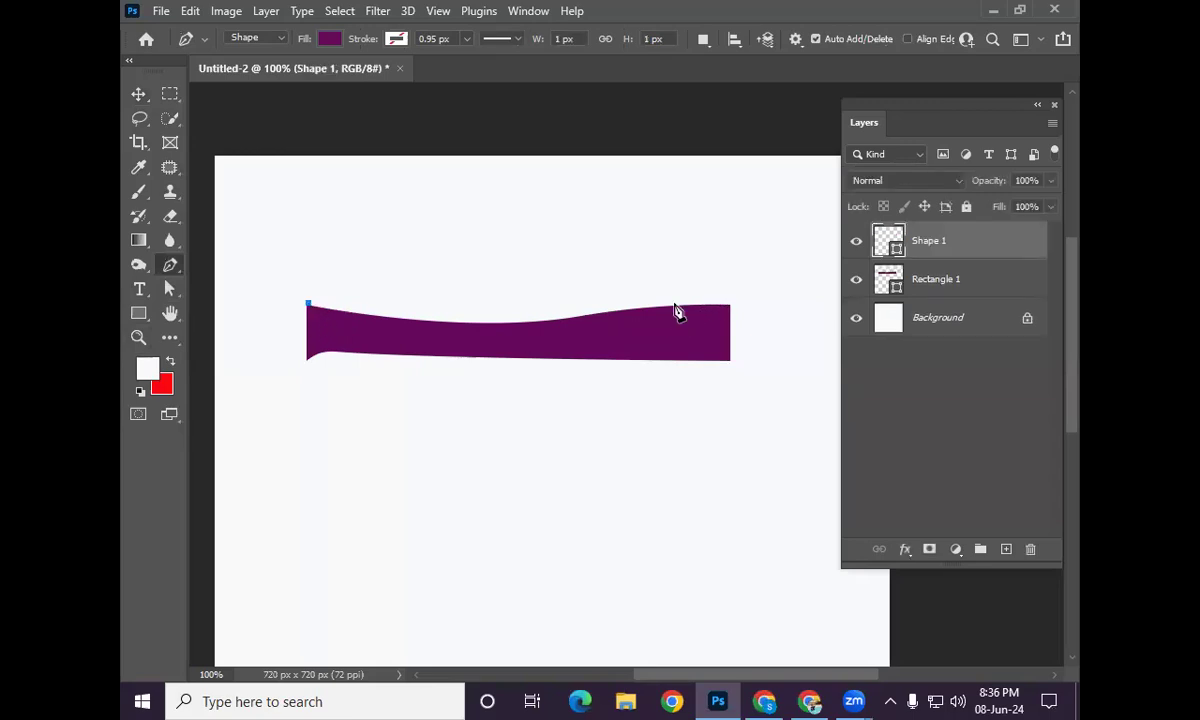
pyautogui.moveTo(584, 314); pyautogui.dragTo(710, 291)
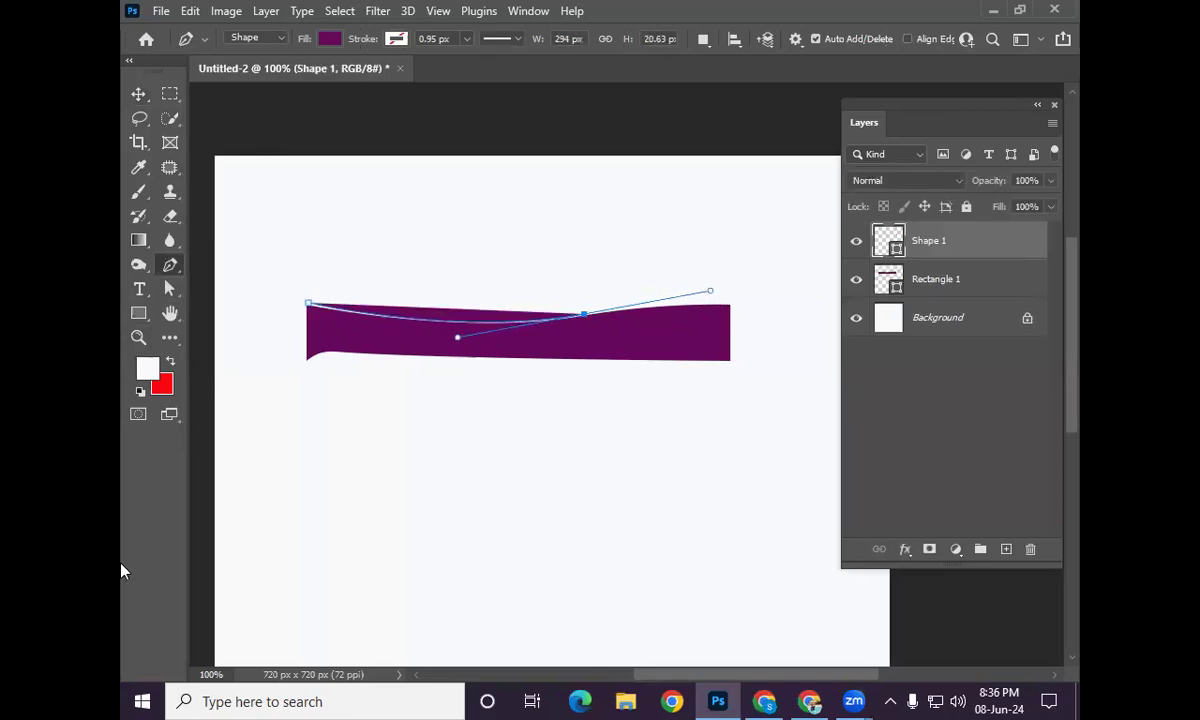
pyautogui.click(138, 93)
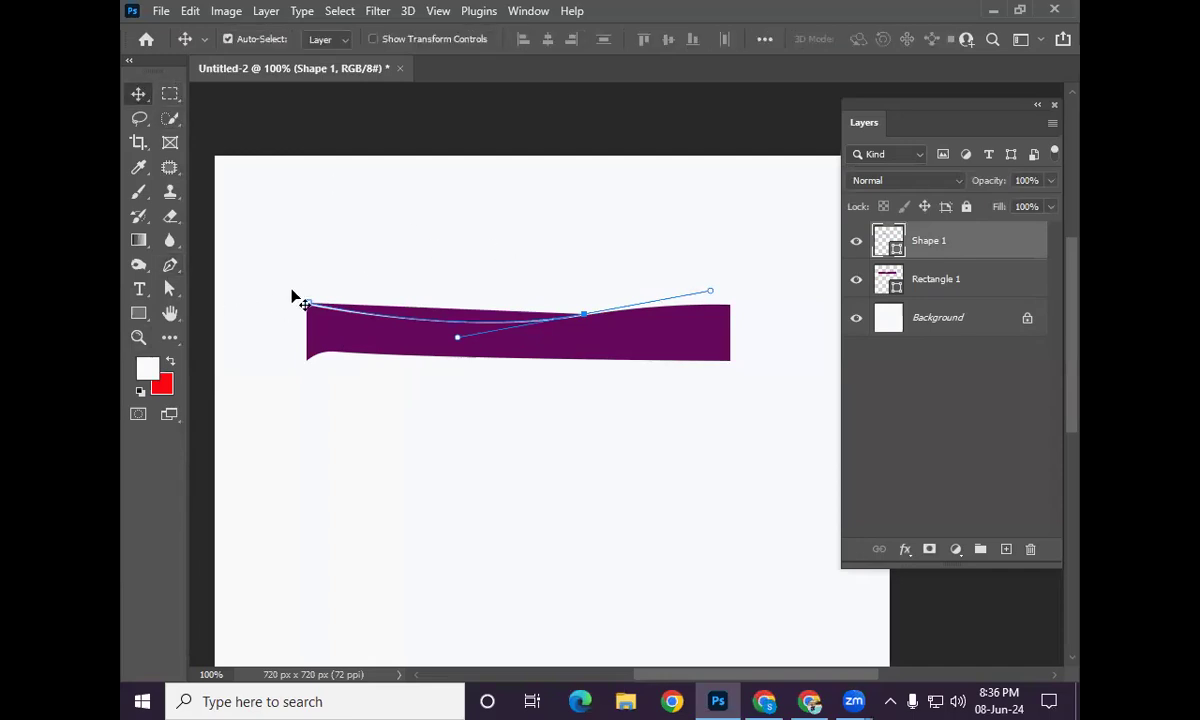
pyautogui.click(421, 315)
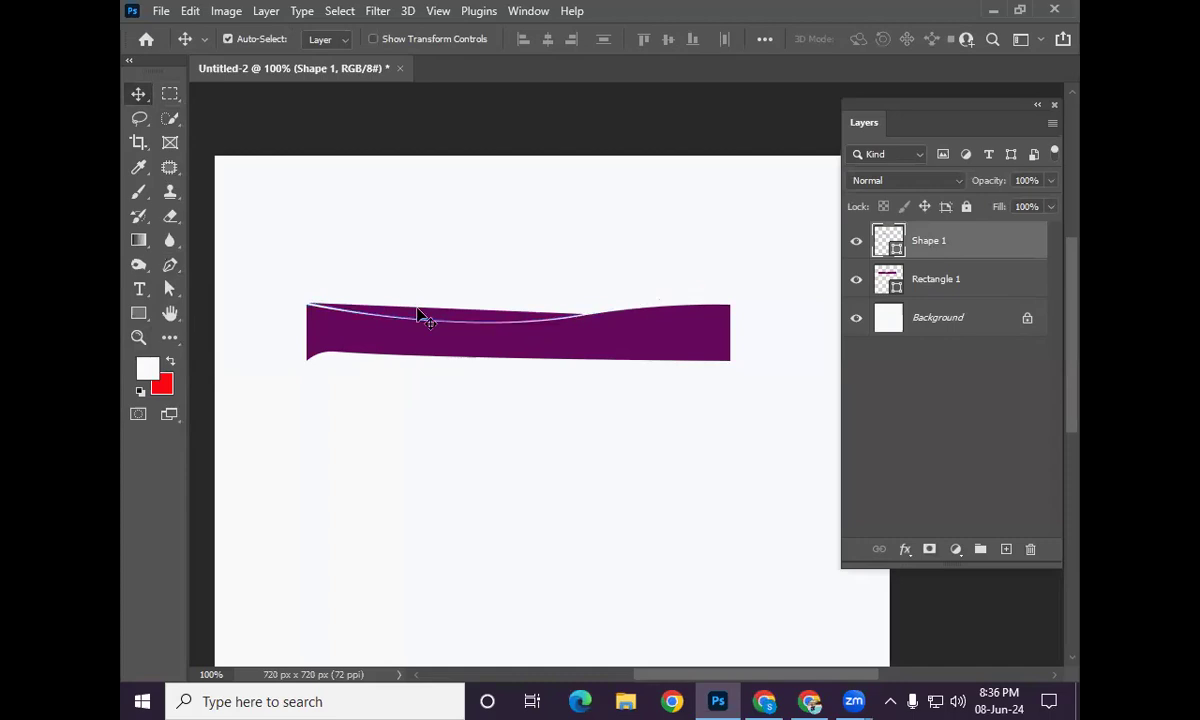
pyautogui.hotkey('ctrl', 'e')
# Step: Try to start a Pen tool path just below the purple bar's lower-left corner
pyautogui.scroll(3, 360, 360)
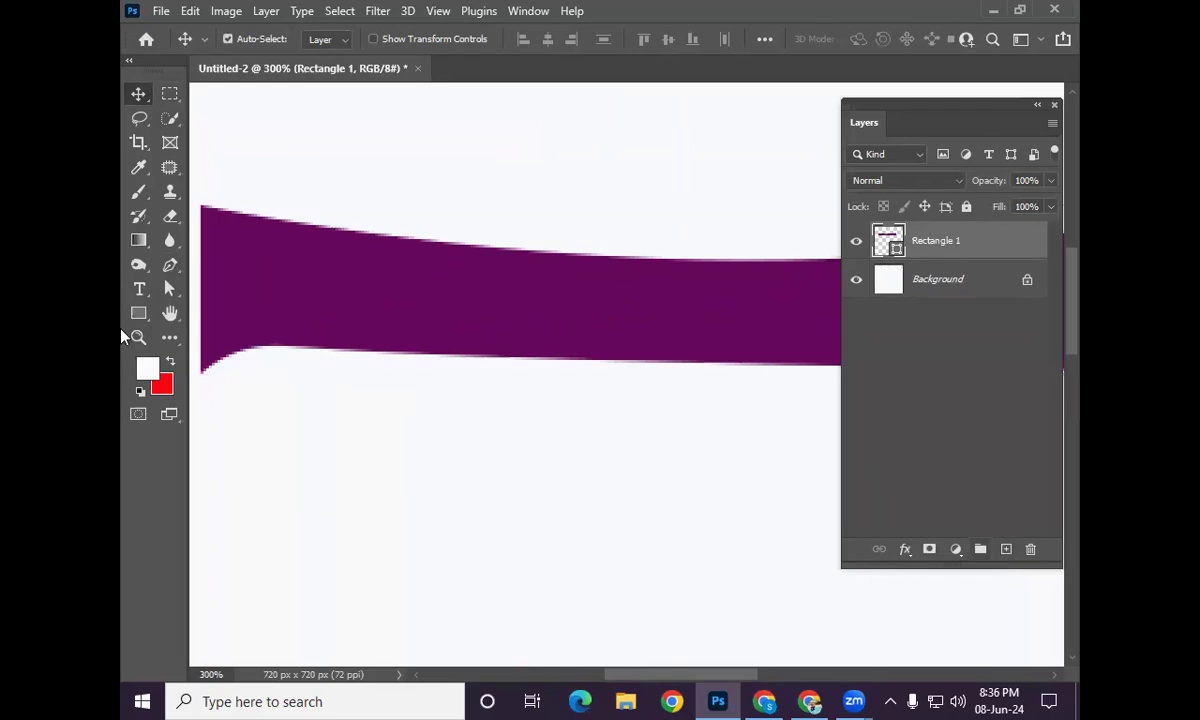
pyautogui.rightClick(170, 266)
pyautogui.click(232, 264)
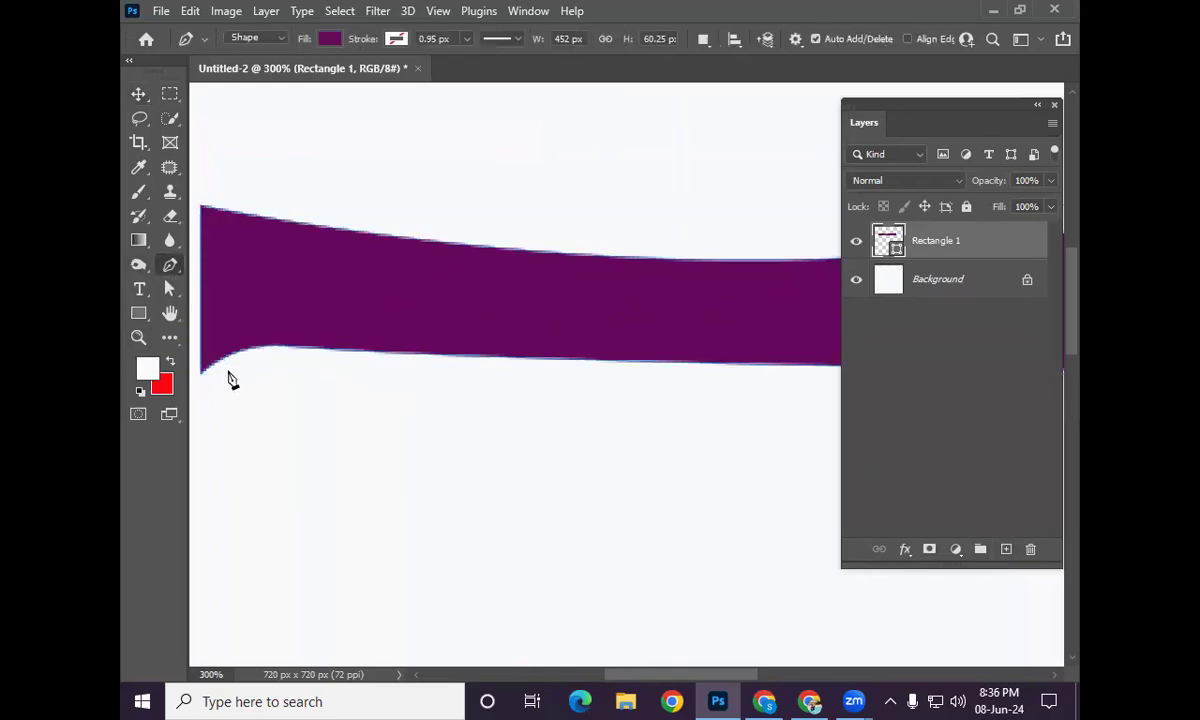
pyautogui.click(203, 383)
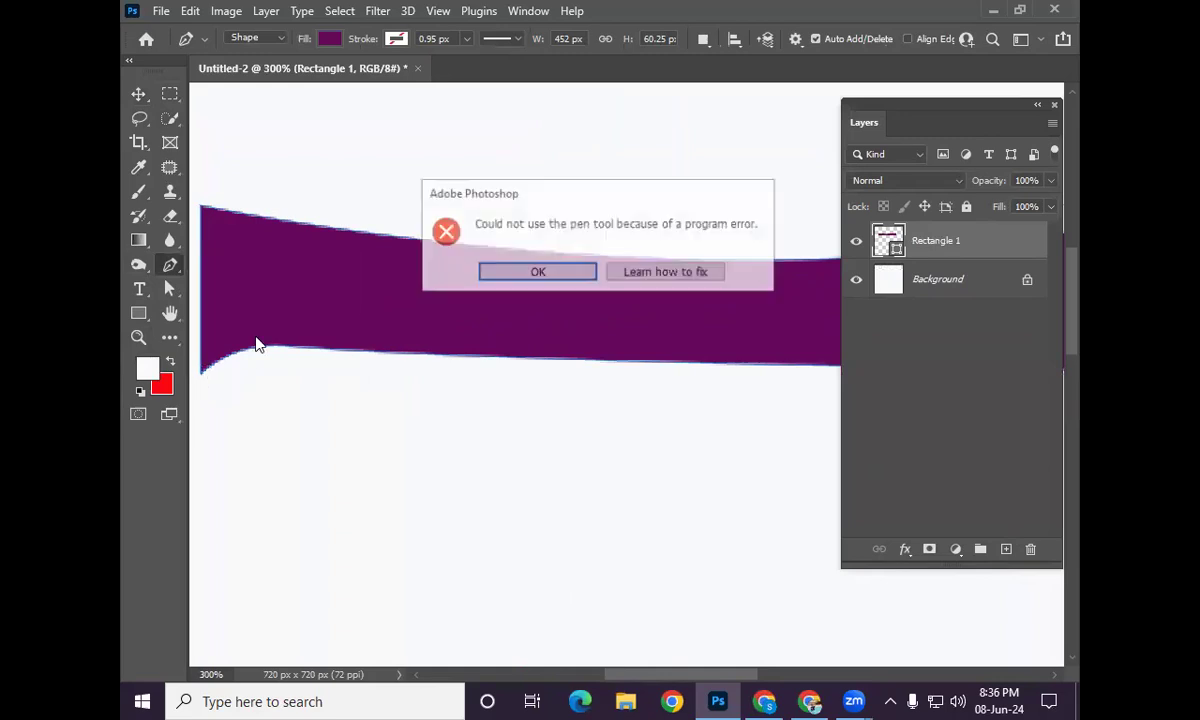
pyautogui.click(530, 277)
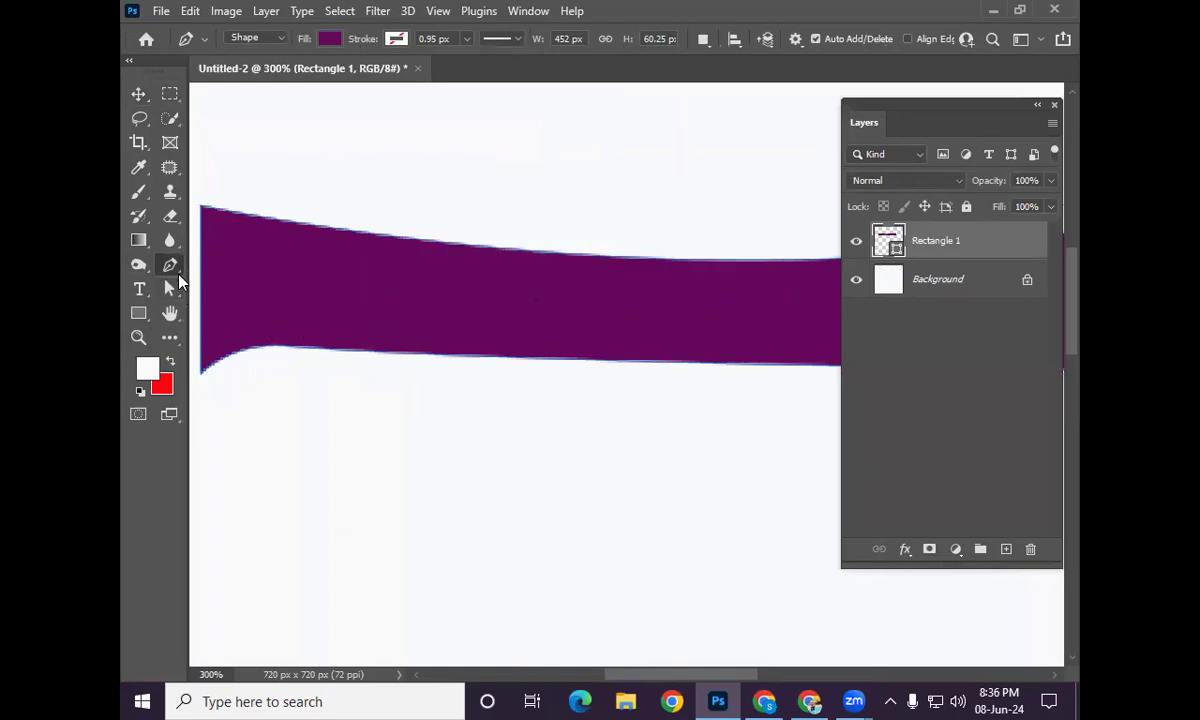
pyautogui.rightClick(170, 265)
pyautogui.click(232, 264)
pyautogui.click(202, 377)
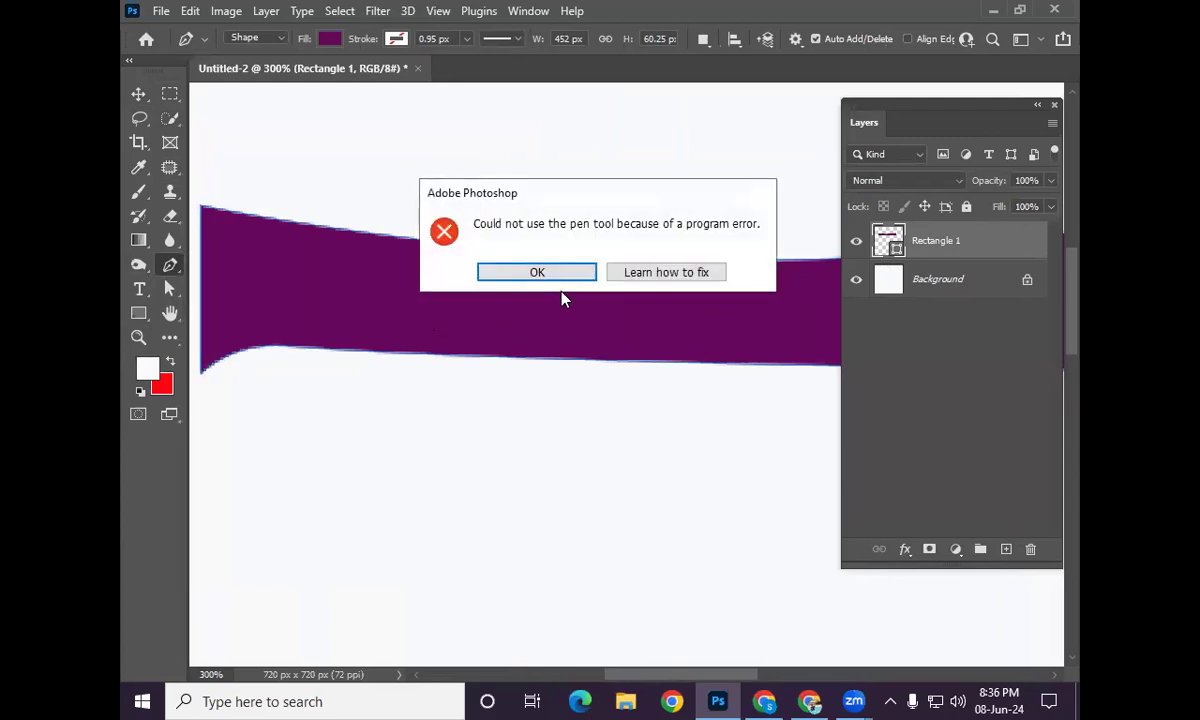
pyautogui.click(530, 274)
pyautogui.click(356, 418)
pyautogui.click(563, 271)
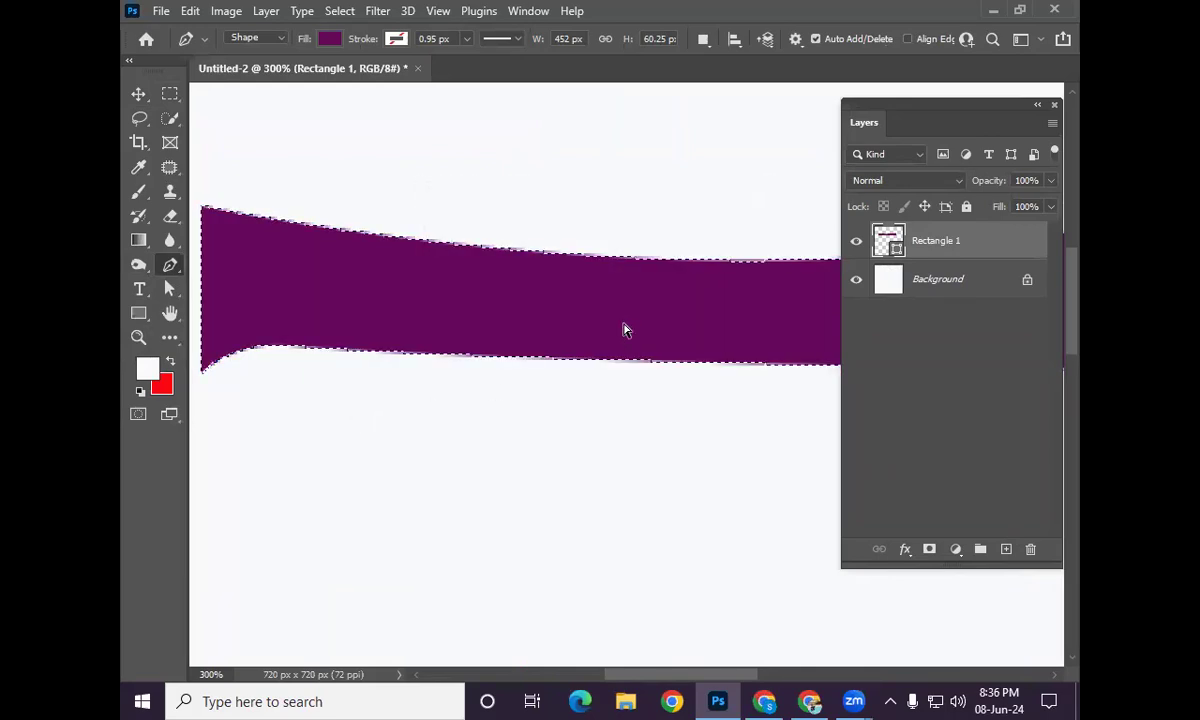
pyautogui.click(242, 412)
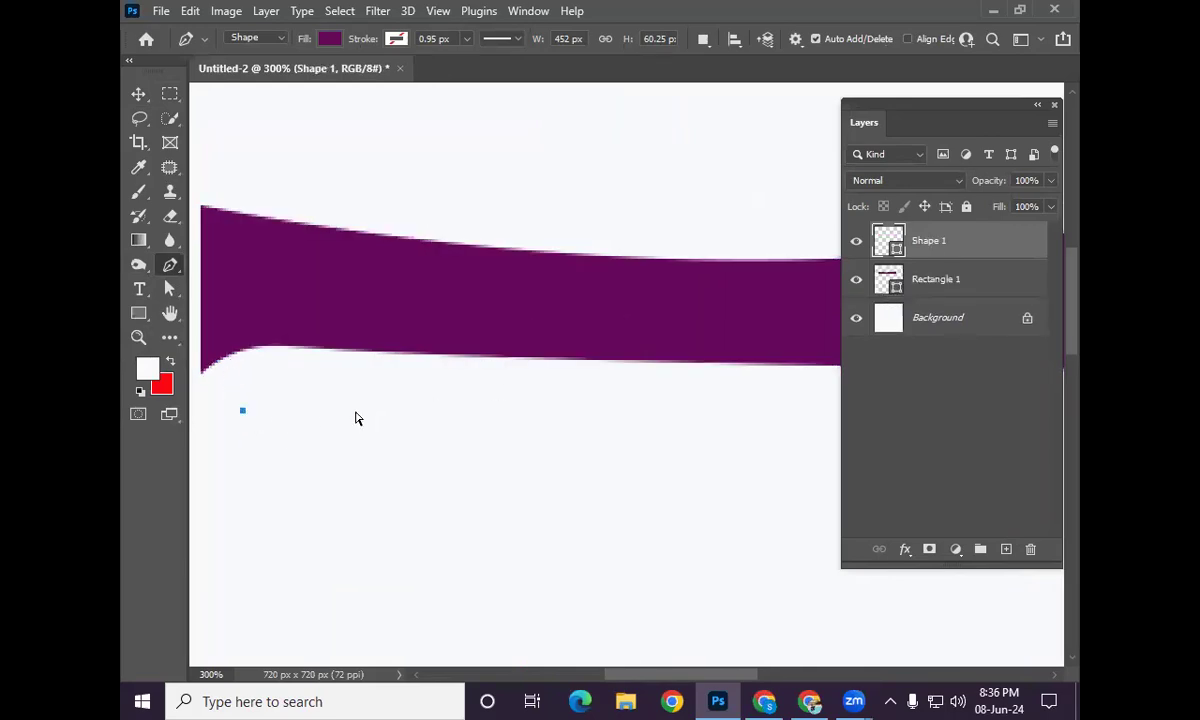
pyautogui.hotkey('ctrl', 'z')
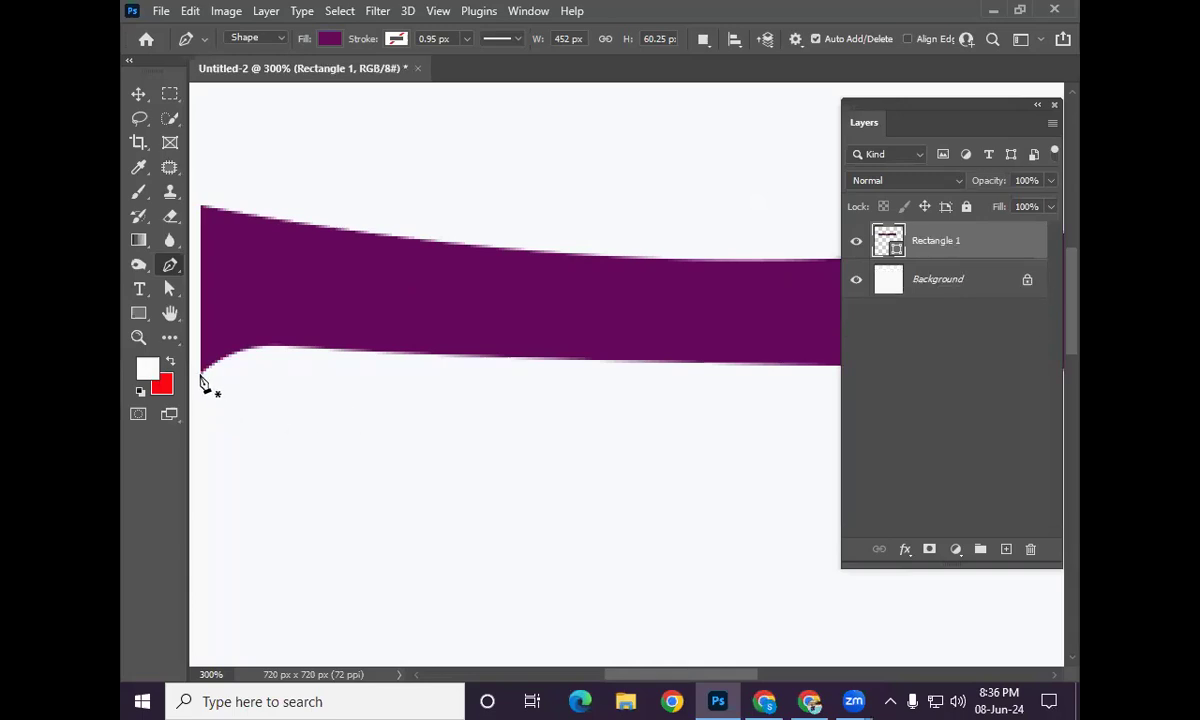
pyautogui.click(201, 370)
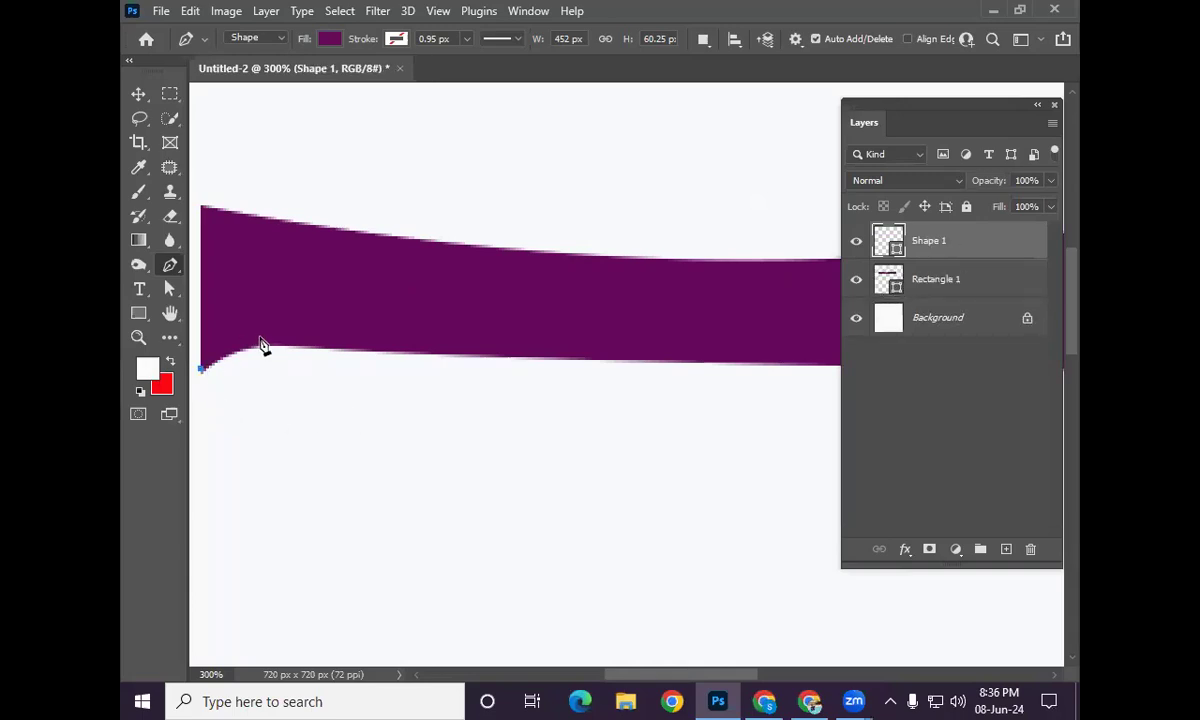
pyautogui.hotkey('ctrl', 'z')
# Step: Draw a closed triangular fold about 25 by 26 px with the Pen tool, starting at the purple bar's lower-left corner
pyautogui.scroll(1, 225, 378)
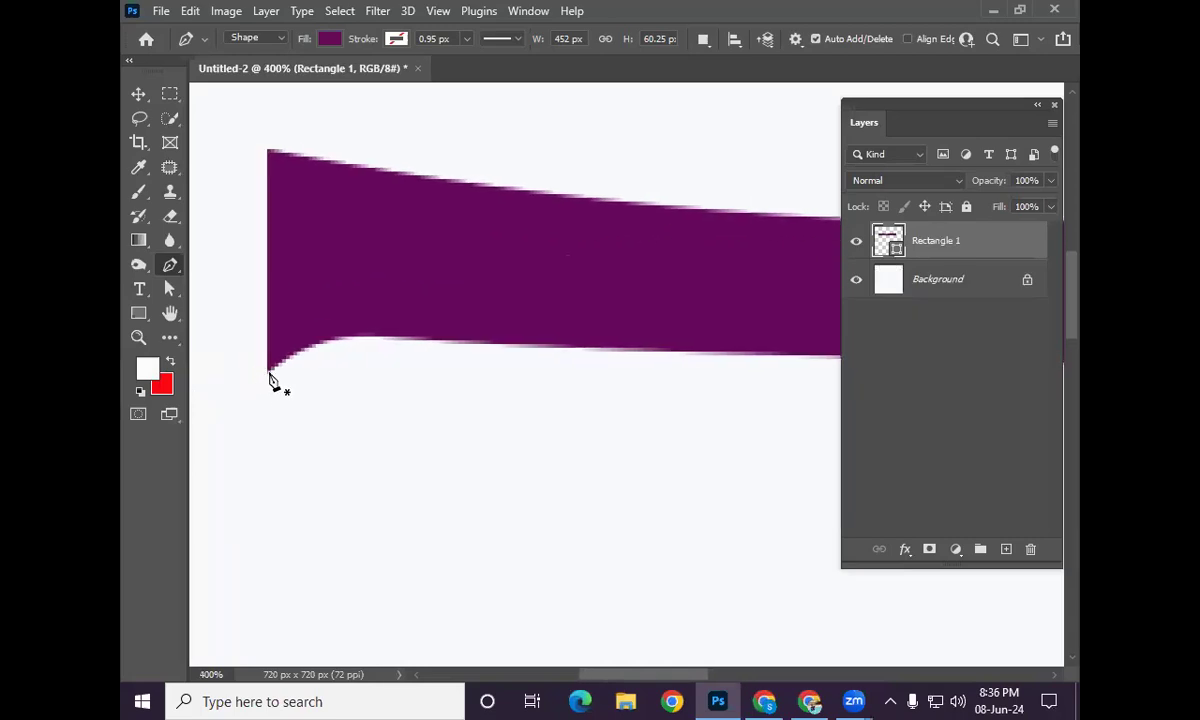
pyautogui.click(268, 370)
pyautogui.click(358, 307)
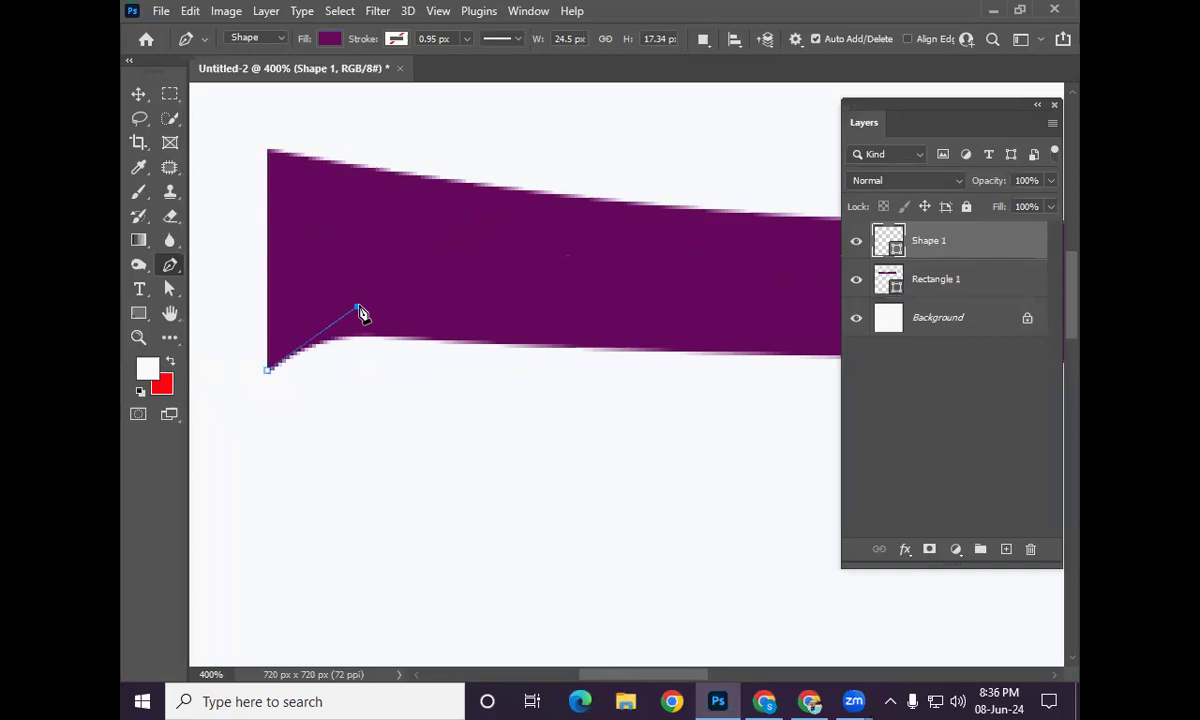
pyautogui.click(361, 403)
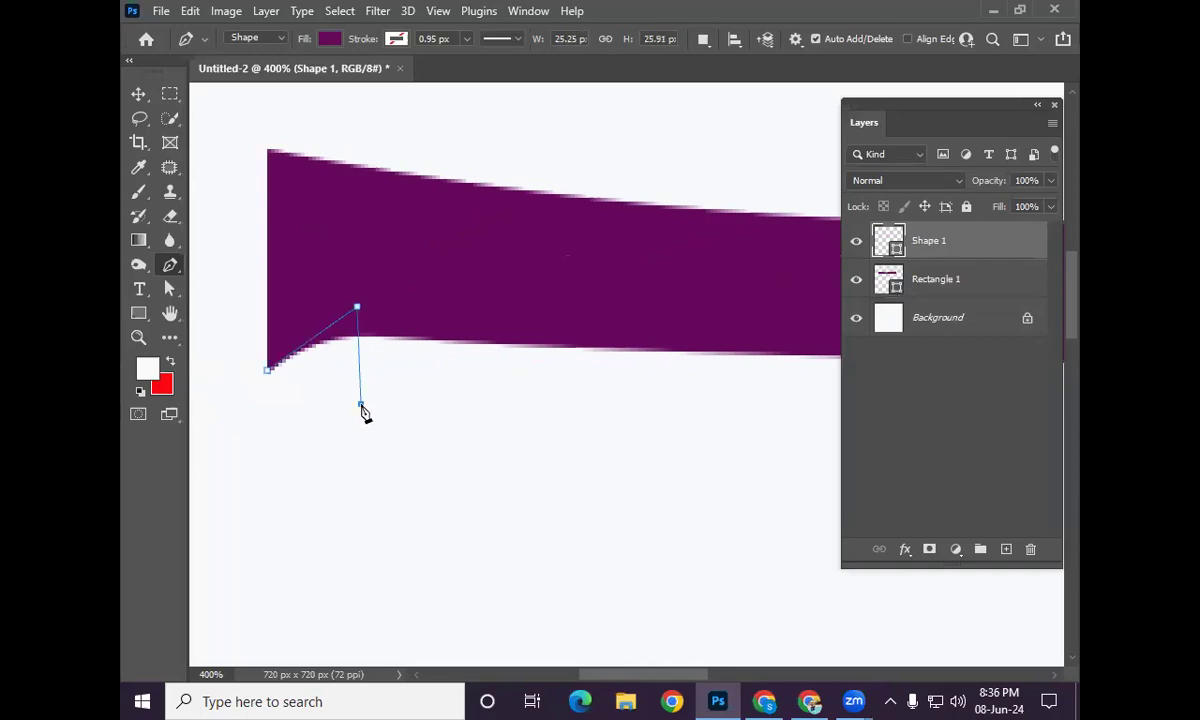
pyautogui.click(266, 373)
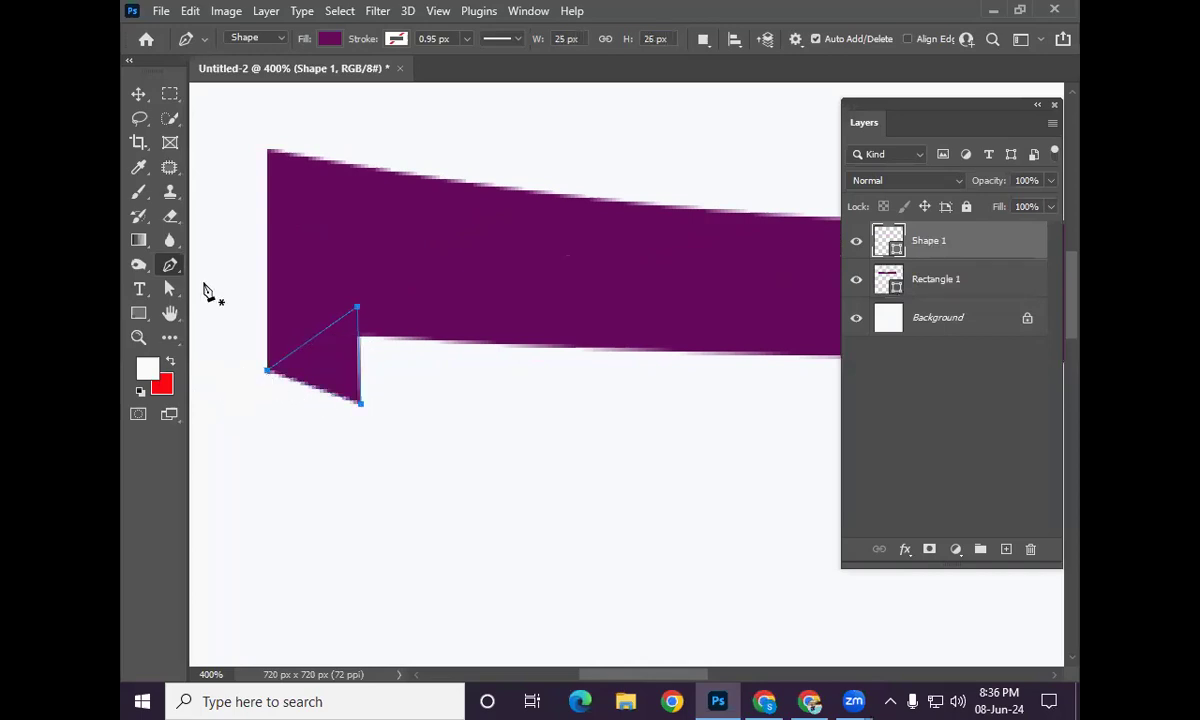
# Step: Deselect the triangular fold and move its Shape 1 layer beneath the Rectangle 1 layer
pyautogui.click(139, 95)
pyautogui.click(670, 394)
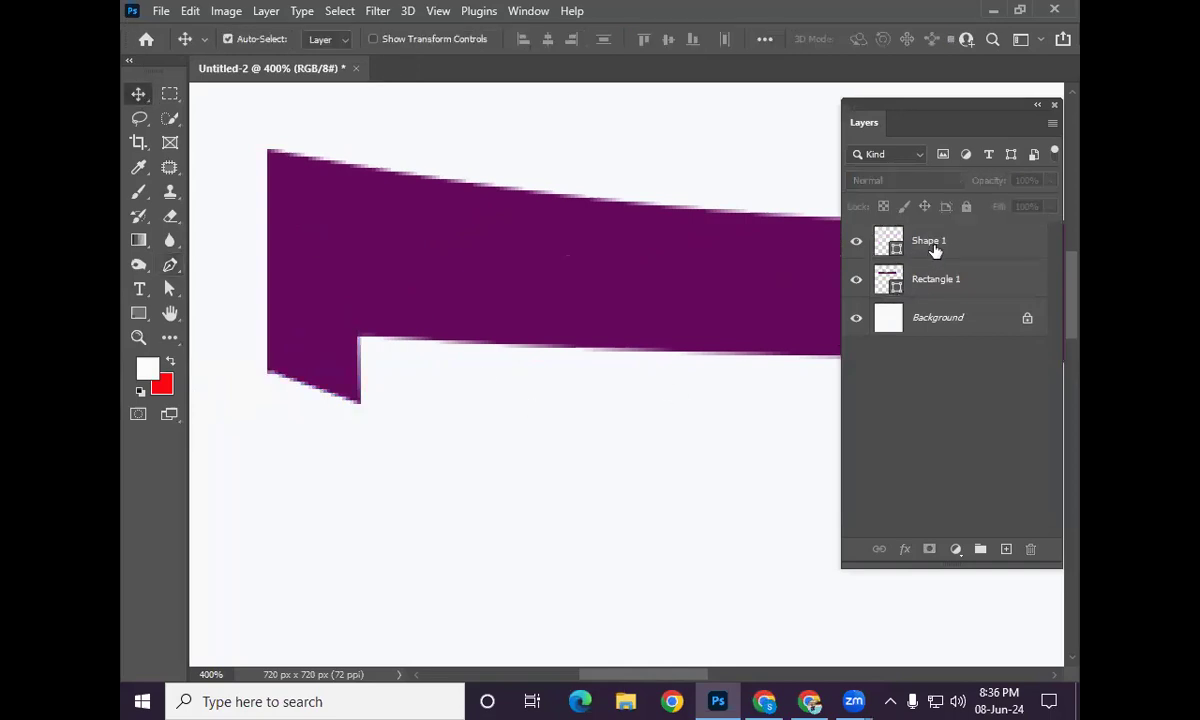
pyautogui.moveTo(930, 244); pyautogui.dragTo(943, 306)
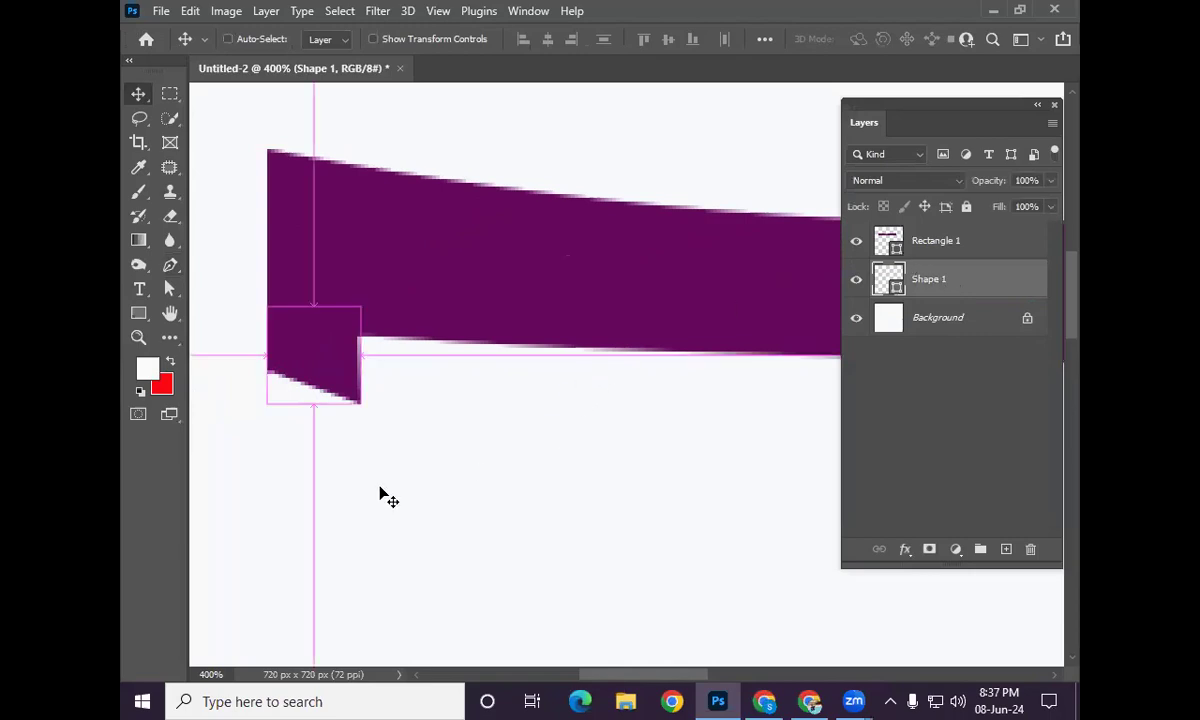
# Step: Change the fill colour of the Shape 1 fold to the darker purple #470241
pyautogui.keyDown('ctrl'); pyautogui.keyDown('alt'); pyautogui.click(412, 459); pyautogui.keyUp('alt'); pyautogui.keyUp('ctrl')
pyautogui.keyDown('ctrl'); pyautogui.keyDown('alt'); pyautogui.click(447, 471); pyautogui.keyUp('alt'); pyautogui.keyUp('ctrl')
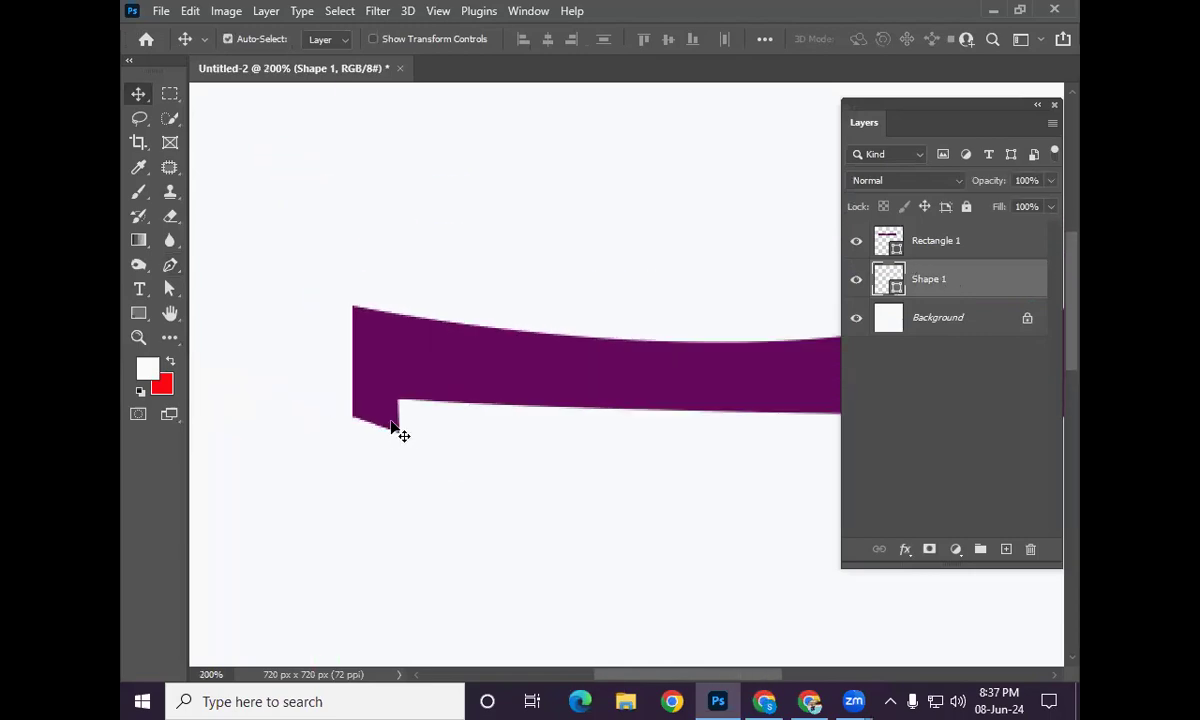
pyautogui.doubleClick(899, 290)
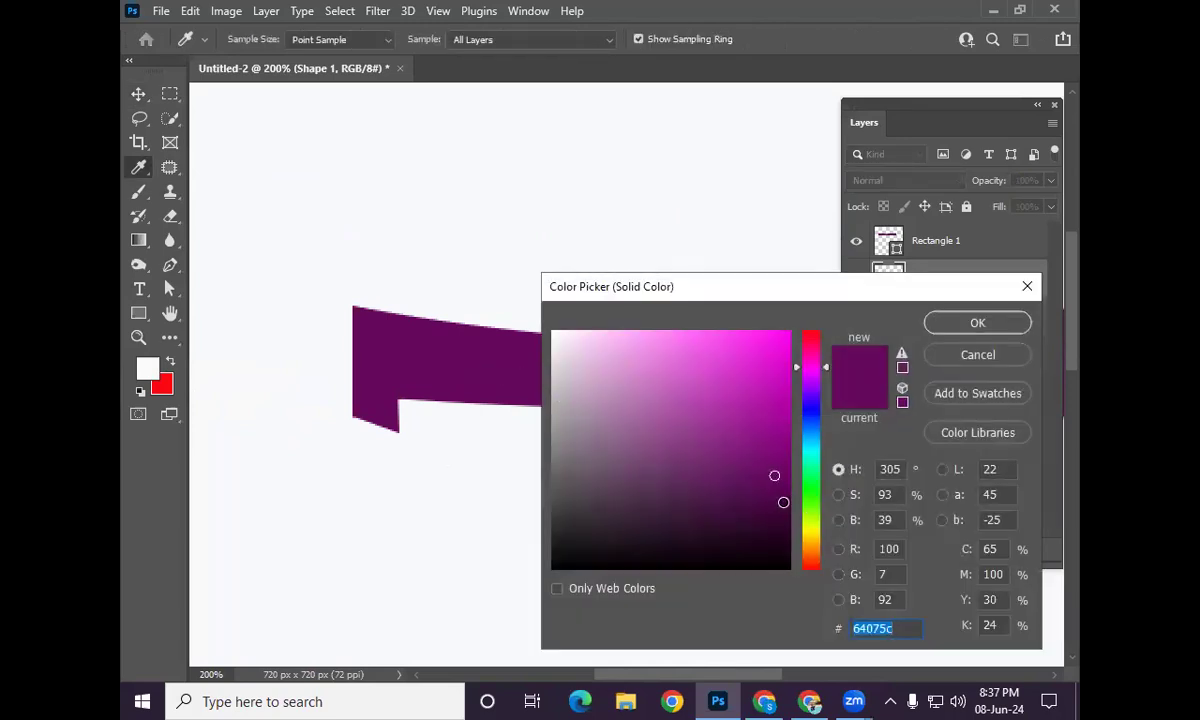
pyautogui.click(783, 502)
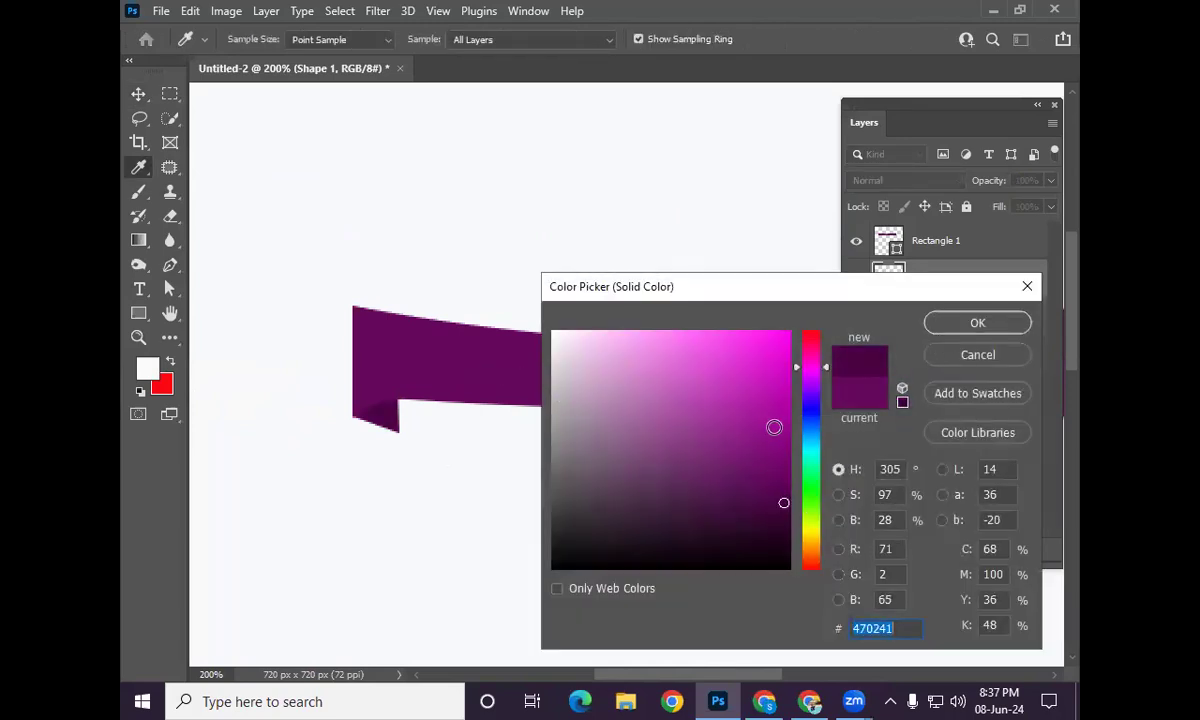
pyautogui.click(969, 330)
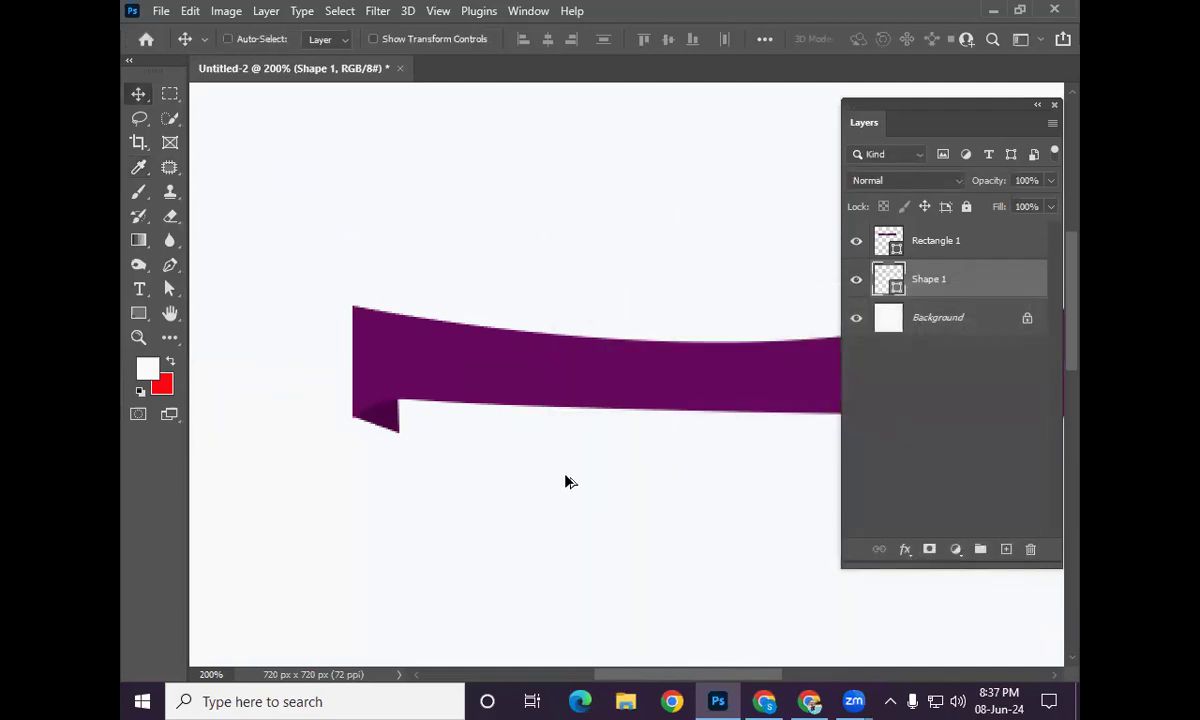
# Step: Select the purple bar and its fold together on the canvas and delete both
pyautogui.scroll(-1, 563, 469)
pyautogui.scroll(-1, 632, 469)
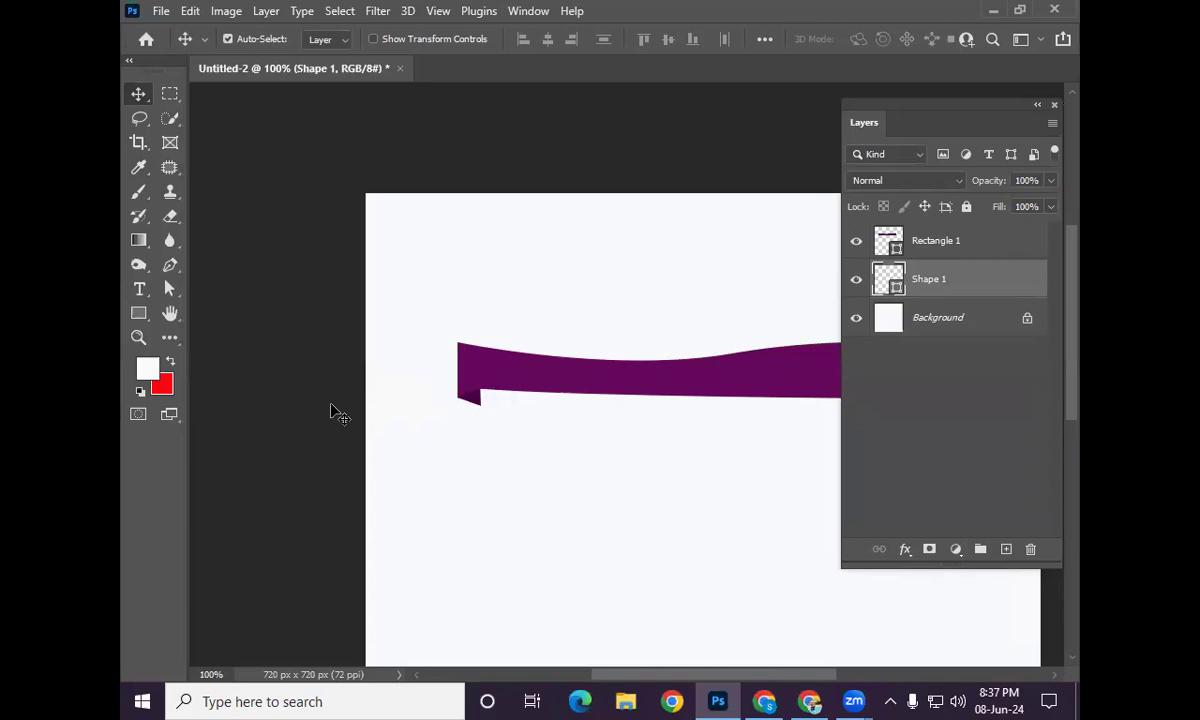
pyautogui.moveTo(437, 297); pyautogui.dragTo(660, 503)
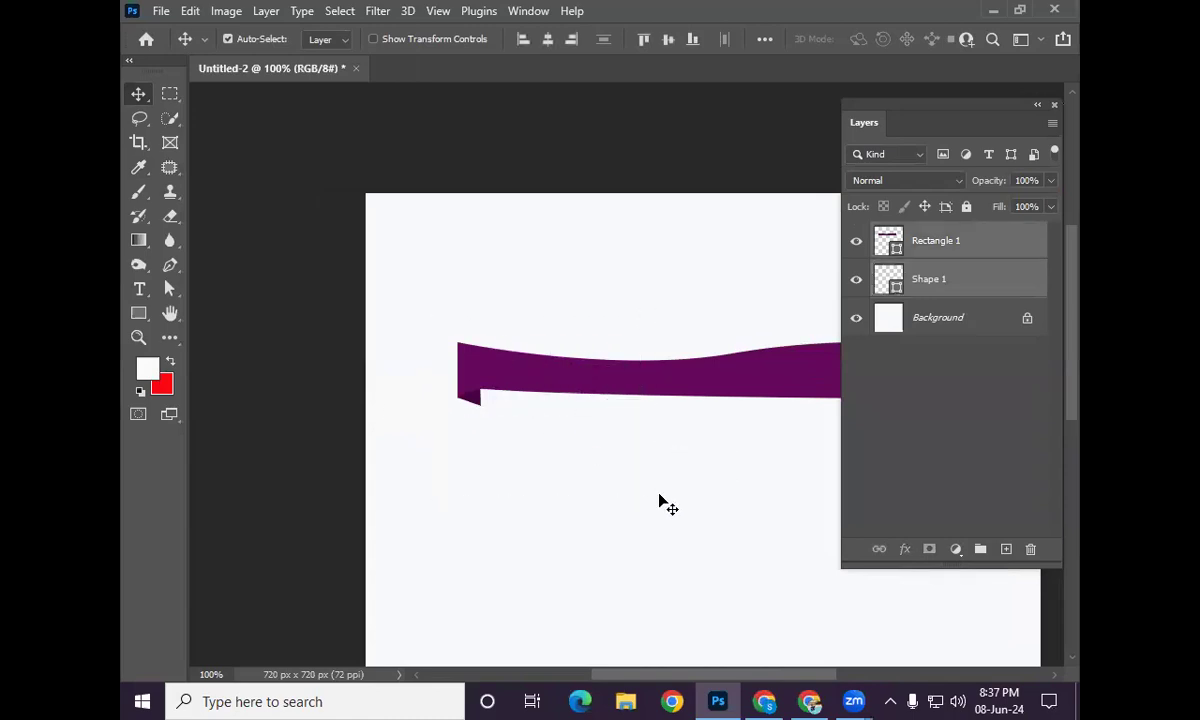
pyautogui.press('Delete')
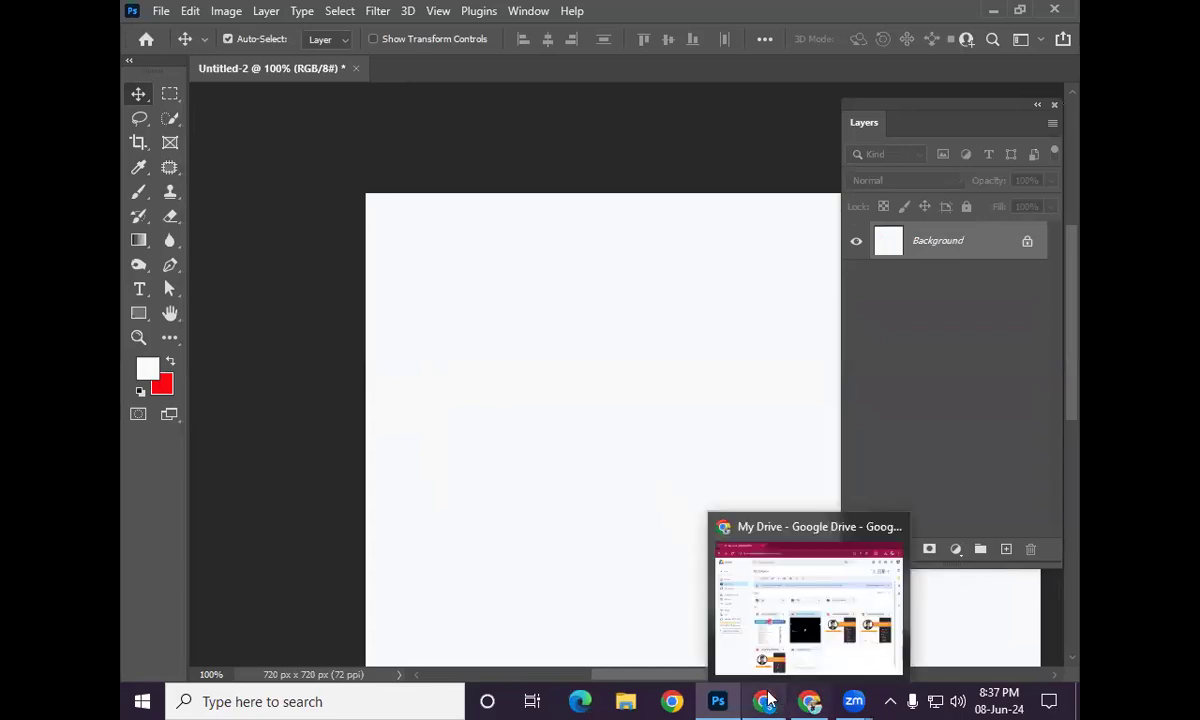
# Step: Switch to the Facebook group in Chrome, close the origami banner photo and view the post's photo of red ribbons and stickers
pyautogui.click(810, 700)
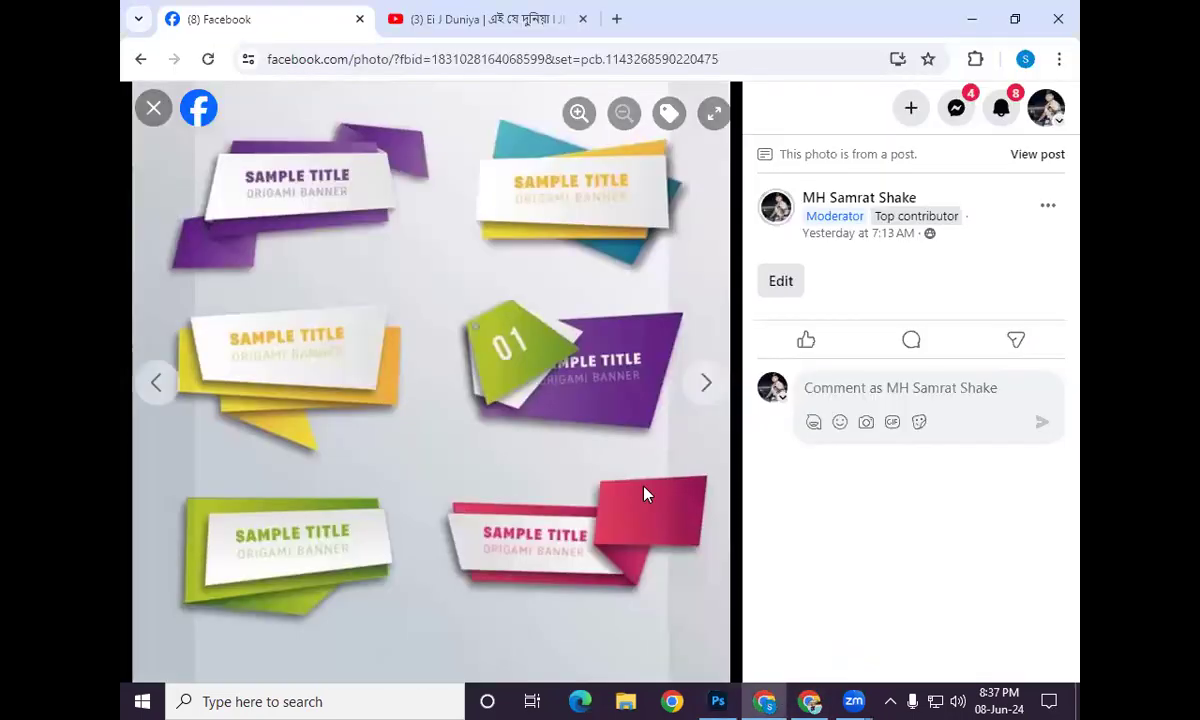
pyautogui.click(154, 108)
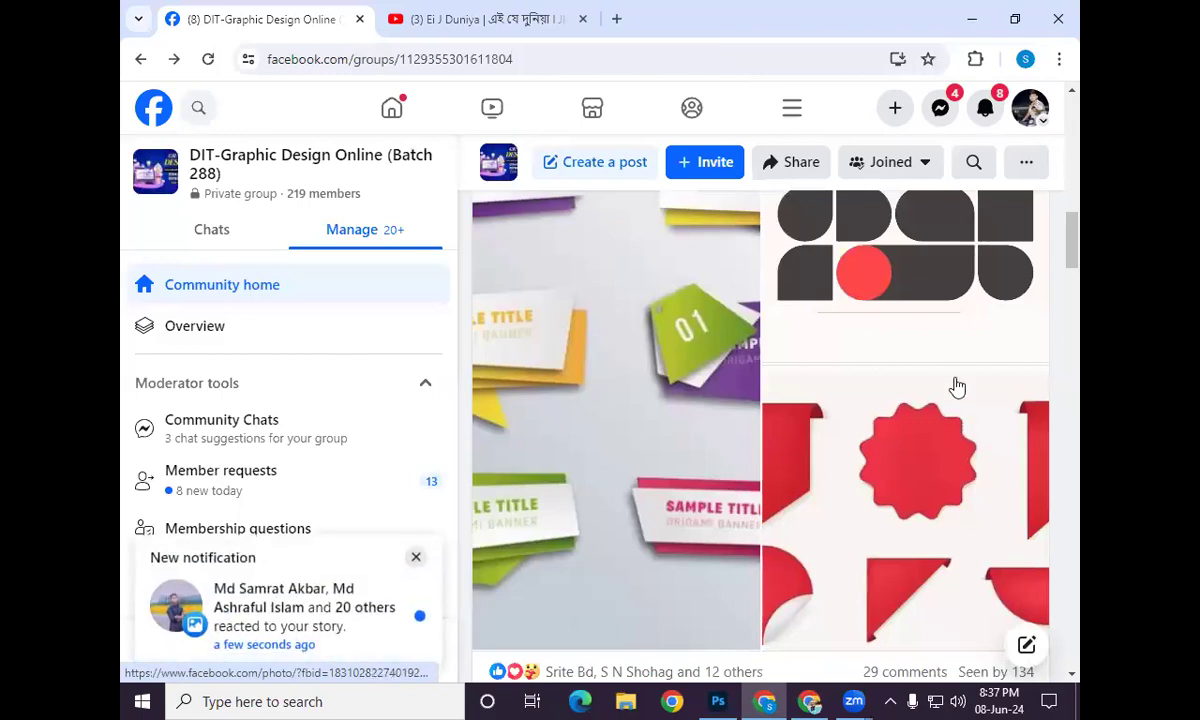
pyautogui.scroll(1, 955, 383)
pyautogui.scroll(-2, 955, 385)
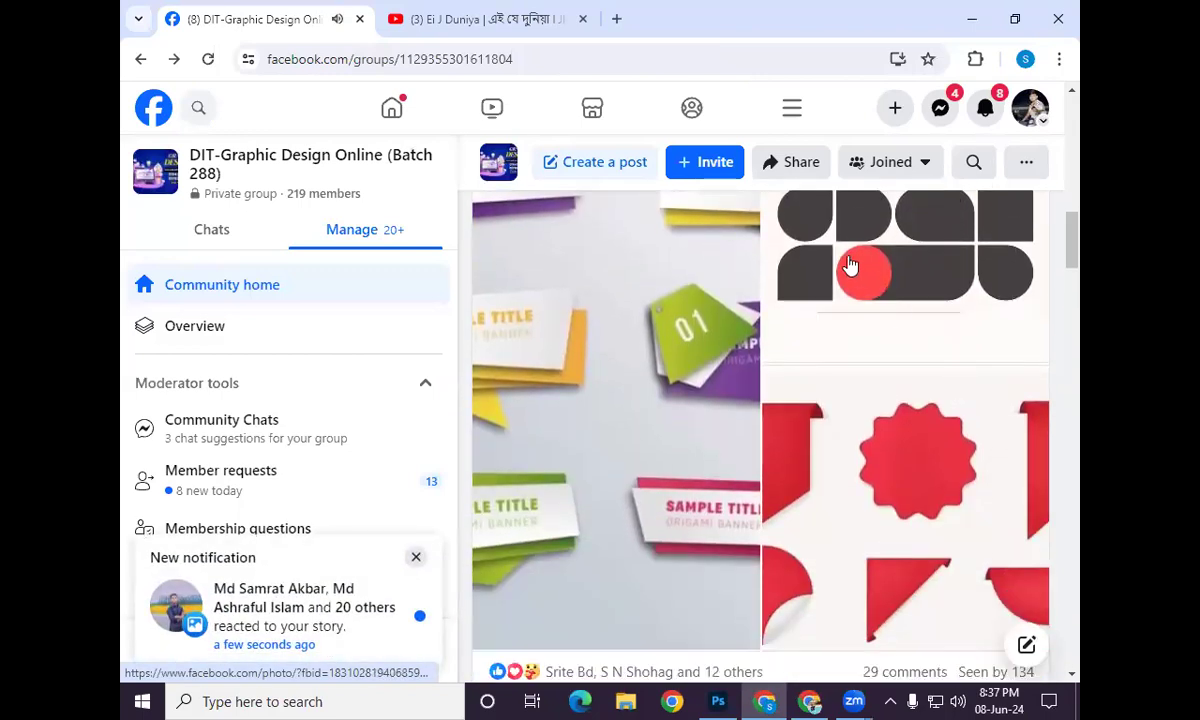
pyautogui.scroll(1, 805, 270)
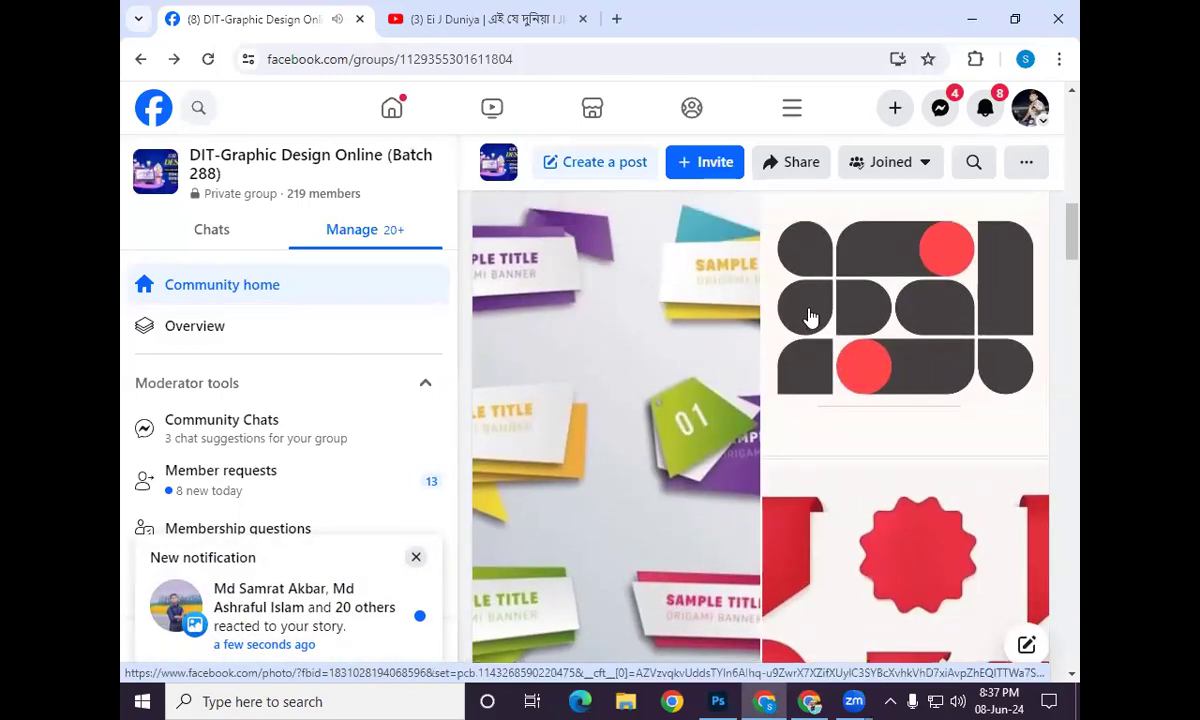
pyautogui.scroll(-2, 810, 315)
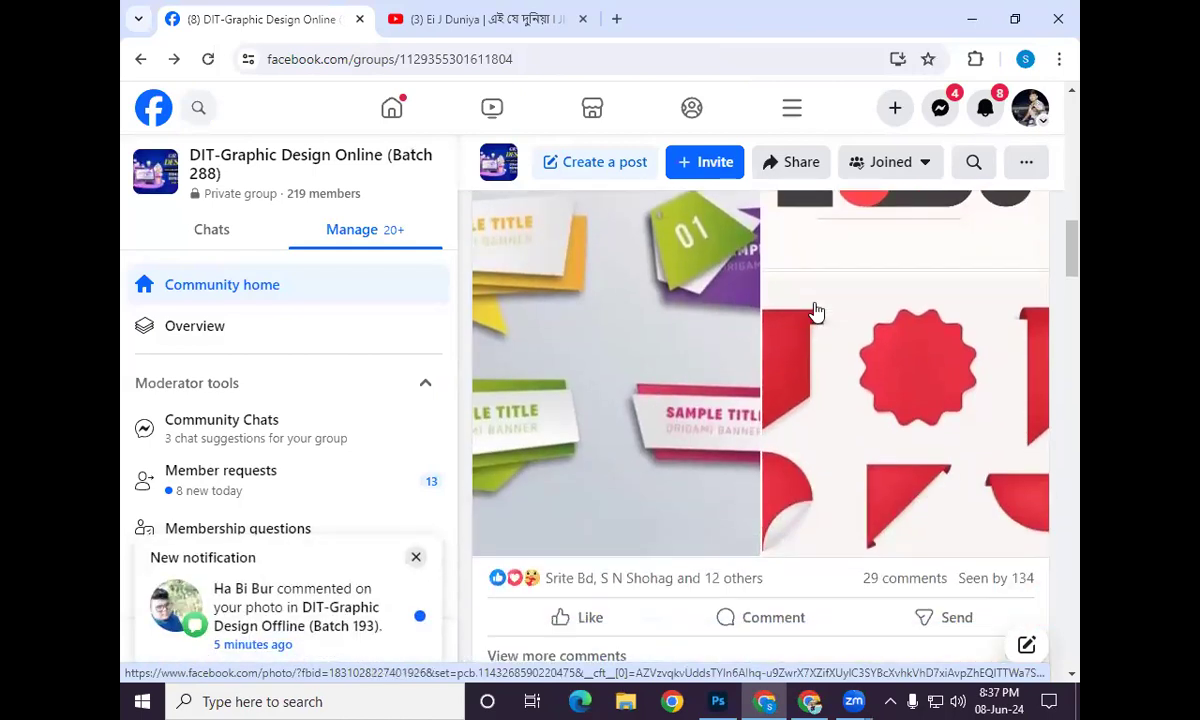
pyautogui.click(862, 318)
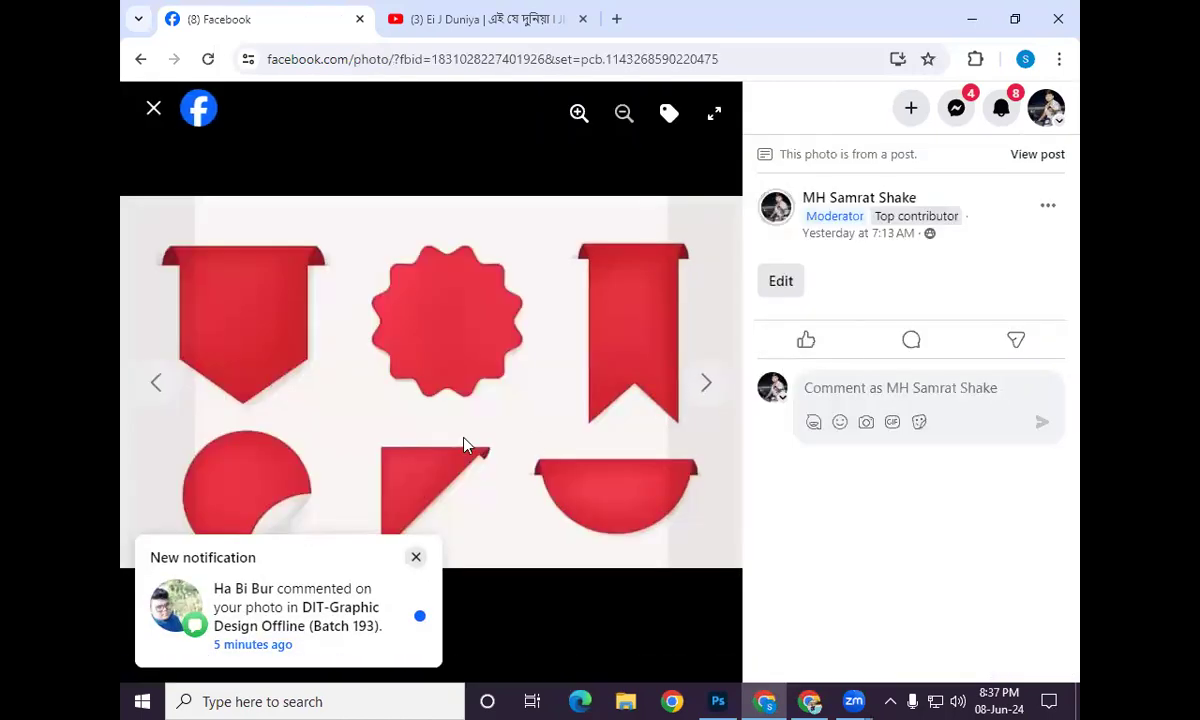
pyautogui.click(416, 557)
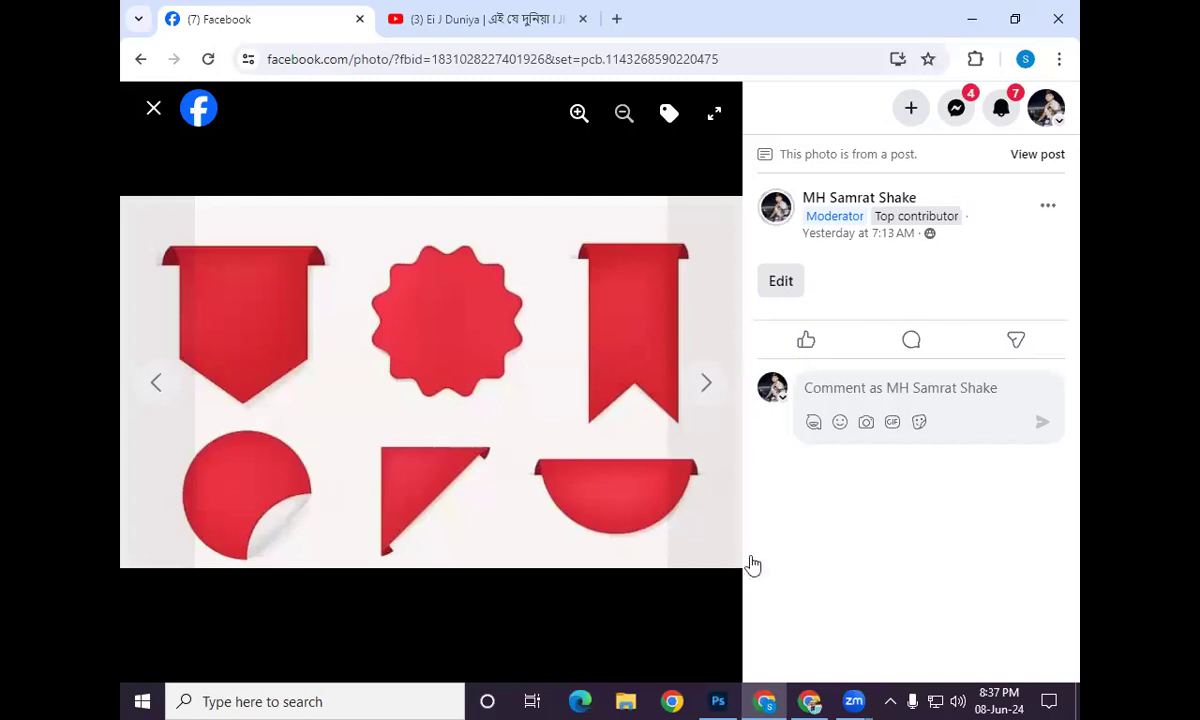
# Step: Switch back to Photoshop and draw a purple ellipse about 162 by 177 px in the canvas's upper-left area
pyautogui.click(716, 700)
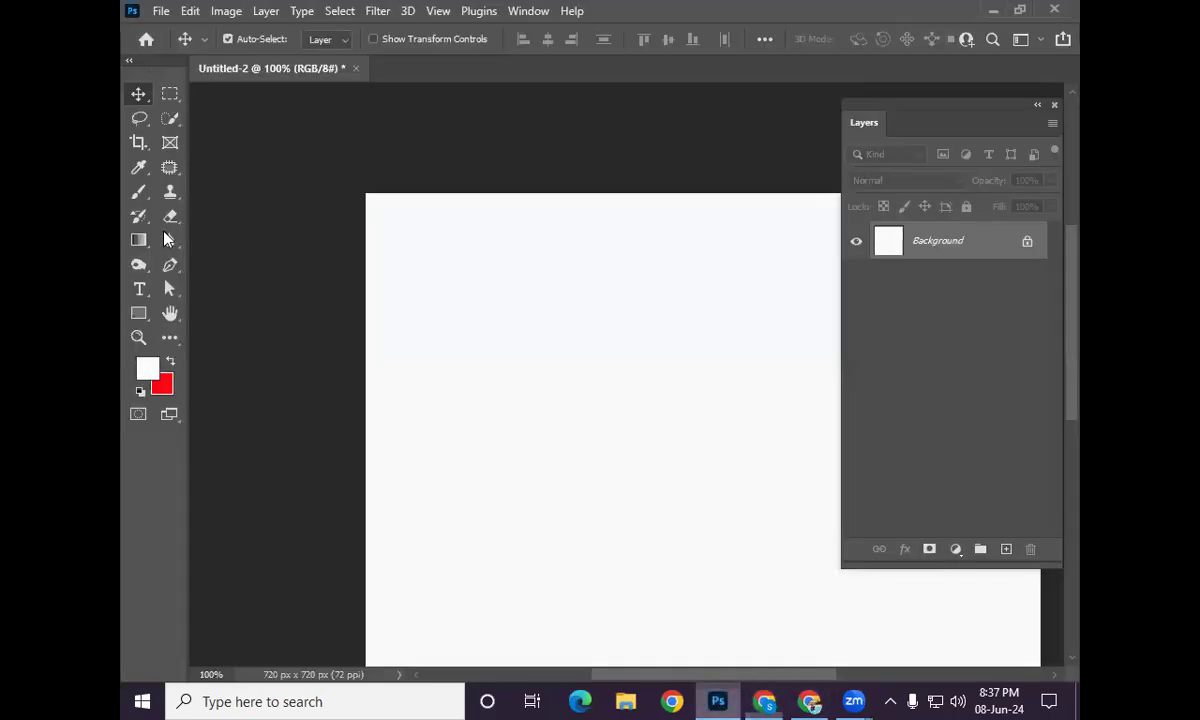
pyautogui.moveTo(139, 313); pyautogui.dragTo(182, 331)
pyautogui.moveTo(476, 290); pyautogui.dragTo(628, 455)
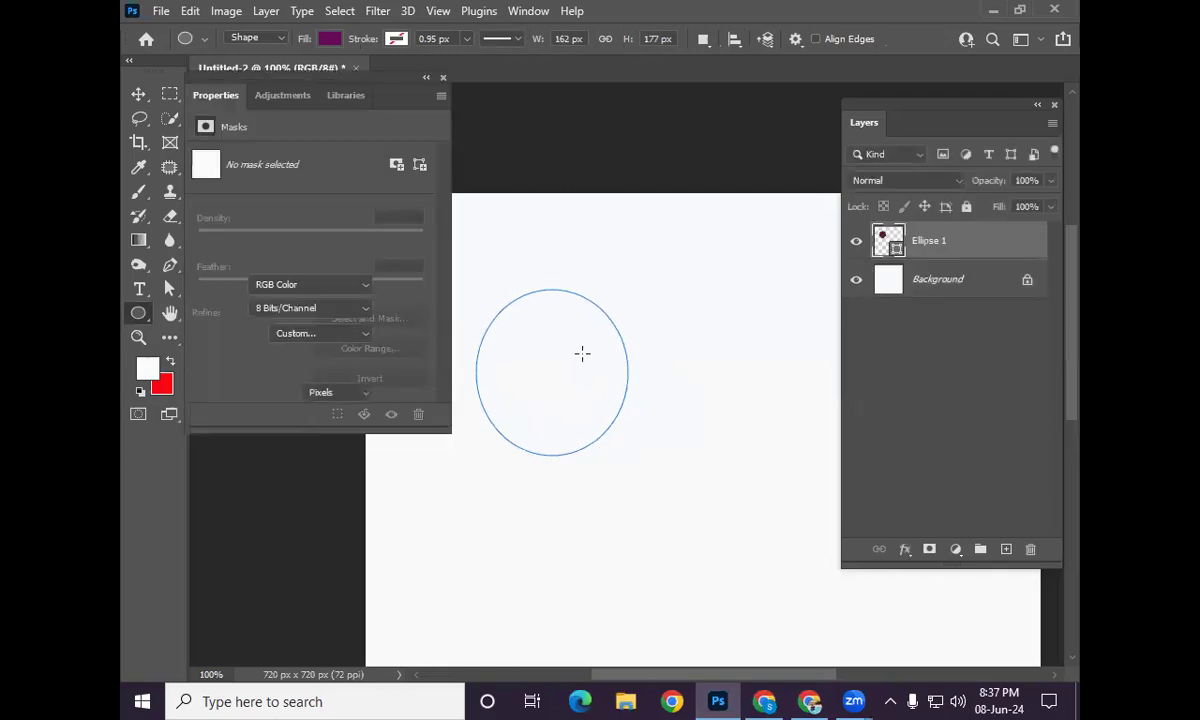
pyautogui.click(442, 82)
pyautogui.click(136, 92)
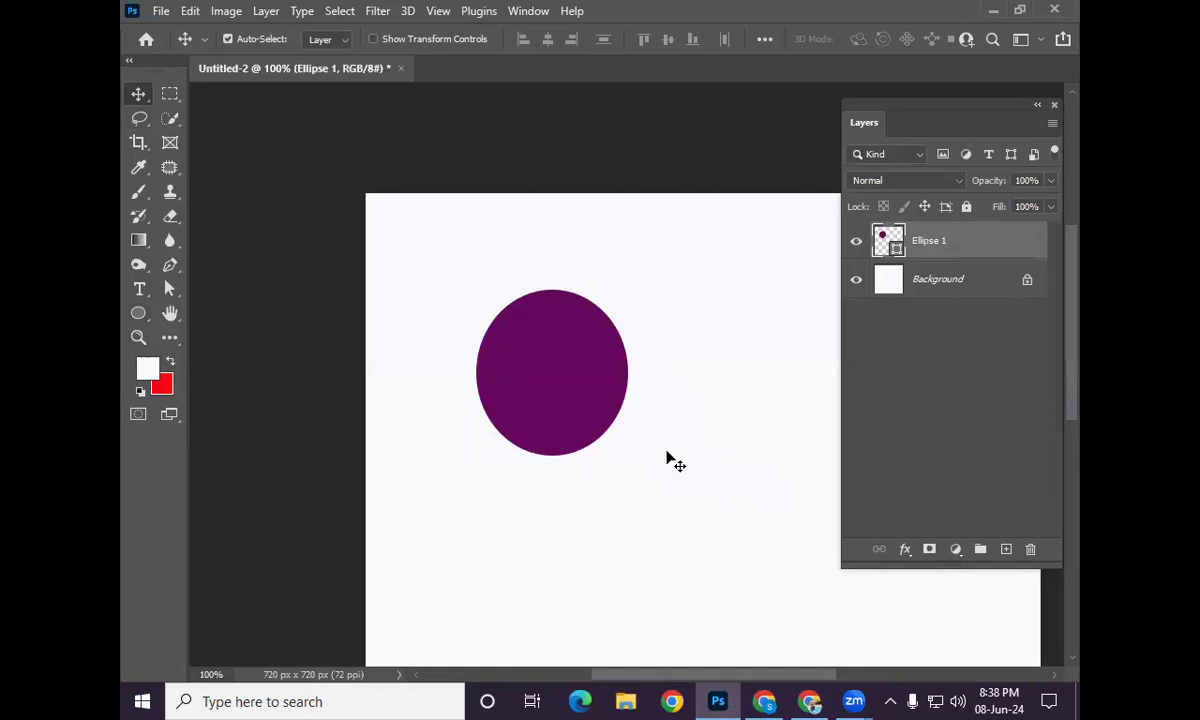
pyautogui.hotkey('ctrl', '+')
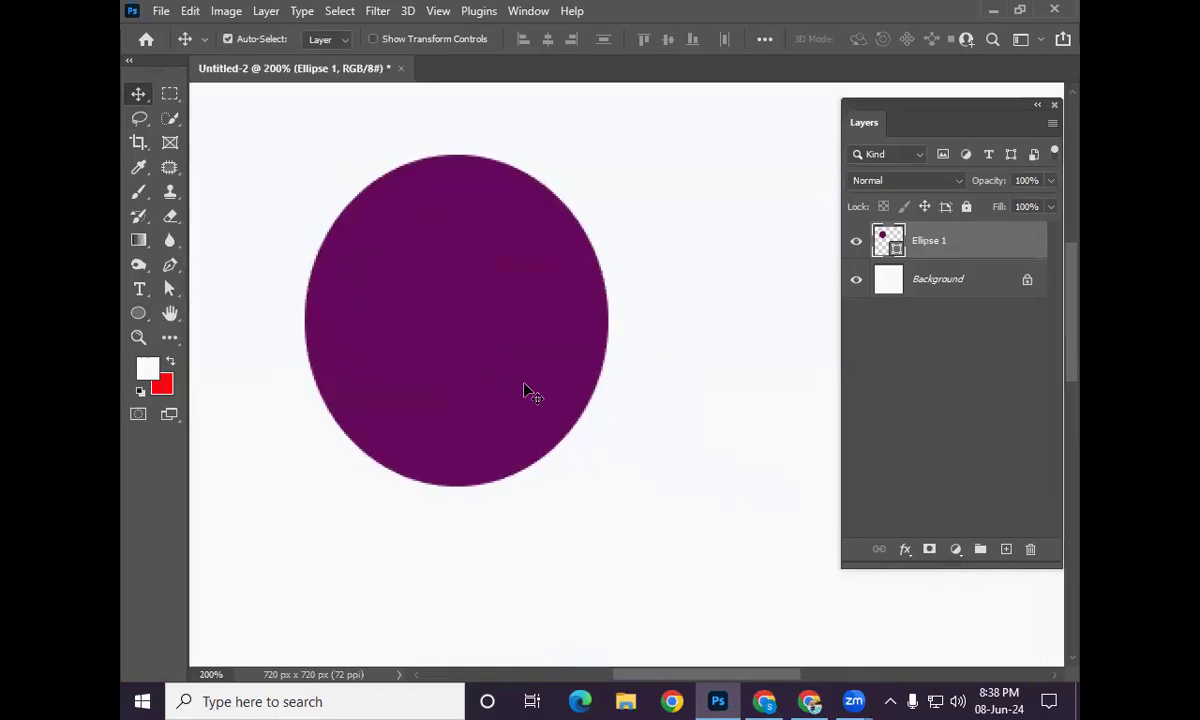
pyautogui.click(138, 314)
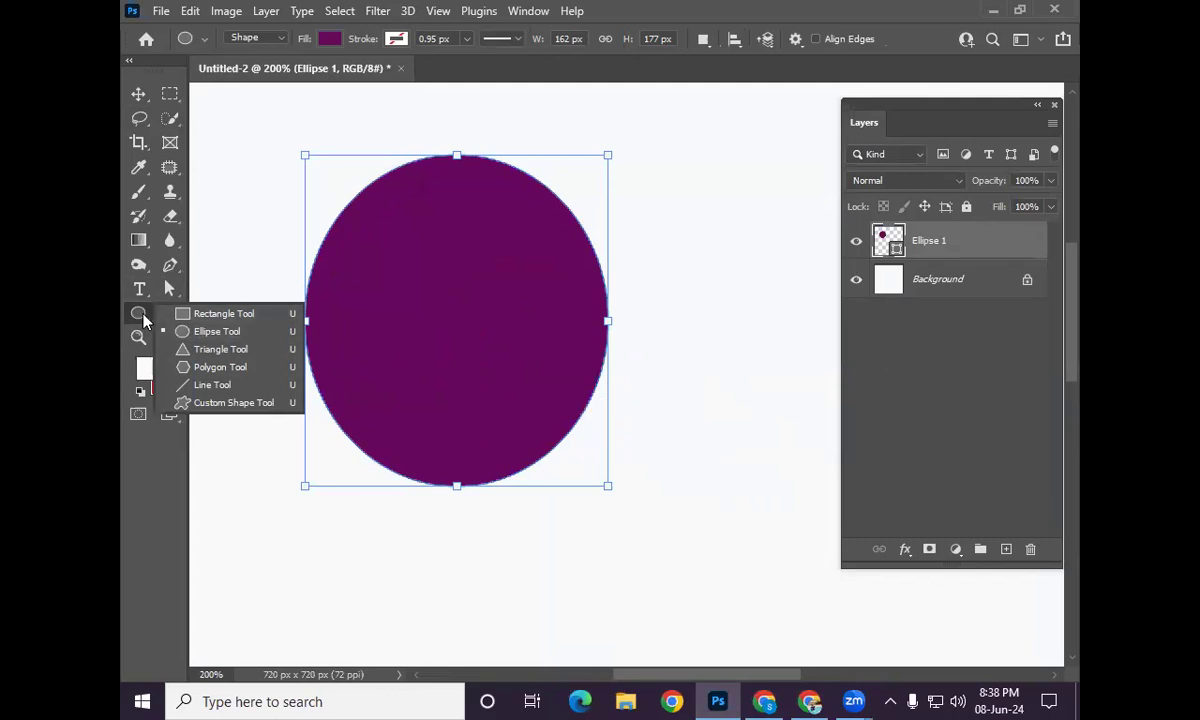
pyautogui.click(170, 264)
pyautogui.click(210, 262)
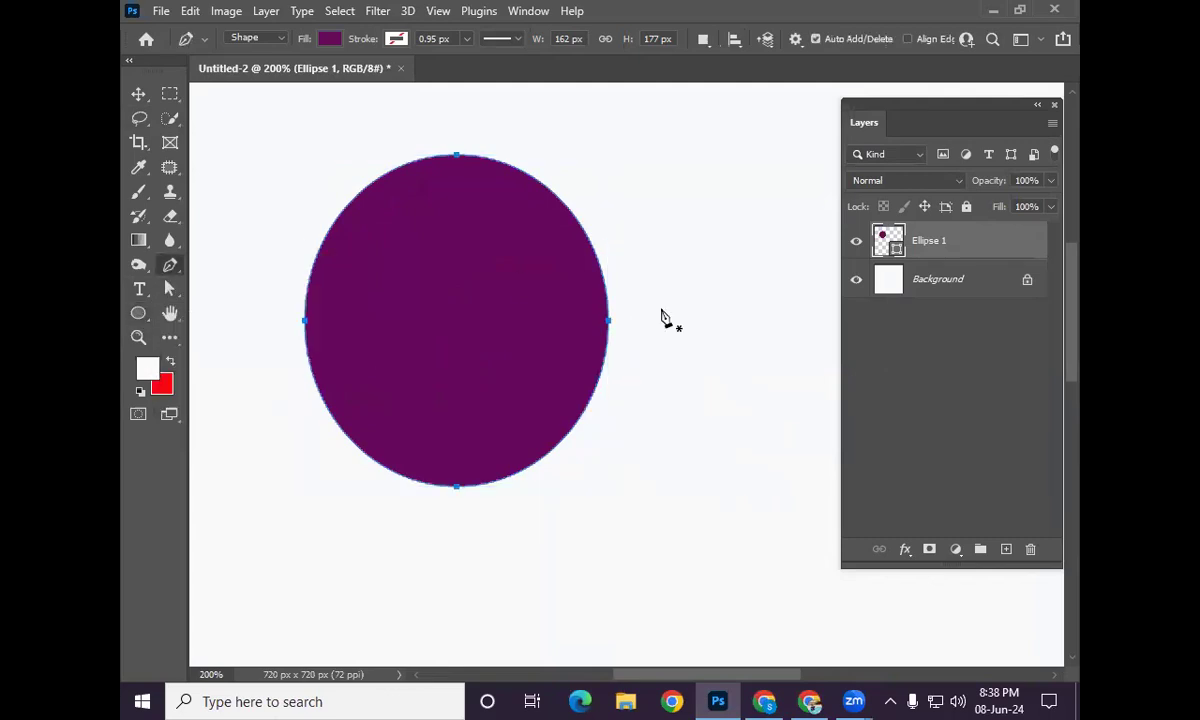
pyautogui.click(501, 483)
pyautogui.hotkey('ctrl', 'z')
pyautogui.click(138, 94)
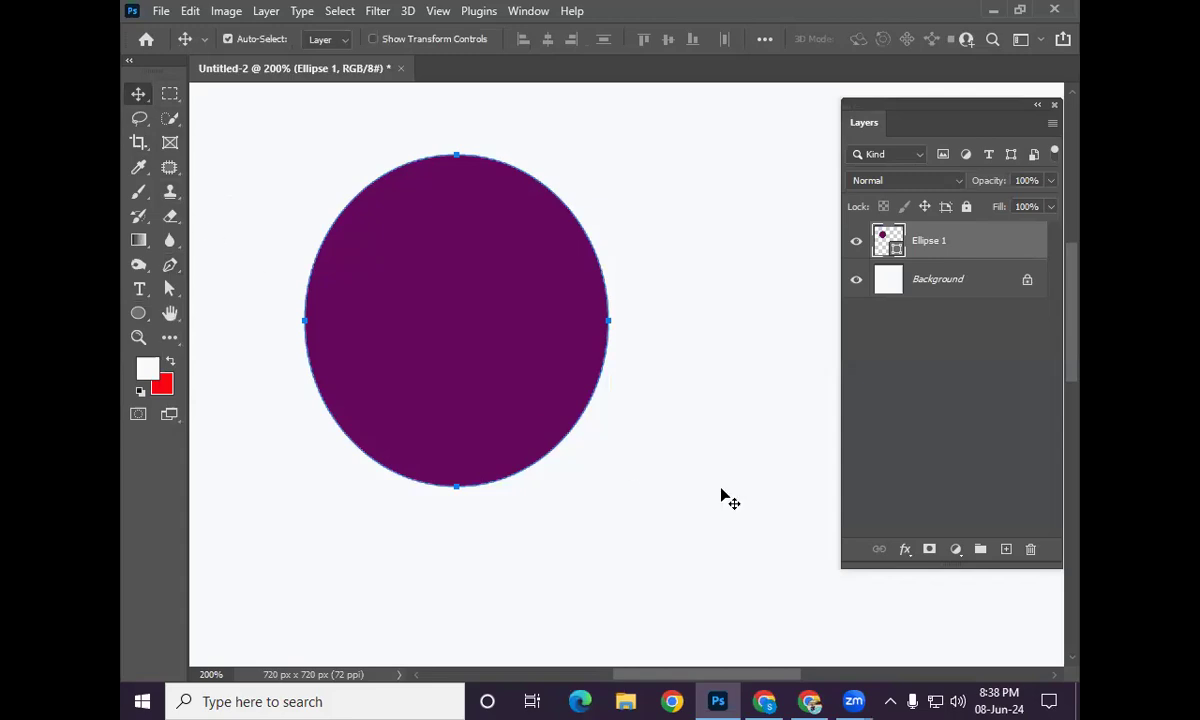
# Step: Load the purple ellipse's path as a selection and deselect it to clear the active path outline
pyautogui.press('ctrl')
pyautogui.hotkey('ctrl', 'Return')
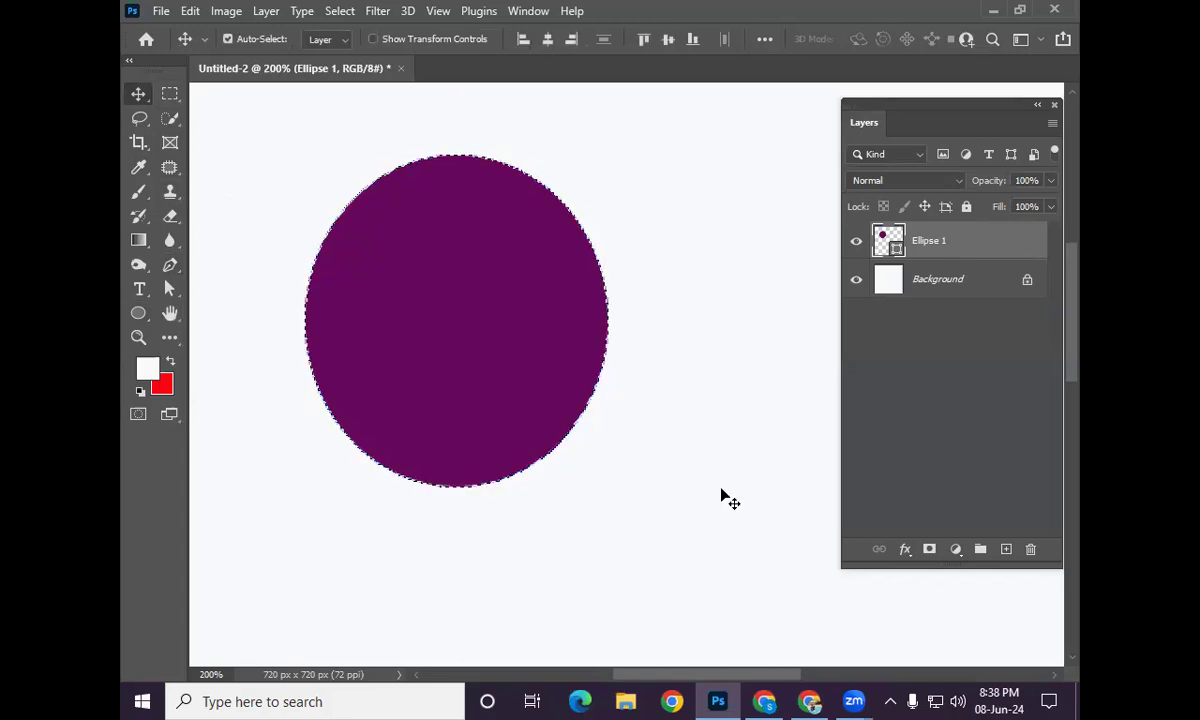
pyautogui.press('ctrl')
pyautogui.hotkey('ctrl', 'd')
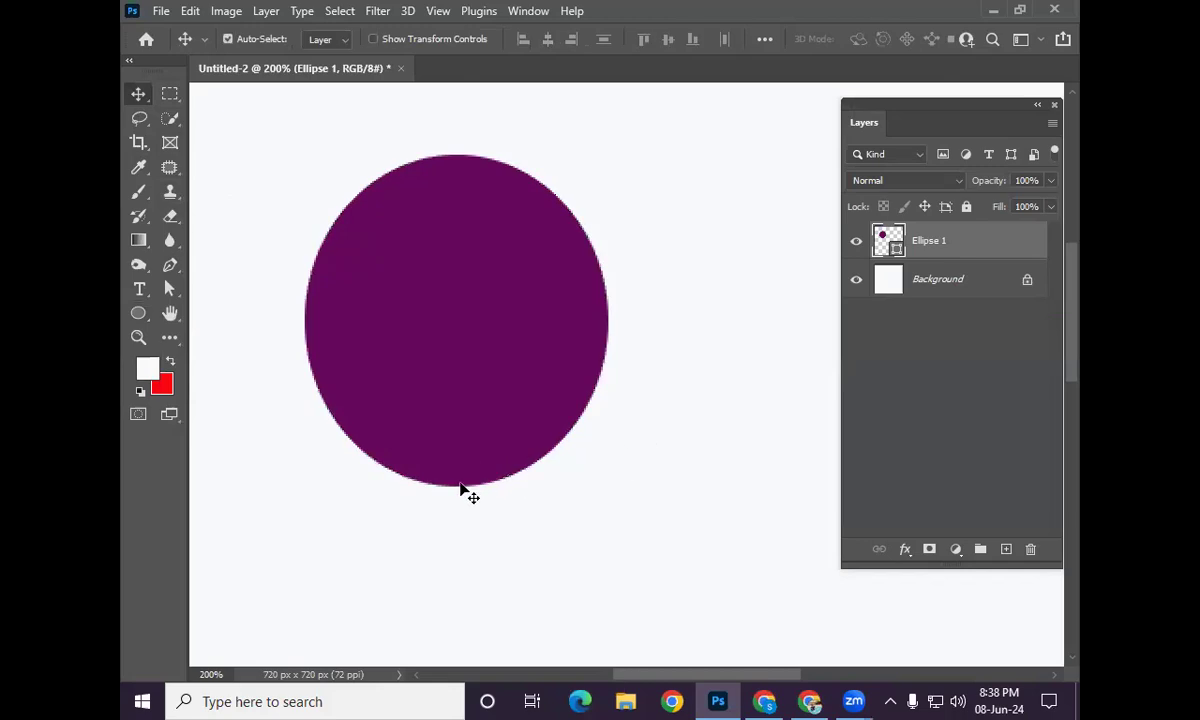
# Step: Start a Pen shape on the purple ellipse's bottom edge, curve its first segment to the upper-right edge, and remove the outgoing handle
pyautogui.click(170, 265)
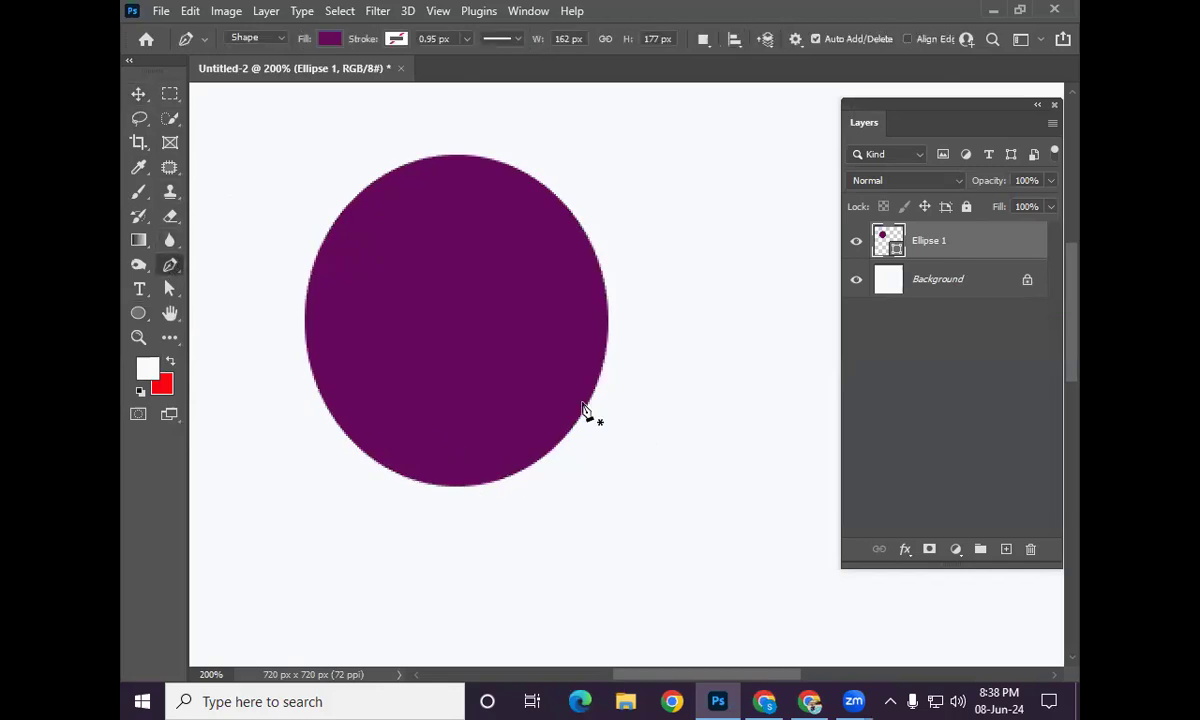
pyautogui.click(477, 486)
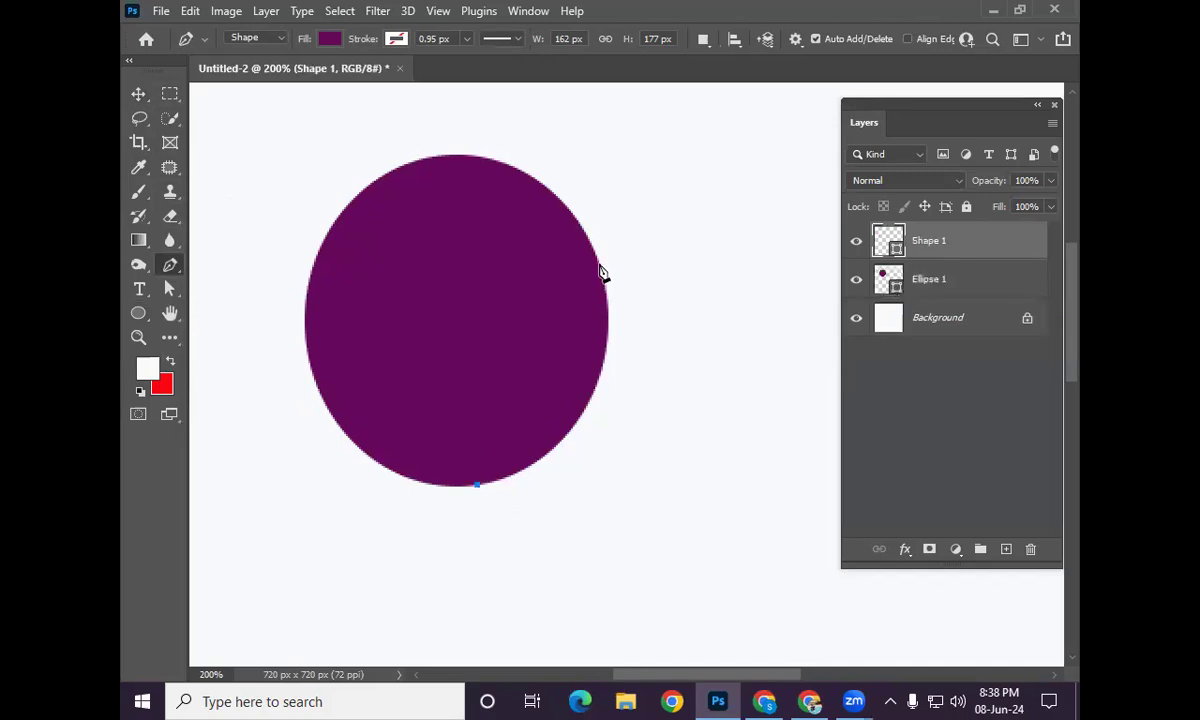
pyautogui.moveTo(598, 264); pyautogui.dragTo(651, 196)
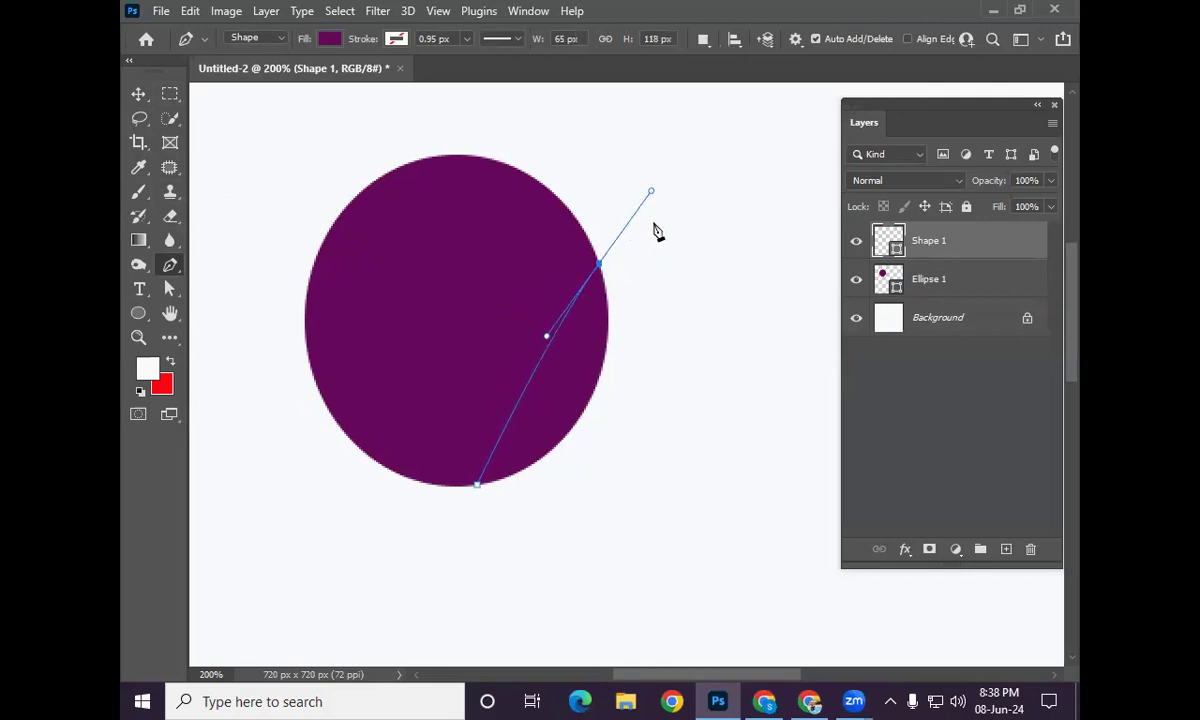
pyautogui.click(601, 270)
# Step: Try adding a smooth anchor on the ellipse's right edge, remove its outgoing handle, and undo the addition
pyautogui.scroll(1, 603, 418)
pyautogui.moveTo(601, 341); pyautogui.dragTo(573, 410)
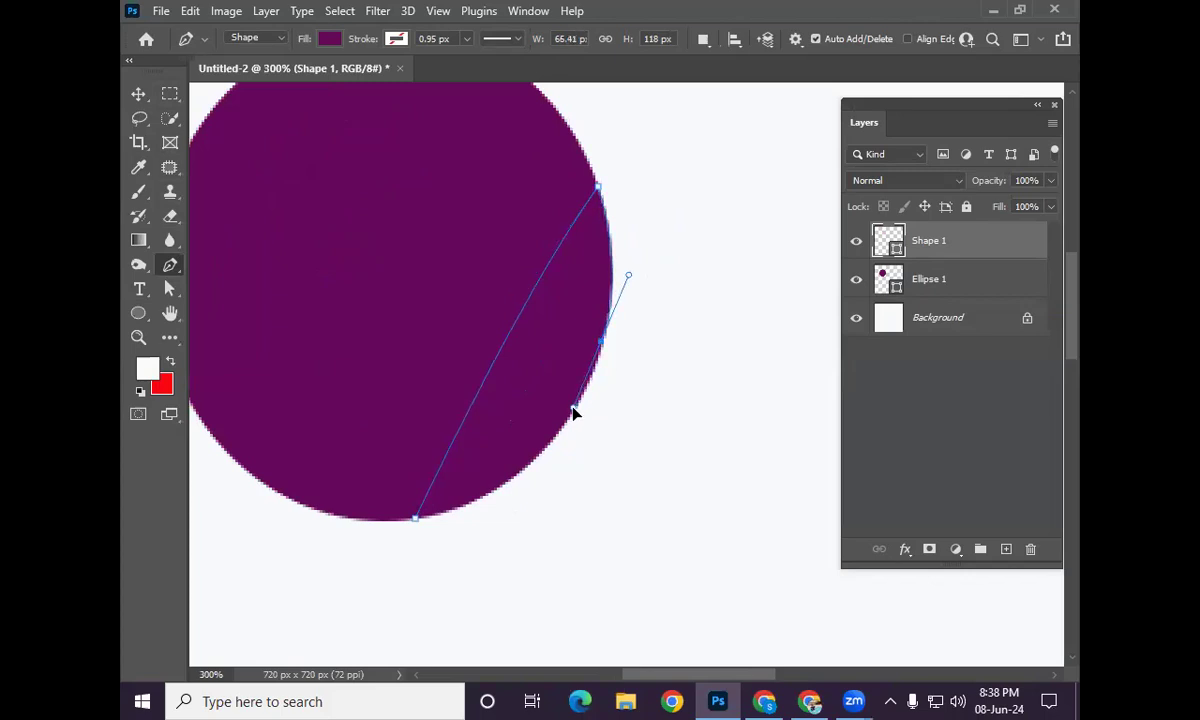
pyautogui.click(601, 342)
pyautogui.hotkey('ctrl', 'z')
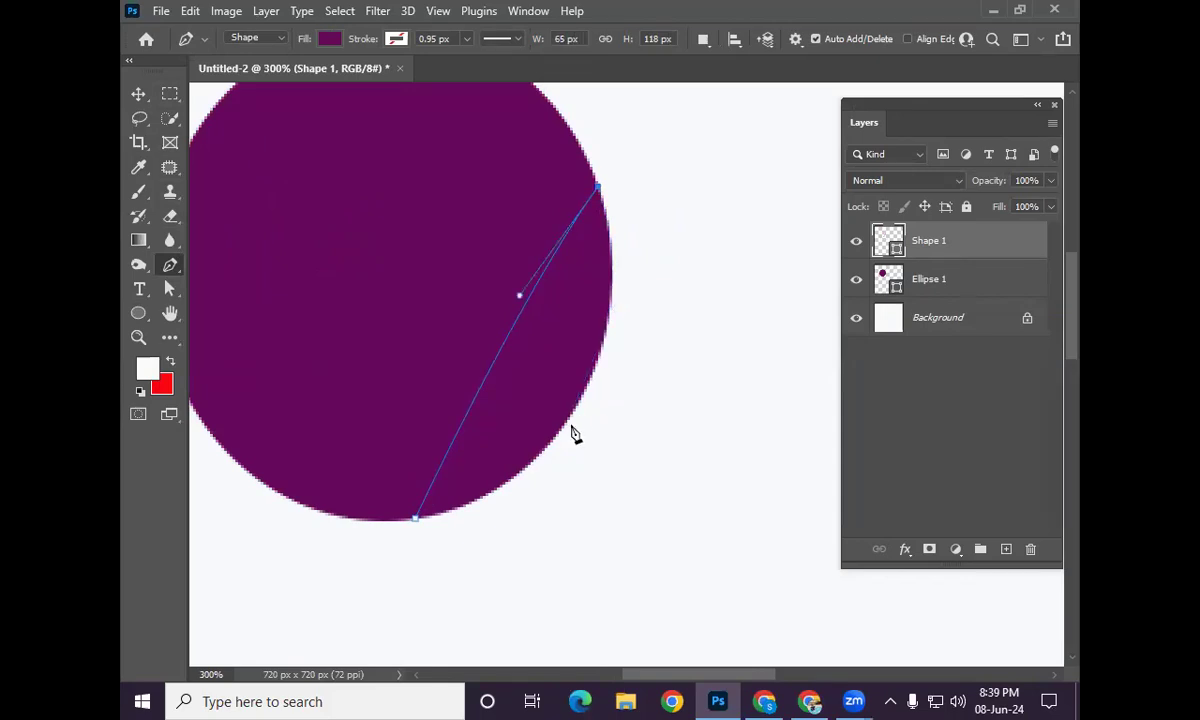
# Step: Trace the ellipse's lower-right edge with a curved anchor, close the Pen shape at its starting point, and deselect it
pyautogui.moveTo(578, 401); pyautogui.dragTo(517, 514)
pyautogui.keyDown('alt'); pyautogui.click(578, 402); pyautogui.keyUp('alt')
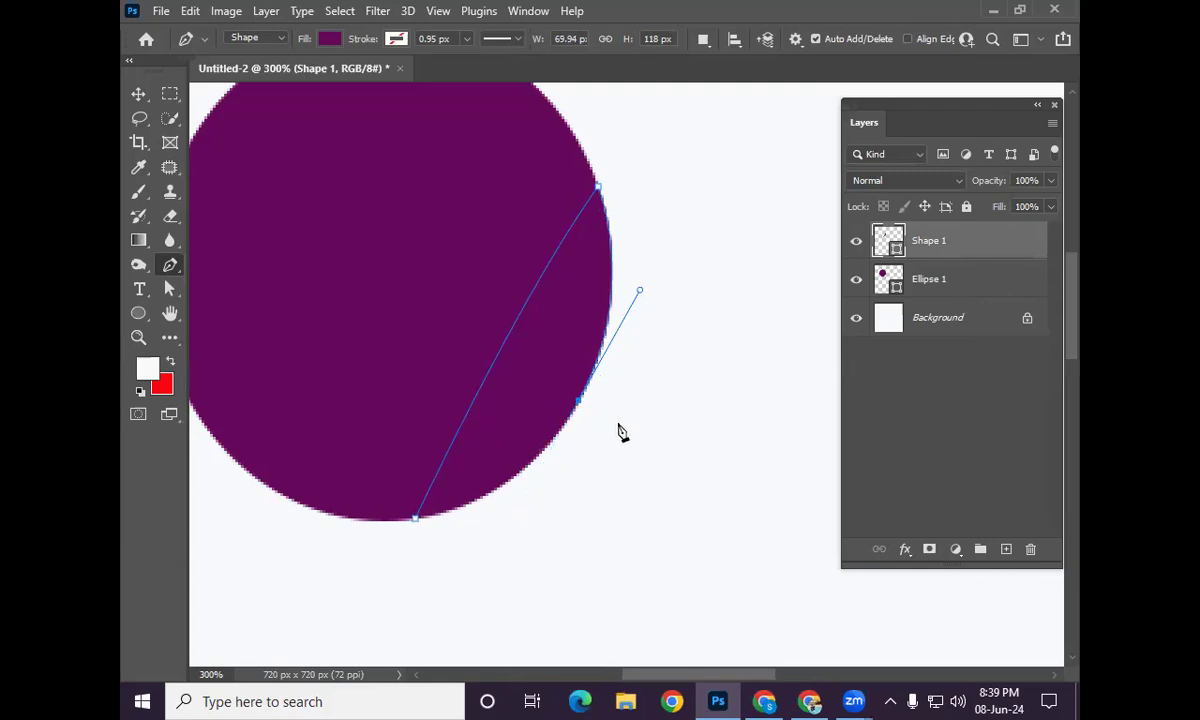
pyautogui.moveTo(417, 520); pyautogui.dragTo(298, 545)
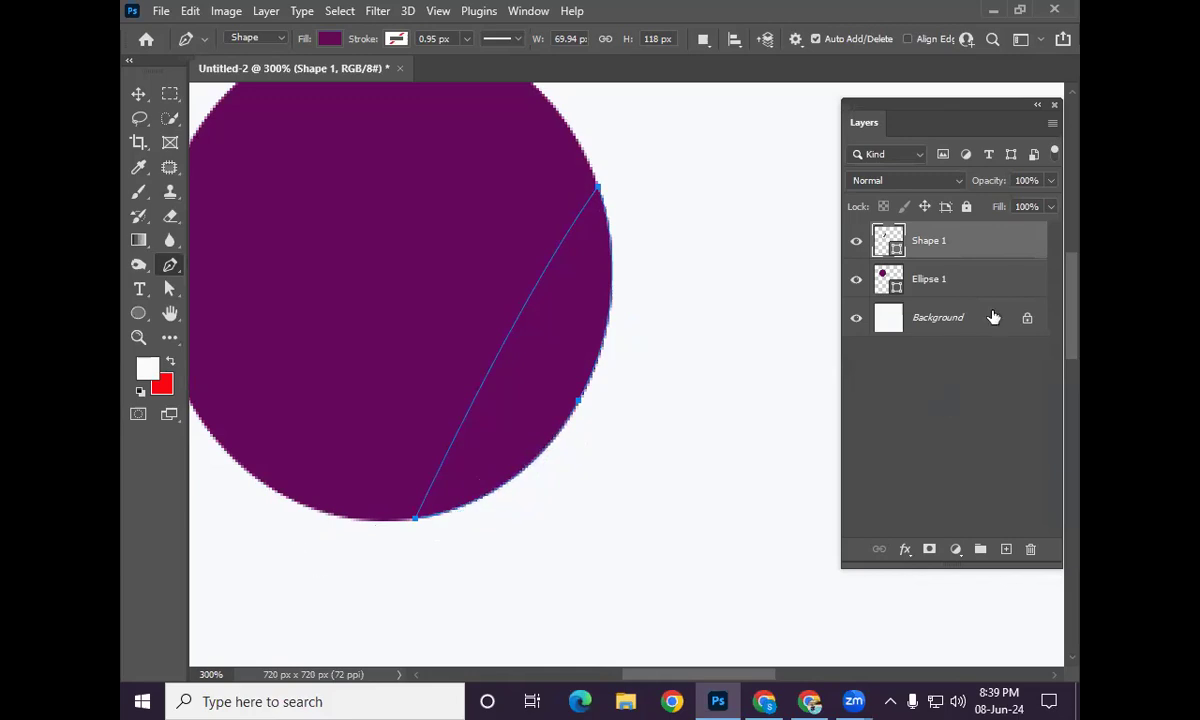
pyautogui.click(137, 94)
pyautogui.click(765, 358)
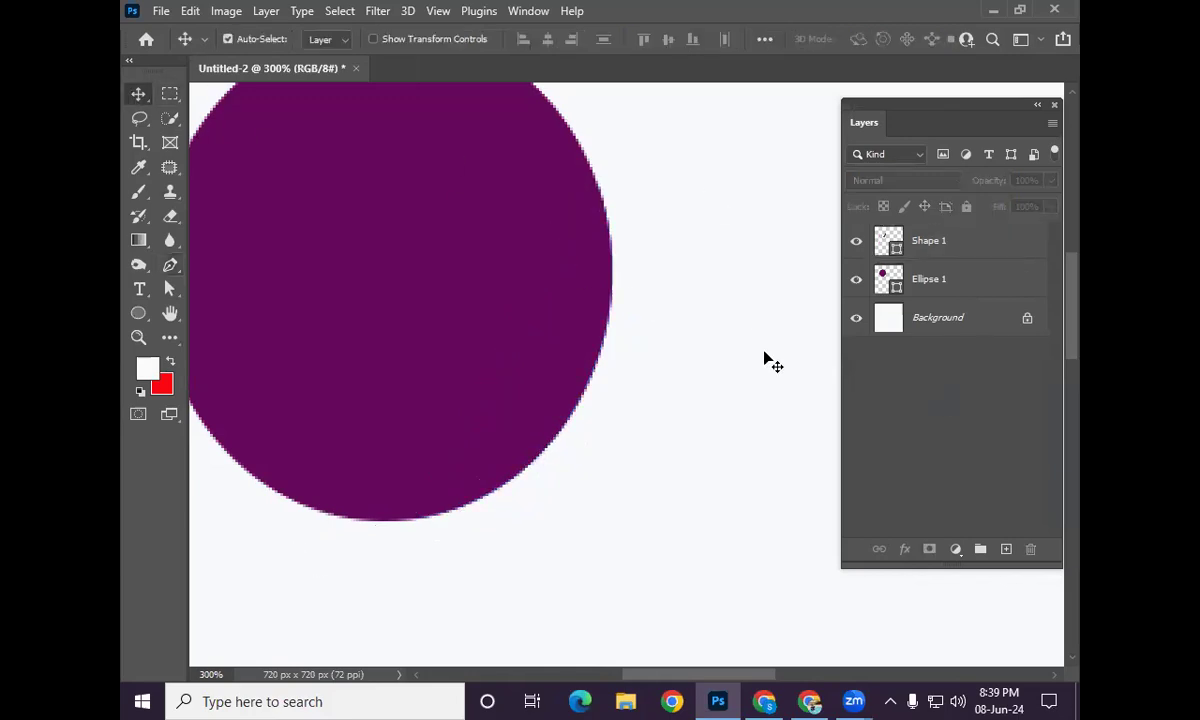
# Step: Select the new Pen shape and recolor its fill to light grey e0d8df
pyautogui.click(560, 340)
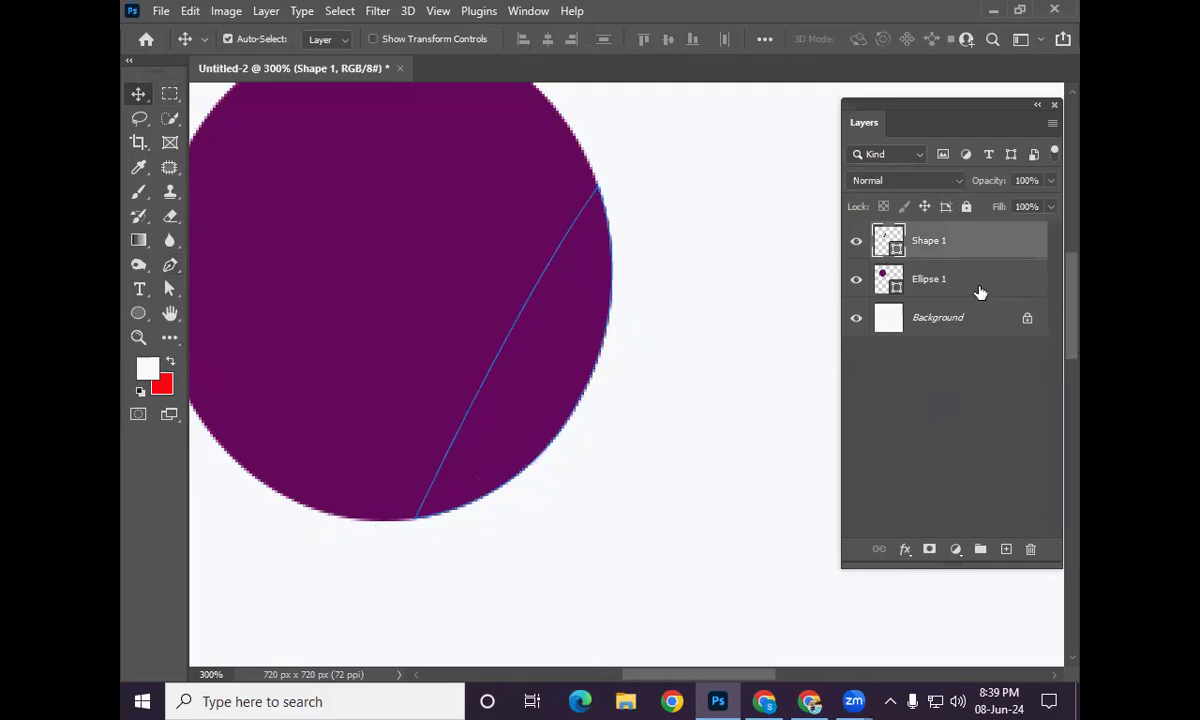
pyautogui.doubleClick(897, 252)
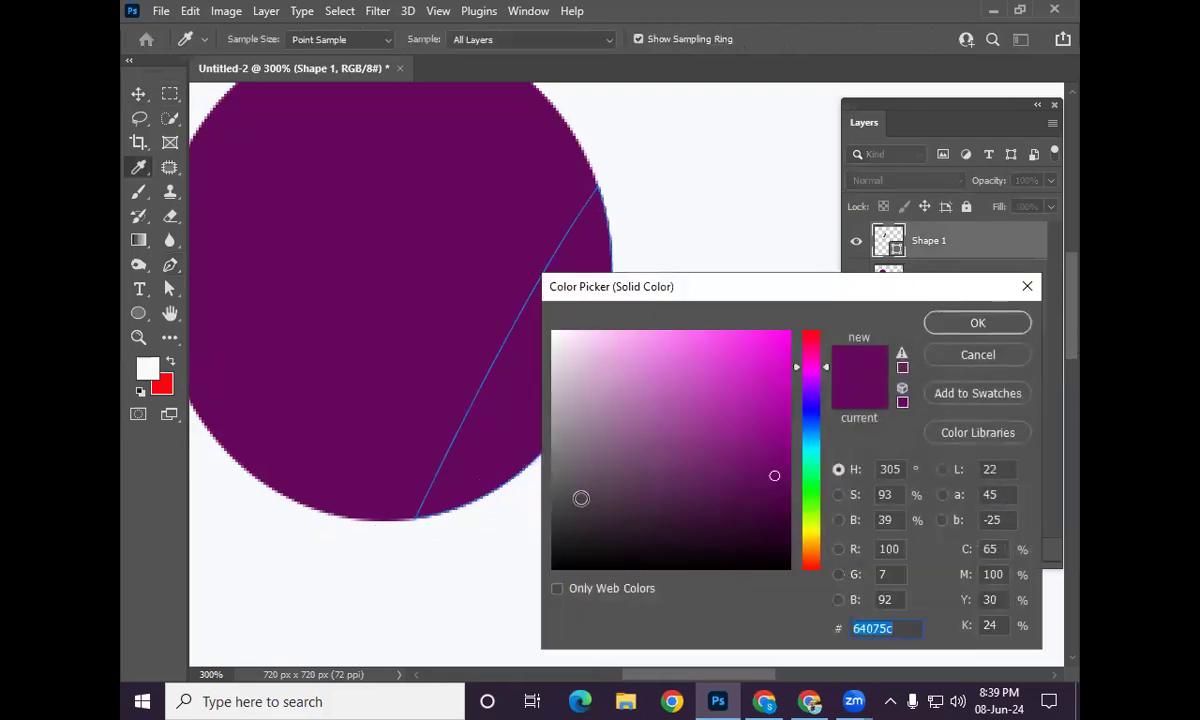
pyautogui.click(562, 450)
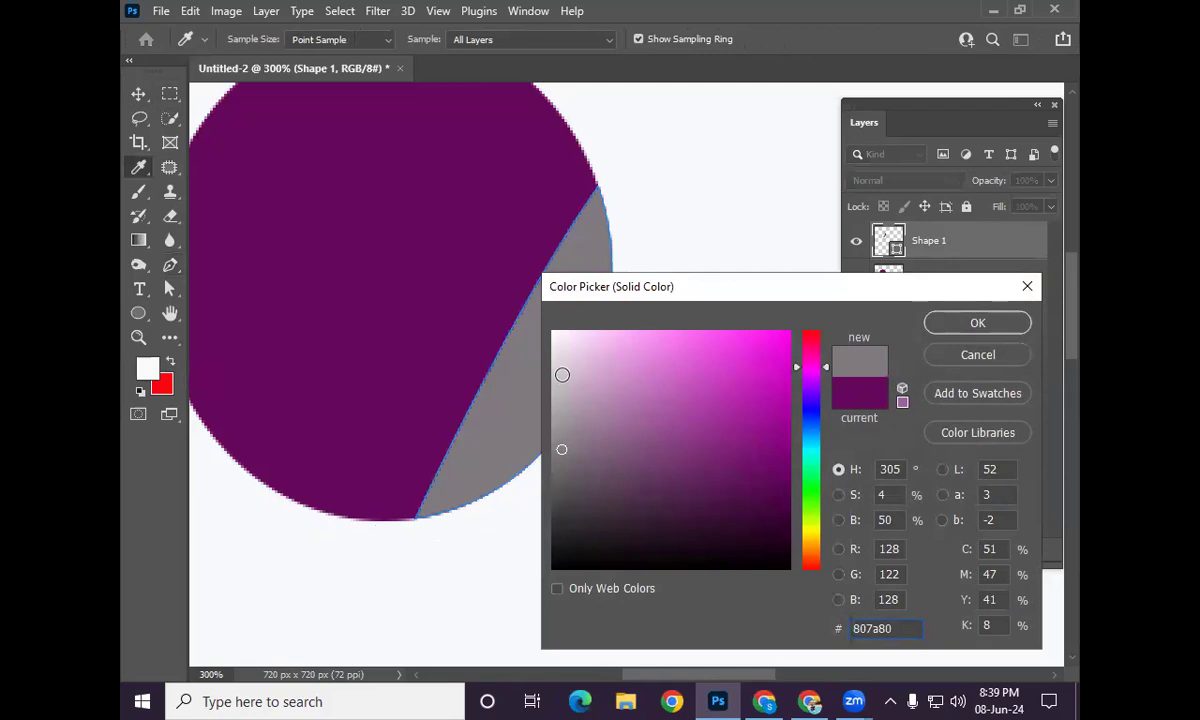
pyautogui.click(560, 360)
pyautogui.click(968, 321)
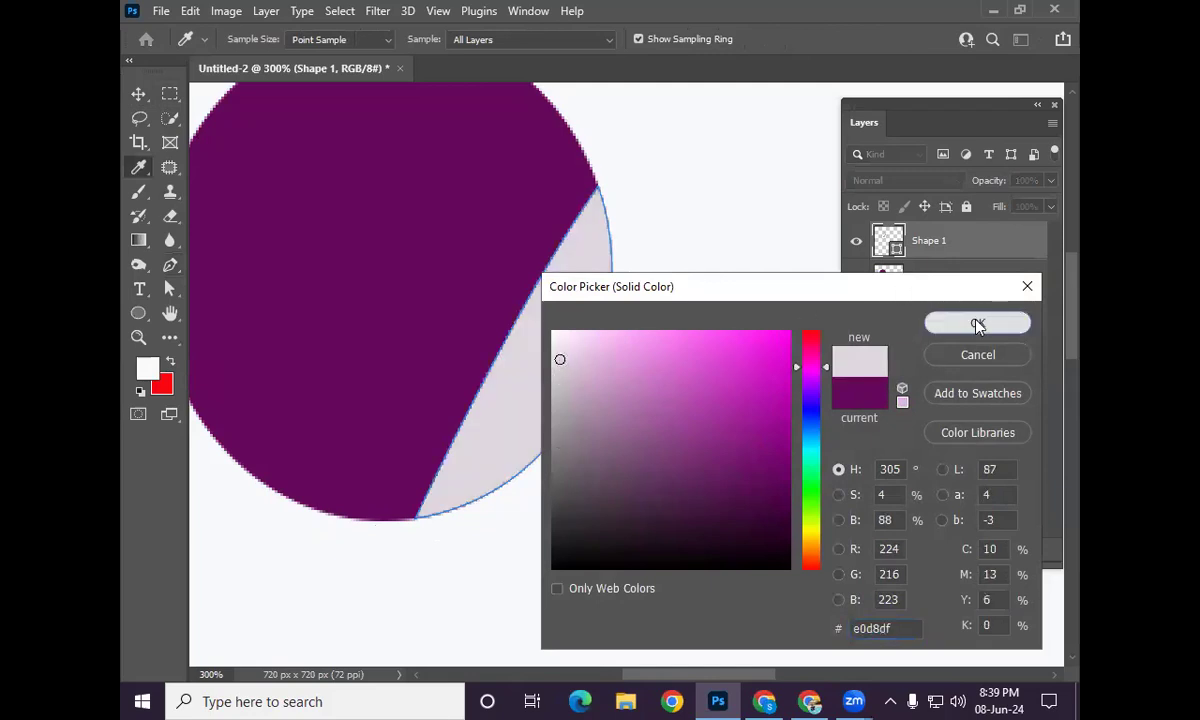
pyautogui.click(693, 378)
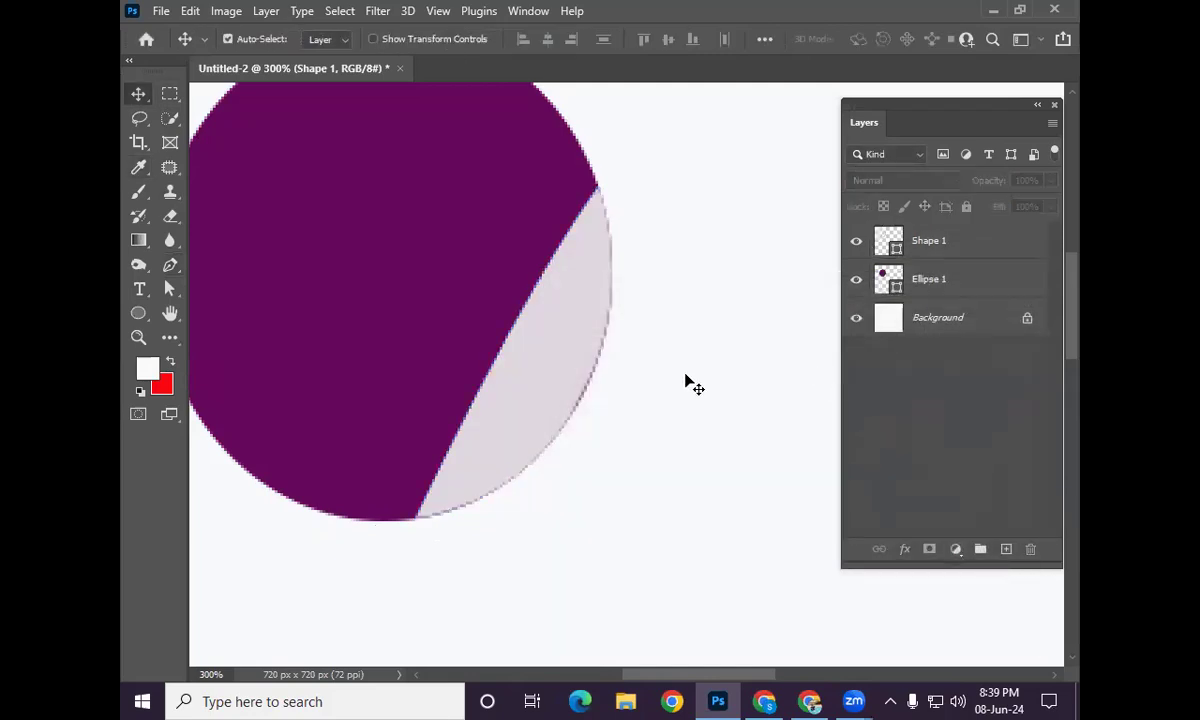
# Step: Add a Drop Shadow to the light grey peel shape with its angle set to 8°
pyautogui.click(558, 332)
pyautogui.rightClick(890, 240)
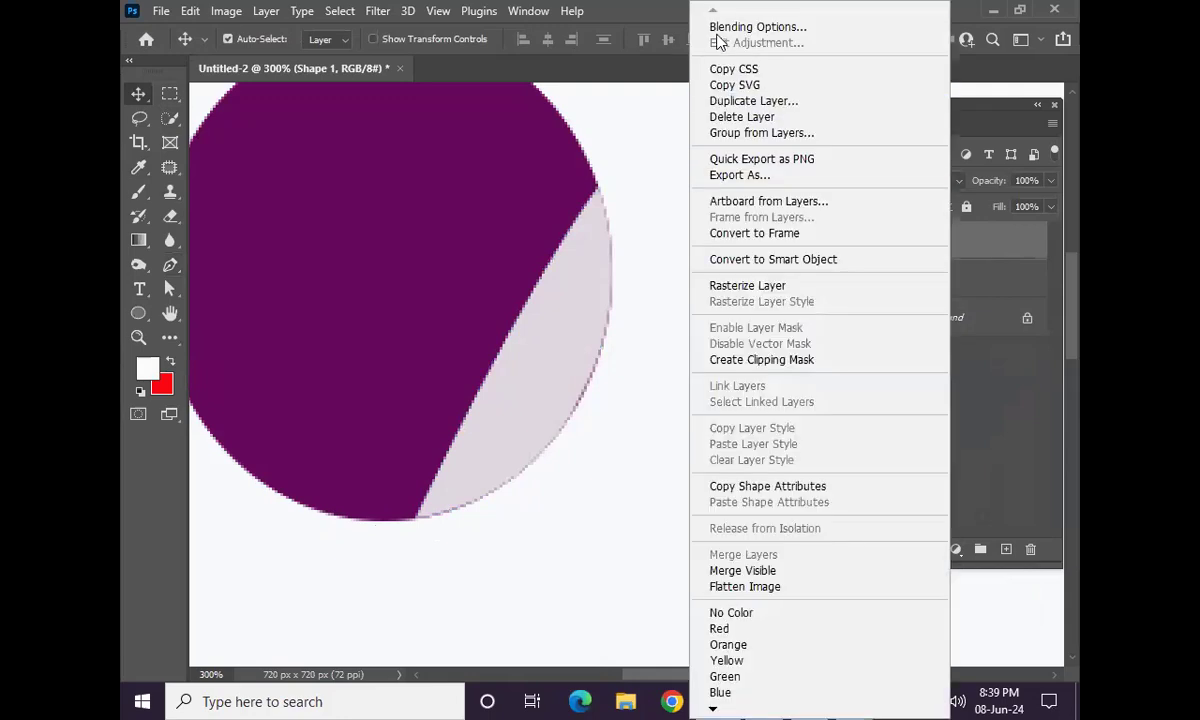
pyautogui.click(665, 245)
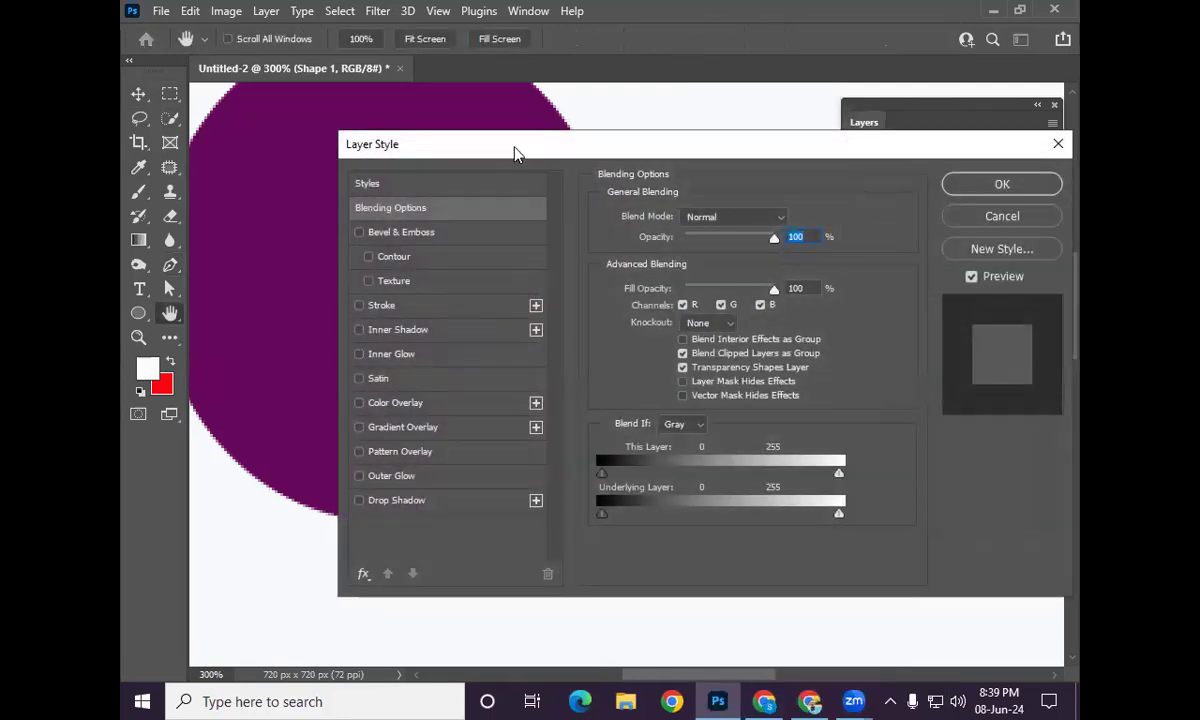
pyautogui.moveTo(515, 152); pyautogui.dragTo(763, 159)
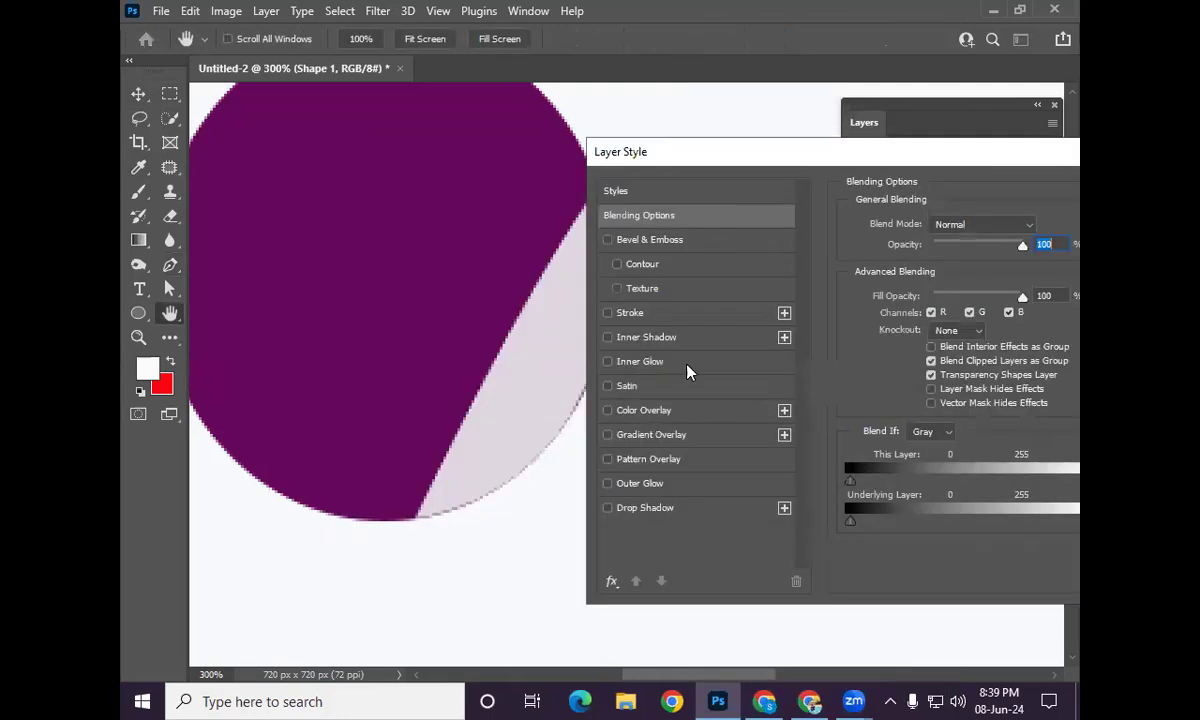
pyautogui.click(643, 509)
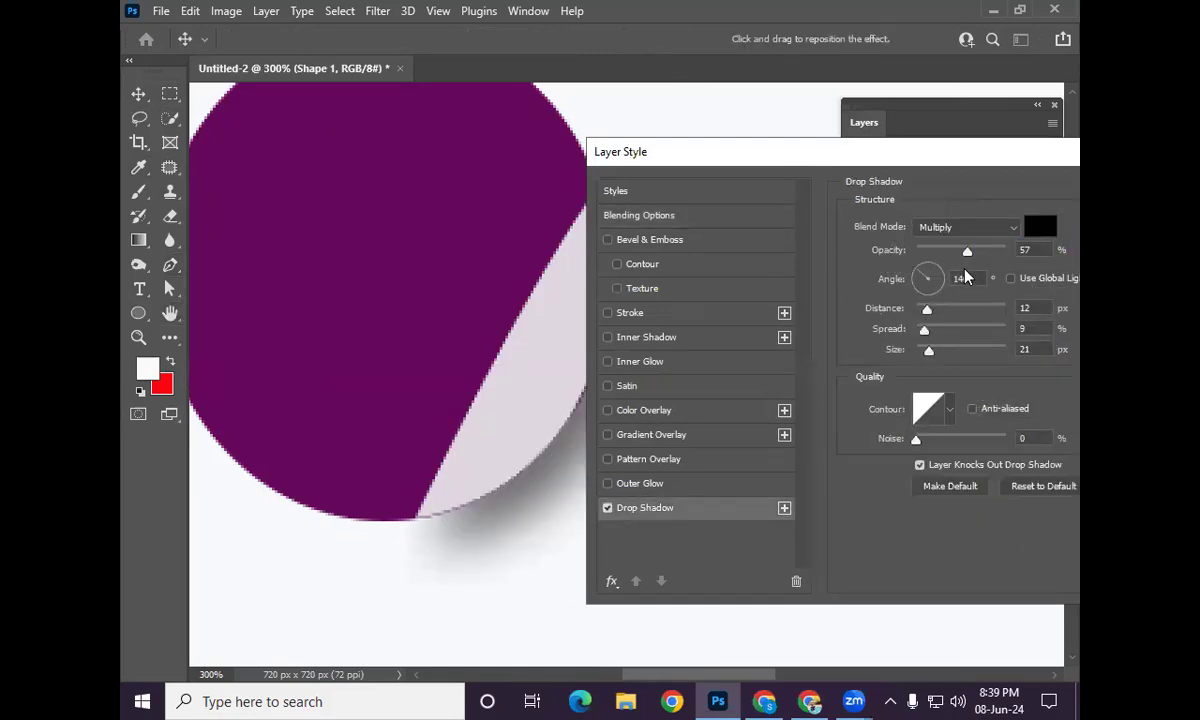
pyautogui.click(940, 281)
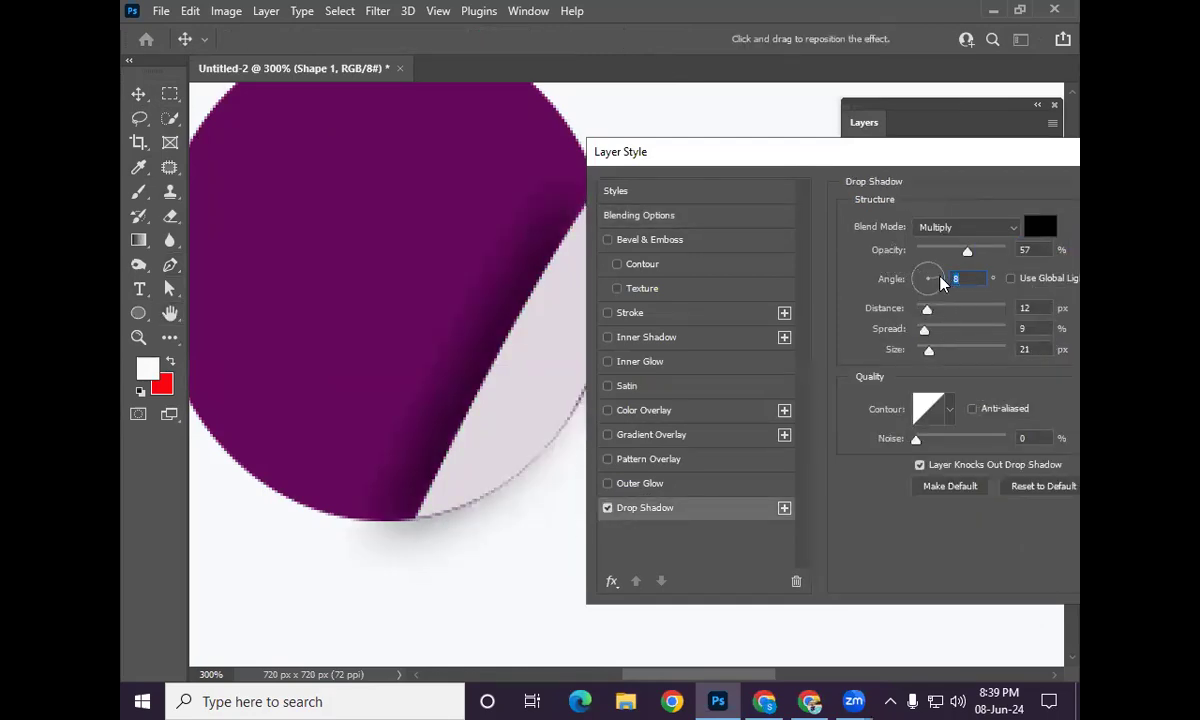
# Step: Set the shadow's opacity to 40%, distance to 4 px and size to 13 px, and apply the layer style
pyautogui.moveTo(968, 251); pyautogui.dragTo(952, 251)
pyautogui.moveTo(923, 310); pyautogui.dragTo(919, 310)
pyautogui.moveTo(928, 354); pyautogui.dragTo(926, 352)
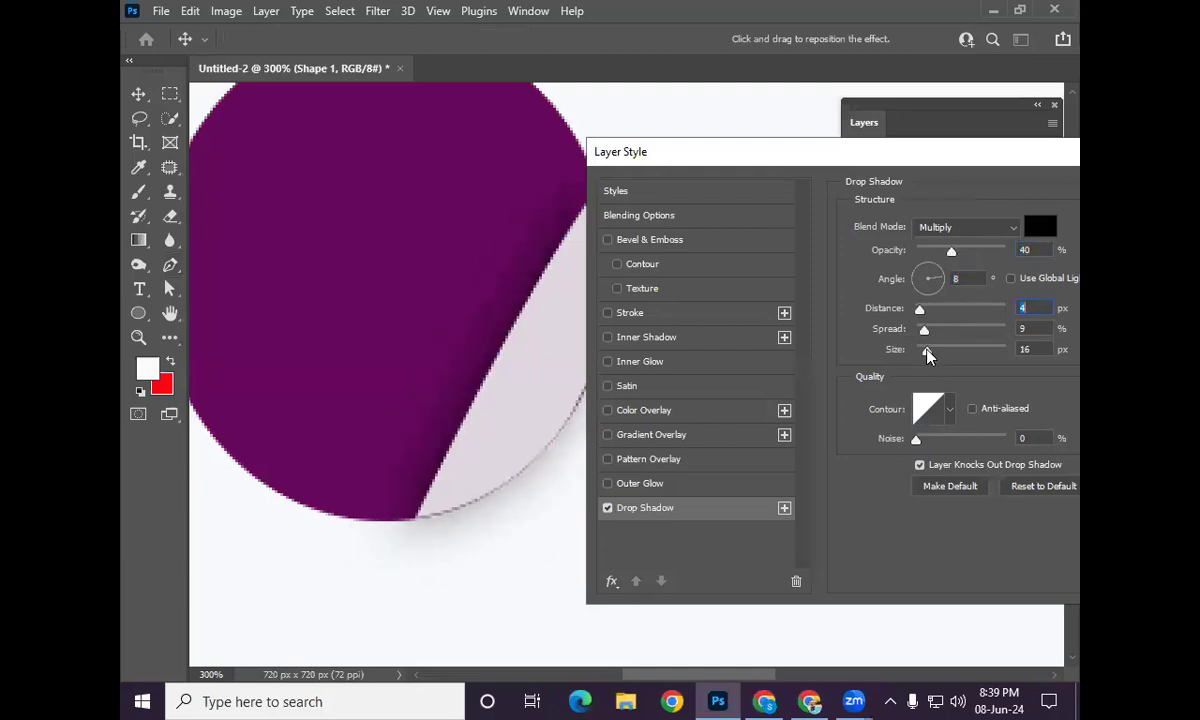
pyautogui.moveTo(899, 165); pyautogui.dragTo(757, 180)
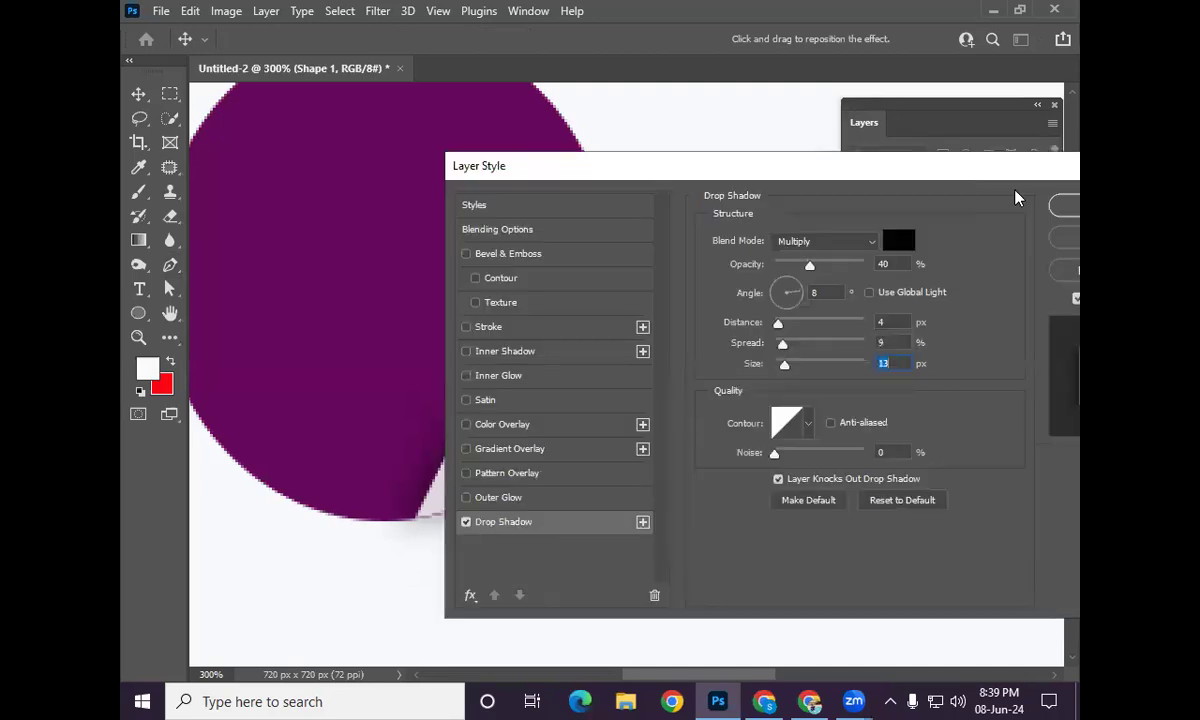
pyautogui.click(1060, 205)
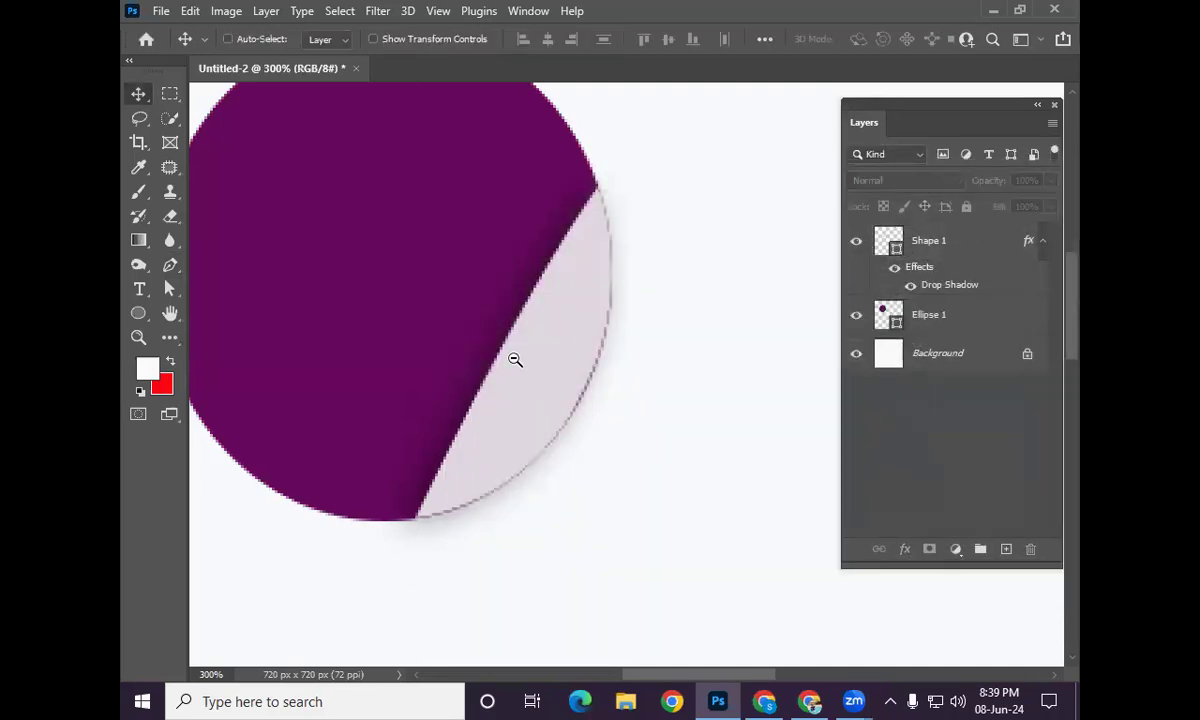
# Step: Select the purple ellipse and its grey peel together on the canvas and delete both
pyautogui.scroll(-2, 514, 359)
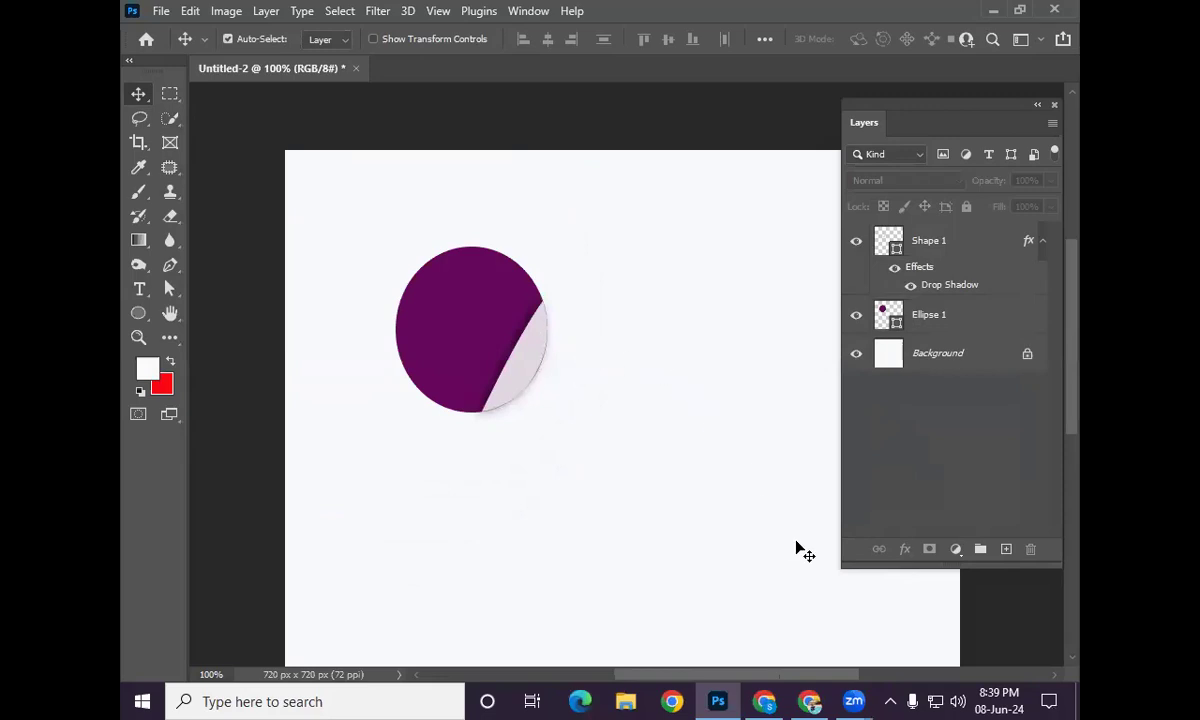
pyautogui.moveTo(394, 257); pyautogui.dragTo(595, 442)
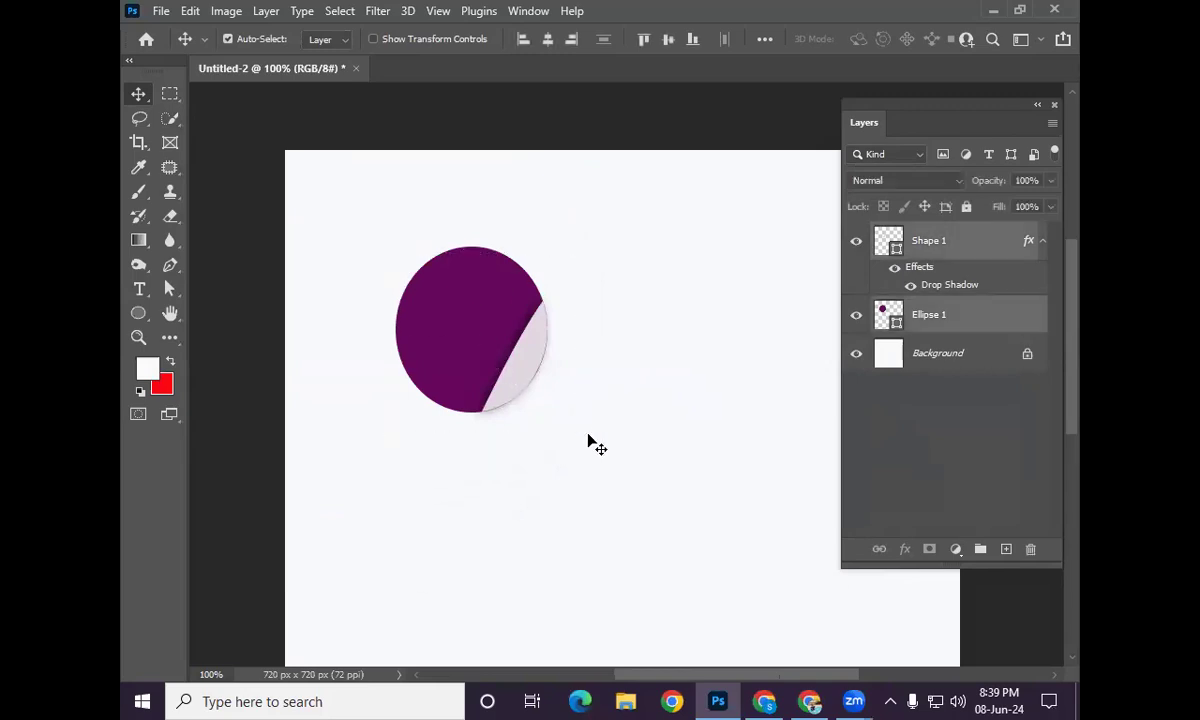
pyautogui.press('Delete')
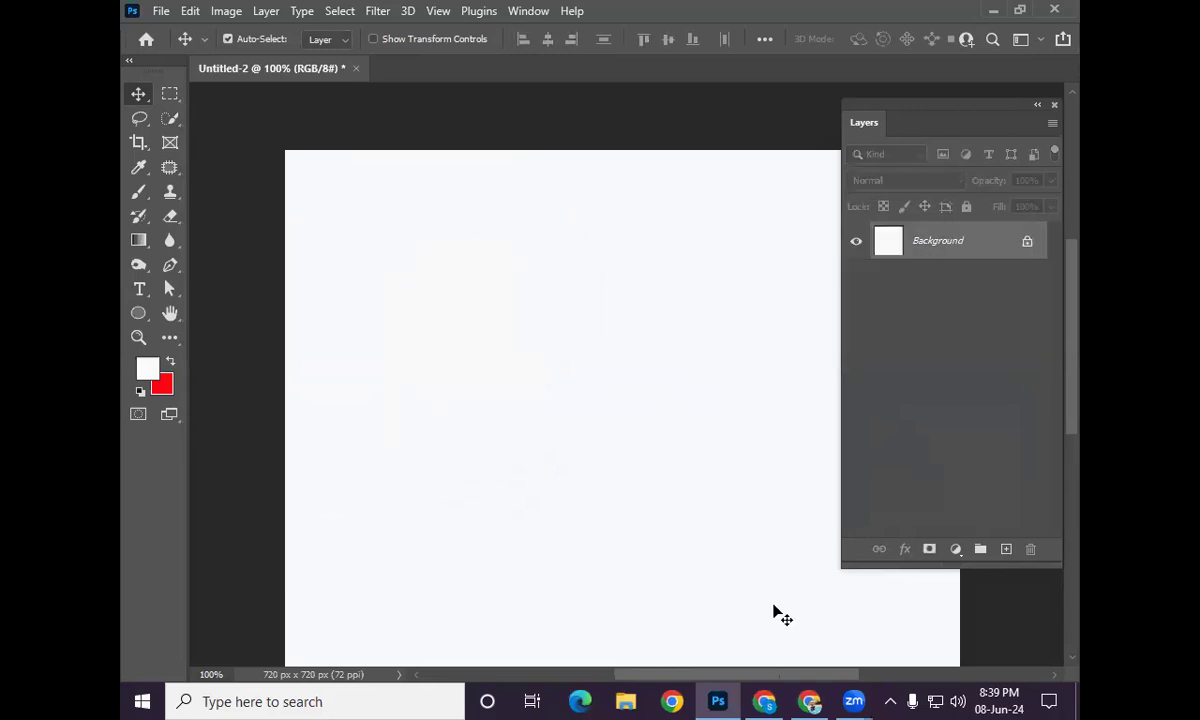
# Step: Switch to Chrome and view the Facebook photo of red ribbons and stickers
pyautogui.click(805, 700)
pyautogui.hotkey('alt', 'Tab')
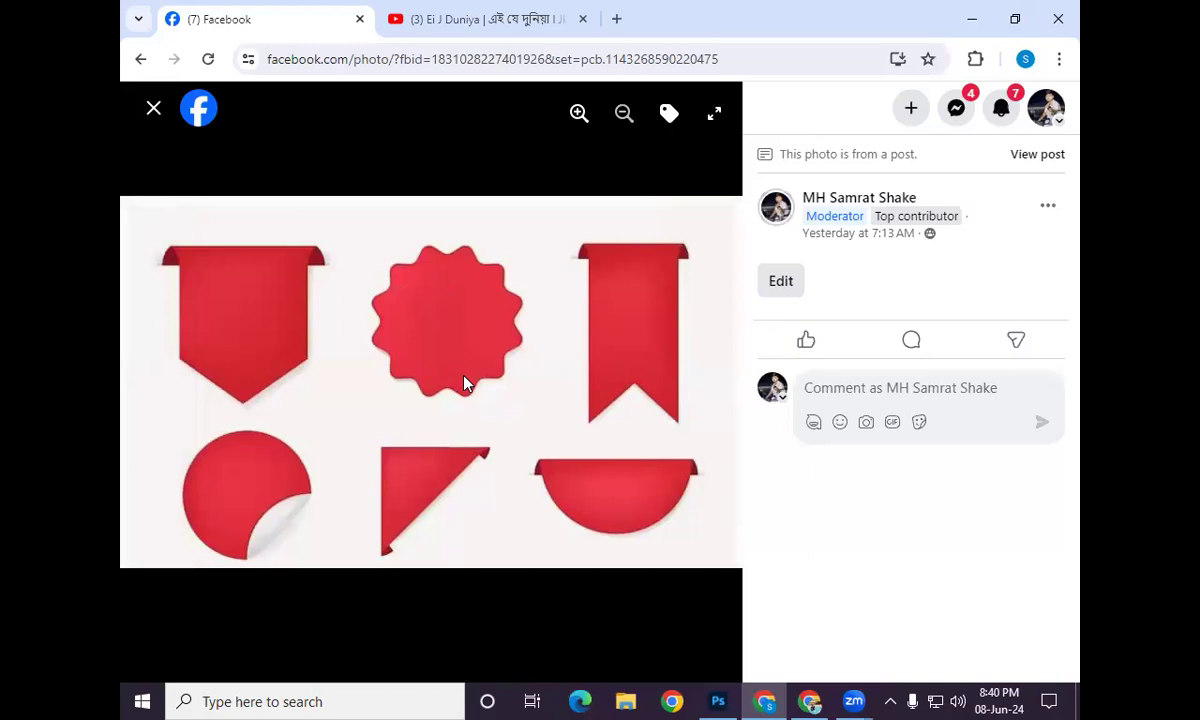
# Step: Switch back to Photoshop and activate the Polygon tool
pyautogui.click(720, 700)
pyautogui.click(138, 313)
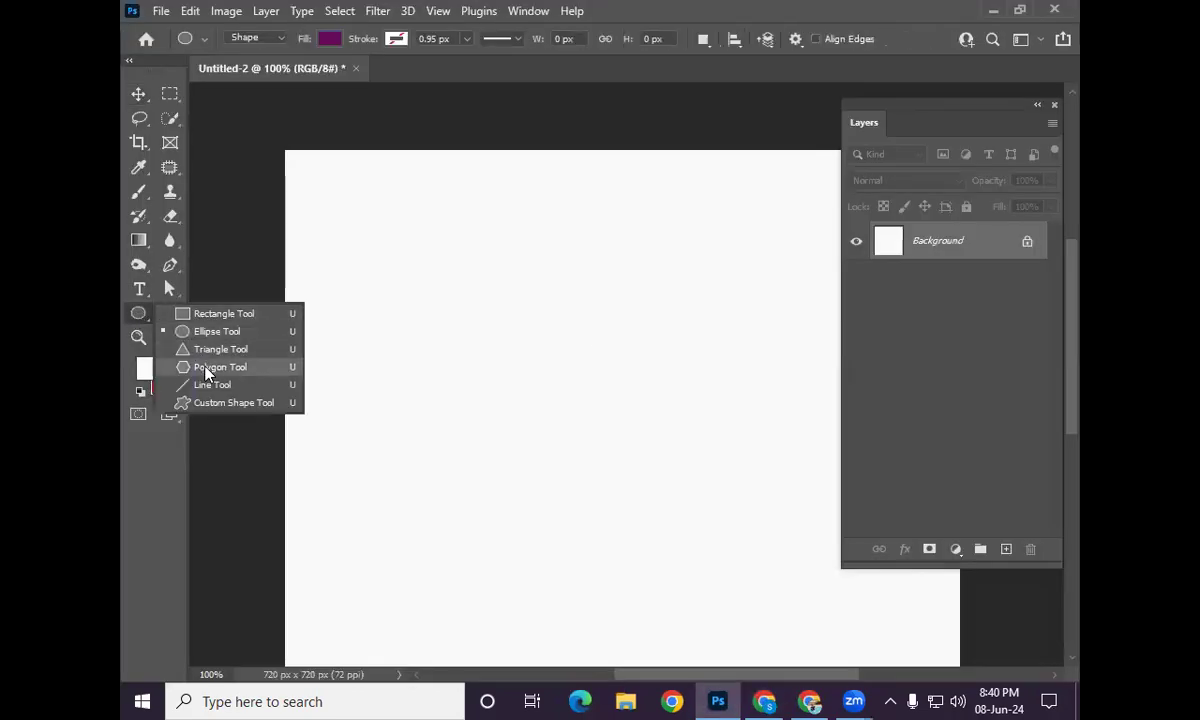
pyautogui.click(206, 367)
pyautogui.click(482, 383)
pyautogui.write('8')
pyautogui.click(524, 212)
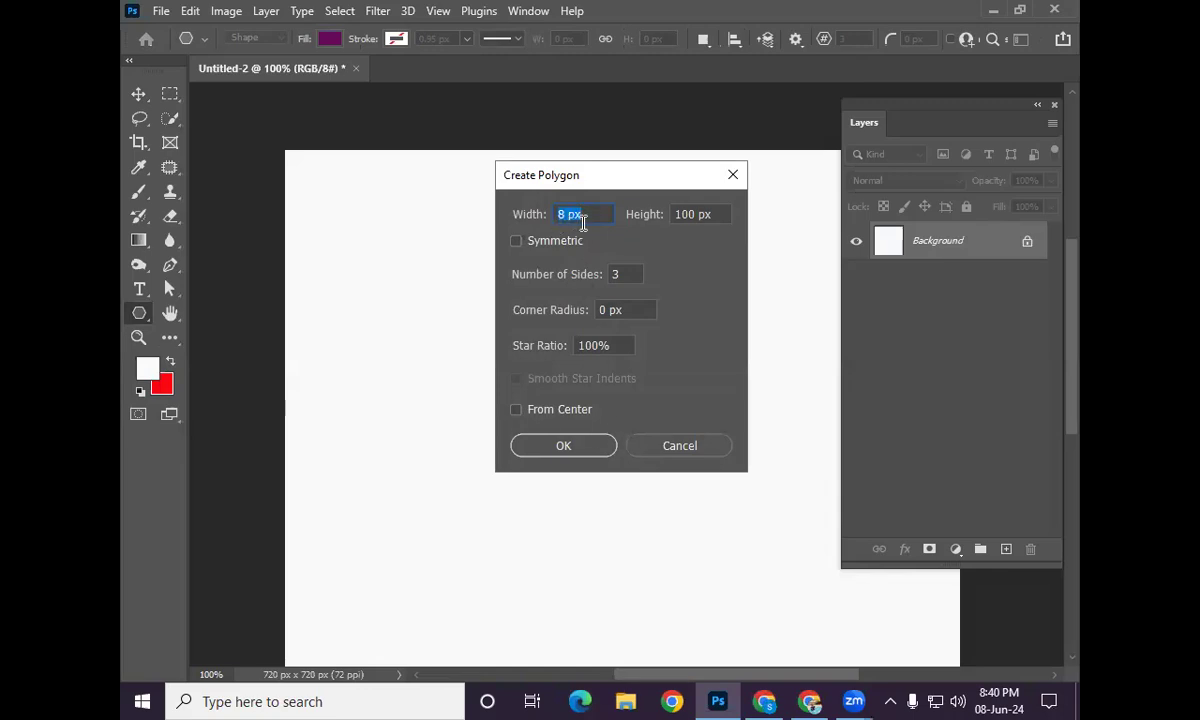
pyautogui.click(628, 273)
pyautogui.write('10')
pyautogui.click(708, 443)
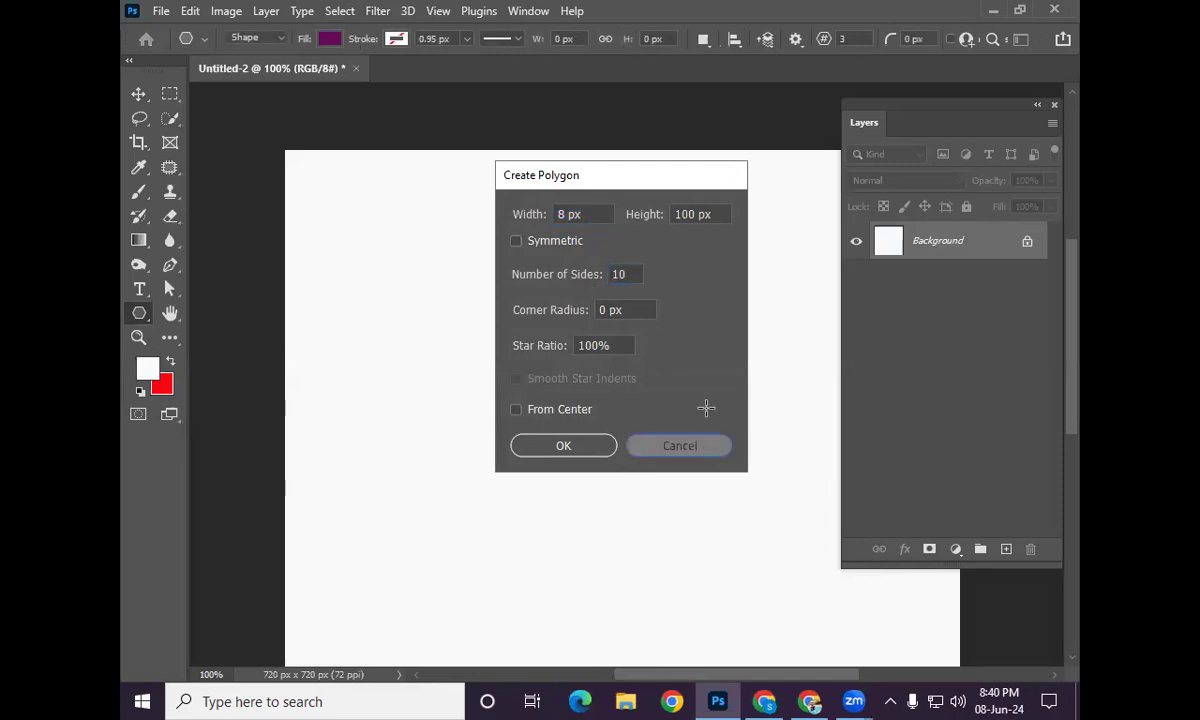
# Step: Set the polygon to 10 sides, draw it about 196 by 208 px near the canvas's middle, and close the shape's properties
pyautogui.click(848, 38)
pyautogui.write('10')
pyautogui.moveTo(528, 321); pyautogui.dragTo(711, 516)
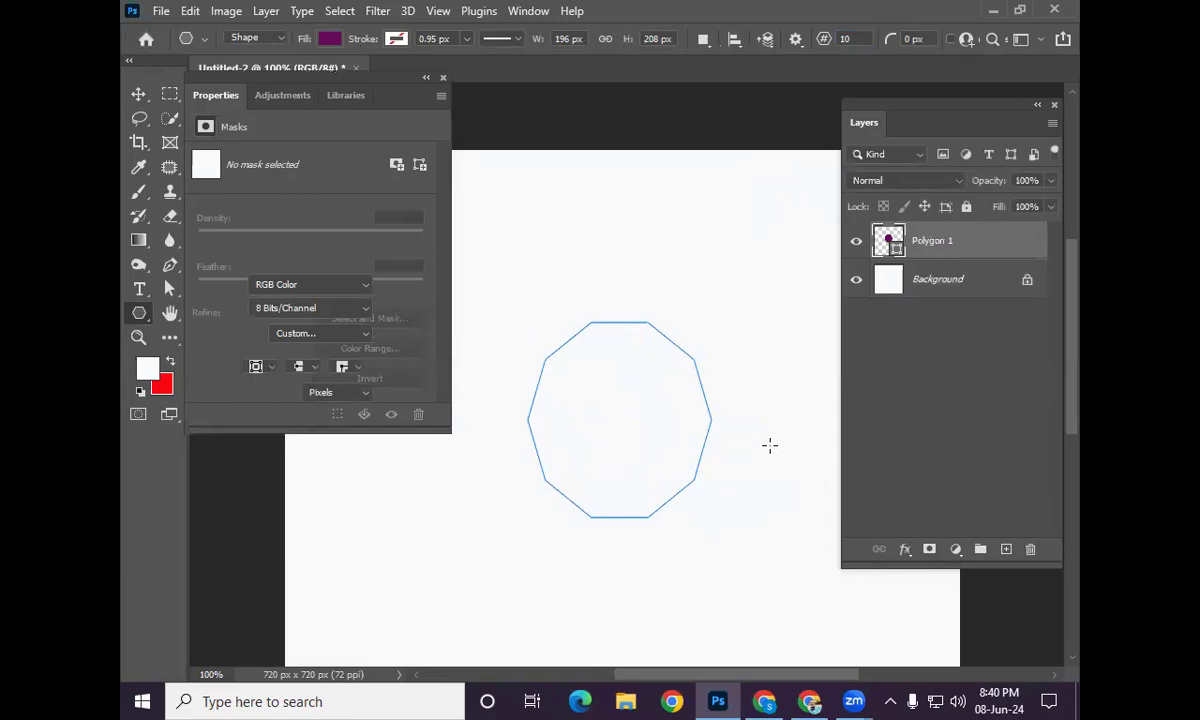
pyautogui.click(443, 79)
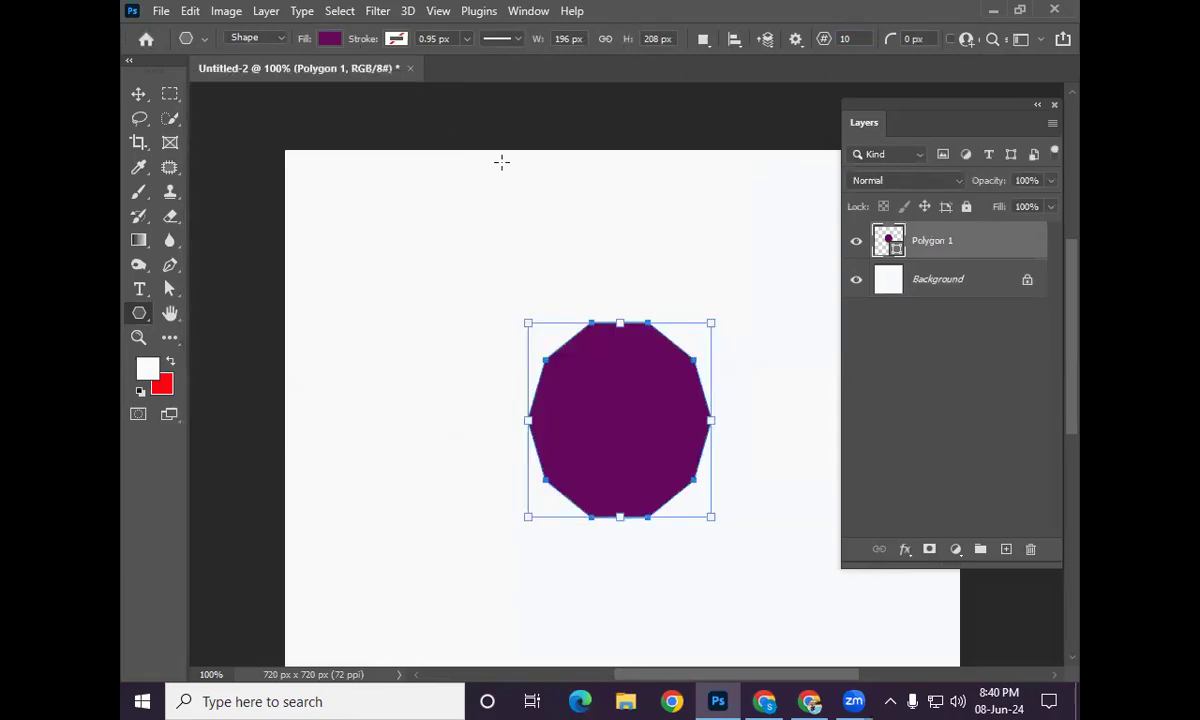
# Step: Move the purple ten-sided polygon to the upper part of the canvas and delete it
pyautogui.click(138, 93)
pyautogui.moveTo(616, 421); pyautogui.dragTo(520, 333)
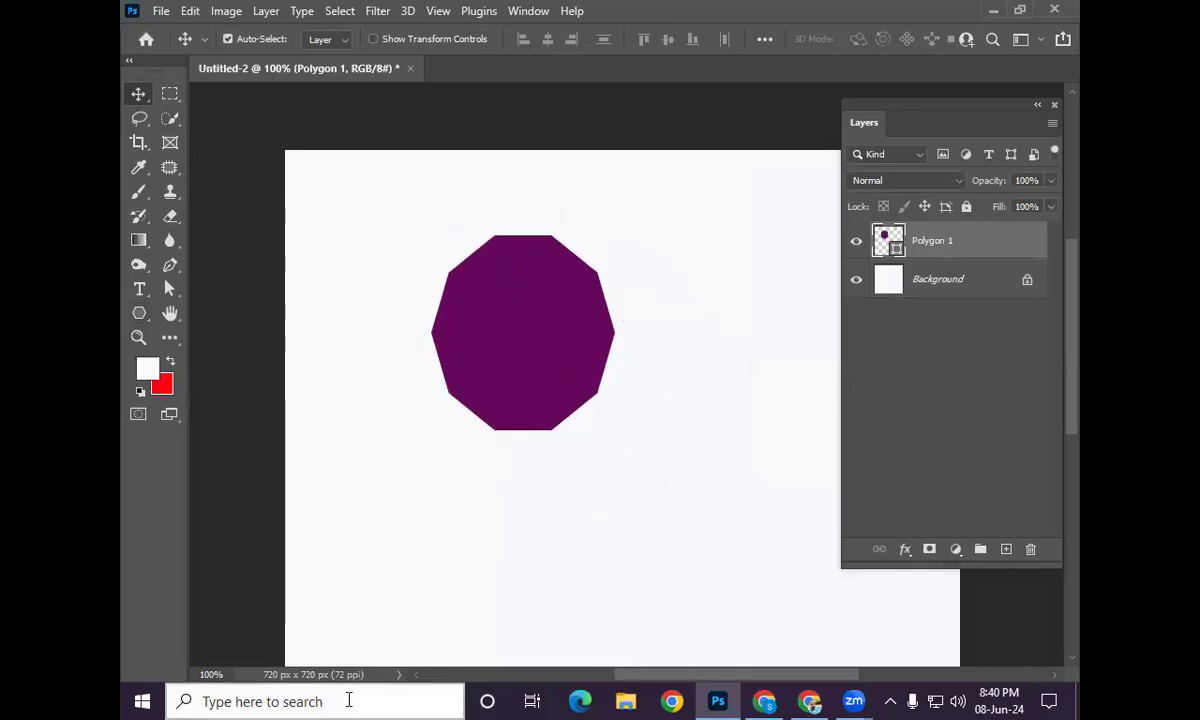
pyautogui.press('super+s')
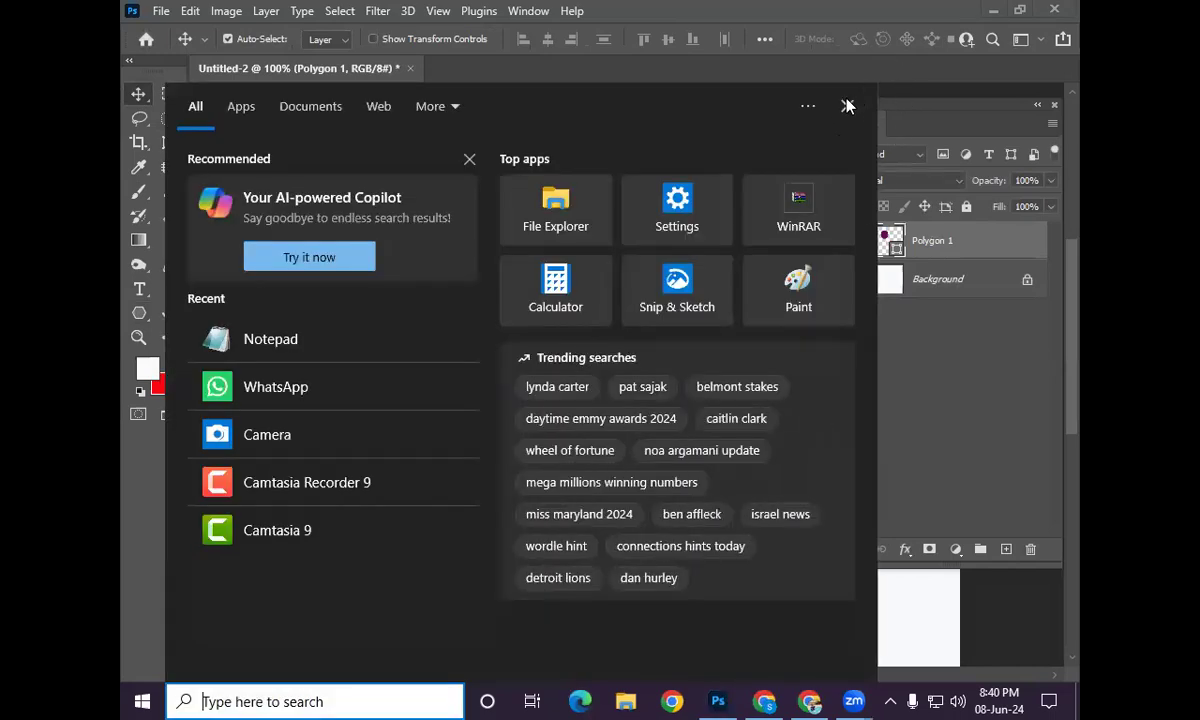
pyautogui.click(847, 105)
pyautogui.moveTo(565, 350); pyautogui.dragTo(615, 315)
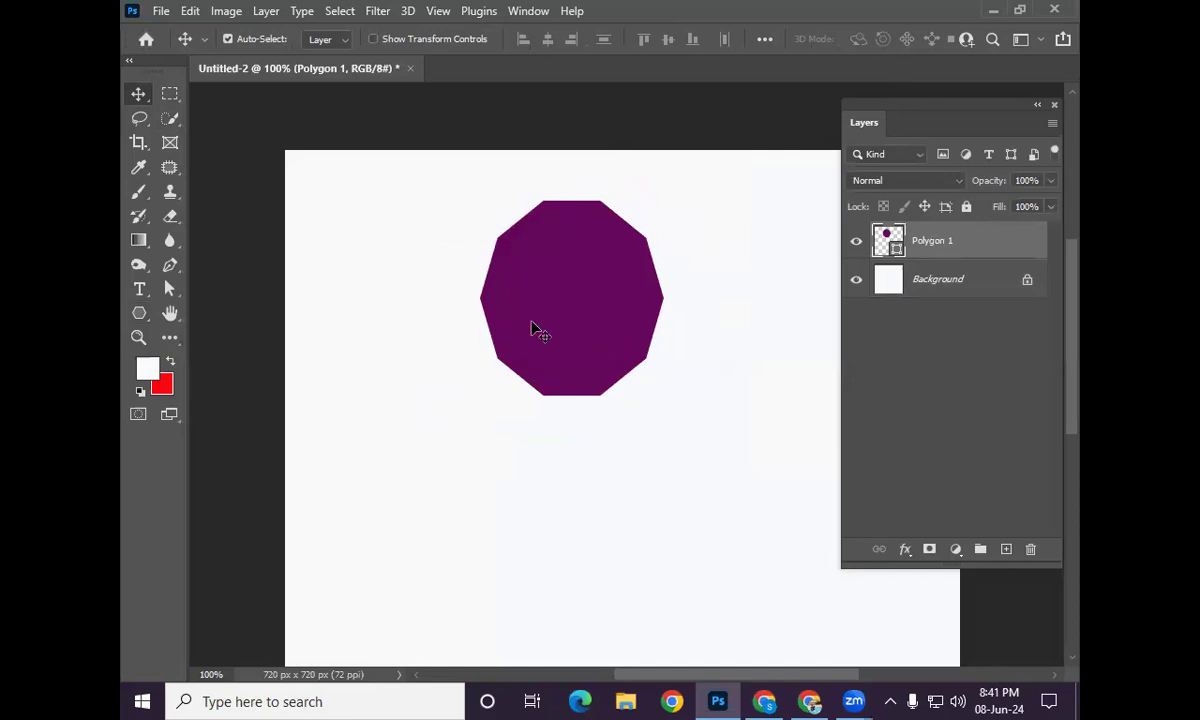
pyautogui.press('Delete')
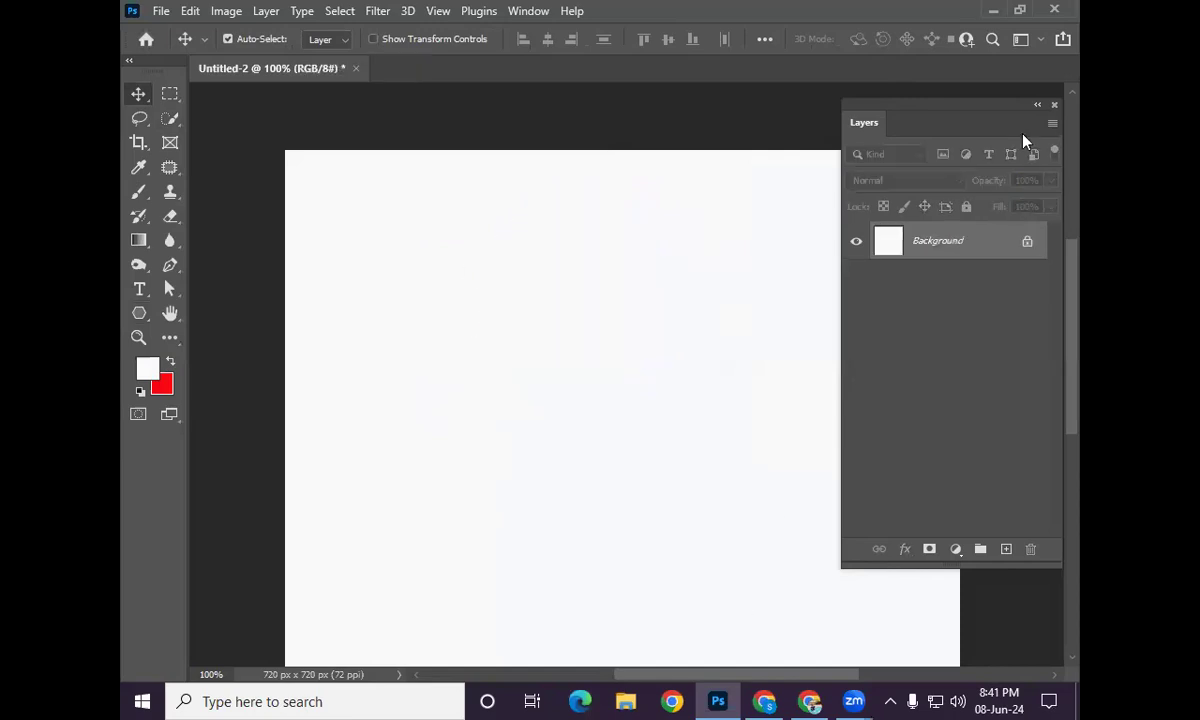
# Step: Minimize Photoshop and the Chrome window showing the Facebook photo
pyautogui.click(993, 10)
pyautogui.click(975, 15)
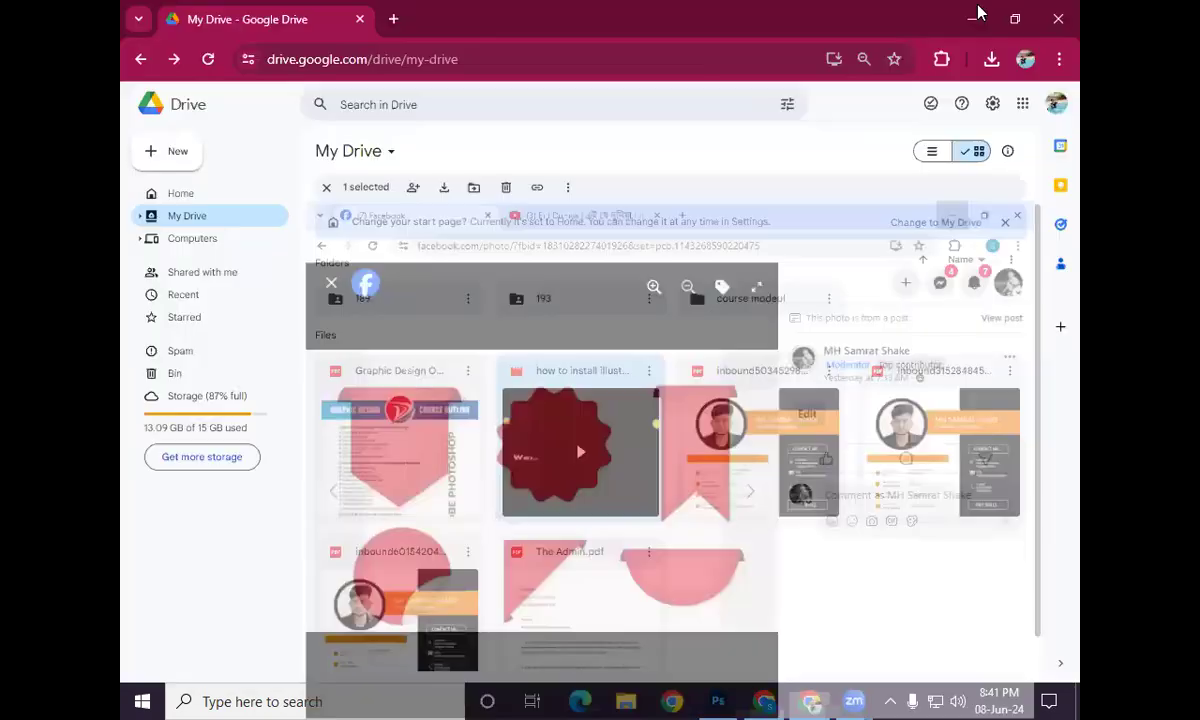
# Step: Go through the open Drive and Photoshop windows and bring up the Facebook photo of red badge shapes in Chrome
pyautogui.click(715, 700)
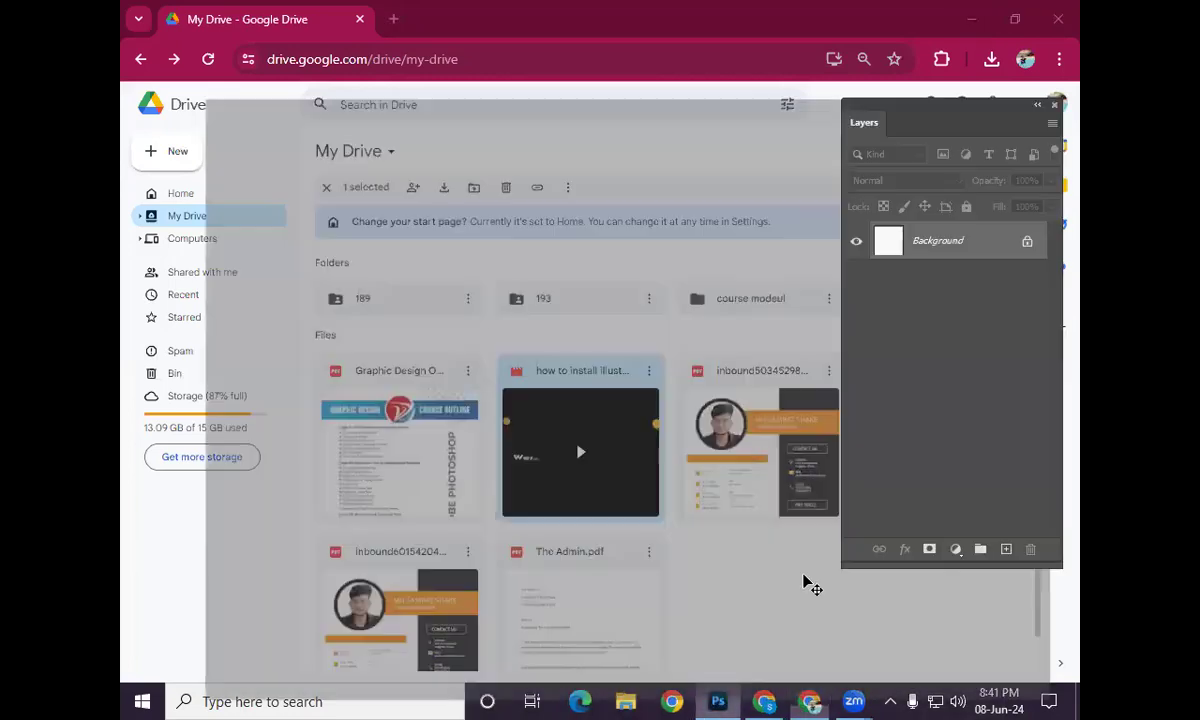
pyautogui.click(812, 700)
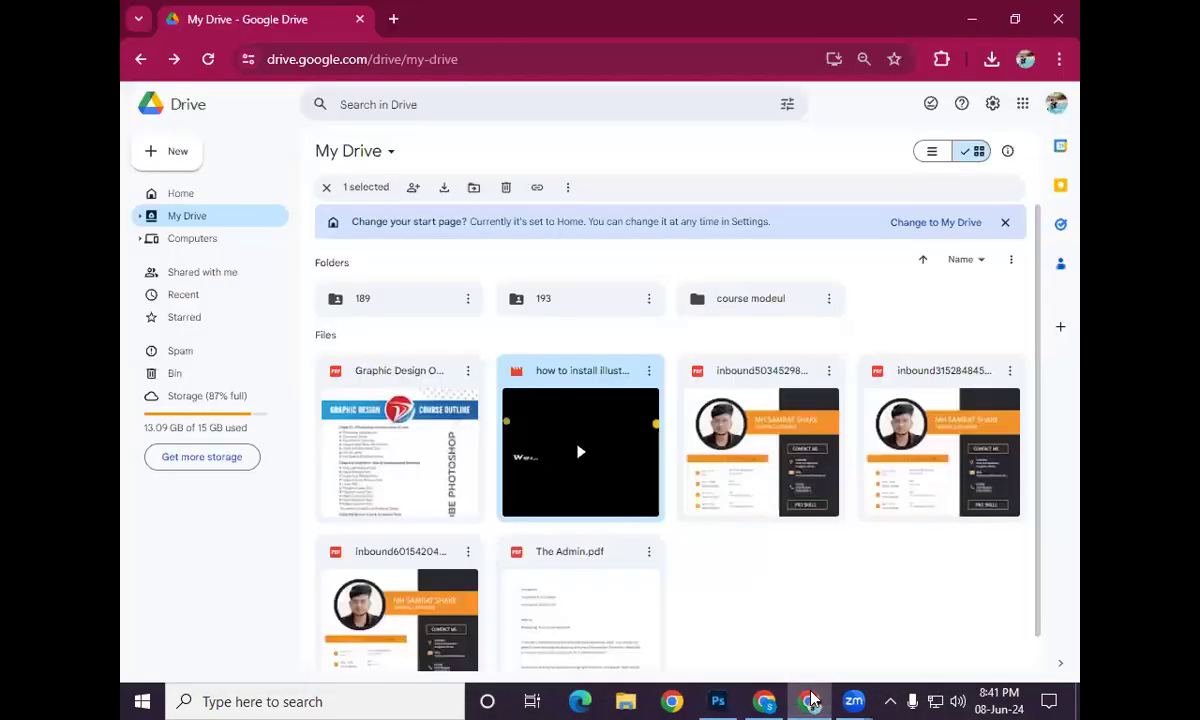
pyautogui.click(716, 700)
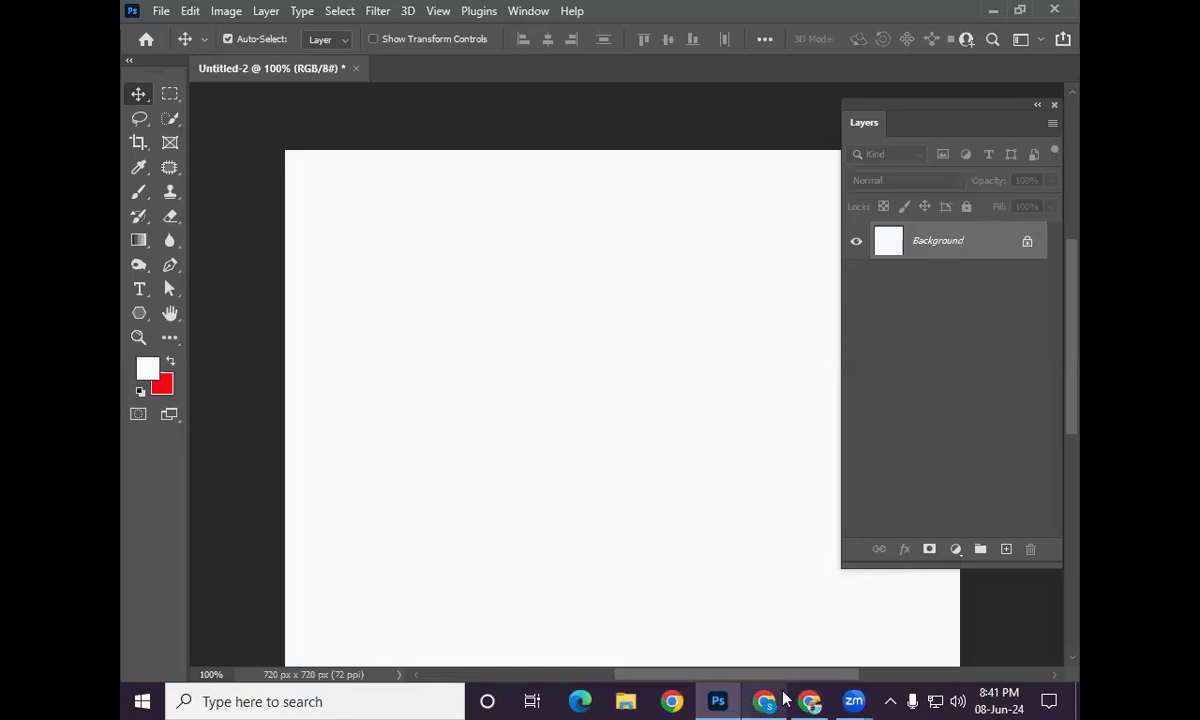
pyautogui.moveTo(765, 699)
pyautogui.click(709, 566)
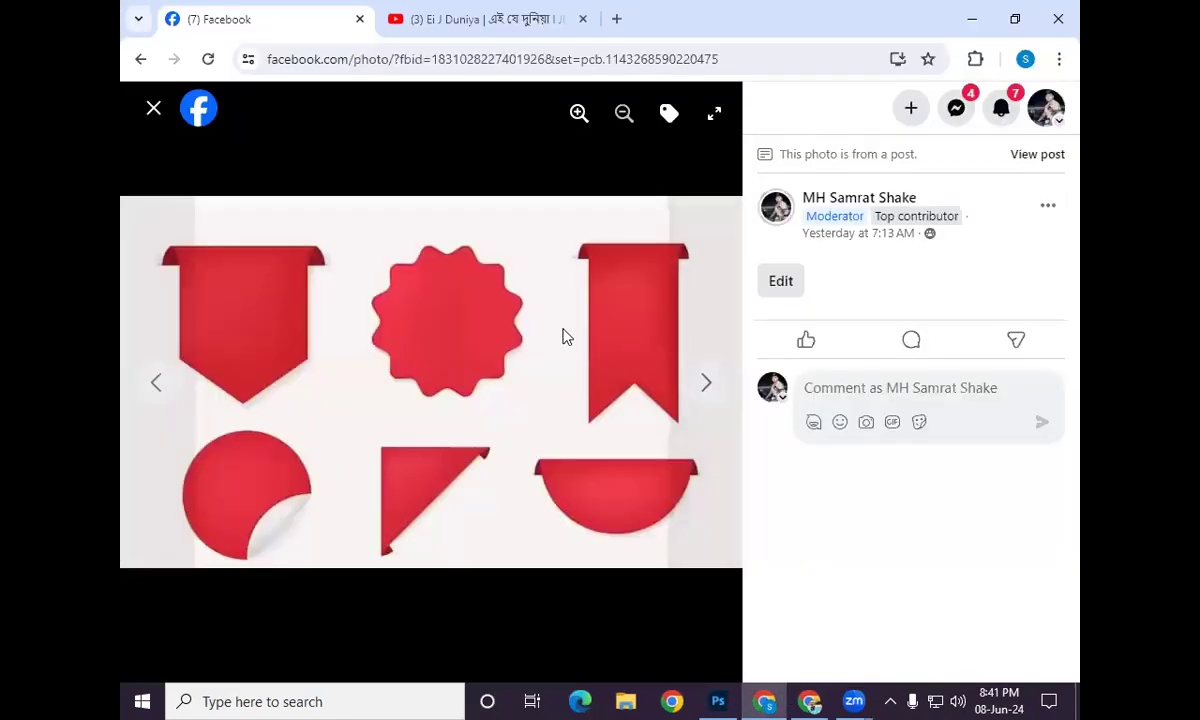
# Step: Minimize the Facebook photo, Photoshop and Google Drive windows, and launch Adobe Illustrator from the desktop
pyautogui.click(972, 18)
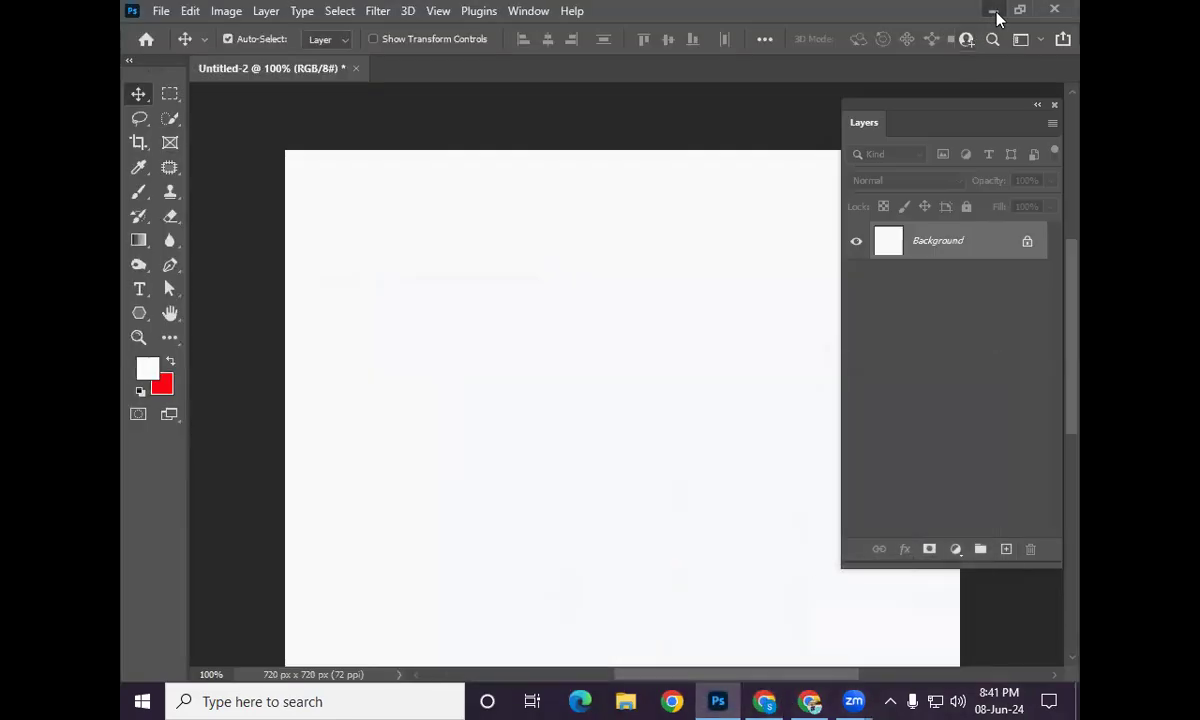
pyautogui.click(993, 12)
pyautogui.click(968, 14)
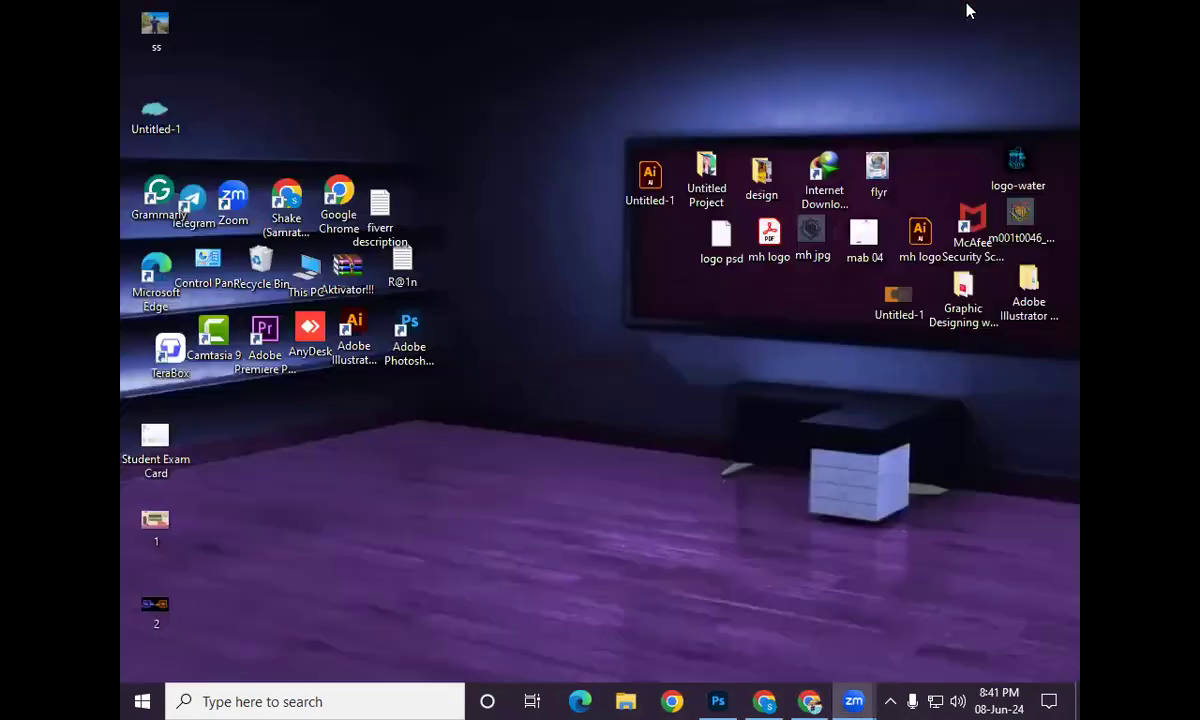
pyautogui.doubleClick(352, 330)
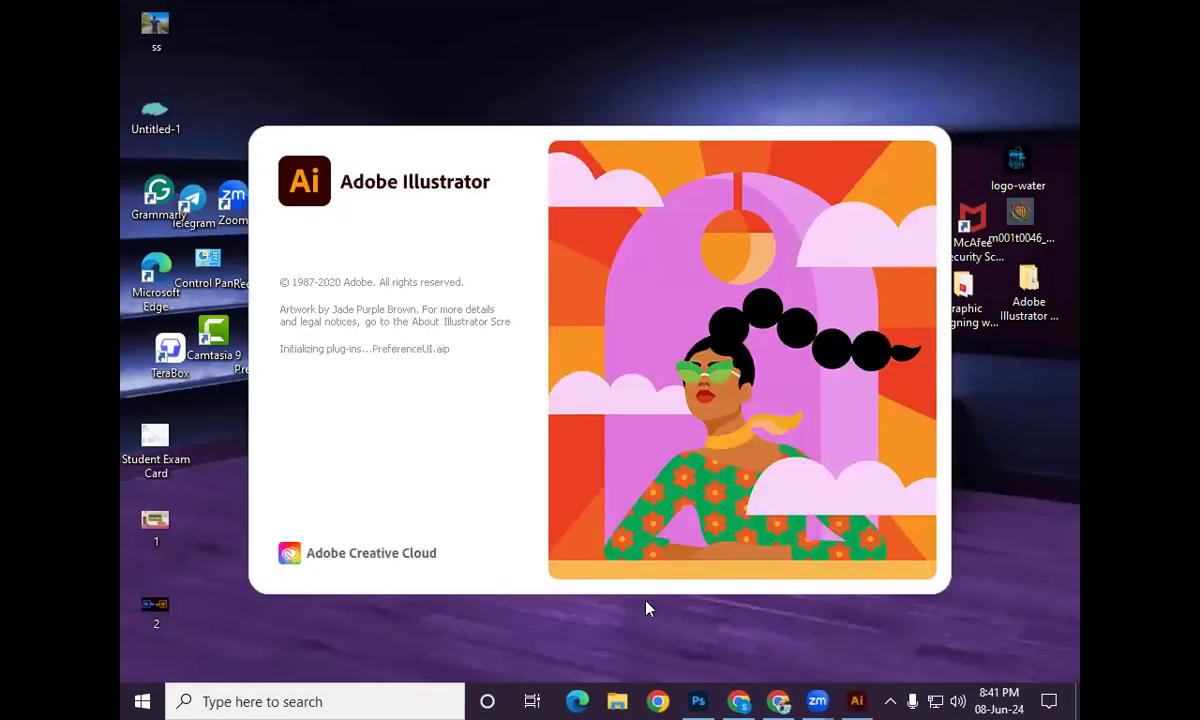
# Step: Switch to Photoshop and on to the Facebook reference photo in Chrome to review the scalloped red badge
pyautogui.click(698, 701)
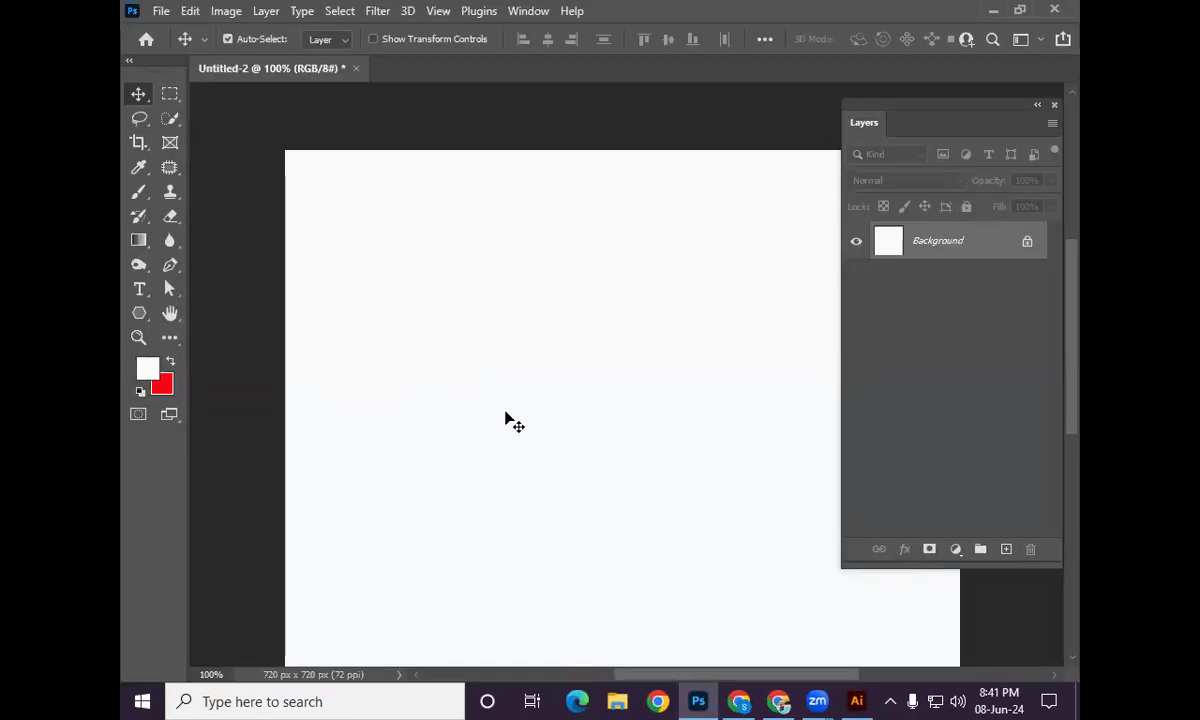
pyautogui.click(738, 701)
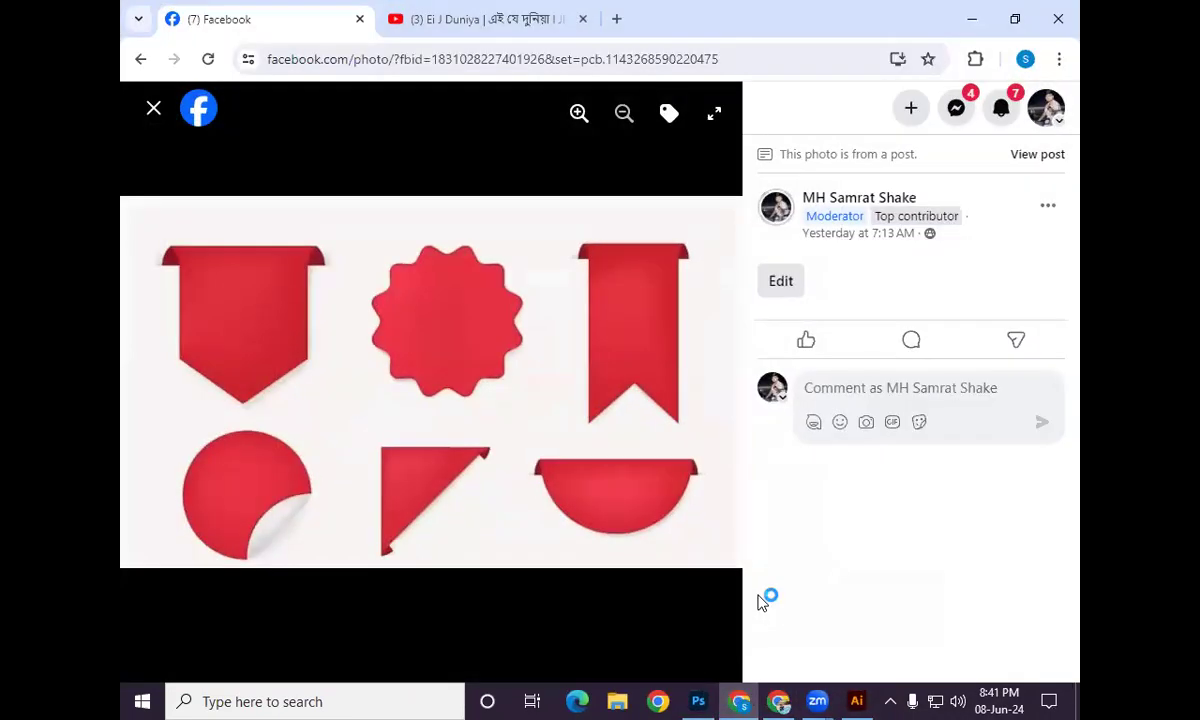